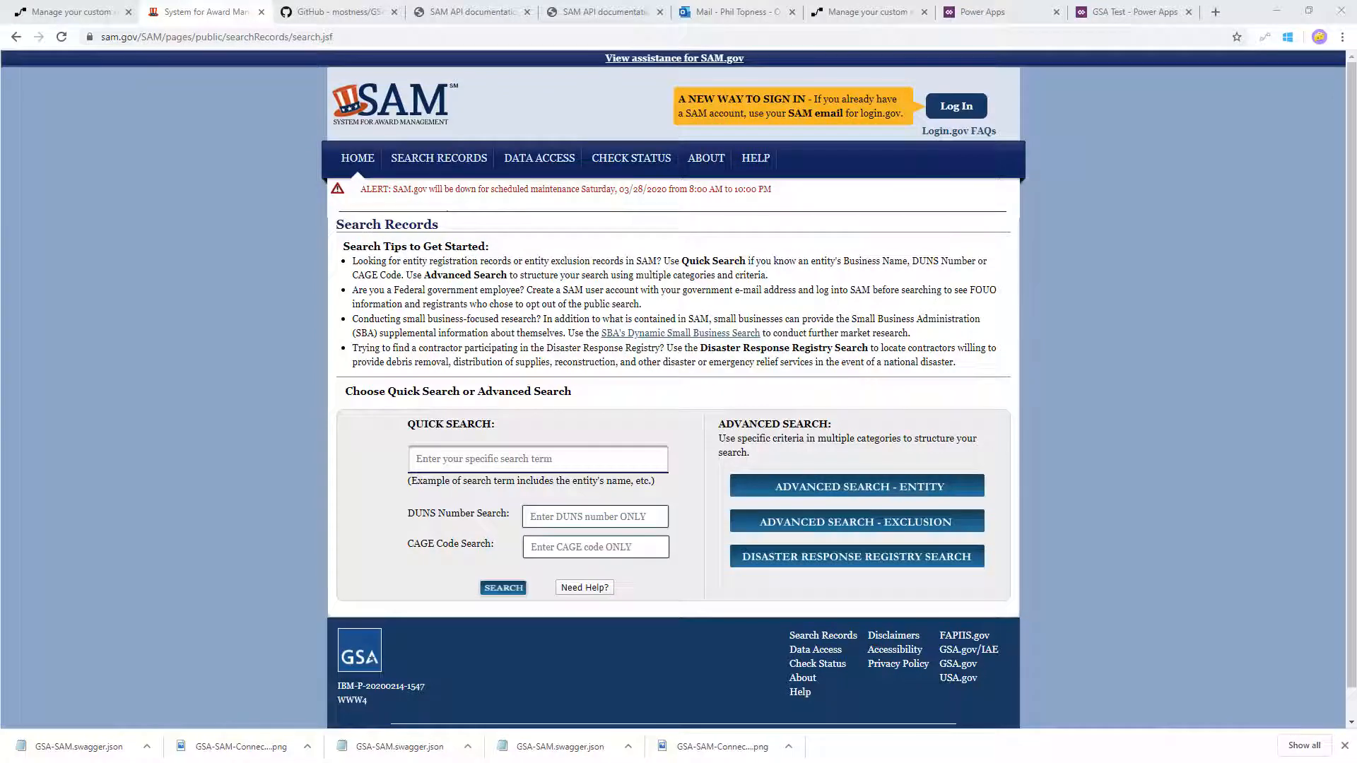
- Search the SAM records for microsoft and open the details of the first Microsoft Corporation entity
{"action": "left_click", "coordinate": [484, 458]}
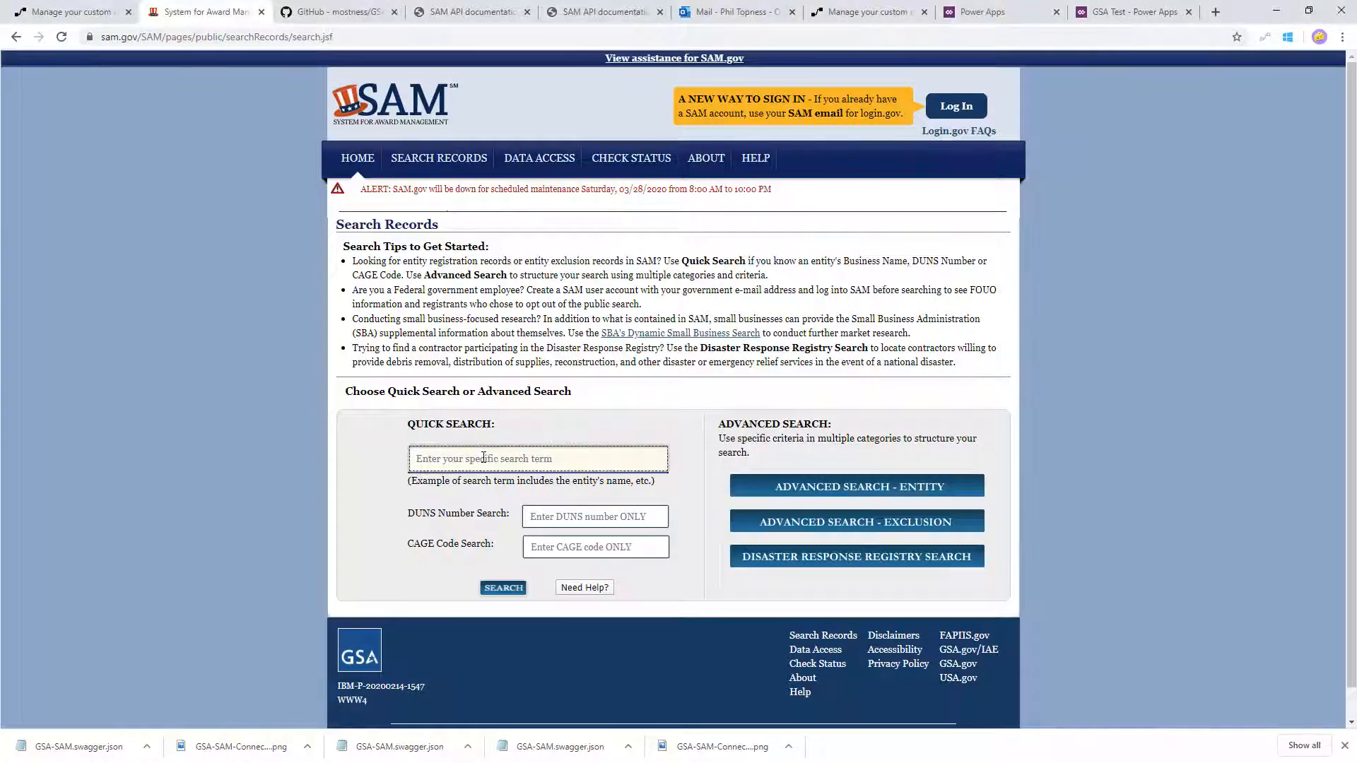
{"action": "type", "text": "microsoft"}
{"action": "left_click", "coordinate": [506, 588]}
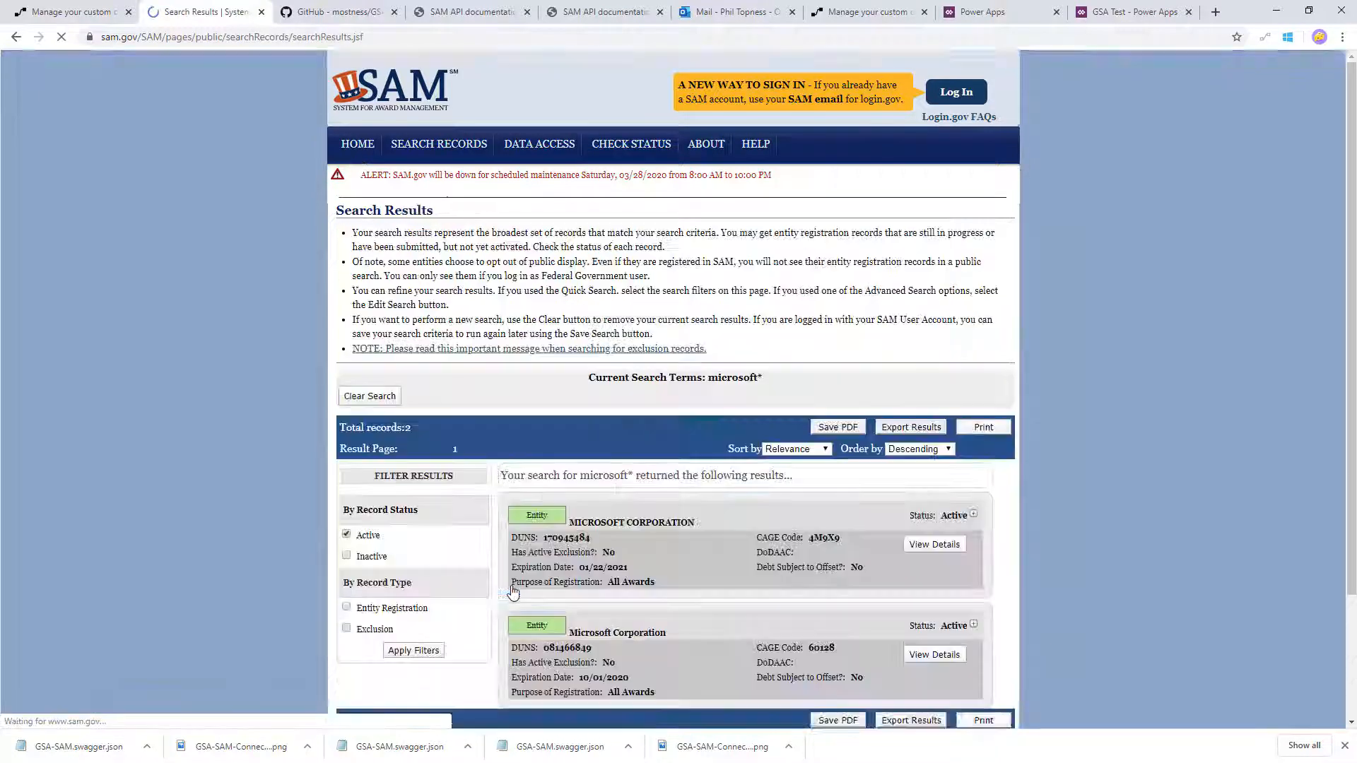
{"action": "scroll", "coordinate": [649, 532], "scroll_direction": "down", "scroll_amount": 2}
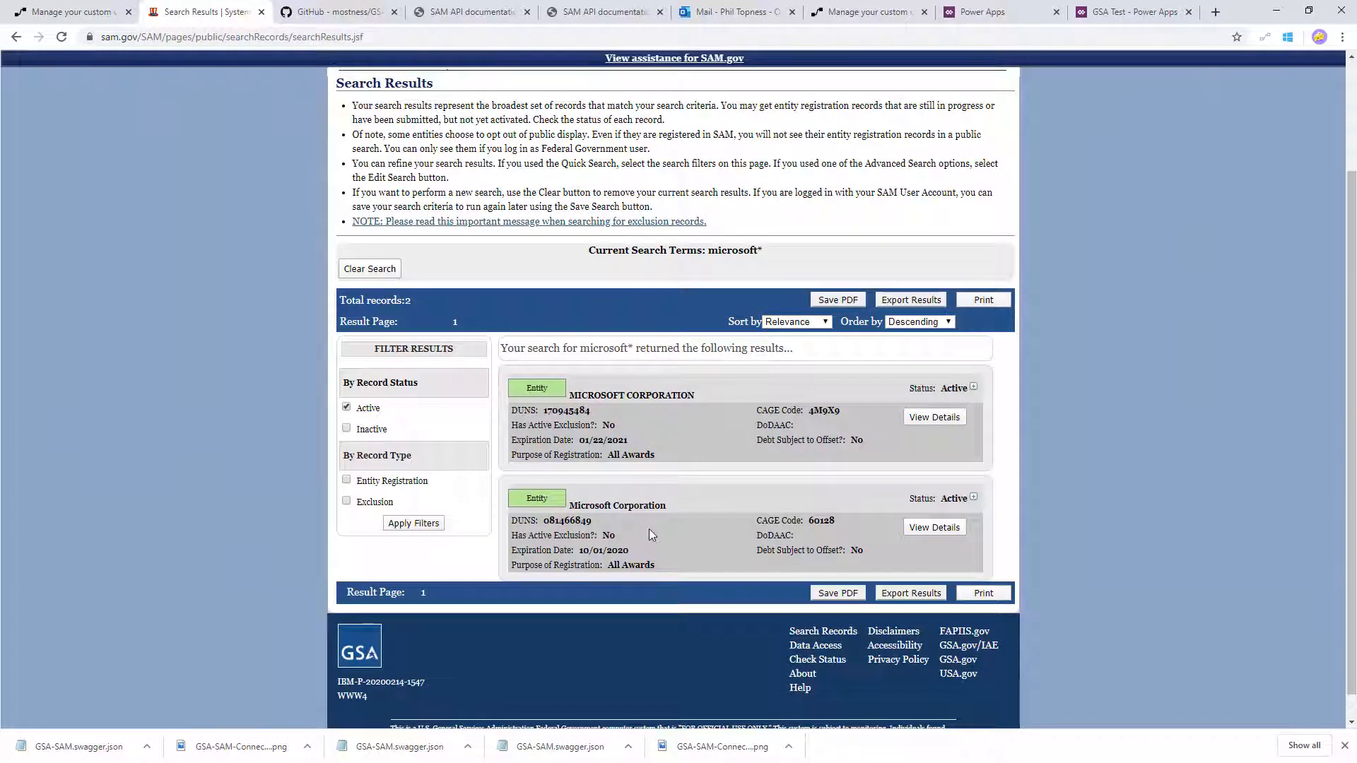
{"action": "left_click", "coordinate": [930, 419]}
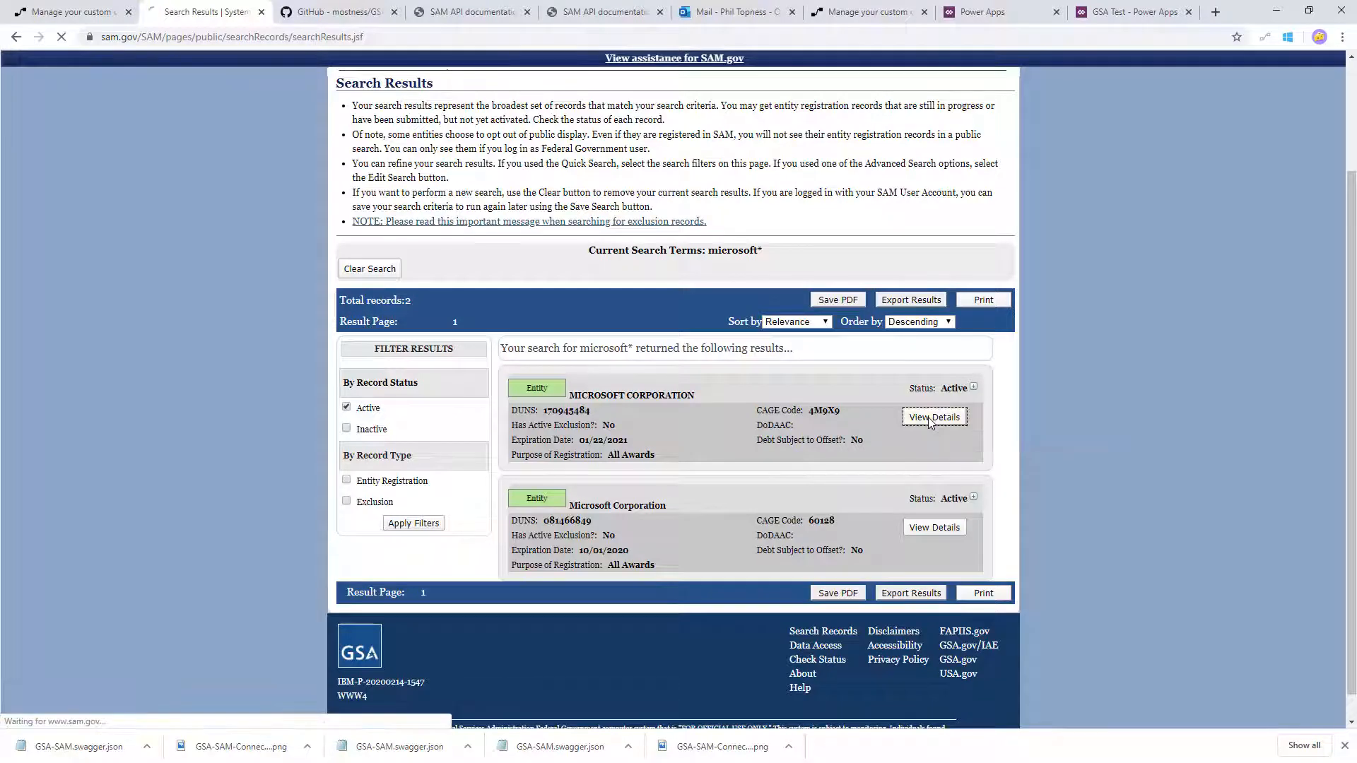
{"action": "scroll", "coordinate": [833, 426], "scroll_direction": "down", "scroll_amount": 1}
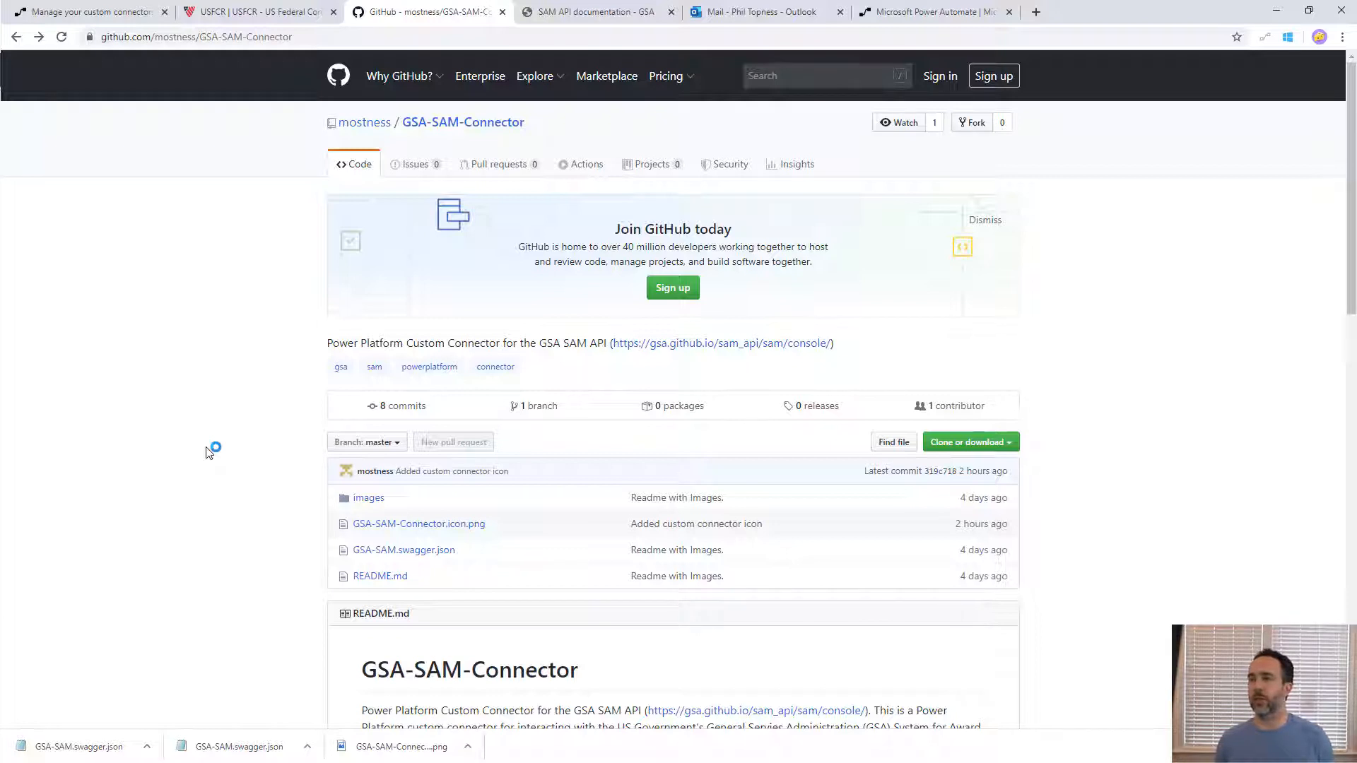
- Download GSA-SAM-Connector.icon.png from the GitHub repository and save it as GSA-SAM-Connector.icon (1).png in C:\Temp\GSA
{"action": "left_click", "coordinate": [429, 530]}
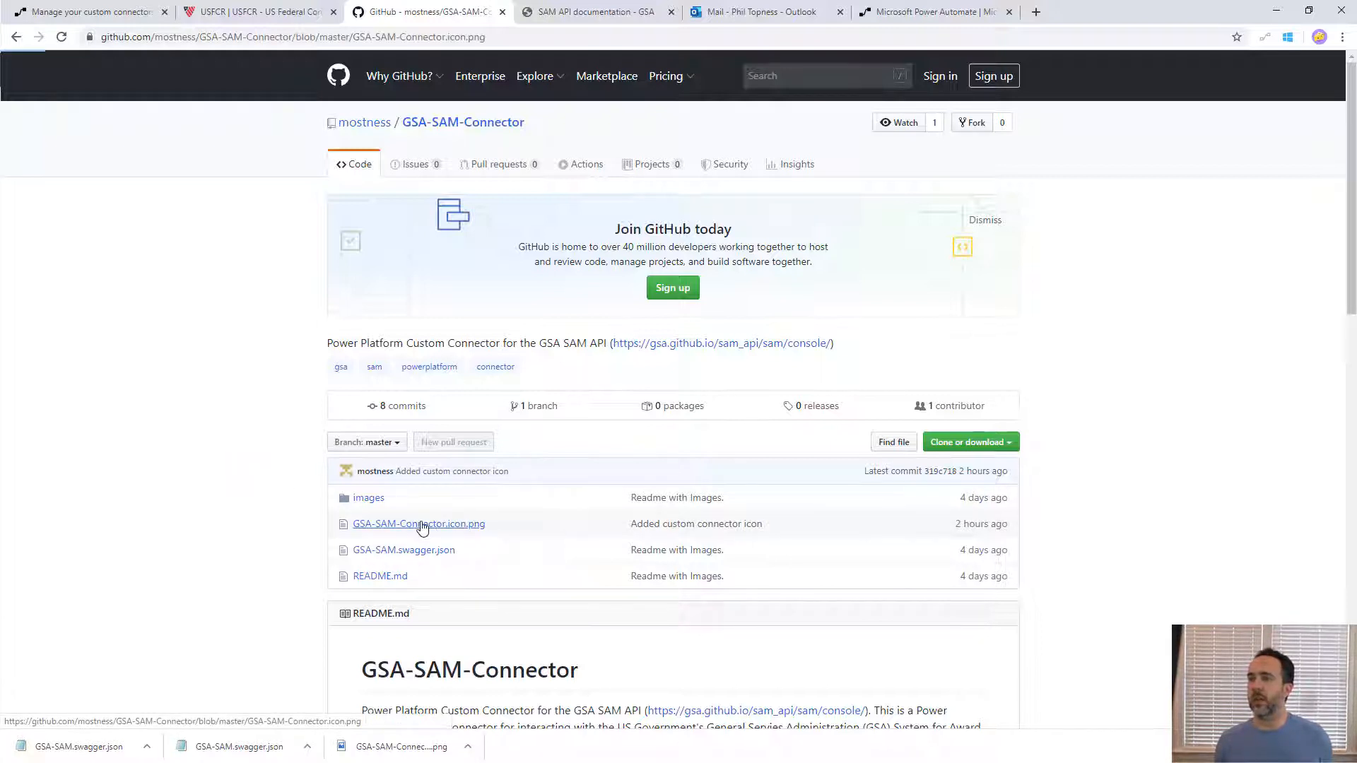
{"action": "left_click", "coordinate": [888, 445]}
{"action": "right_click", "coordinate": [684, 420]}
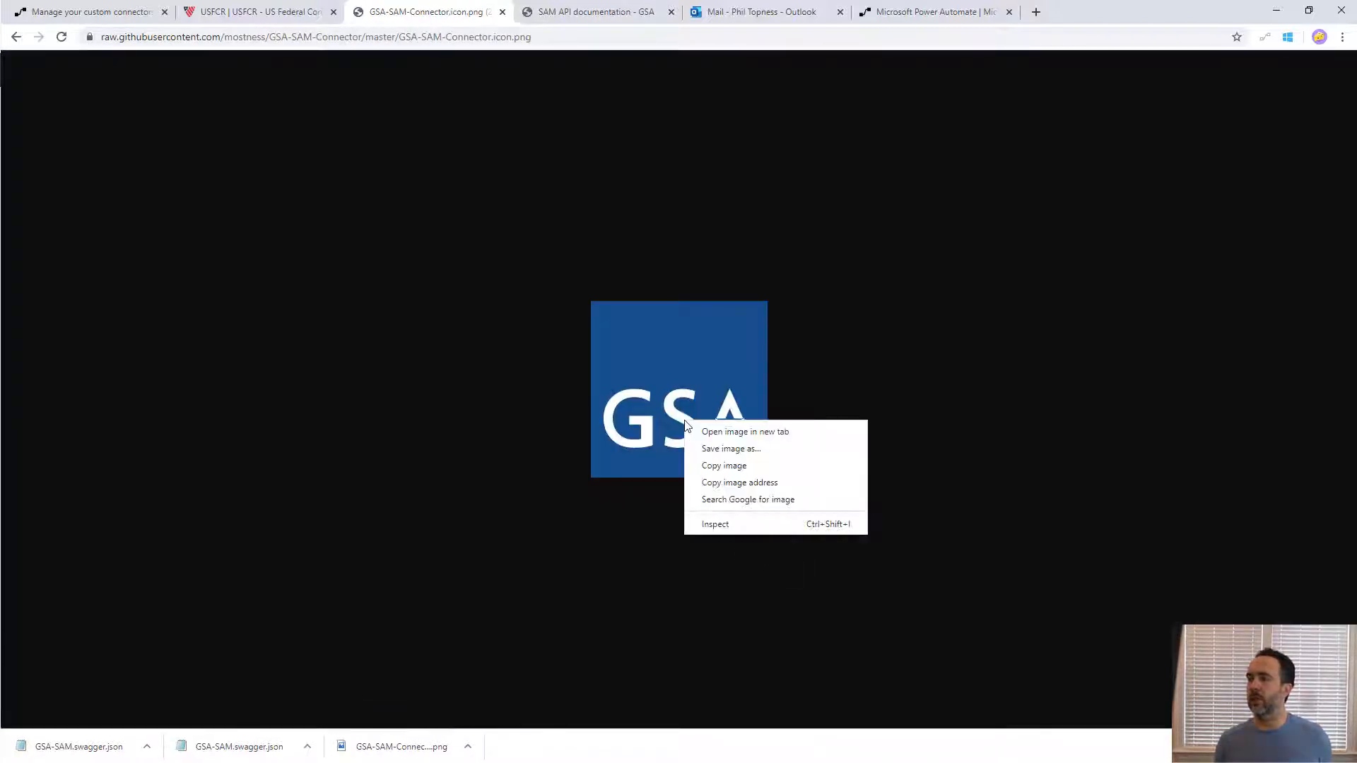
{"action": "left_click", "coordinate": [715, 452]}
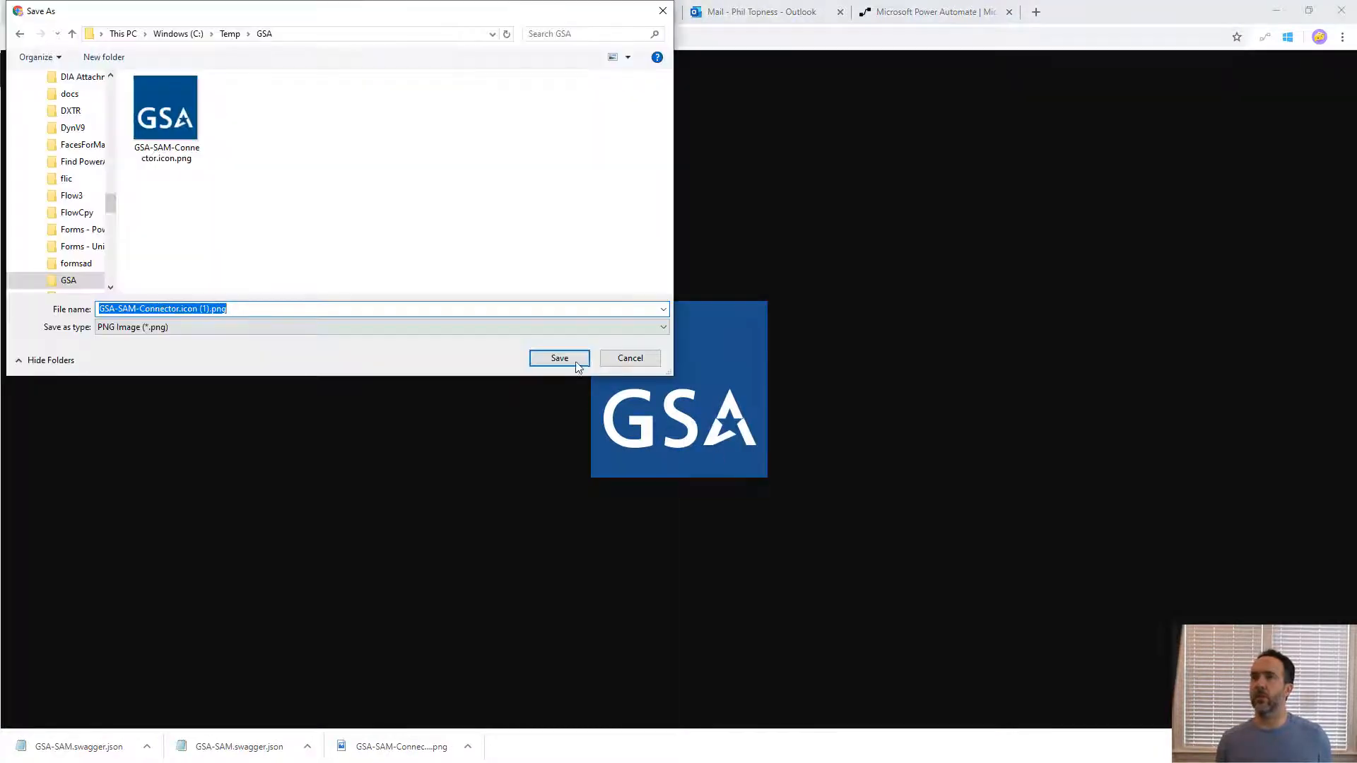
{"action": "left_click", "coordinate": [557, 357]}
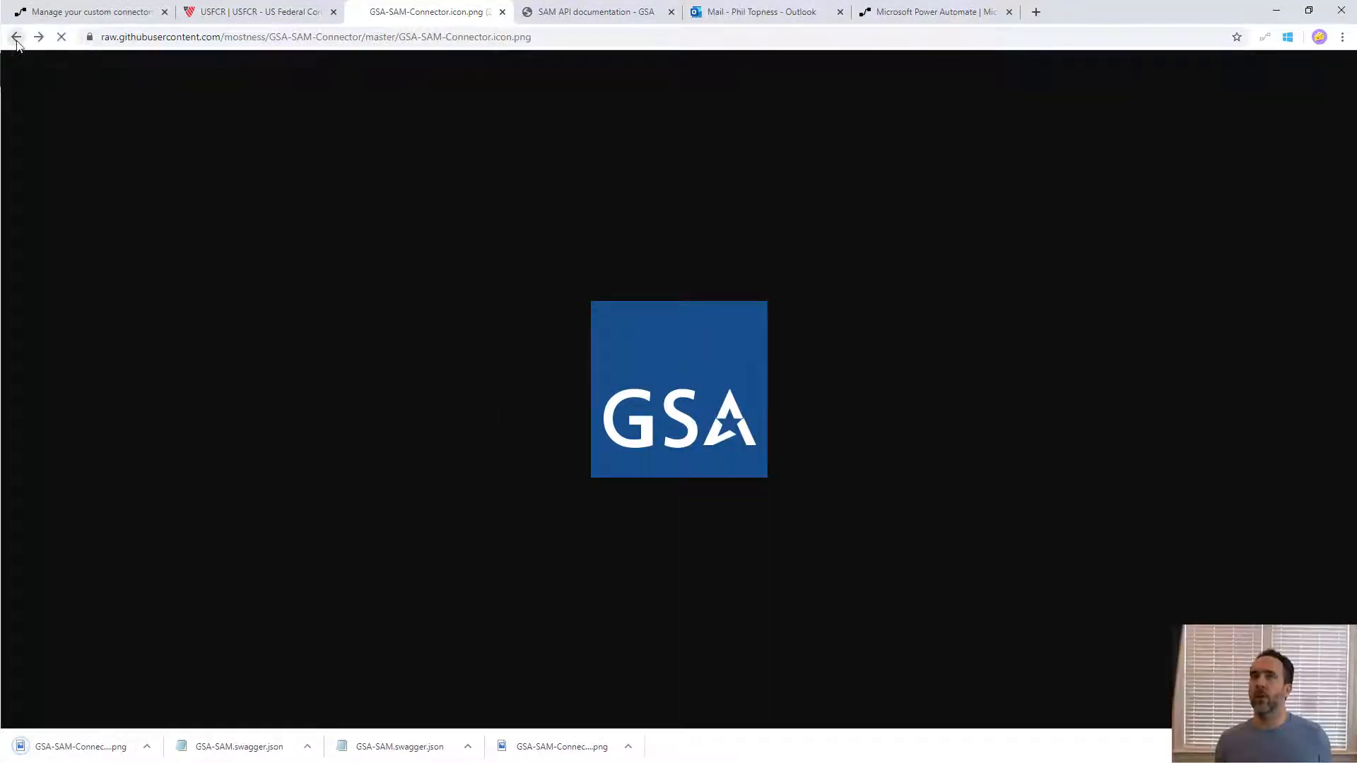
- Return to the repository and save GSA-SAM.swagger.json to C:\Temp\GSA, replacing the existing file
{"action": "left_click", "coordinate": [16, 37]}
{"action": "left_click", "coordinate": [16, 37]}
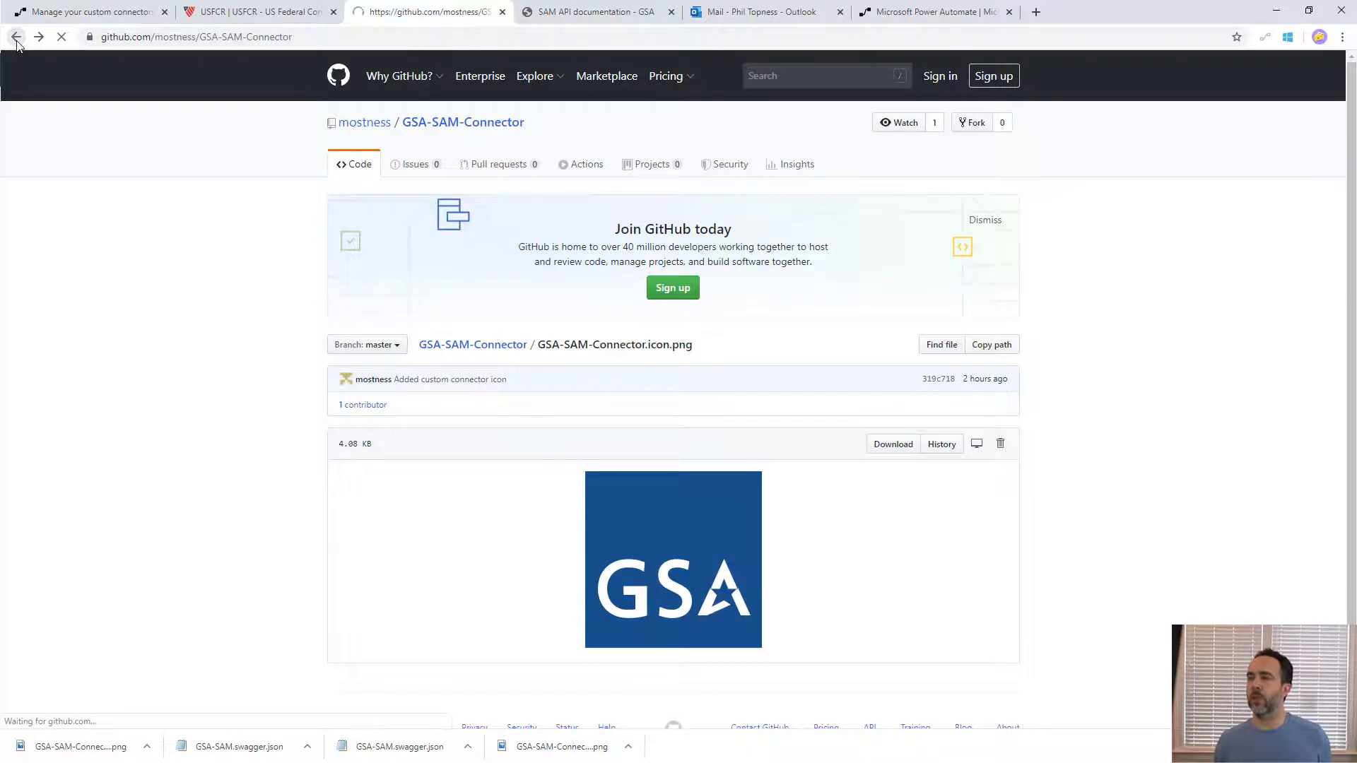
{"action": "left_click", "coordinate": [432, 556]}
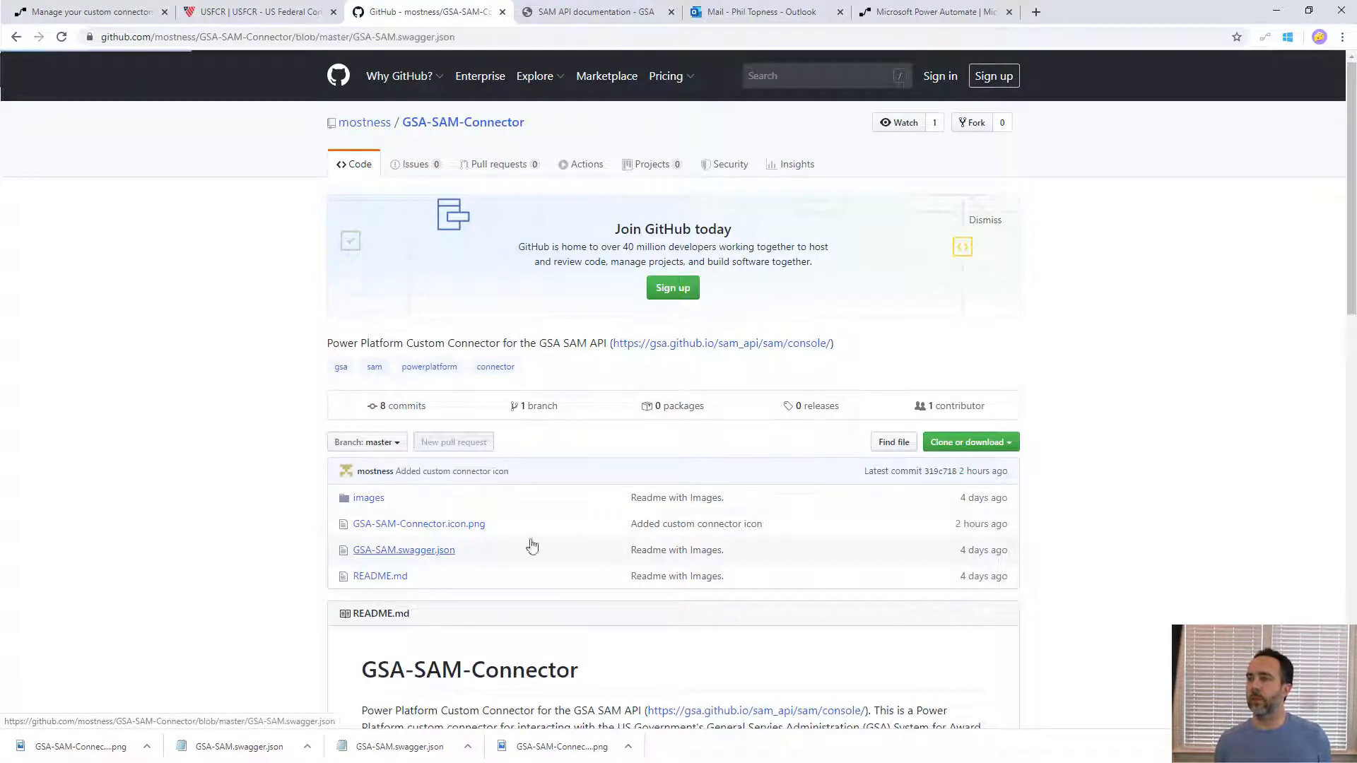
{"action": "left_click", "coordinate": [840, 450]}
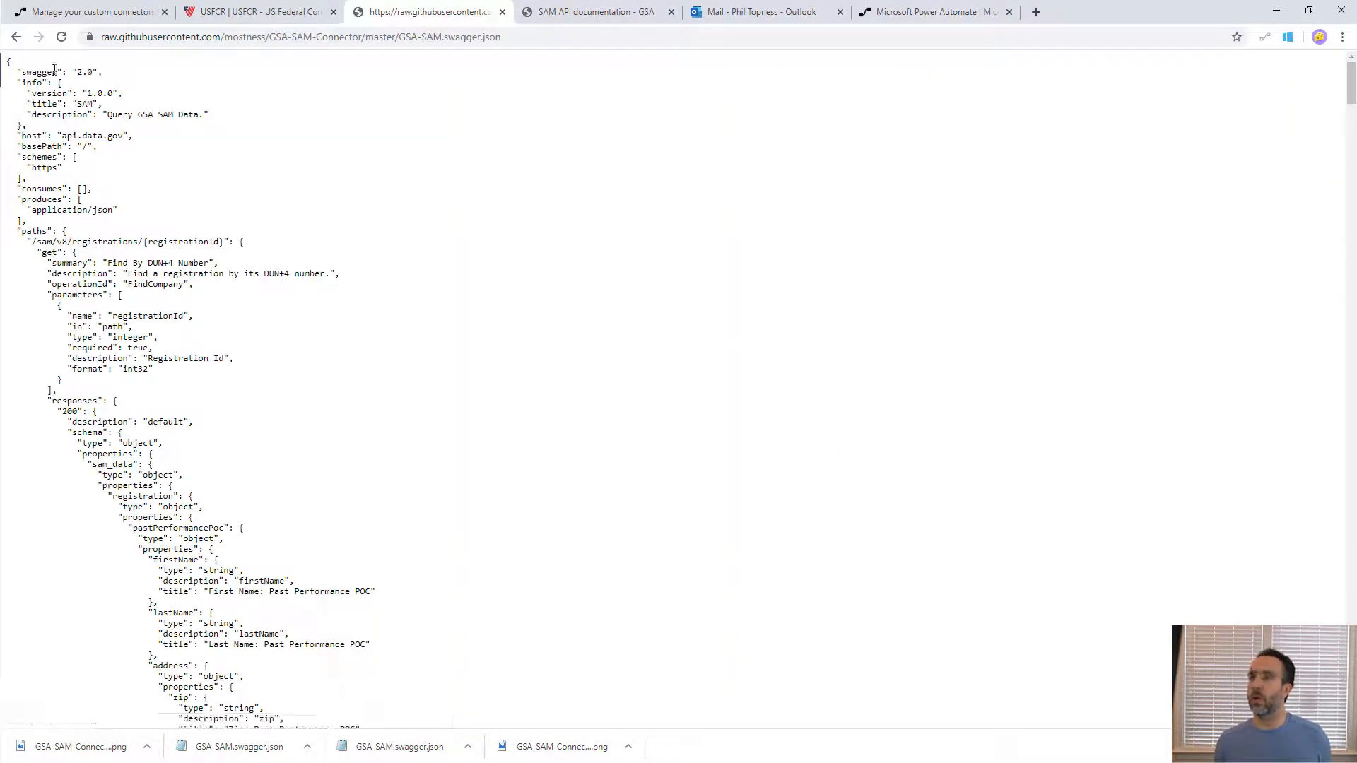
{"action": "right_click", "coordinate": [91, 118]}
{"action": "left_click", "coordinate": [183, 202]}
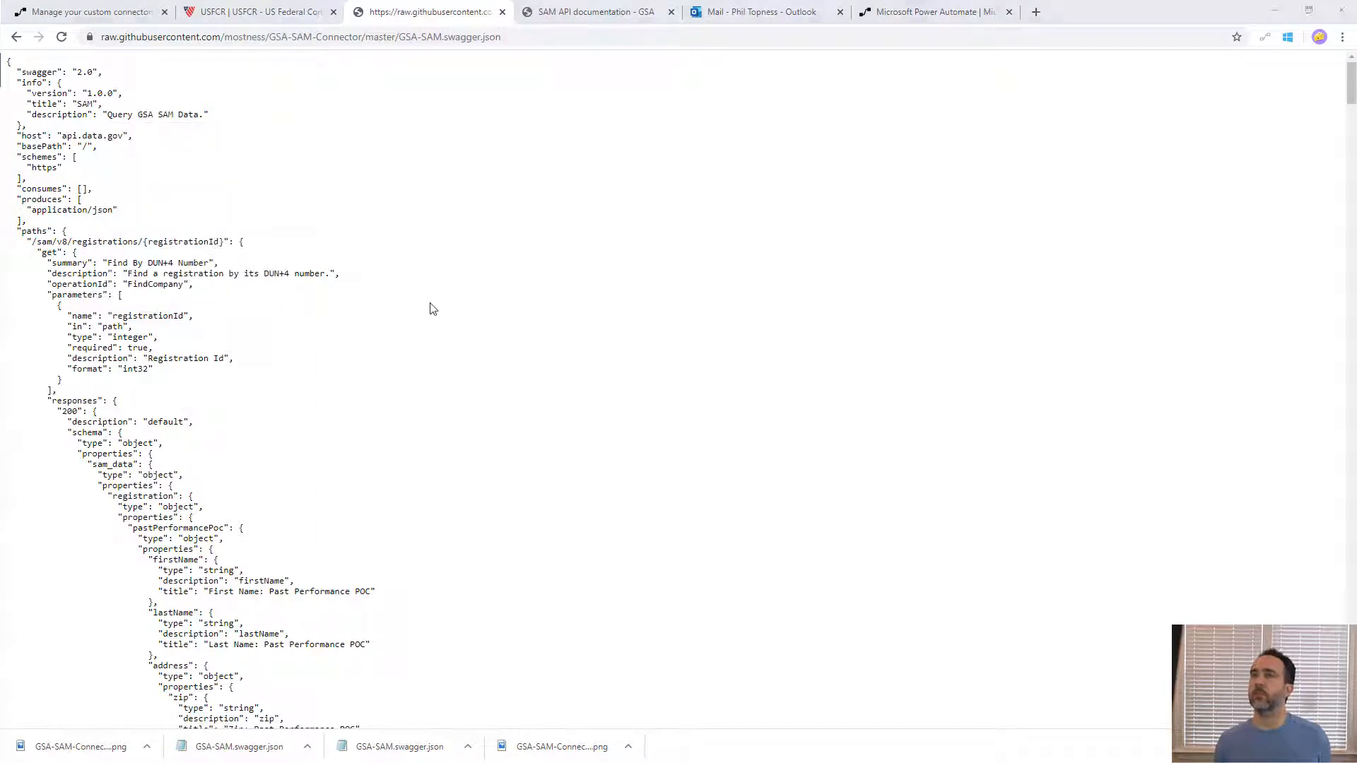
{"action": "key", "text": "Return"}
{"action": "key", "text": "Left"}
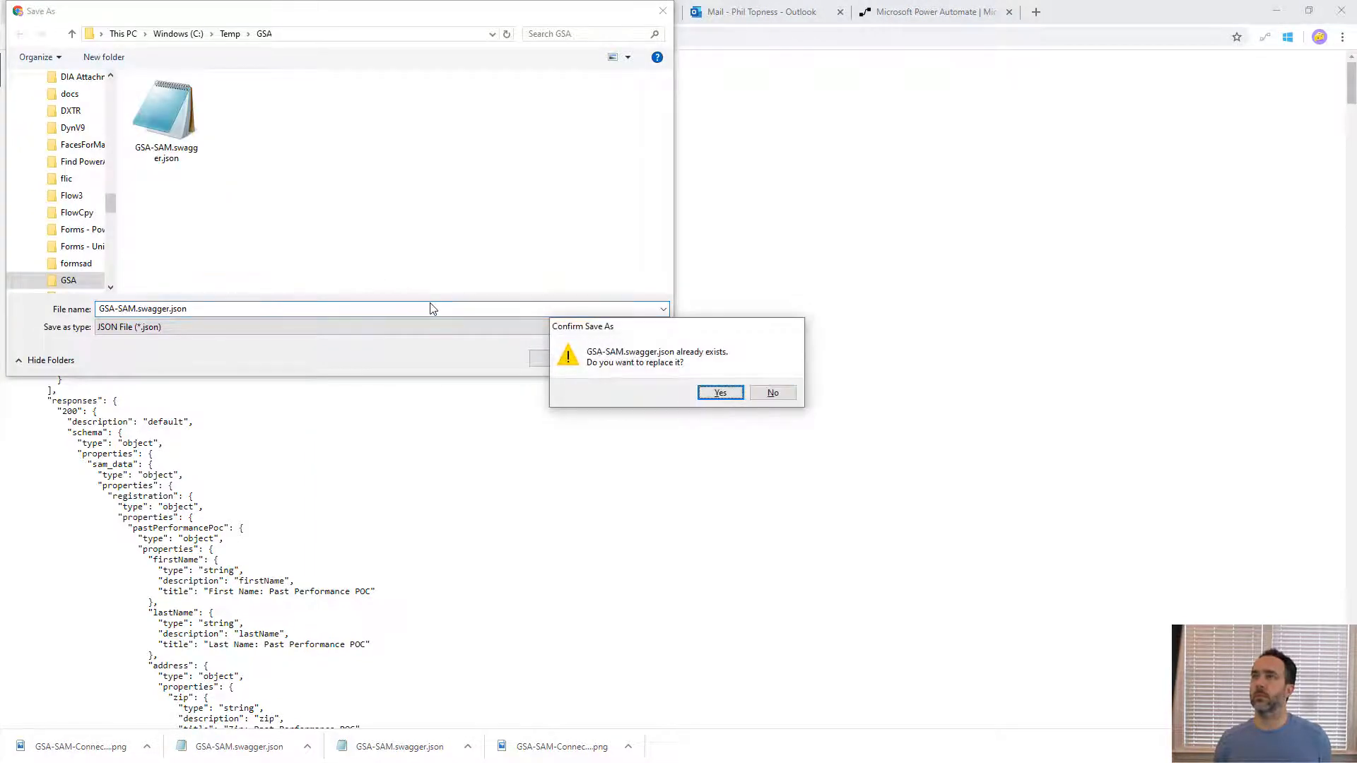
{"action": "key", "text": "Return"}
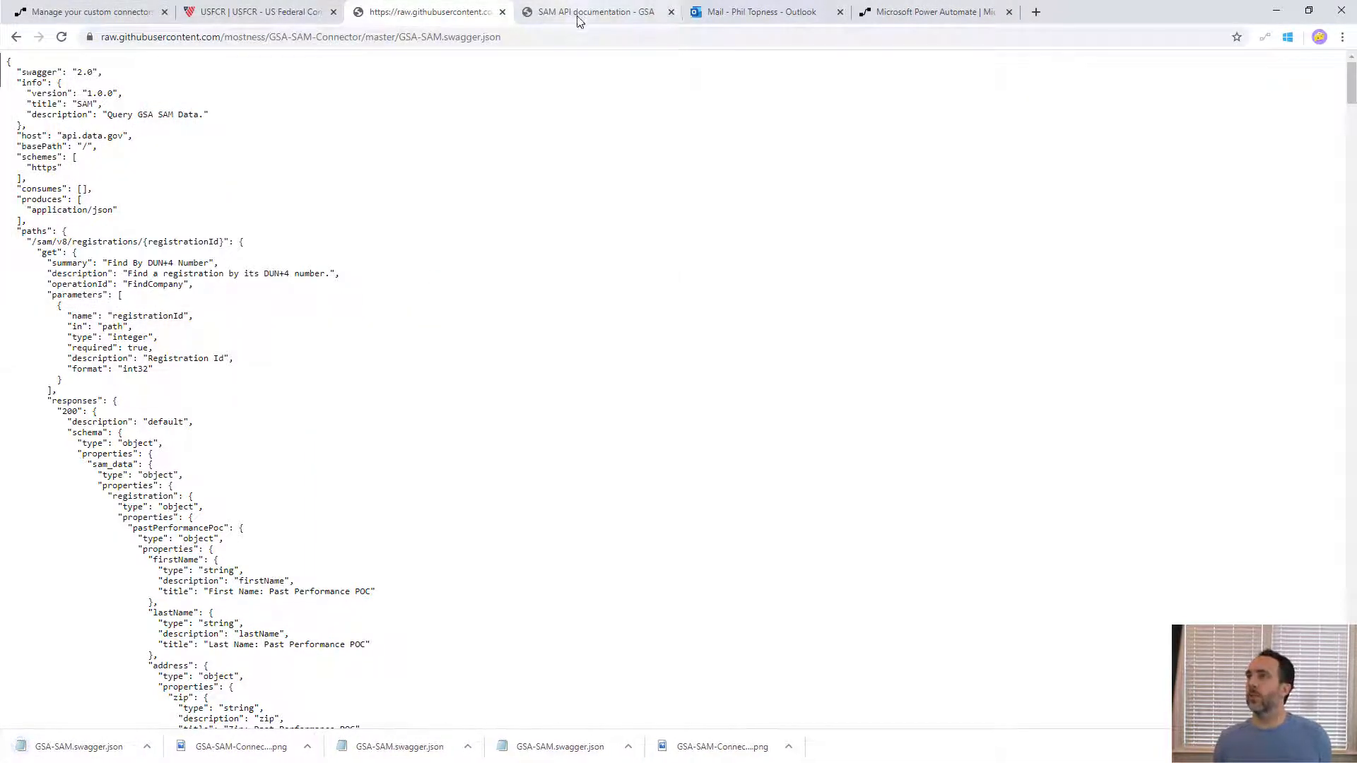
- Return to the repository and open the SAM API key sign-up page linked in the README's API Key section
{"action": "left_click", "coordinate": [16, 39]}
{"action": "left_click", "coordinate": [16, 40]}
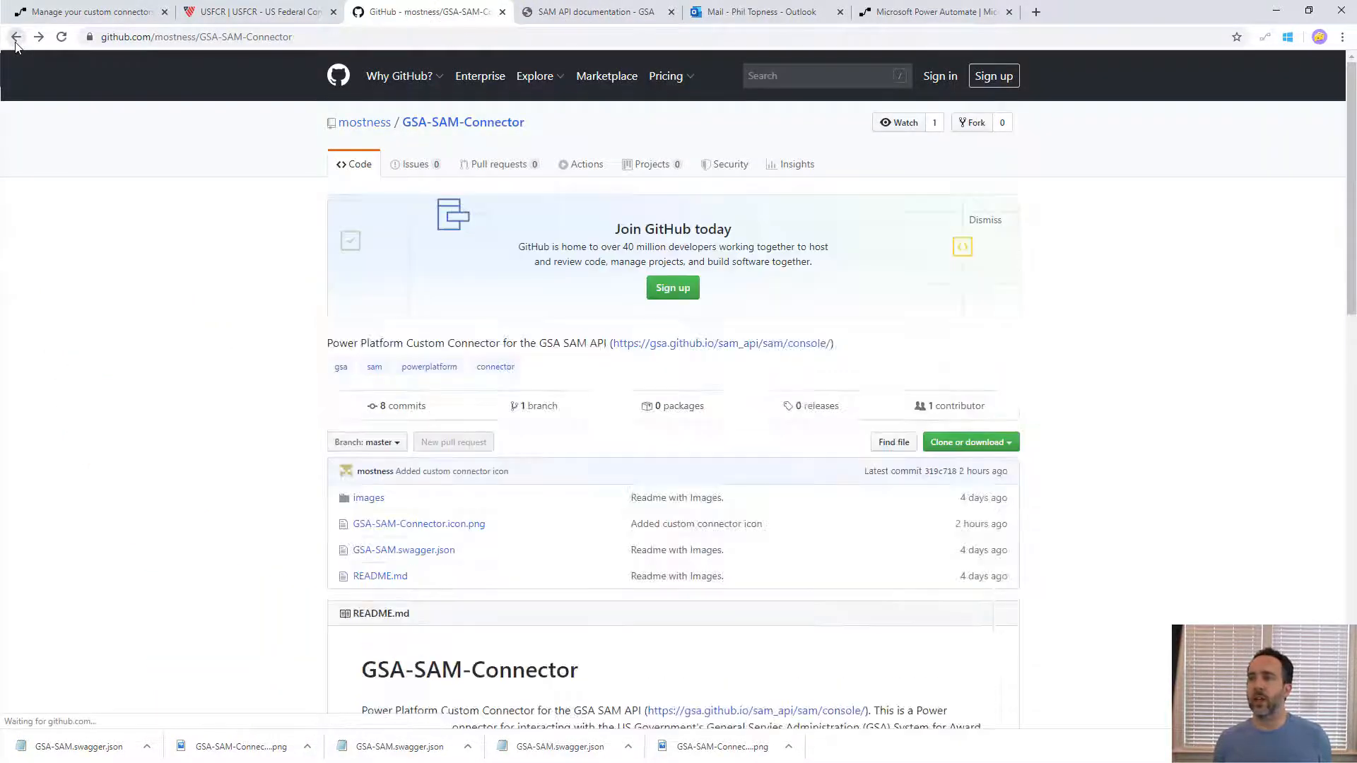
{"action": "scroll", "coordinate": [178, 449], "scroll_direction": "down", "scroll_amount": 3}
{"action": "scroll", "coordinate": [233, 473], "scroll_direction": "down", "scroll_amount": 2}
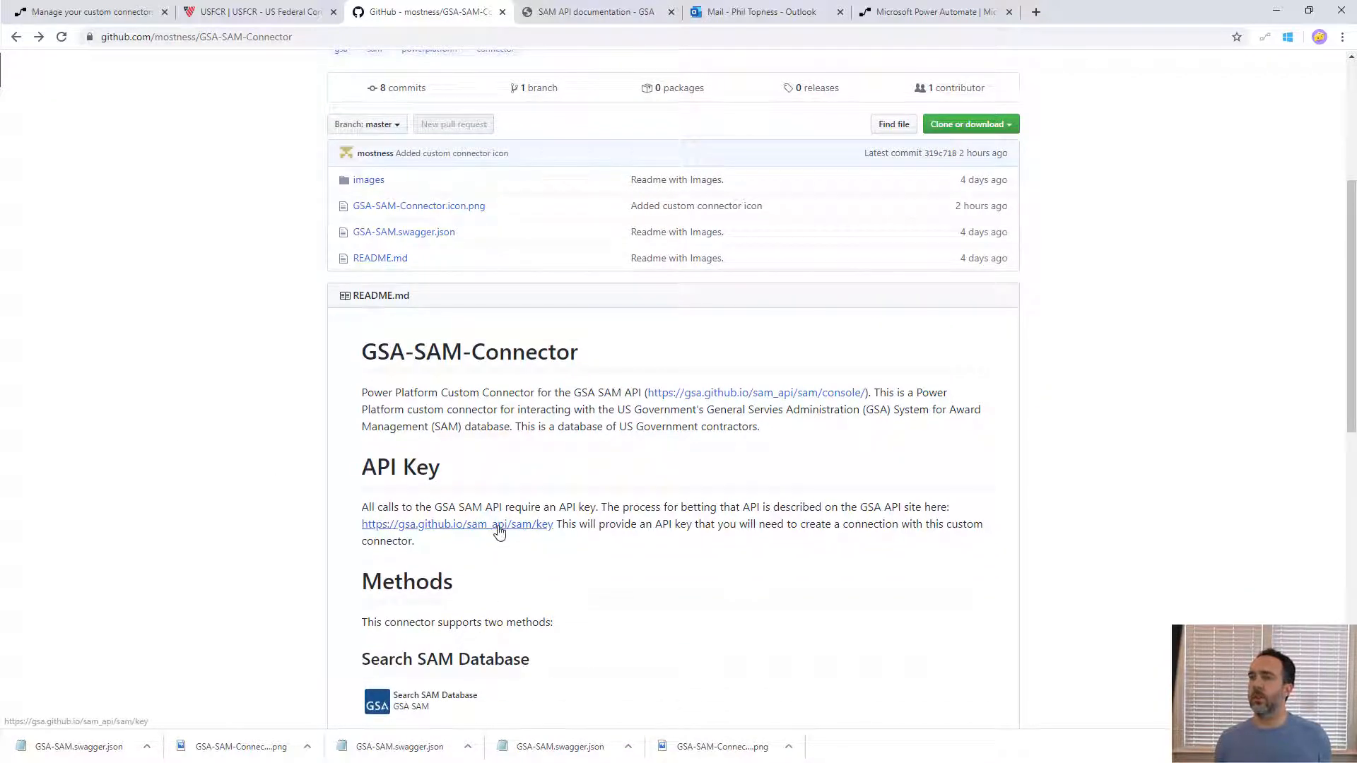
{"action": "left_click", "coordinate": [500, 528], "text": "ctrl"}
{"action": "left_click", "coordinate": [594, 11]}
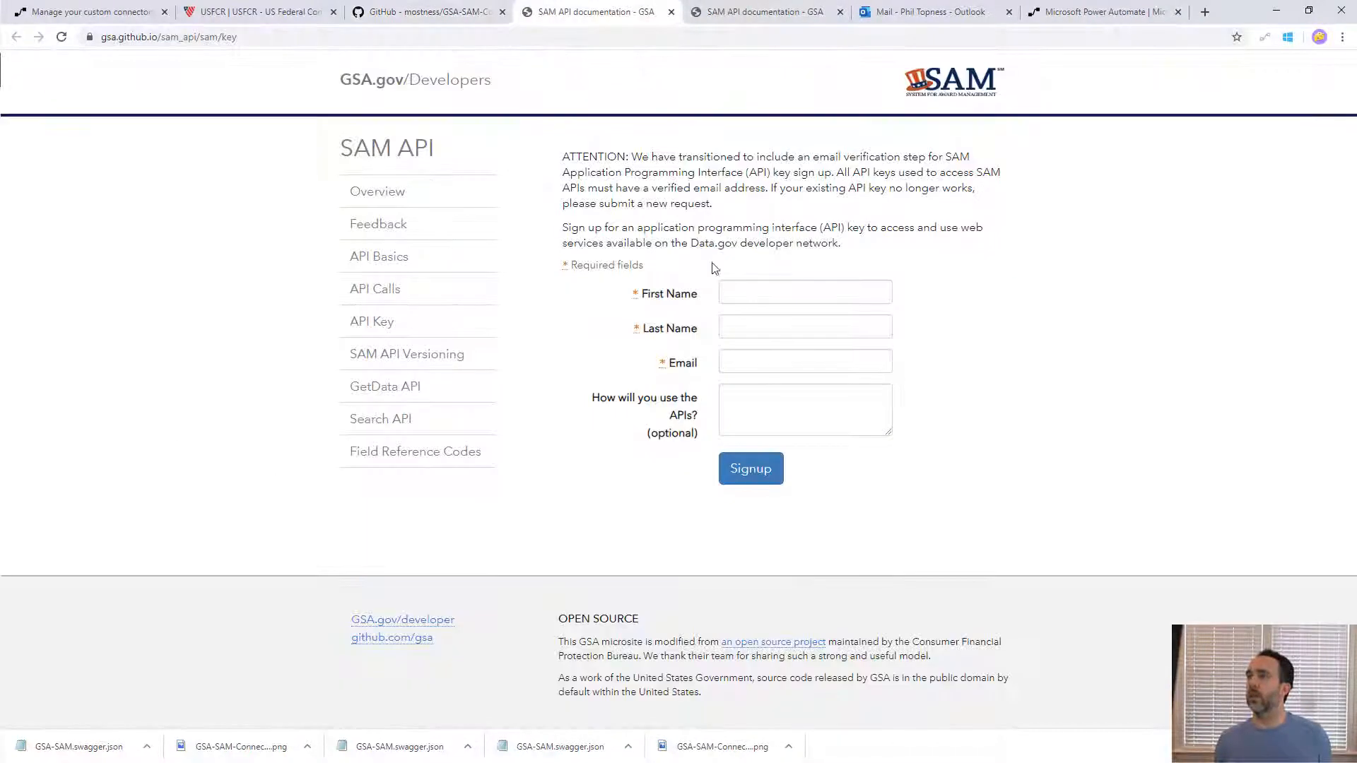
- Fill in the applicant's first name, last name and e-mail, and submit the API key sign-up form
{"action": "left_click", "coordinate": [760, 300]}
{"action": "type", "text": "Phil"}
{"action": "key", "text": "Tab"}
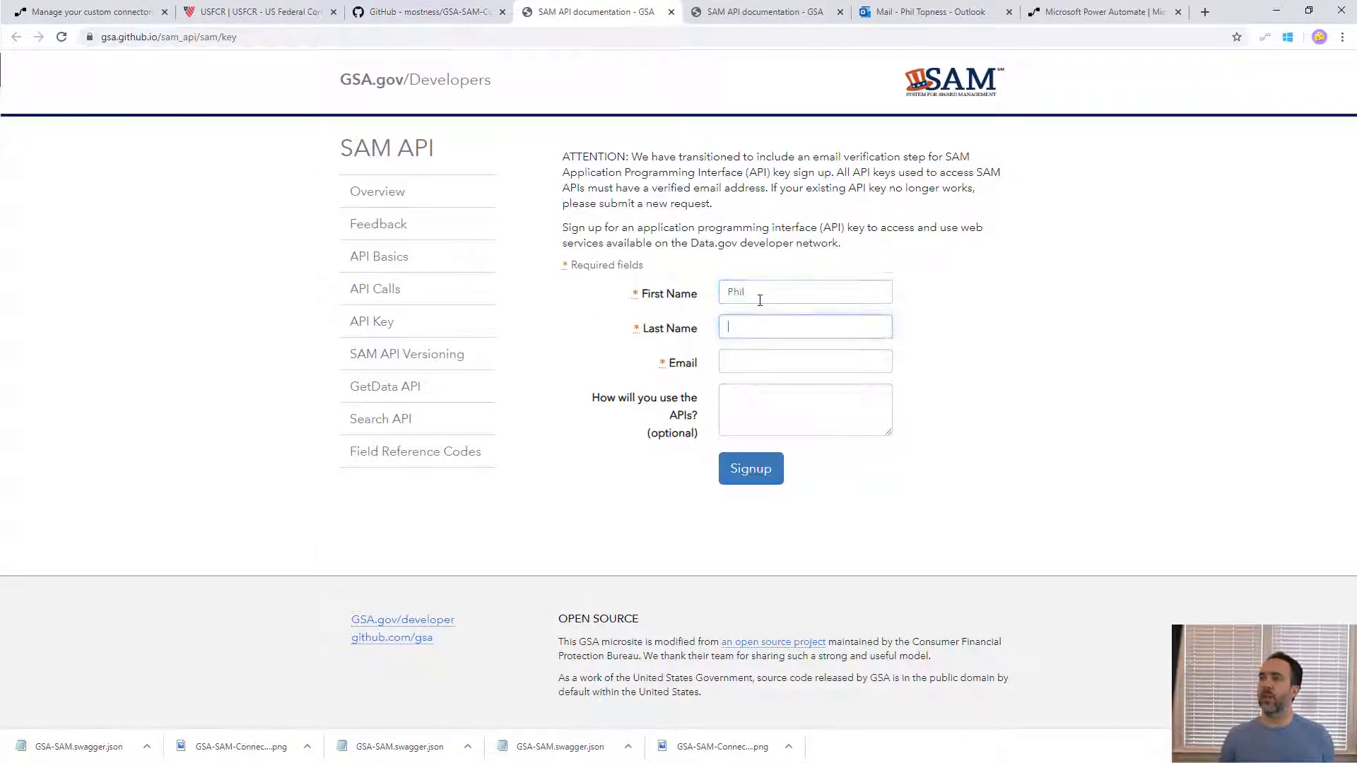
{"action": "type", "text": "Topness"}
{"action": "key", "text": "Tab"}
{"action": "type", "text": "ad"}
{"action": "key", "text": "Down"}
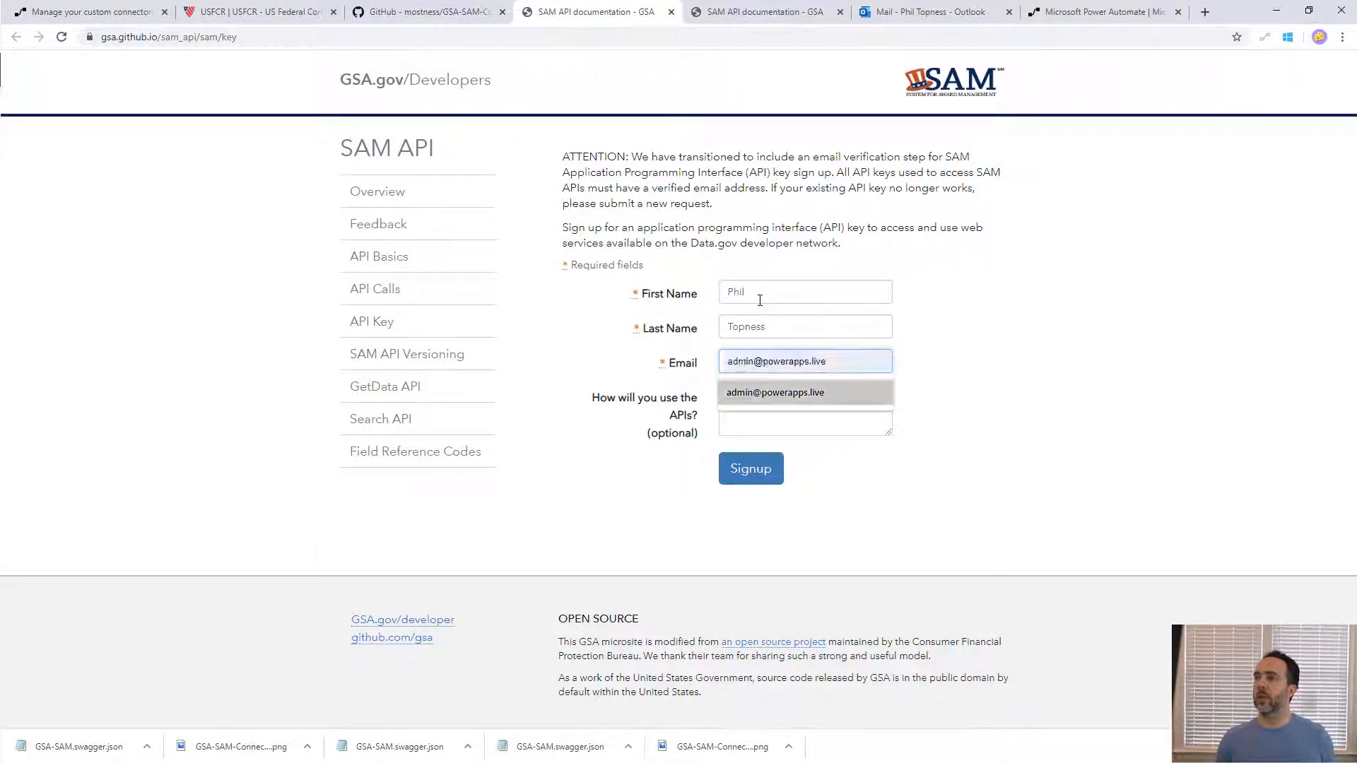
{"action": "key", "text": "Tab"}
{"action": "left_click", "coordinate": [745, 474]}
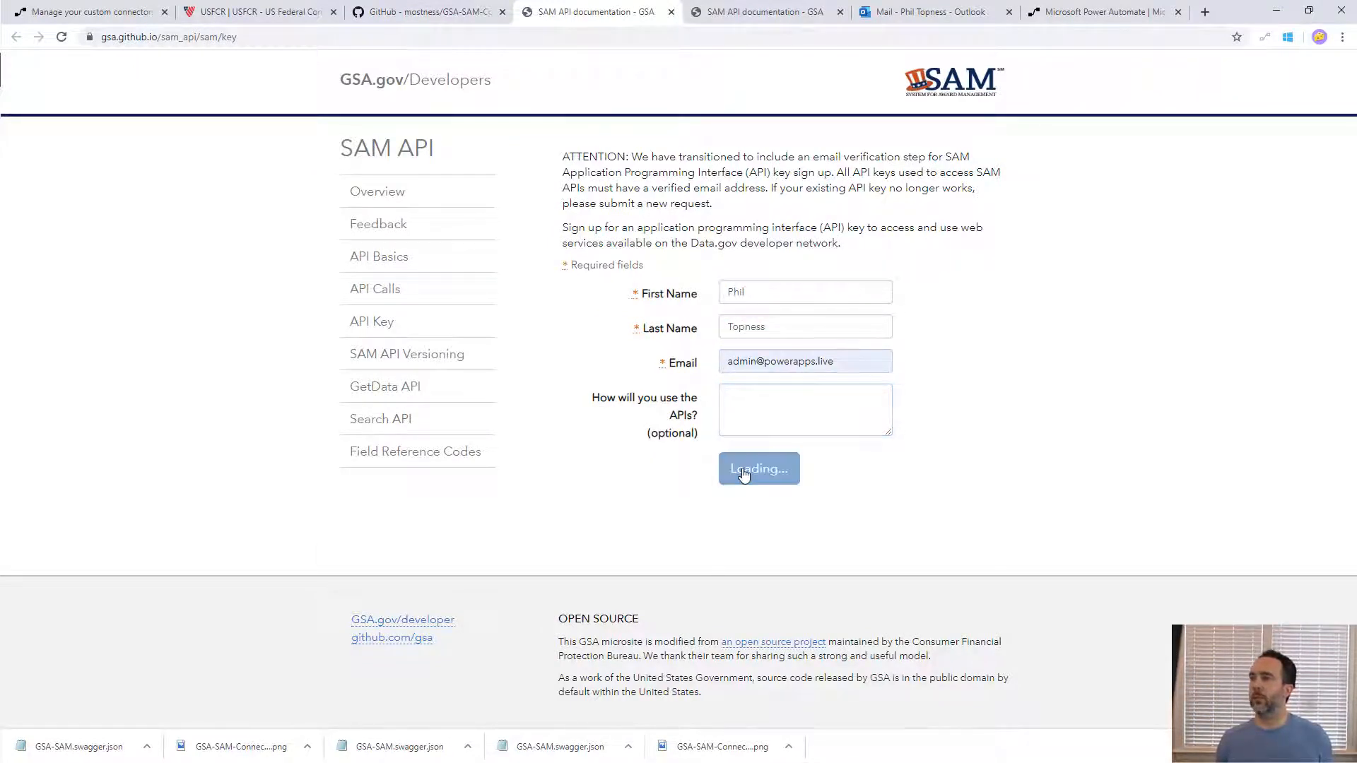
- Switch to Outlook and copy the API key from the "Your SAM.gov API key" message
{"action": "left_click", "coordinate": [918, 12]}
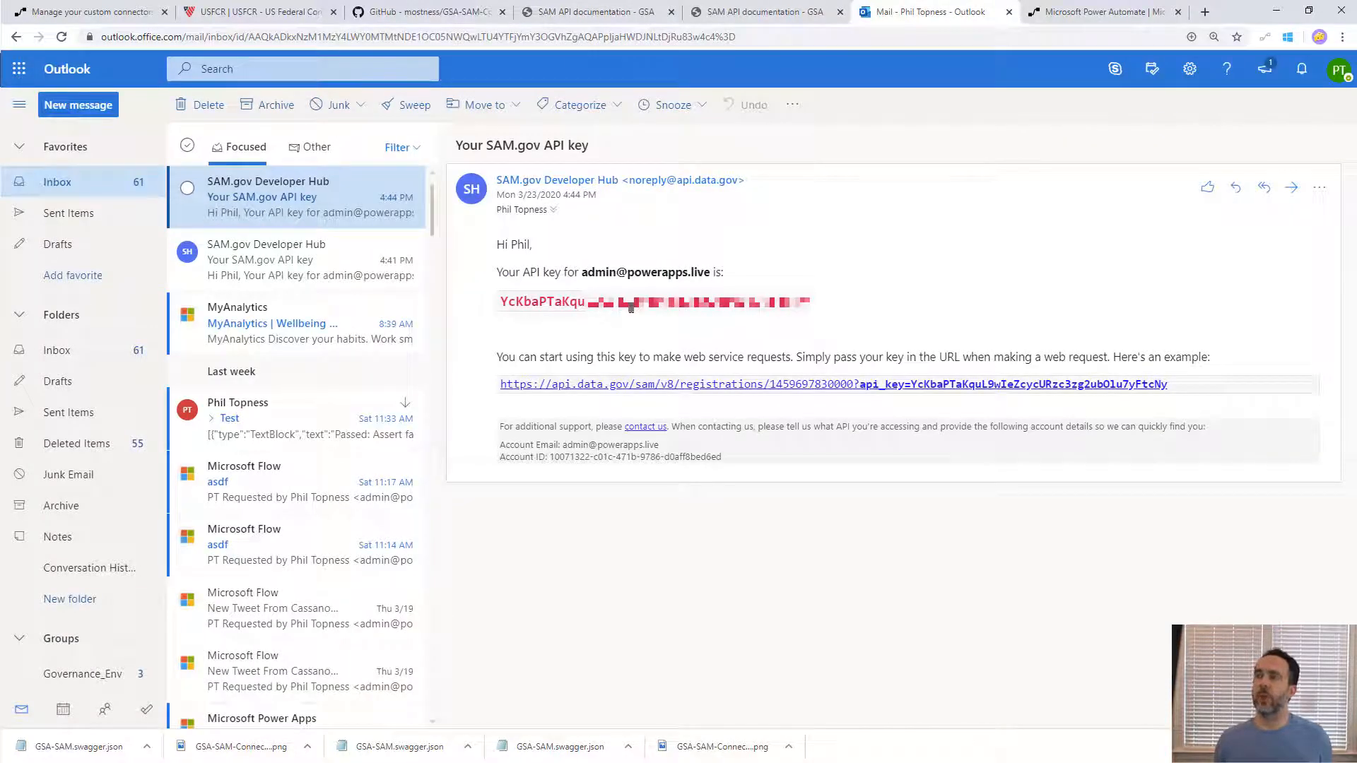
{"action": "double_click", "coordinate": [636, 303]}
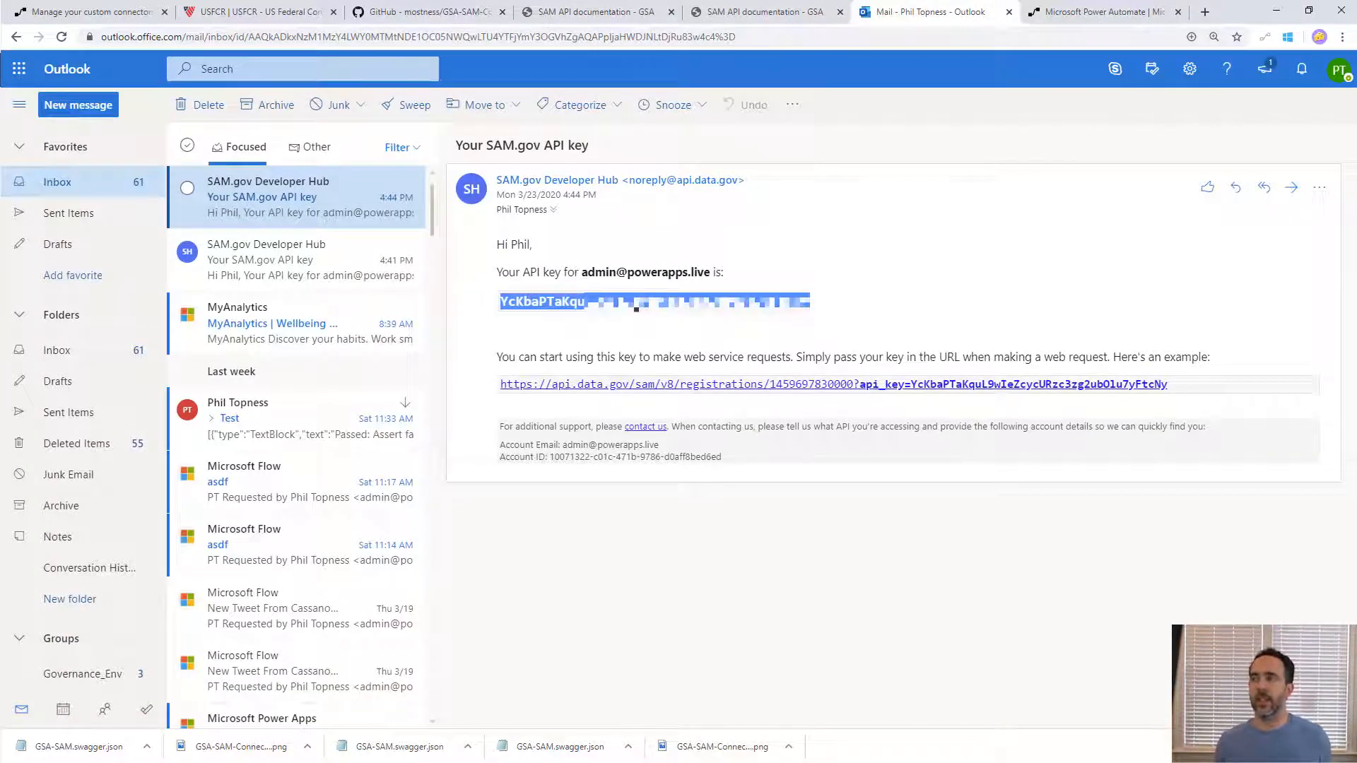
- Switch to Power Automate and create a custom connector named GSA SAM by importing the OpenAPI file GSA-SAM.swagger.json
{"action": "left_click", "coordinate": [1099, 12]}
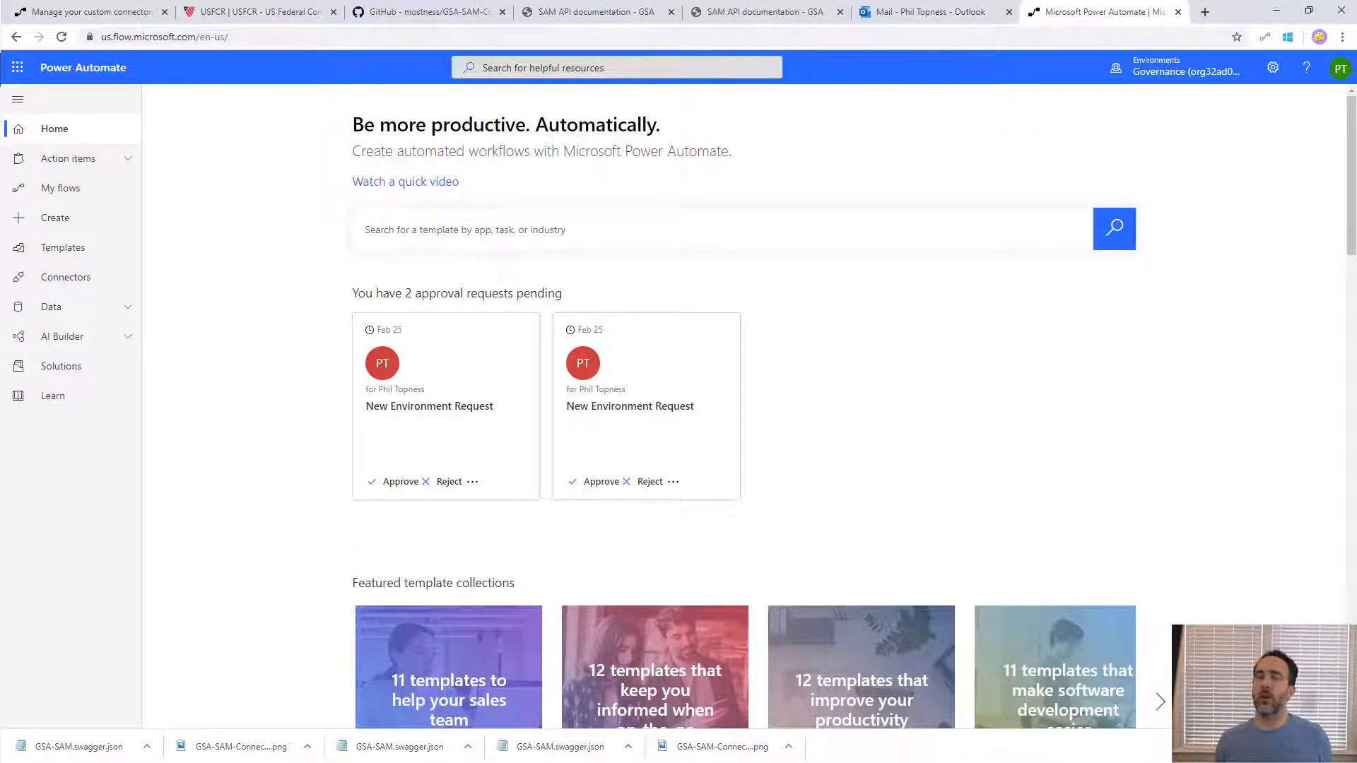
{"action": "left_click", "coordinate": [91, 315]}
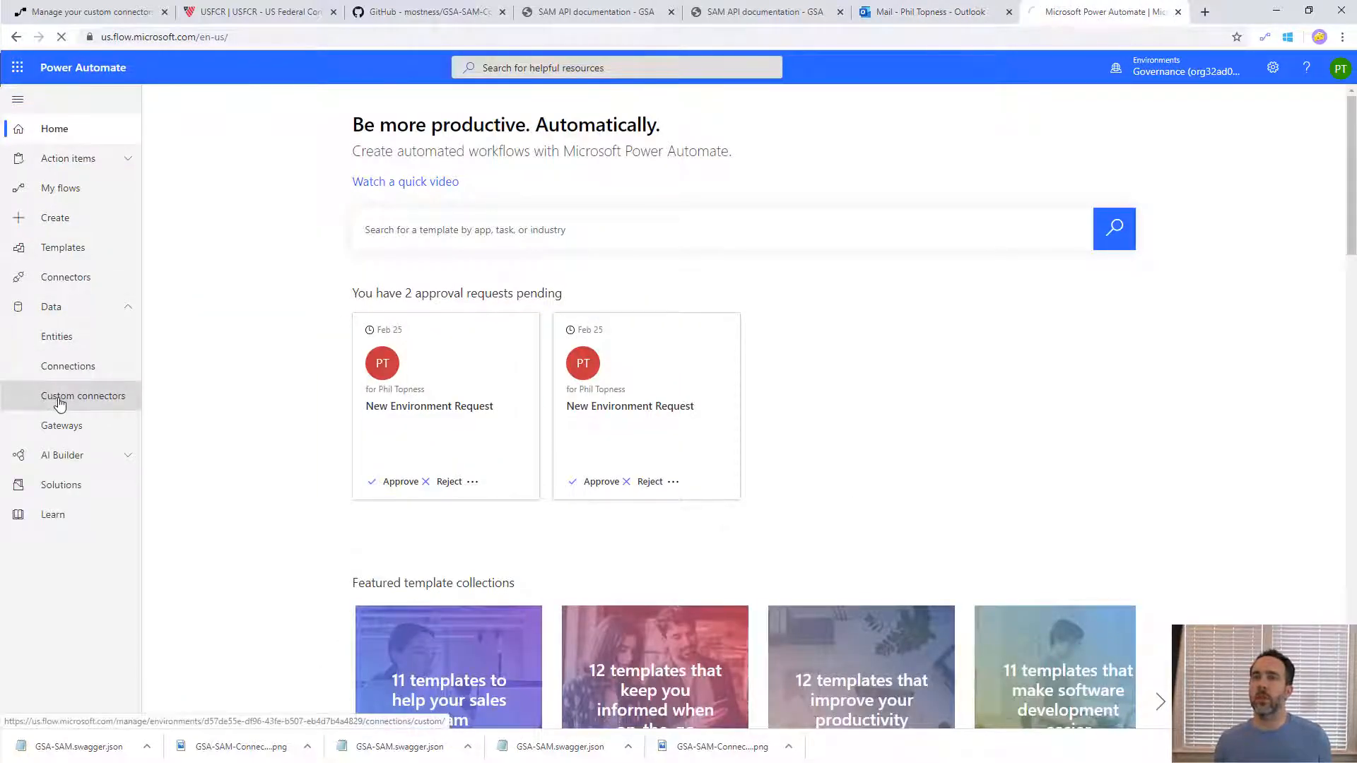
{"action": "left_click", "coordinate": [60, 401]}
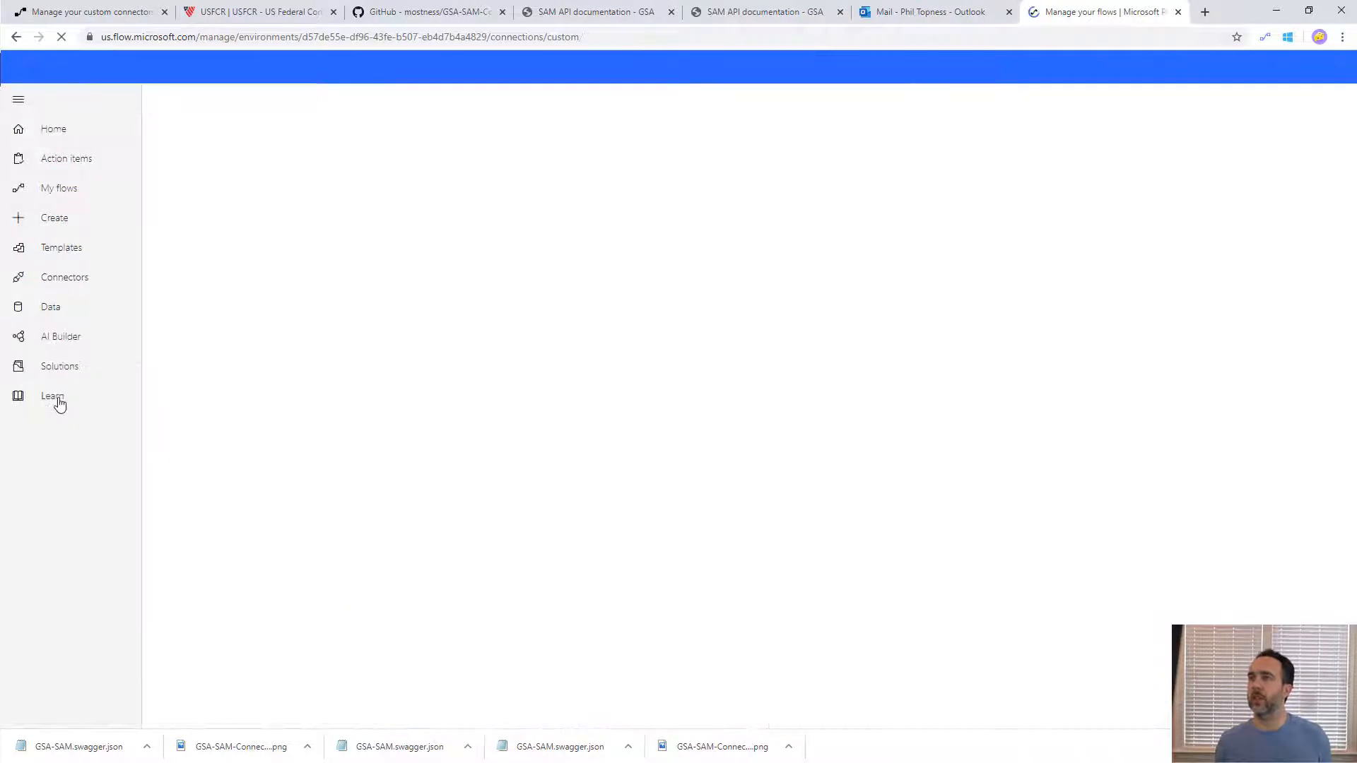
{"action": "left_click", "coordinate": [1094, 104]}
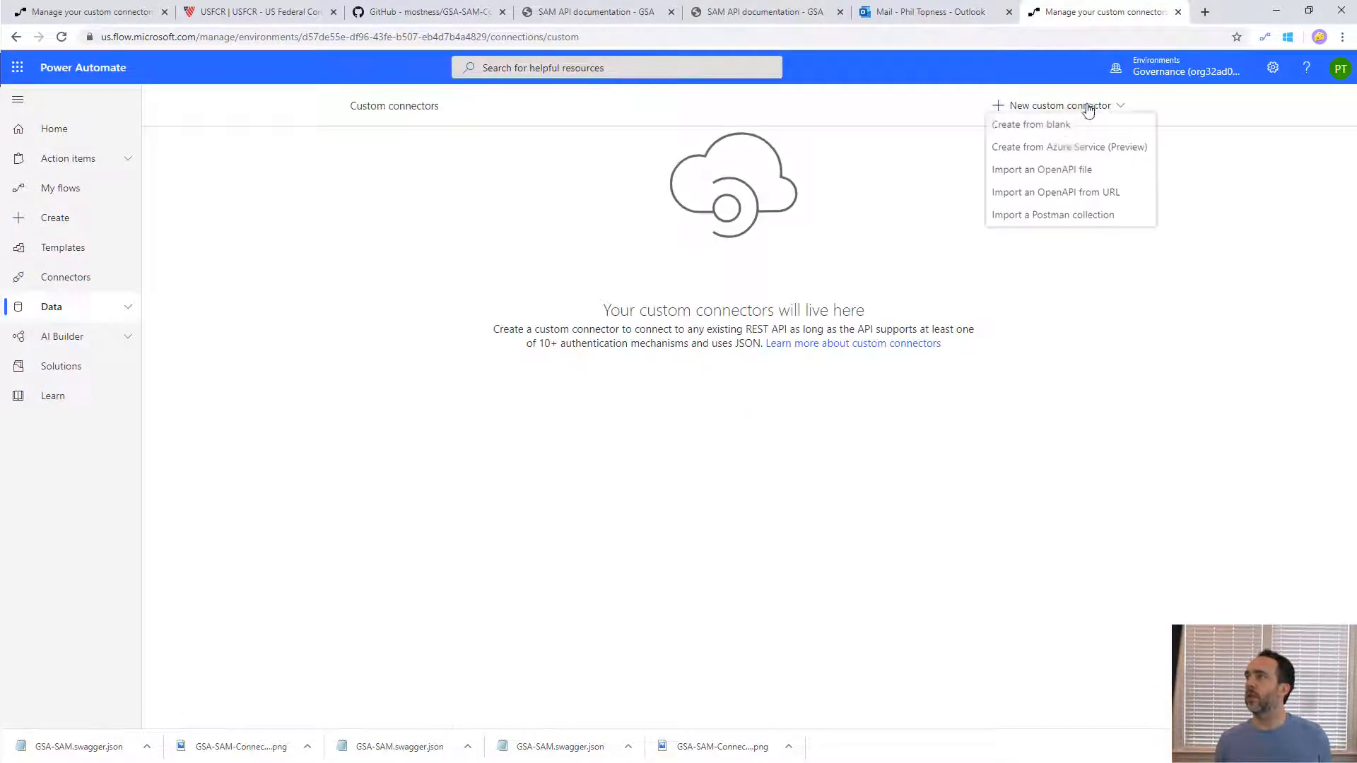
{"action": "left_click", "coordinate": [1038, 173]}
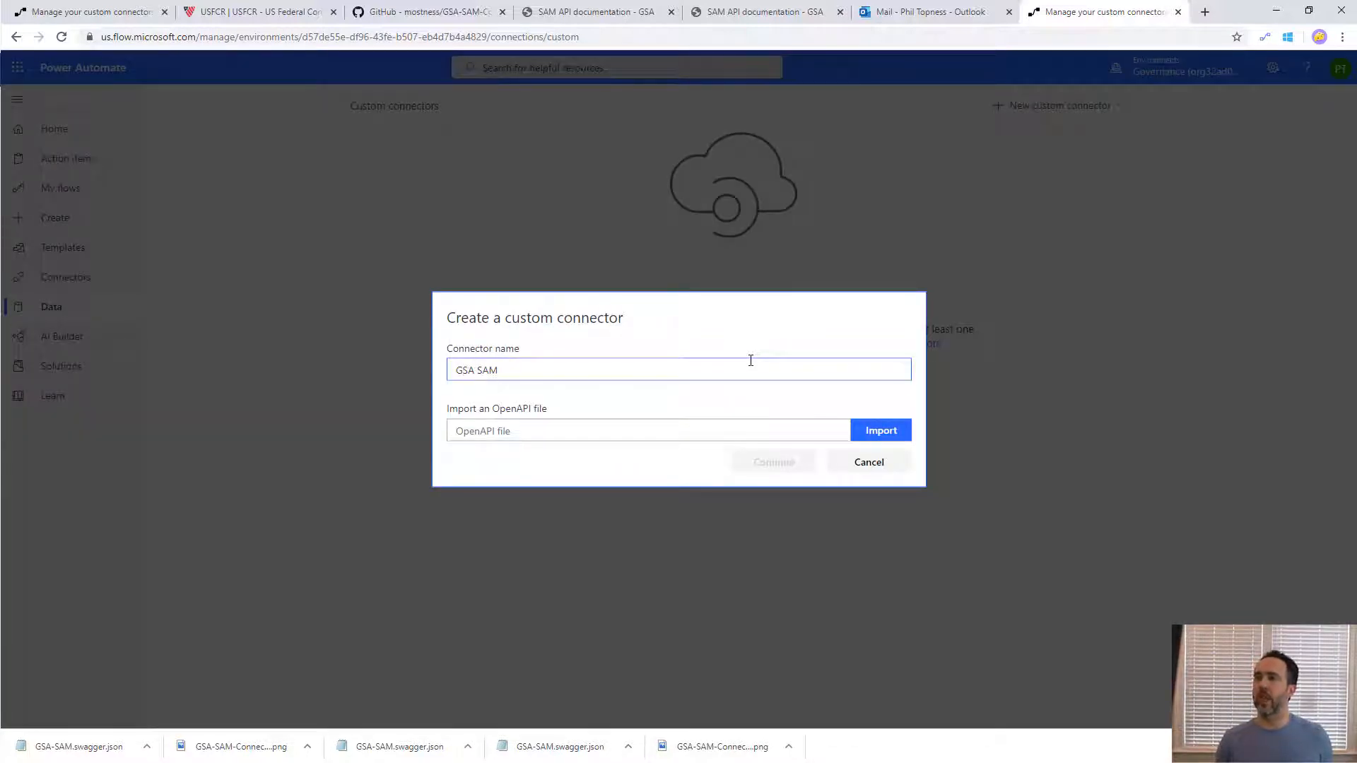
{"action": "left_click", "coordinate": [876, 434]}
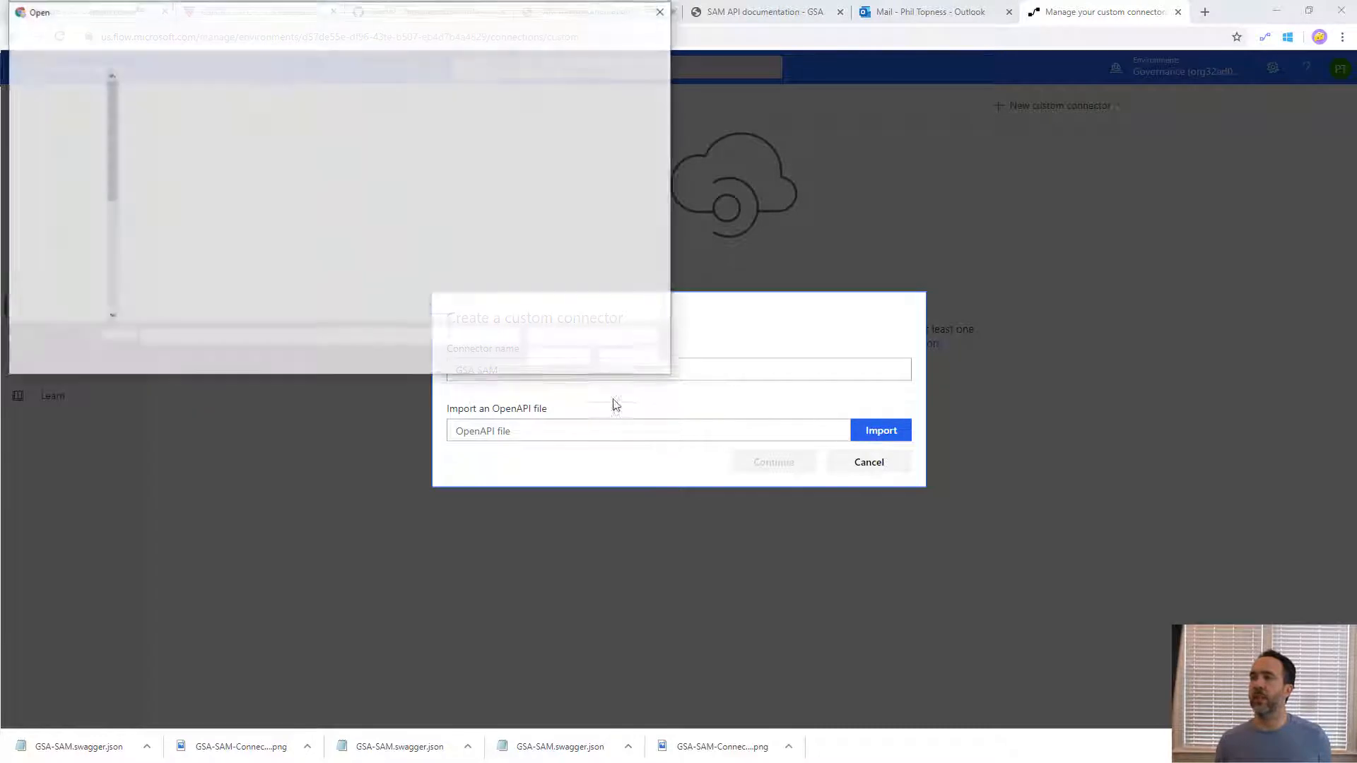
{"action": "double_click", "coordinate": [166, 116]}
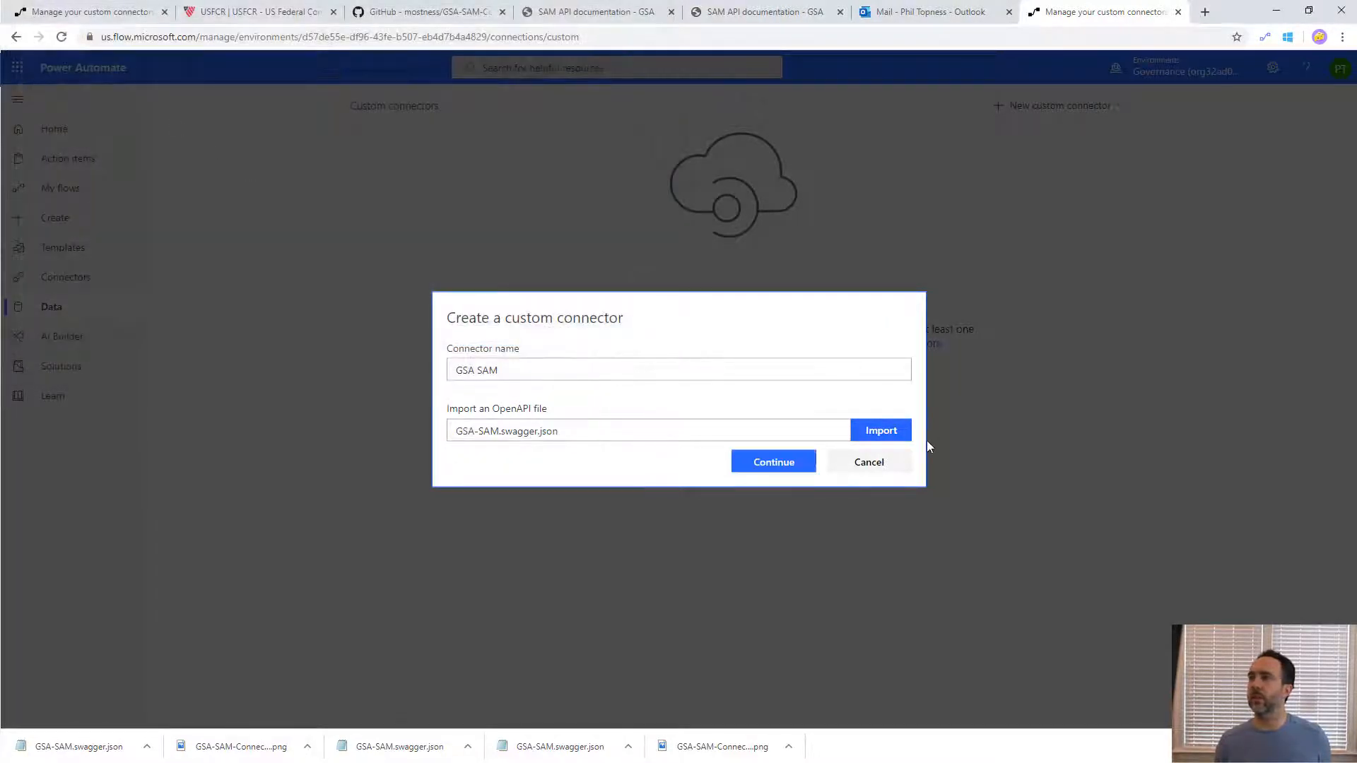
{"action": "left_click", "coordinate": [789, 463]}
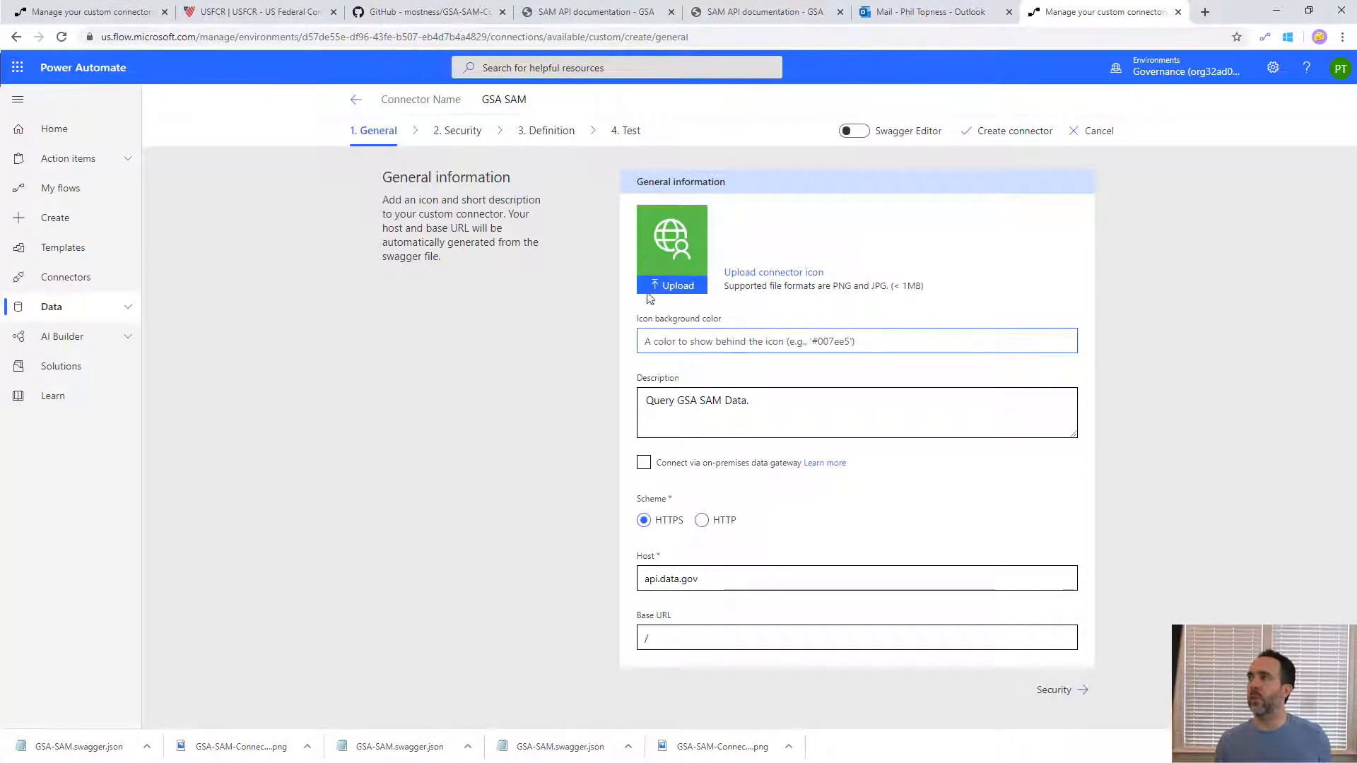
- Upload the GSA logo as the connector icon and proceed through the Security settings to the Definition stage
{"action": "left_click", "coordinate": [658, 287]}
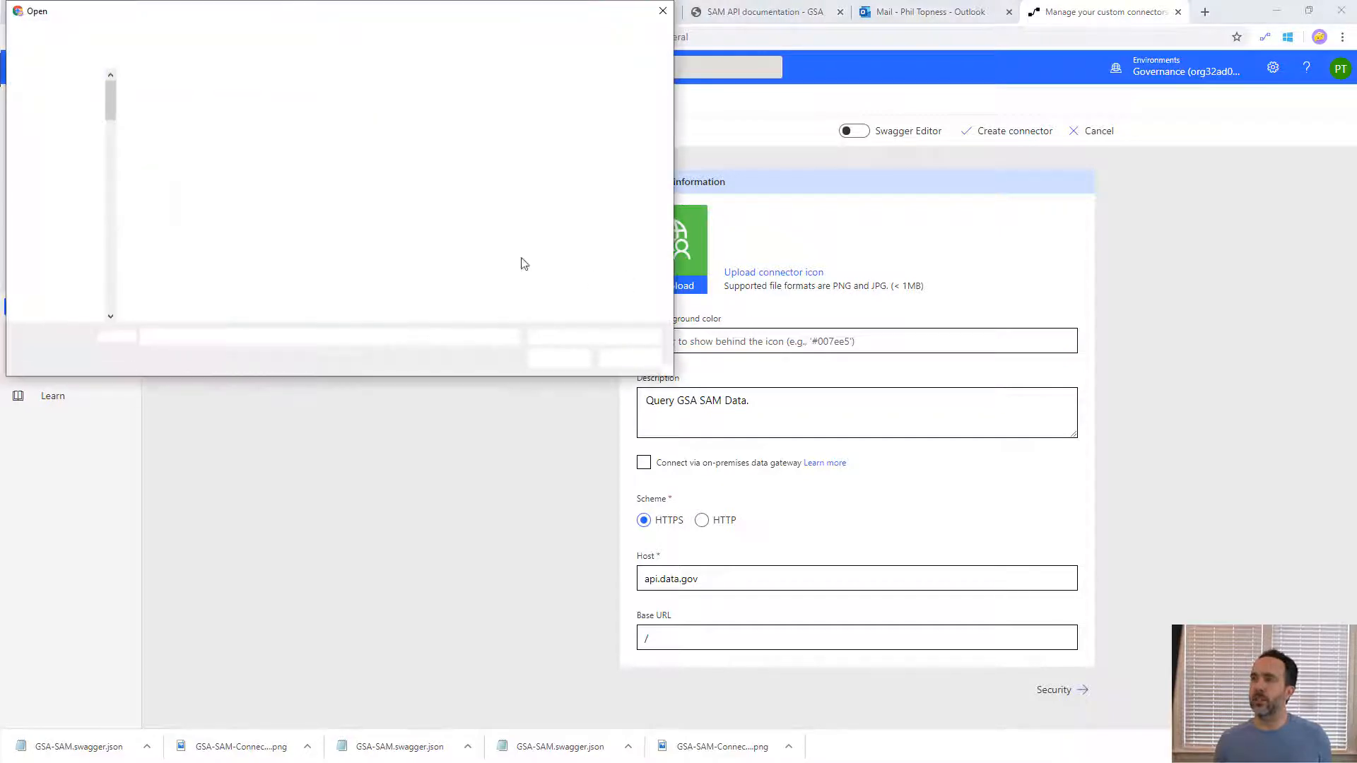
{"action": "double_click", "coordinate": [216, 136]}
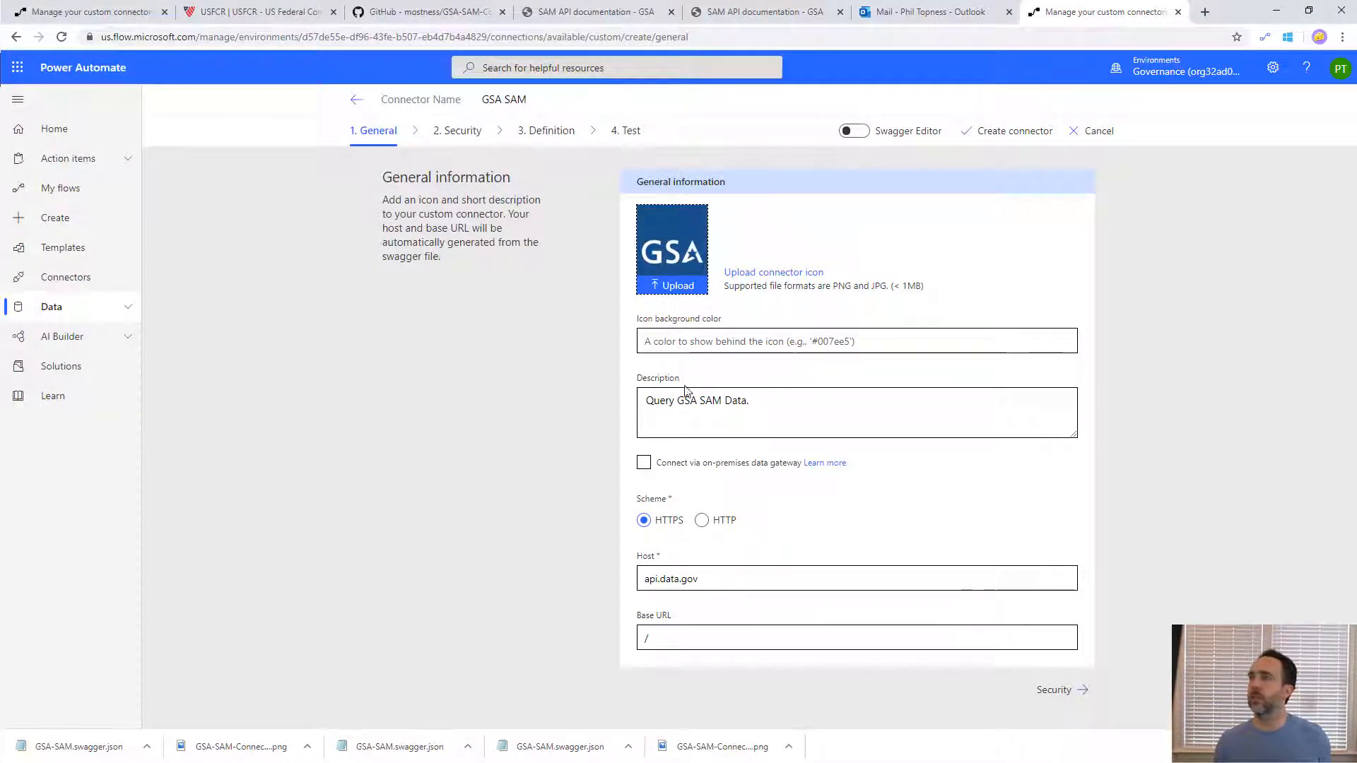
{"action": "left_click", "coordinate": [1075, 691]}
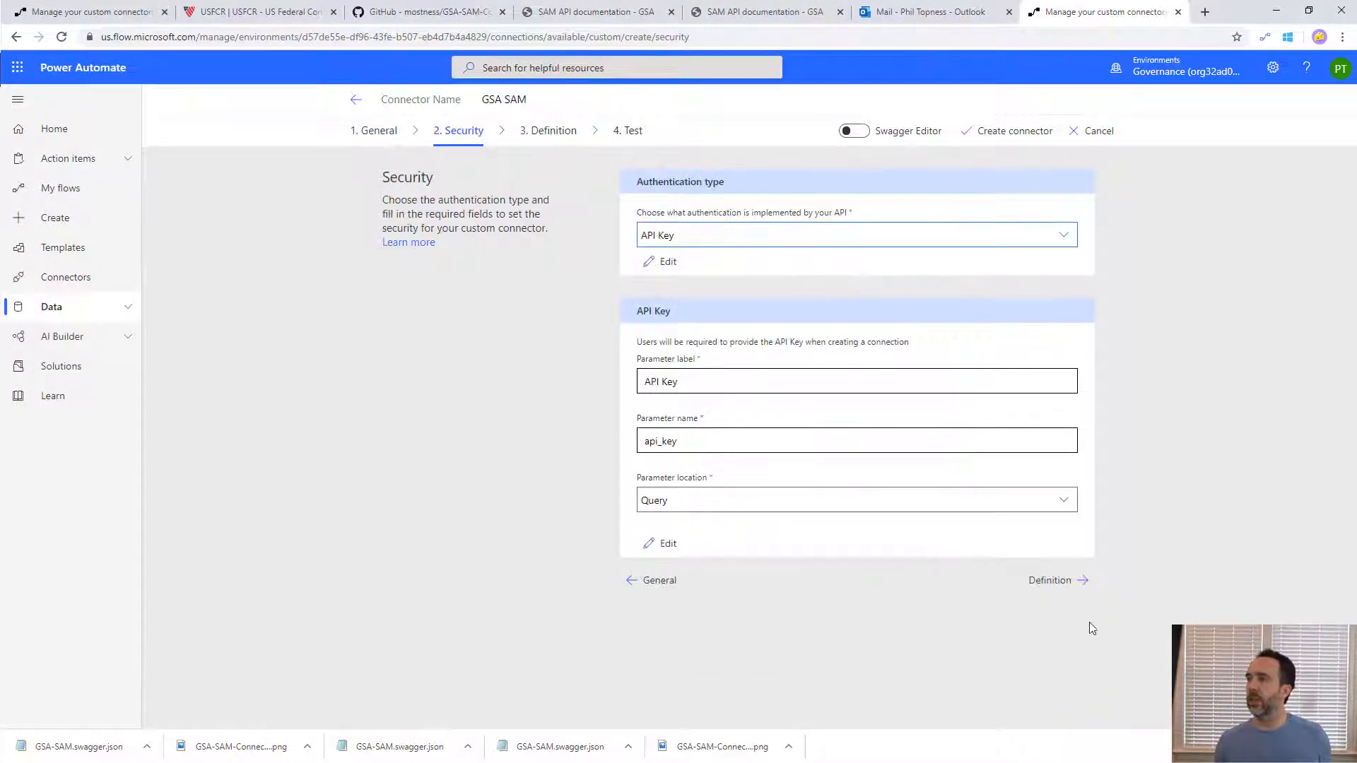
{"action": "left_click", "coordinate": [1083, 585]}
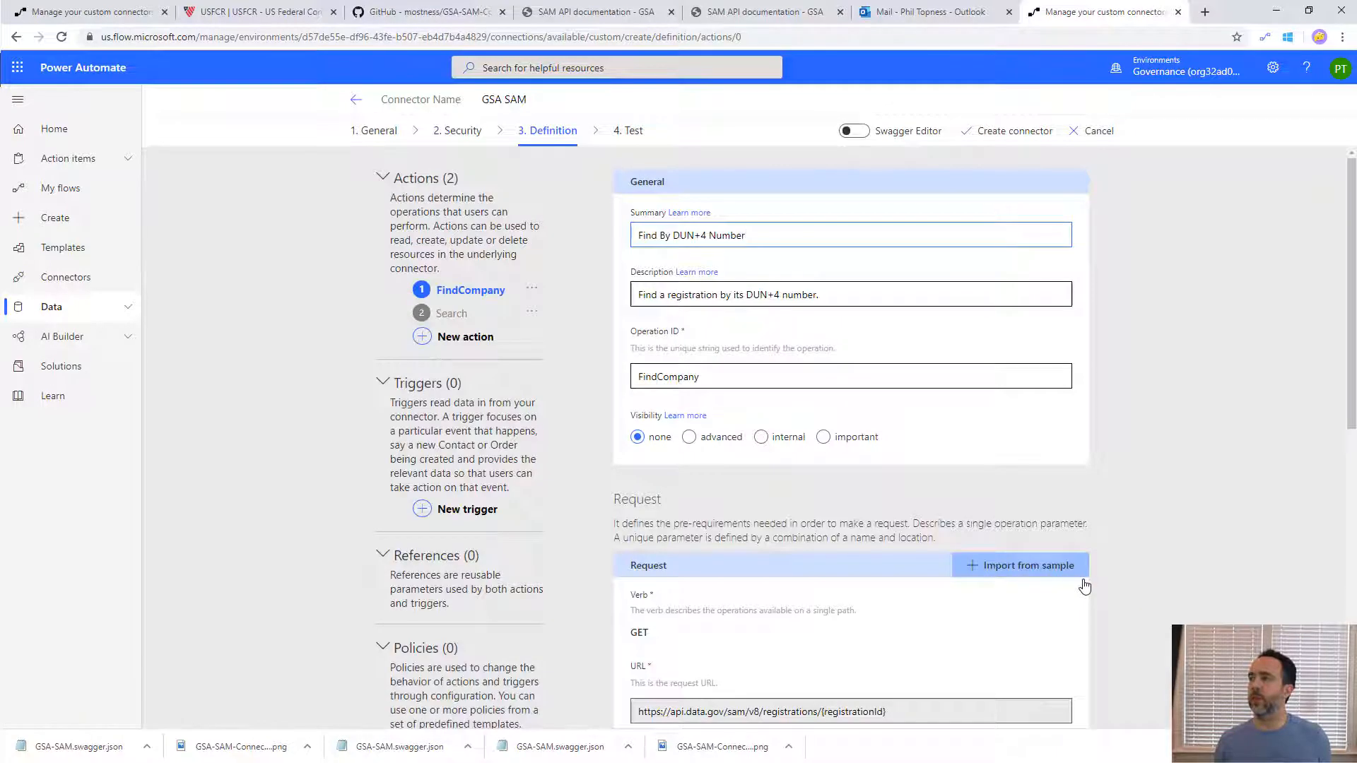
- Proceed through the connector's Definition stage to the Test stage and create the GSA SAM custom connector
{"action": "scroll", "coordinate": [1084, 589], "scroll_direction": "down", "scroll_amount": 9}
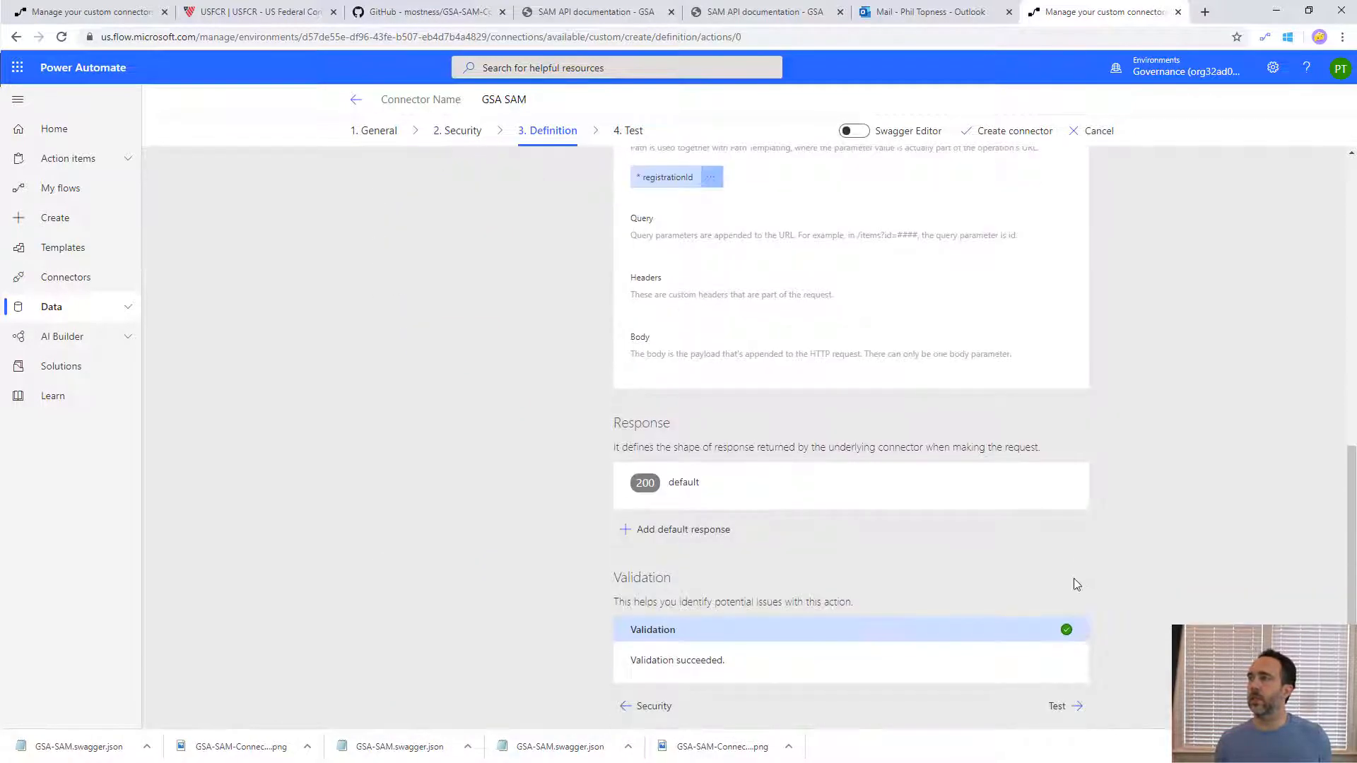
{"action": "left_click", "coordinate": [1060, 706]}
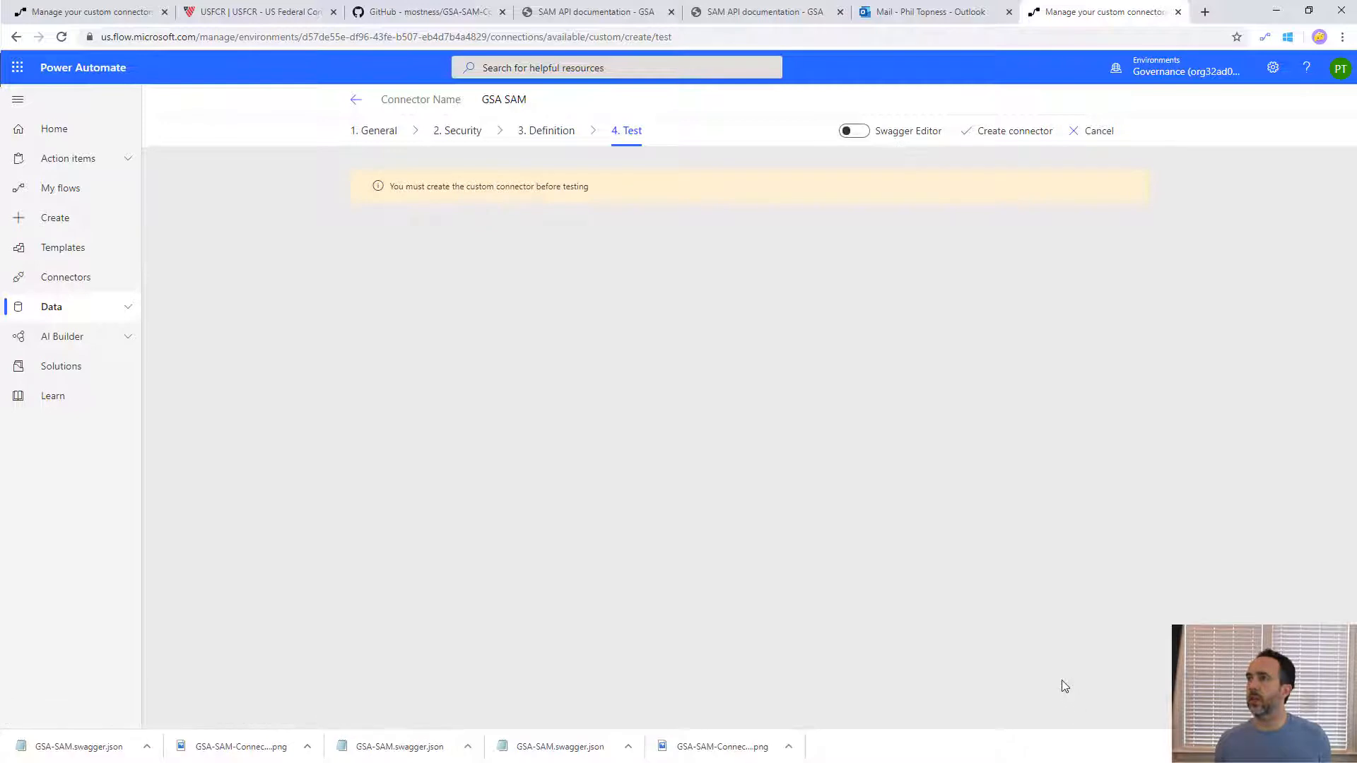
{"action": "left_click", "coordinate": [999, 135]}
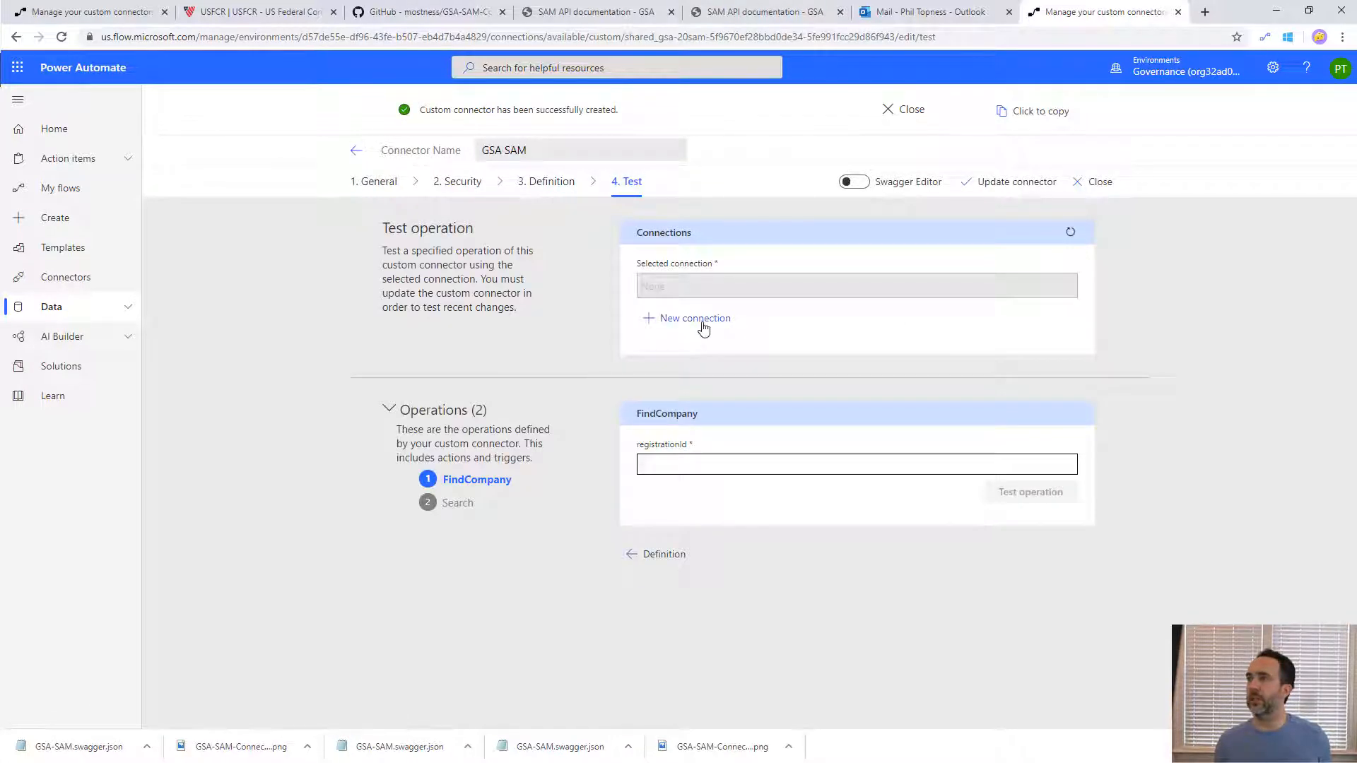
- Create a new GSA SAM connection with the API key copied from the SAM.gov message in Outlook
{"action": "left_click", "coordinate": [696, 318]}
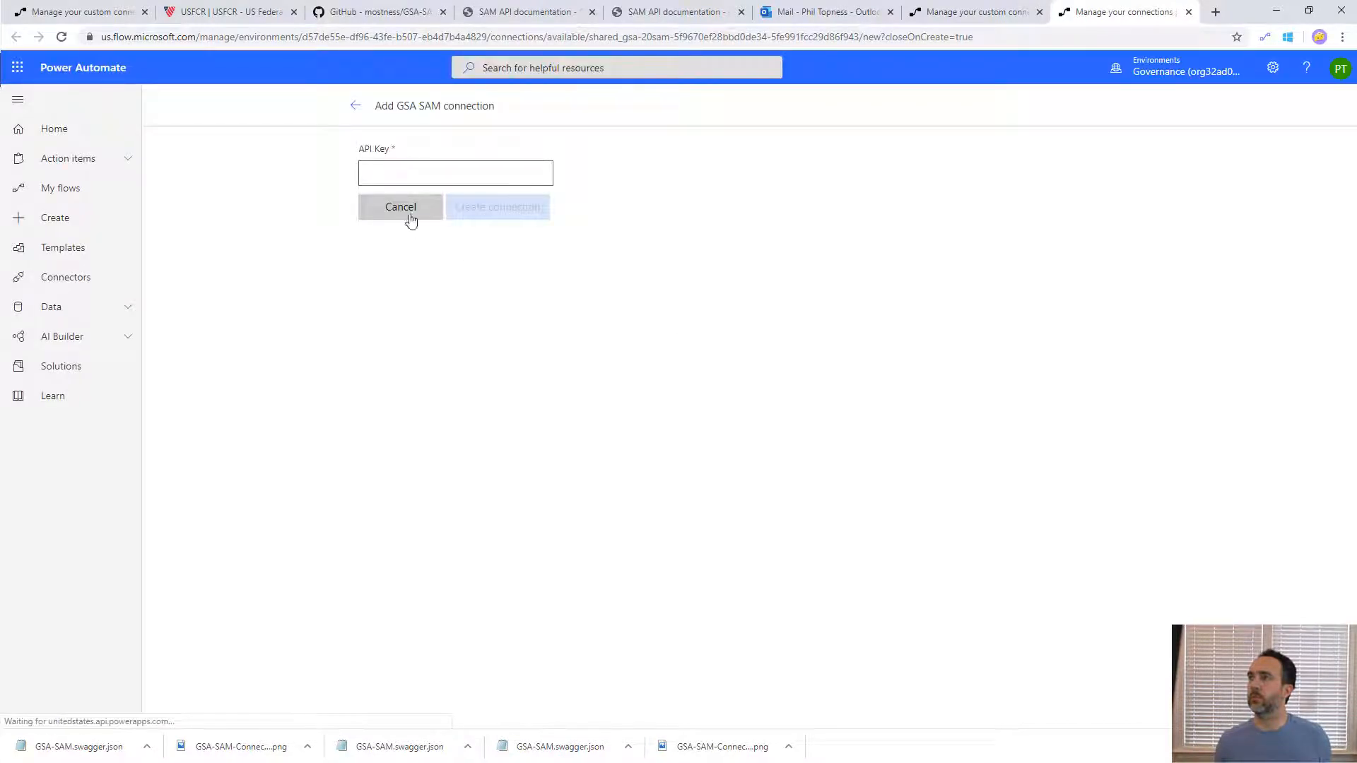
{"action": "left_click", "coordinate": [419, 169]}
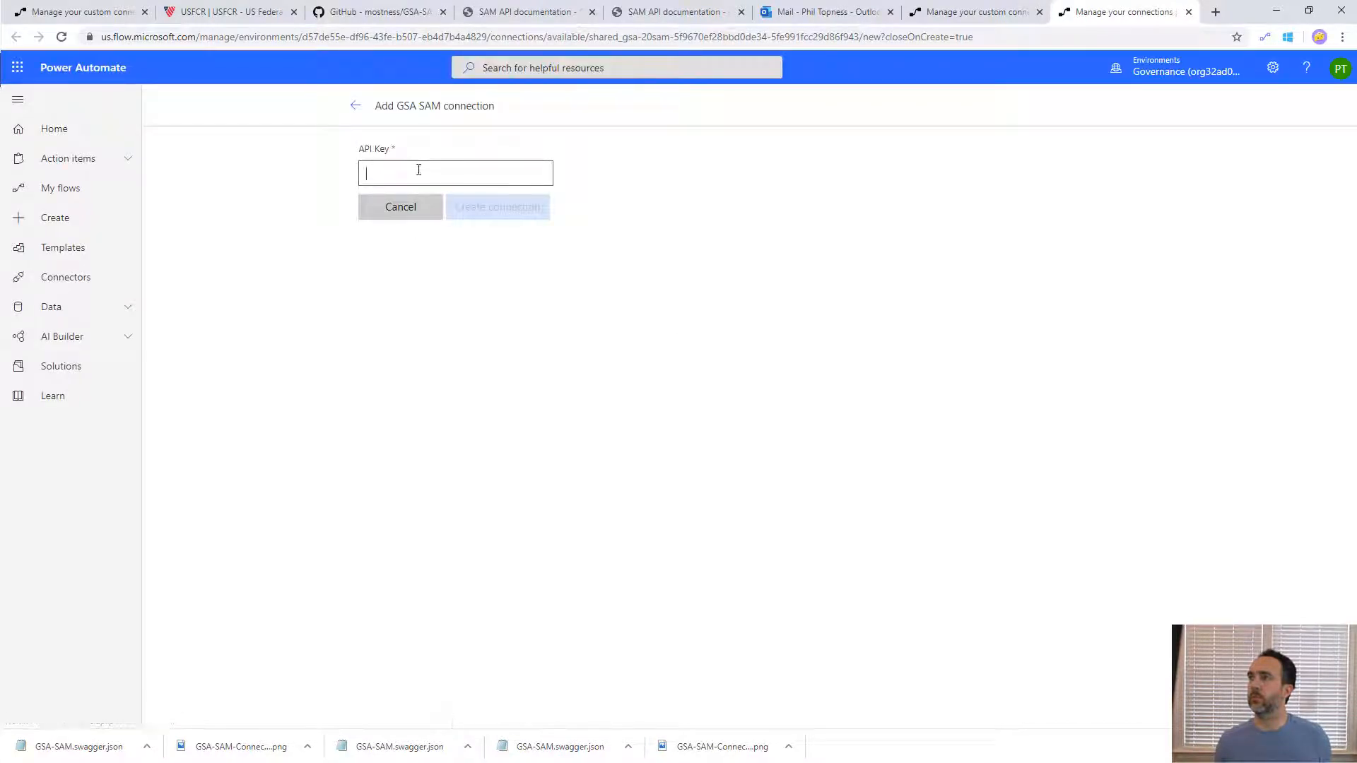
{"action": "left_click", "coordinate": [804, 16]}
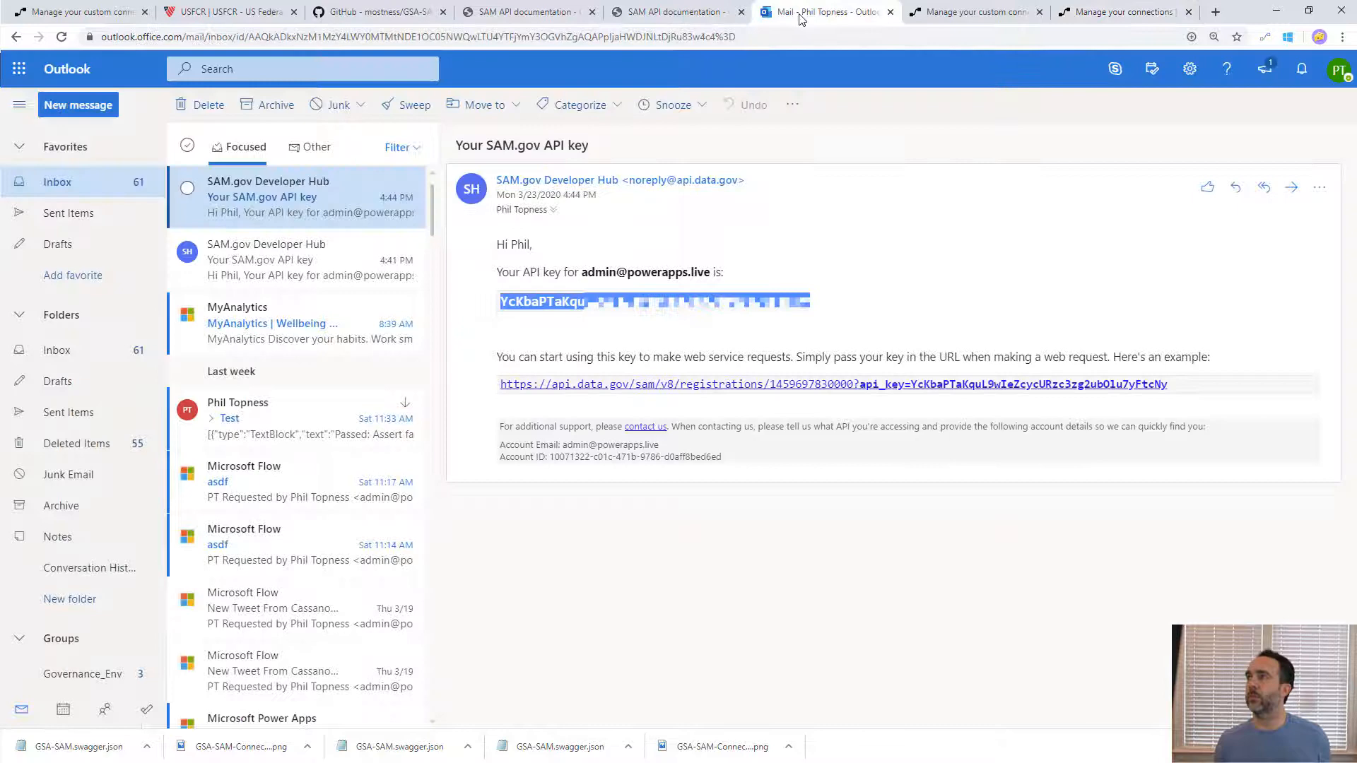
{"action": "right_click", "coordinate": [643, 323]}
{"action": "left_click", "coordinate": [668, 316]}
{"action": "left_click", "coordinate": [1070, 18]}
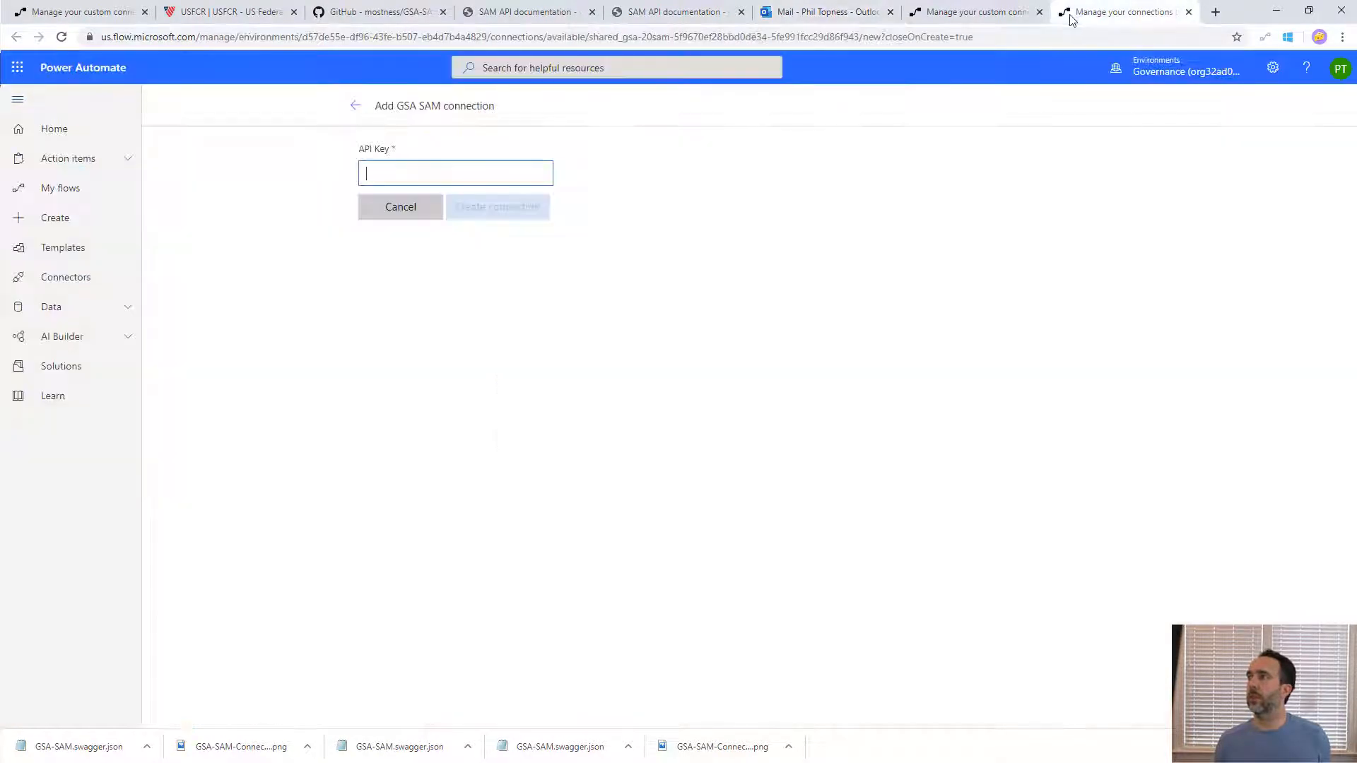
{"action": "key", "text": "ctrl+v"}
{"action": "left_click", "coordinate": [486, 212]}
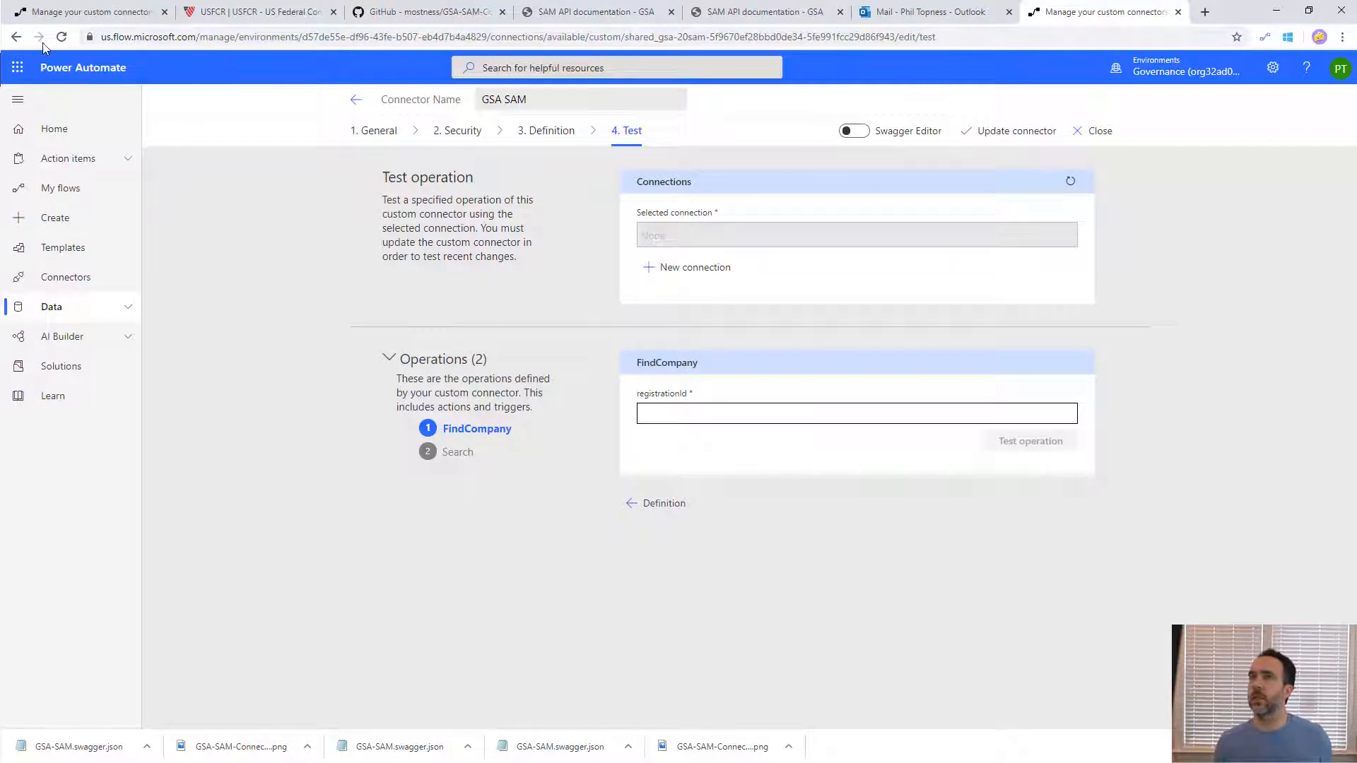
- Reload the connector's Test page, run the Search operation with qterms set to microsoft, and inspect the response body
{"action": "left_click", "coordinate": [61, 37]}
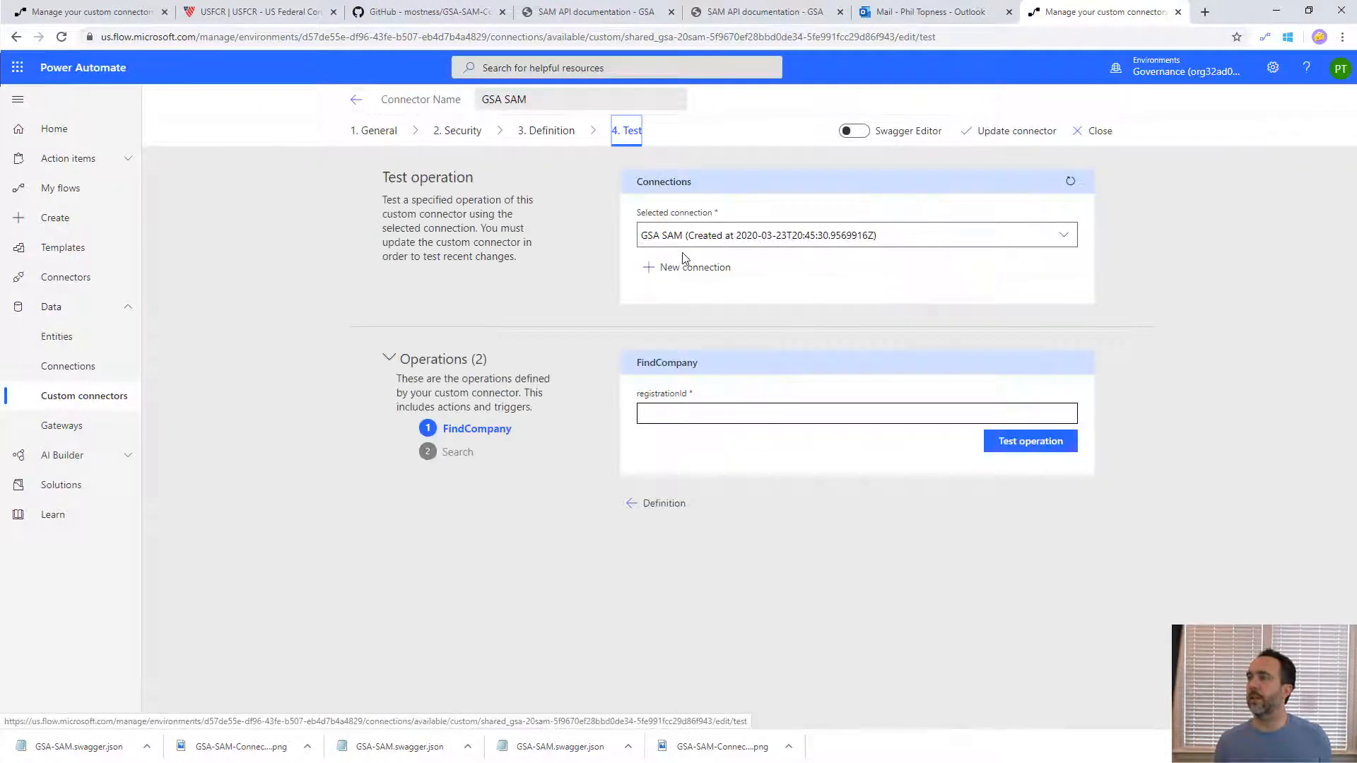
{"action": "left_click_drag", "start_coordinate": [709, 412], "coordinate": [611, 412]}
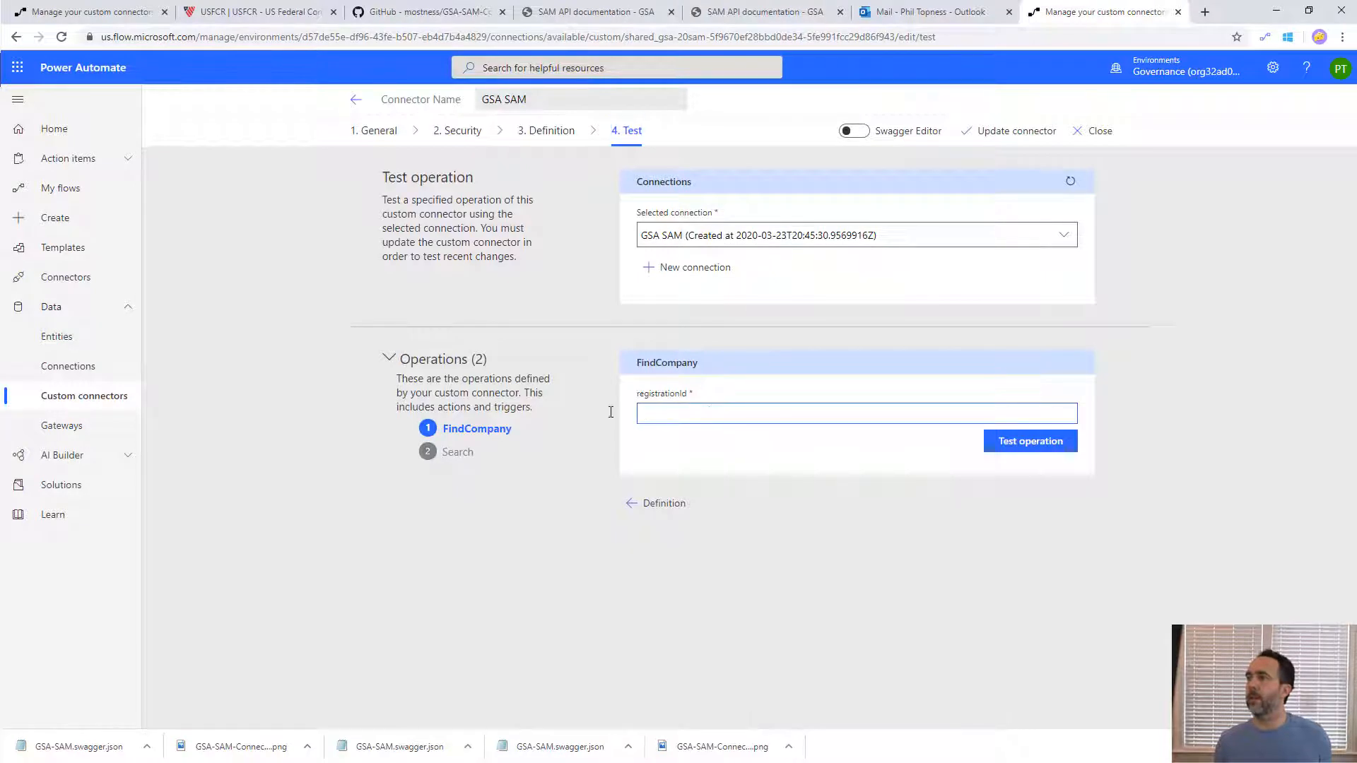
{"action": "left_click", "coordinate": [455, 456]}
{"action": "left_click", "coordinate": [687, 410]}
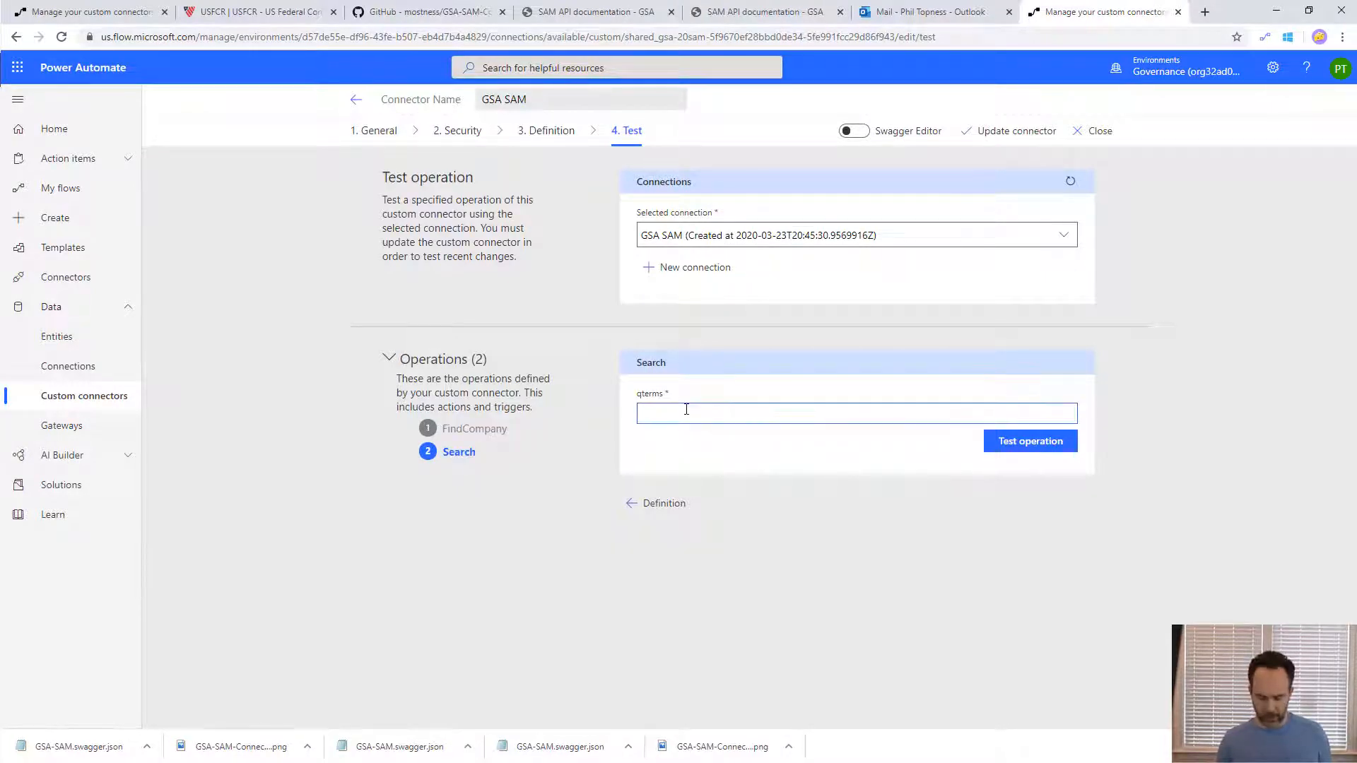
{"action": "left_click", "coordinate": [1014, 441]}
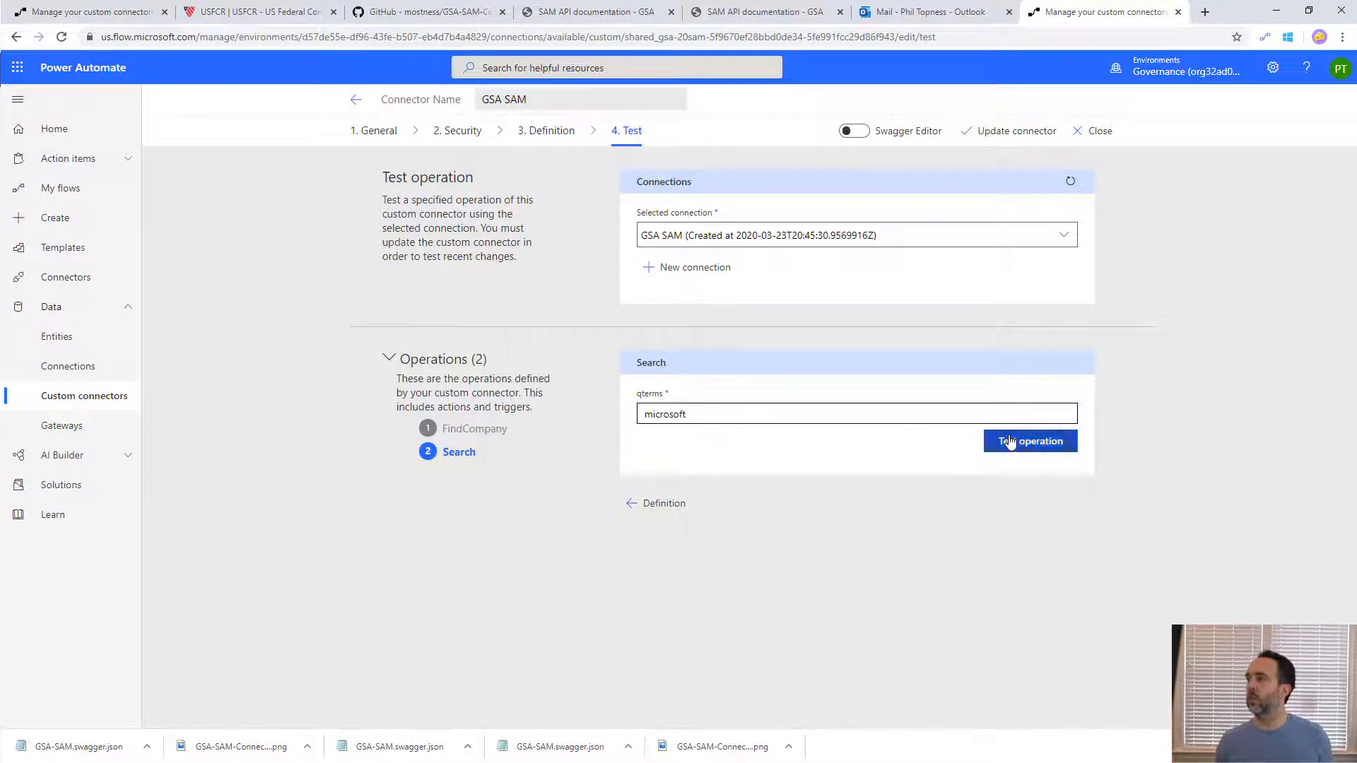
{"action": "scroll", "coordinate": [1140, 598], "scroll_direction": "down", "scroll_amount": 4}
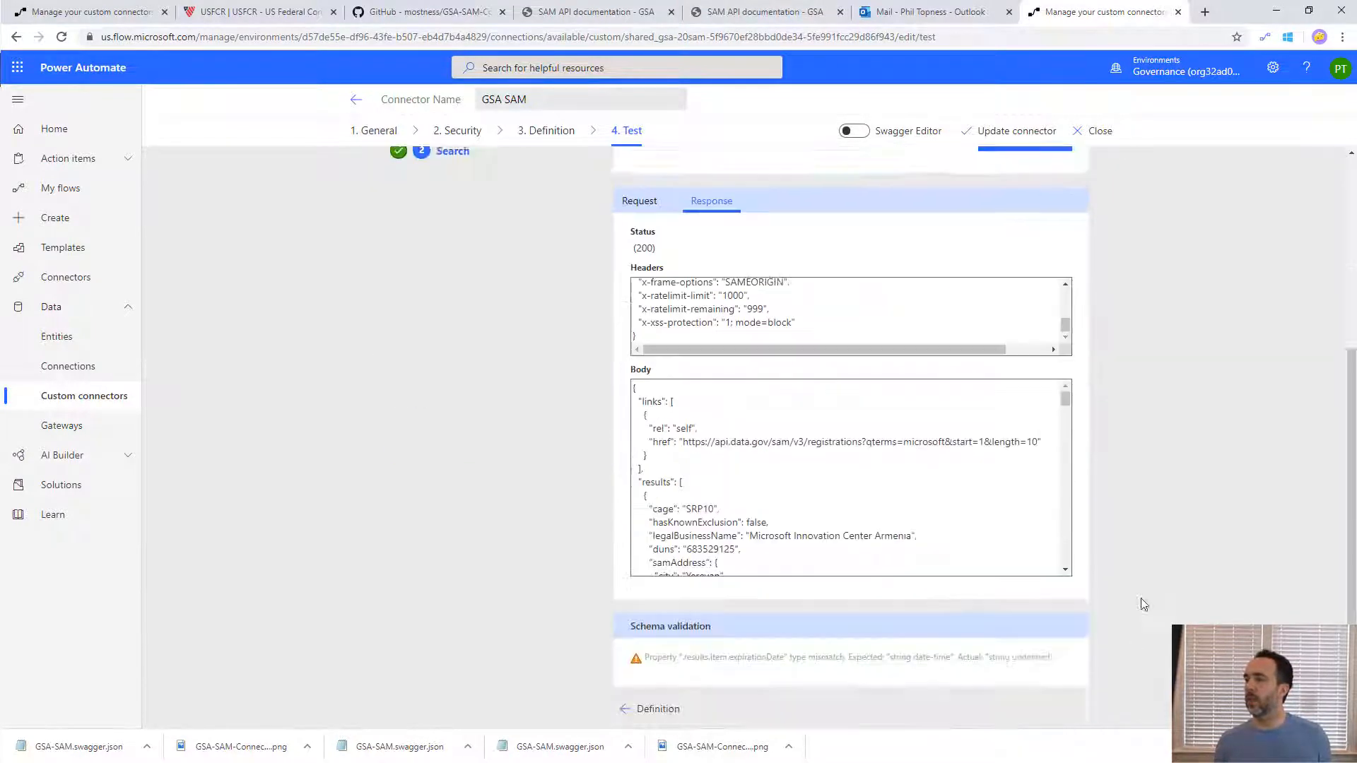
{"action": "scroll", "coordinate": [845, 457], "scroll_direction": "down", "scroll_amount": 10}
{"action": "scroll", "coordinate": [842, 456], "scroll_direction": "up", "scroll_amount": 5}
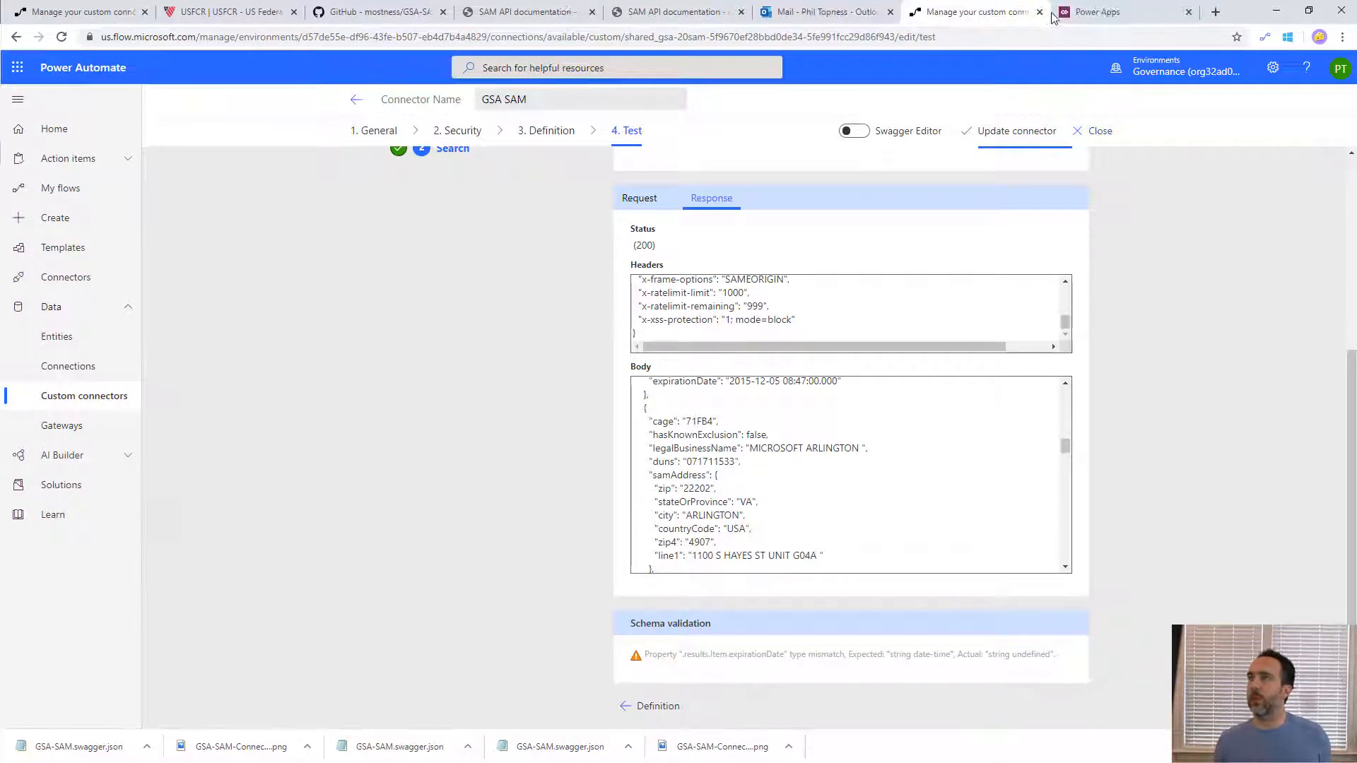
- Switch to Power Apps and create a blank canvas app named GSA Test in Tablet format
{"action": "left_click", "coordinate": [1107, 7]}
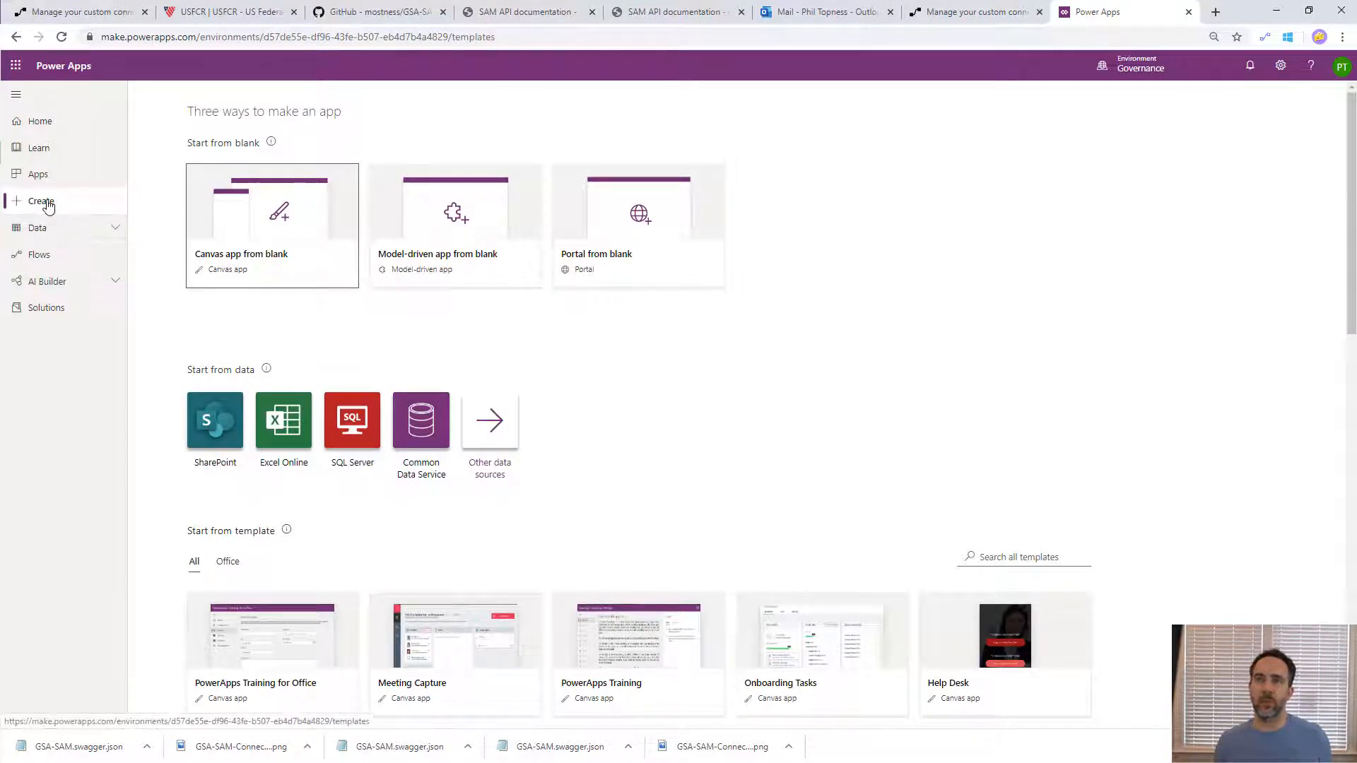
{"action": "left_click", "coordinate": [287, 218]}
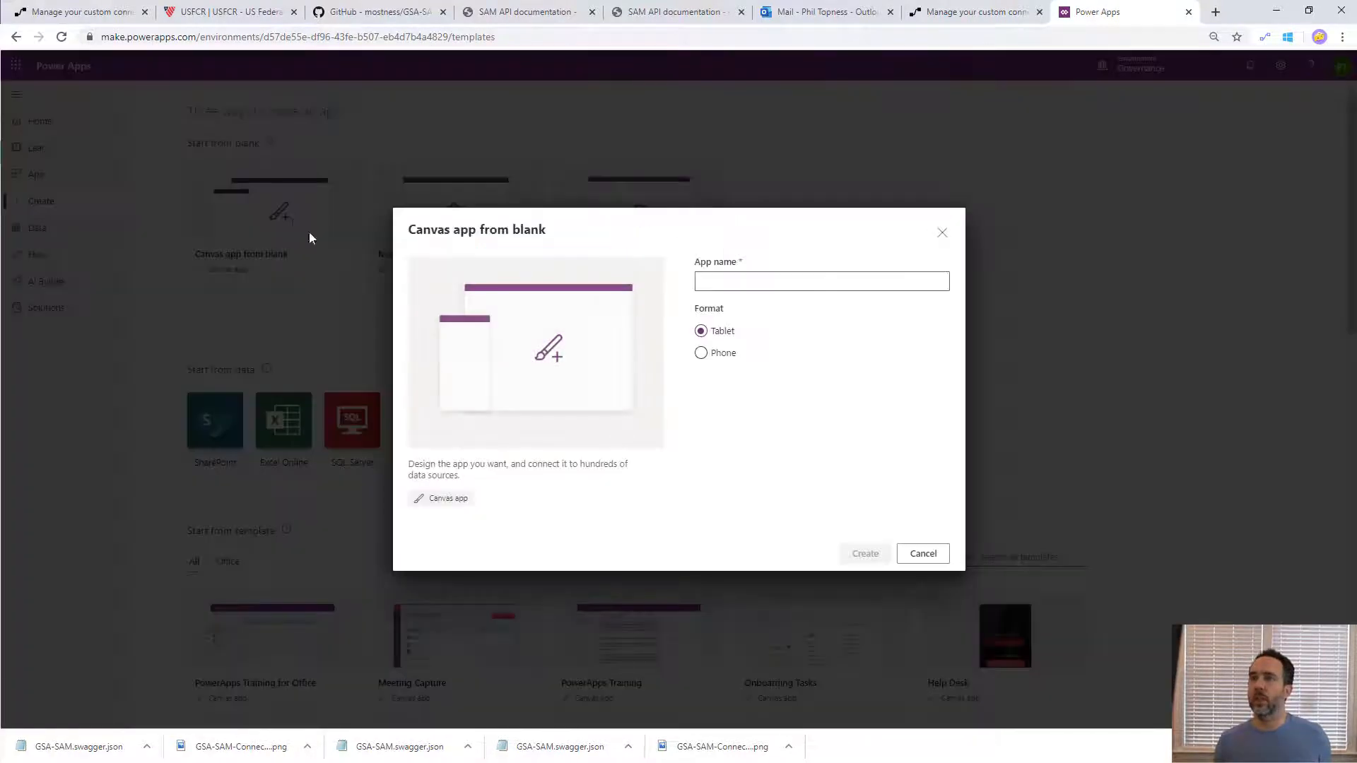
{"action": "left_click", "coordinate": [736, 285]}
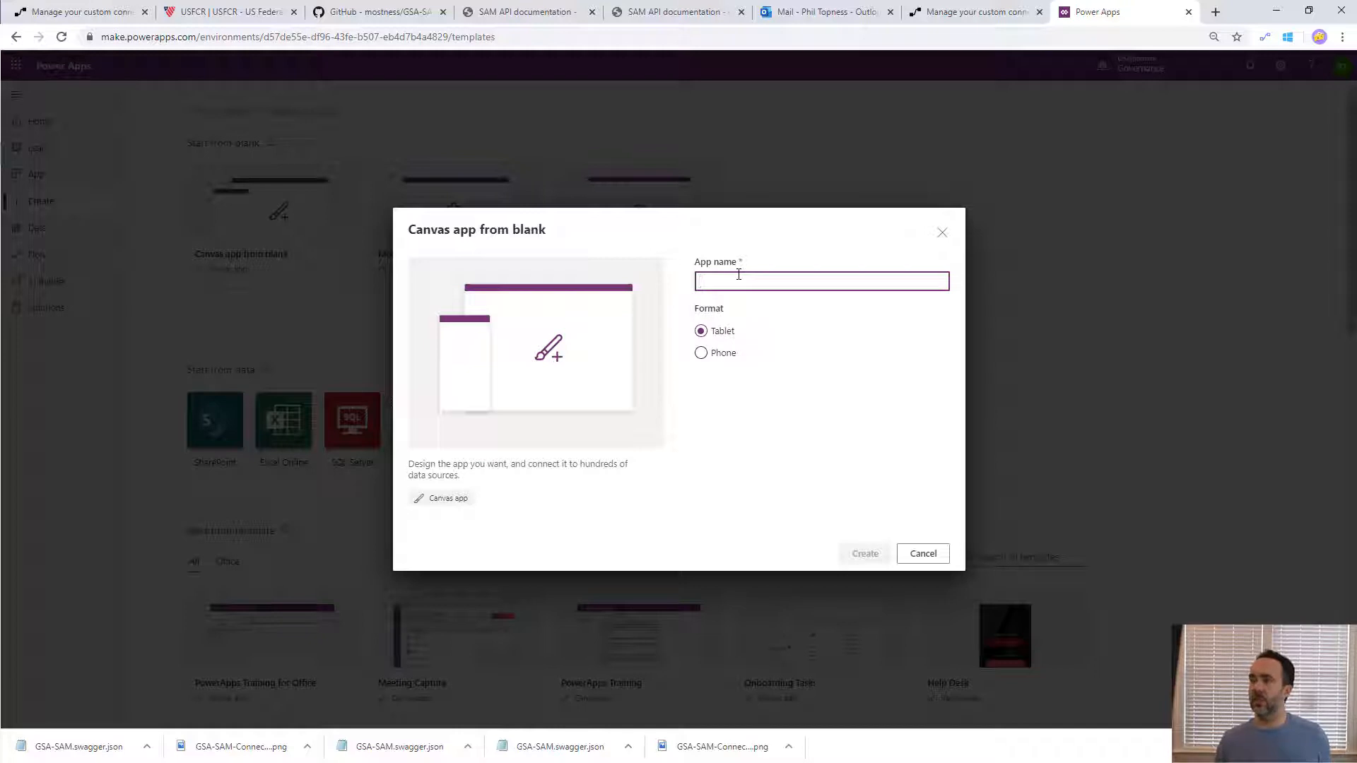
{"action": "type", "text": "GSA Test"}
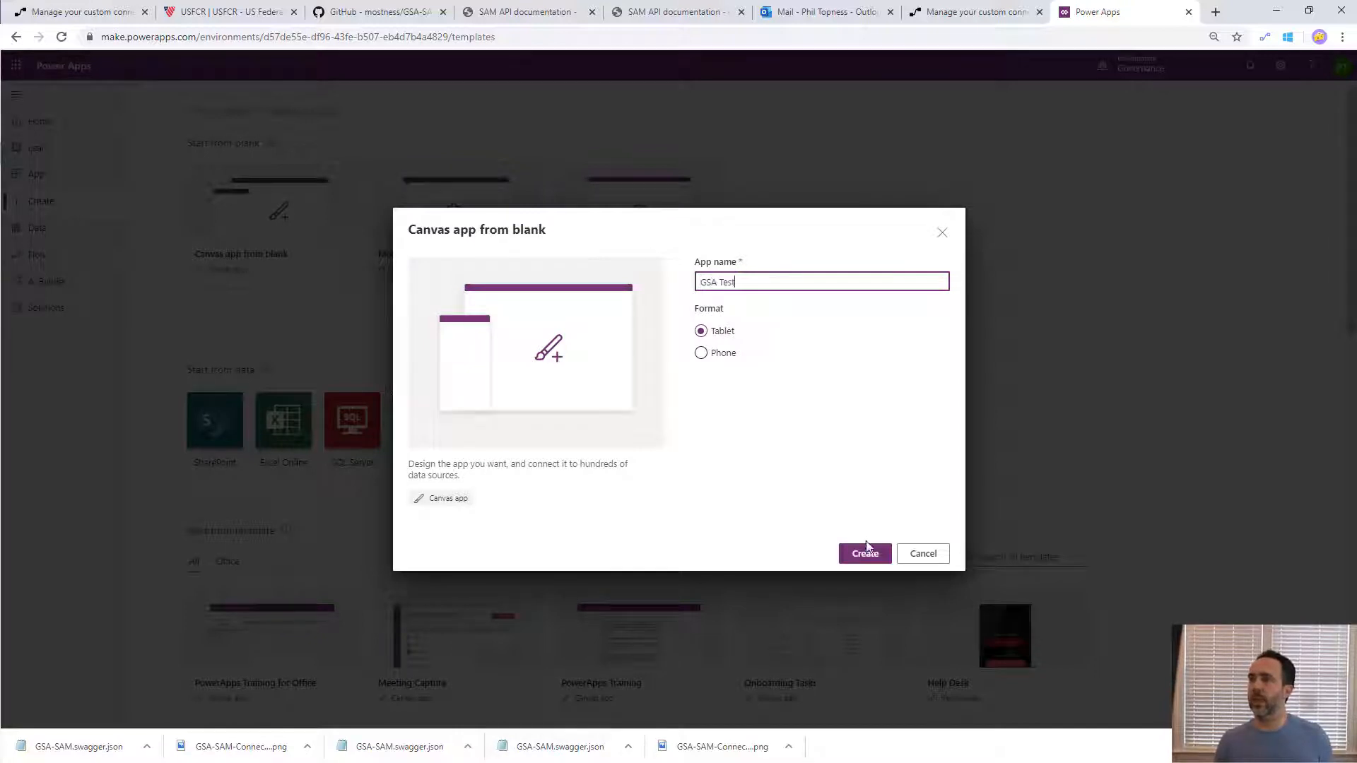
{"action": "left_click", "coordinate": [866, 548]}
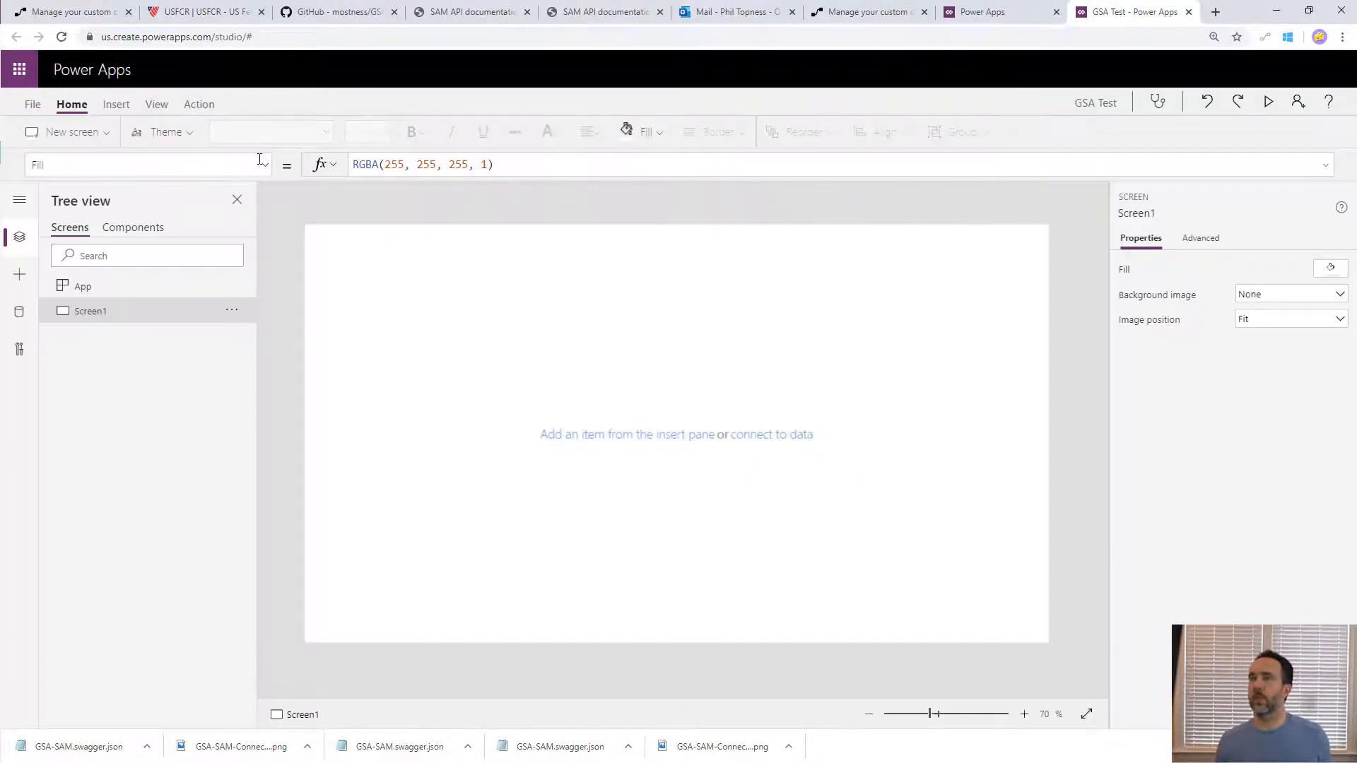
- Insert a text input on Screen1 and rename it txtSearch
{"action": "left_click", "coordinate": [116, 104]}
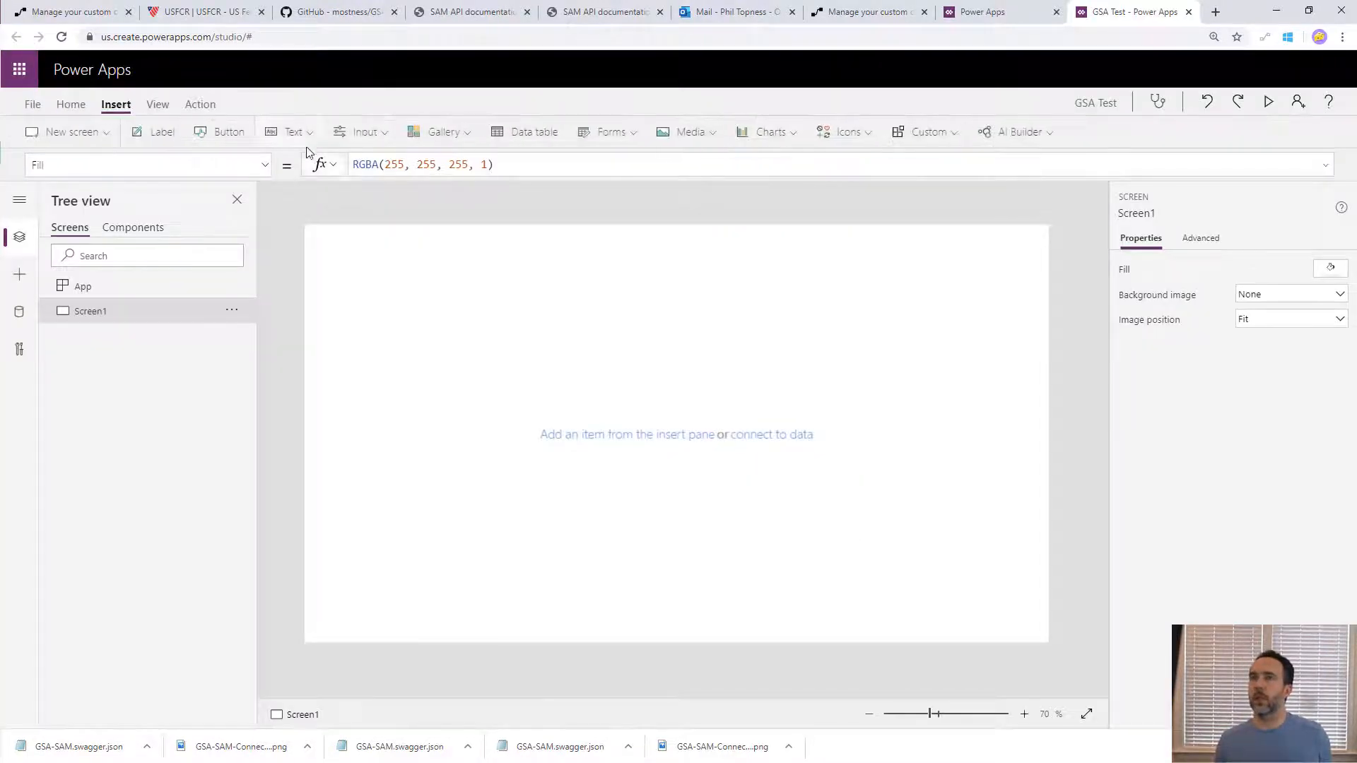
{"action": "left_click", "coordinate": [300, 132]}
{"action": "left_click", "coordinate": [316, 193]}
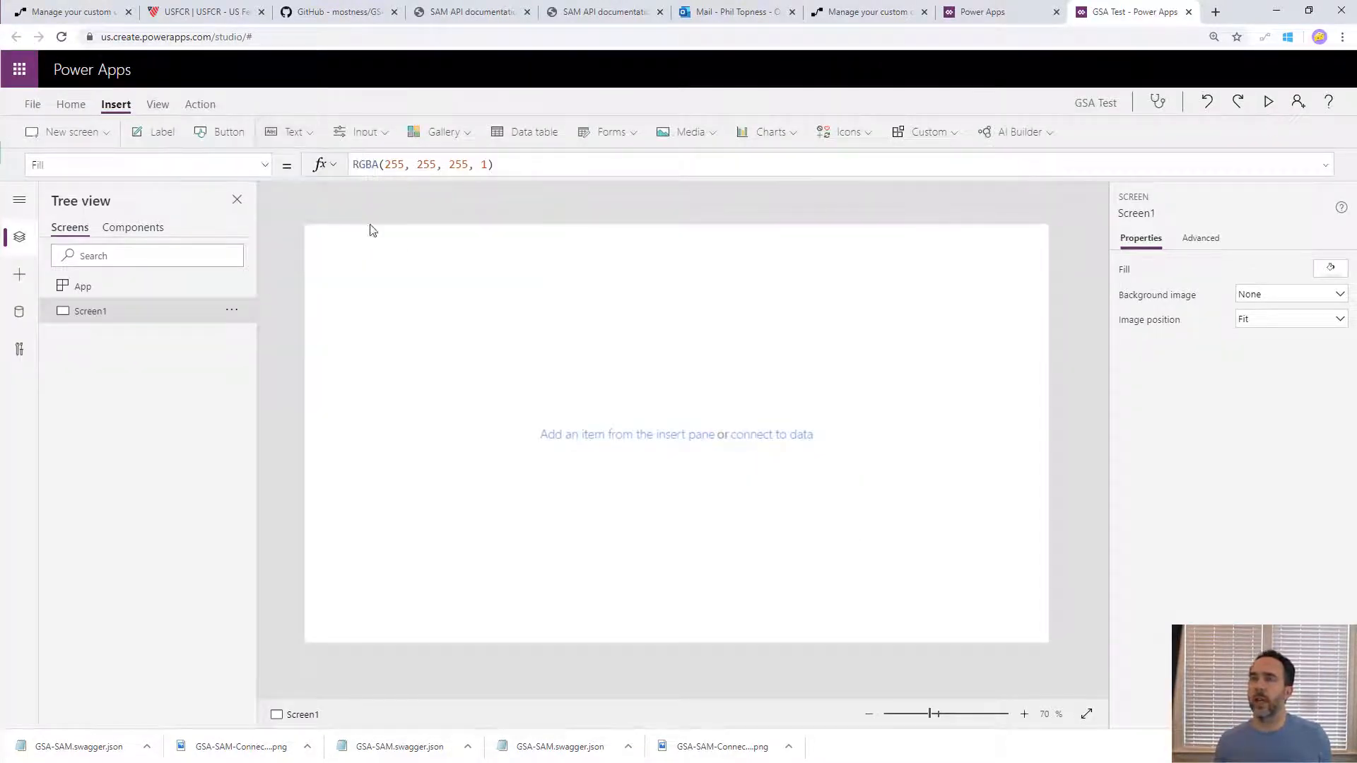
{"action": "double_click", "coordinate": [181, 339]}
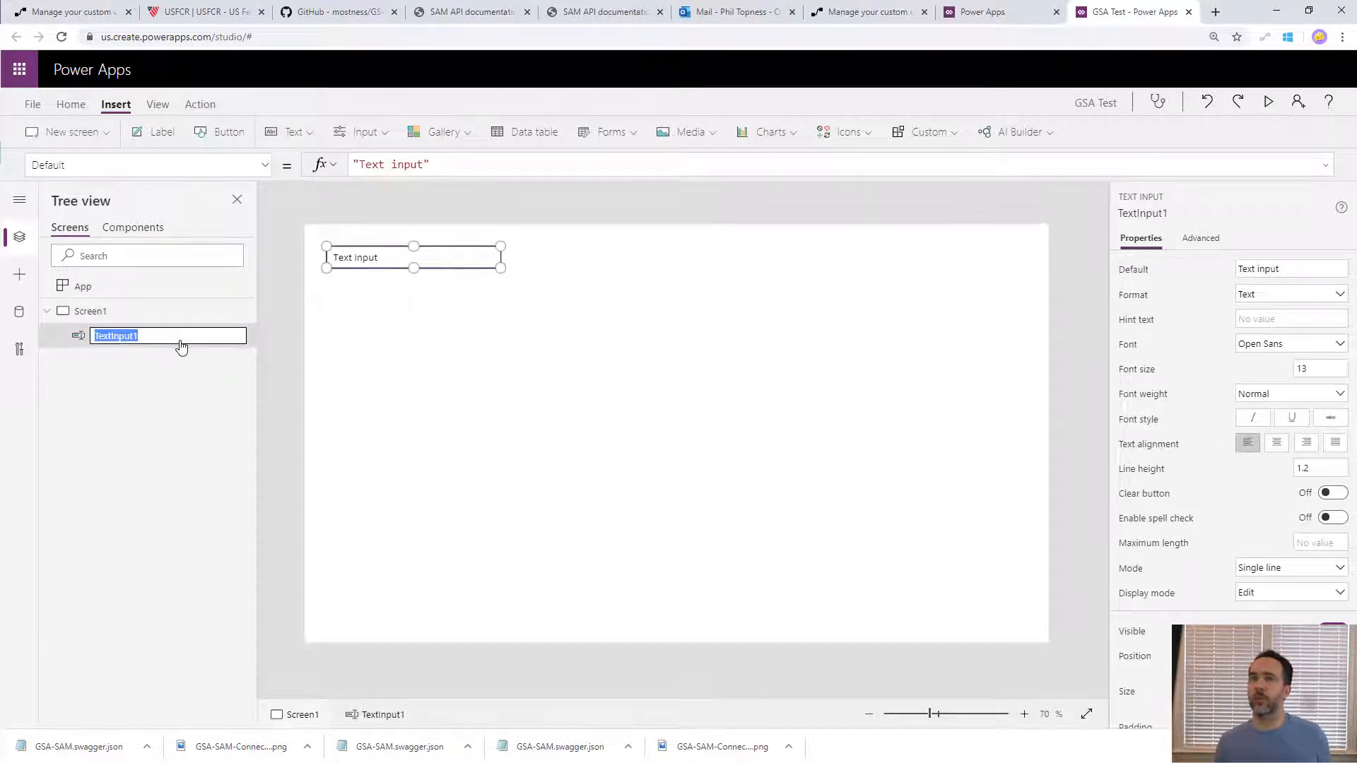
{"action": "type", "text": "t"}
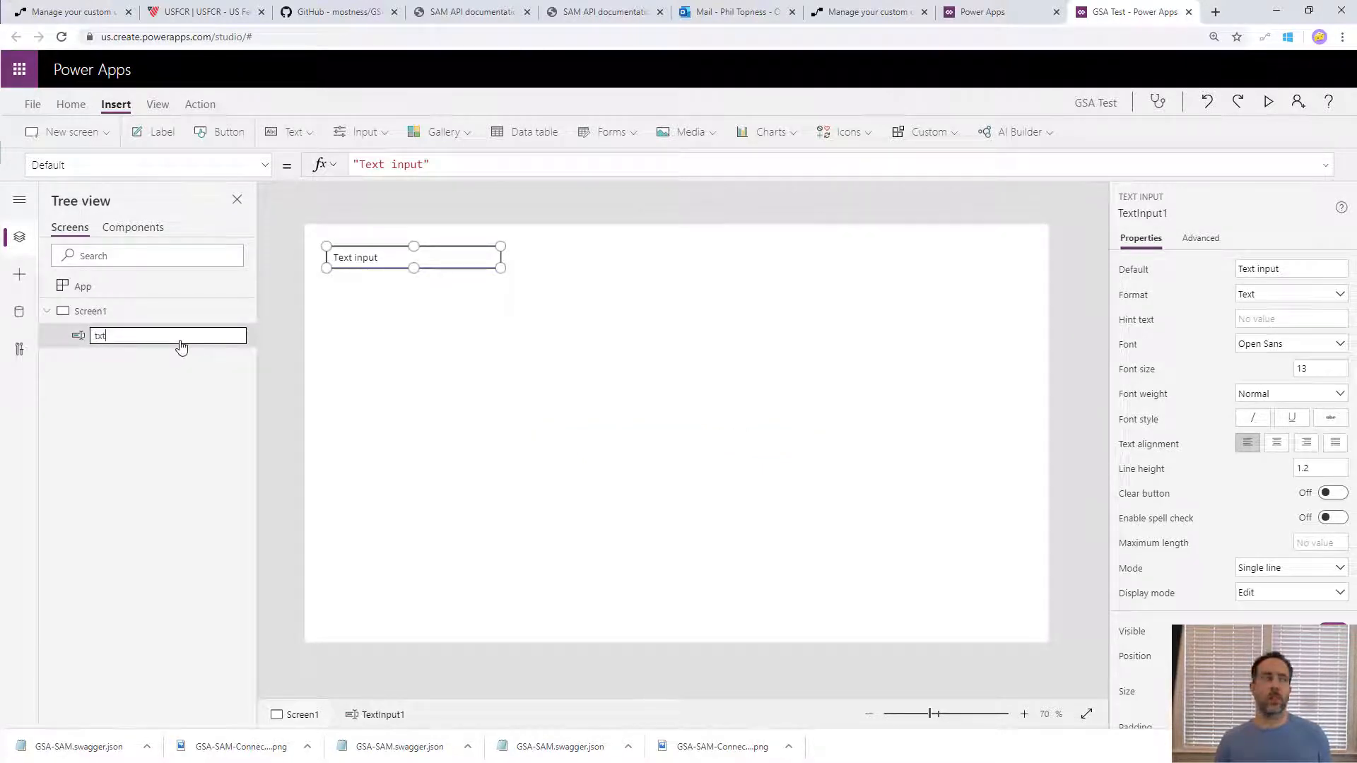
{"action": "type", "text": "stSearch"}
{"action": "key", "text": "Return"}
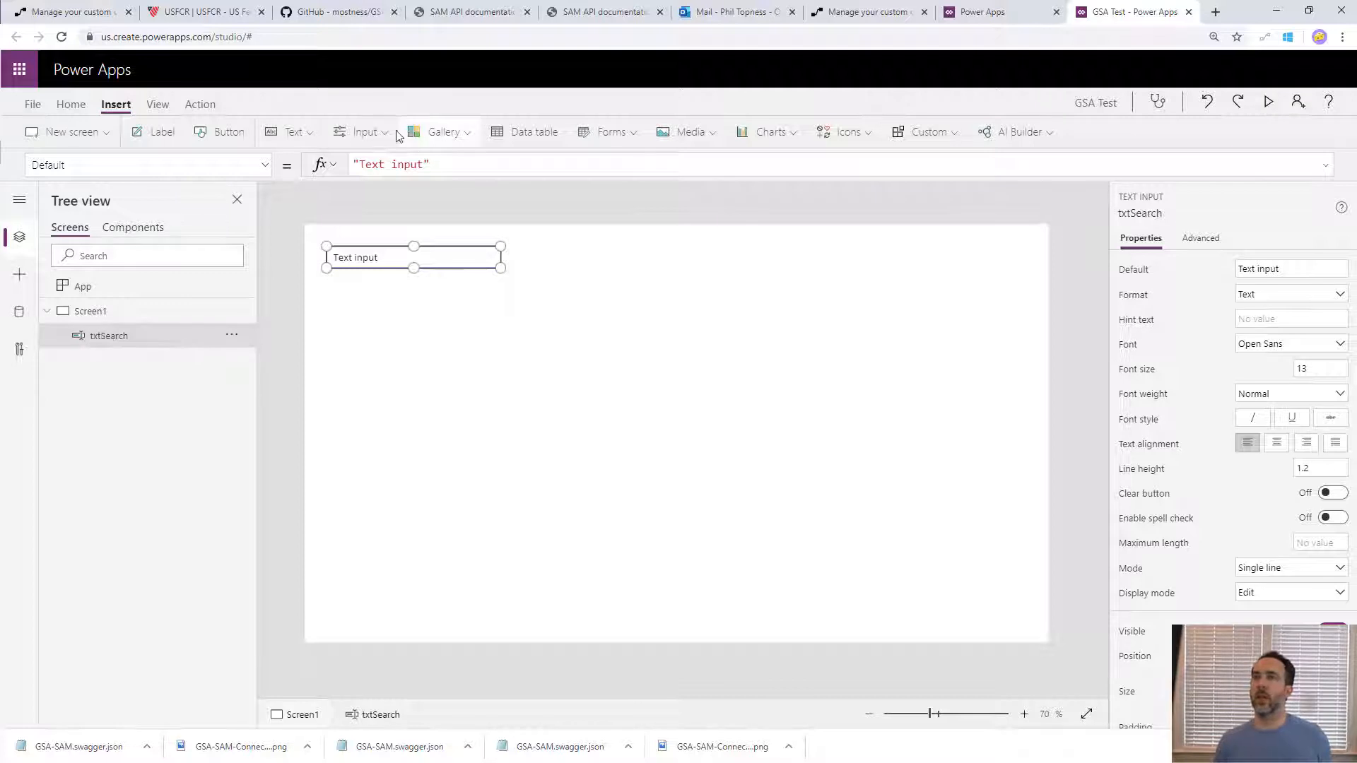
- Add a button captioned Search directly right of the text input and rename it btnSearch
{"action": "left_click", "coordinate": [220, 132]}
{"action": "left_click_drag", "start_coordinate": [387, 271], "coordinate": [558, 259]}
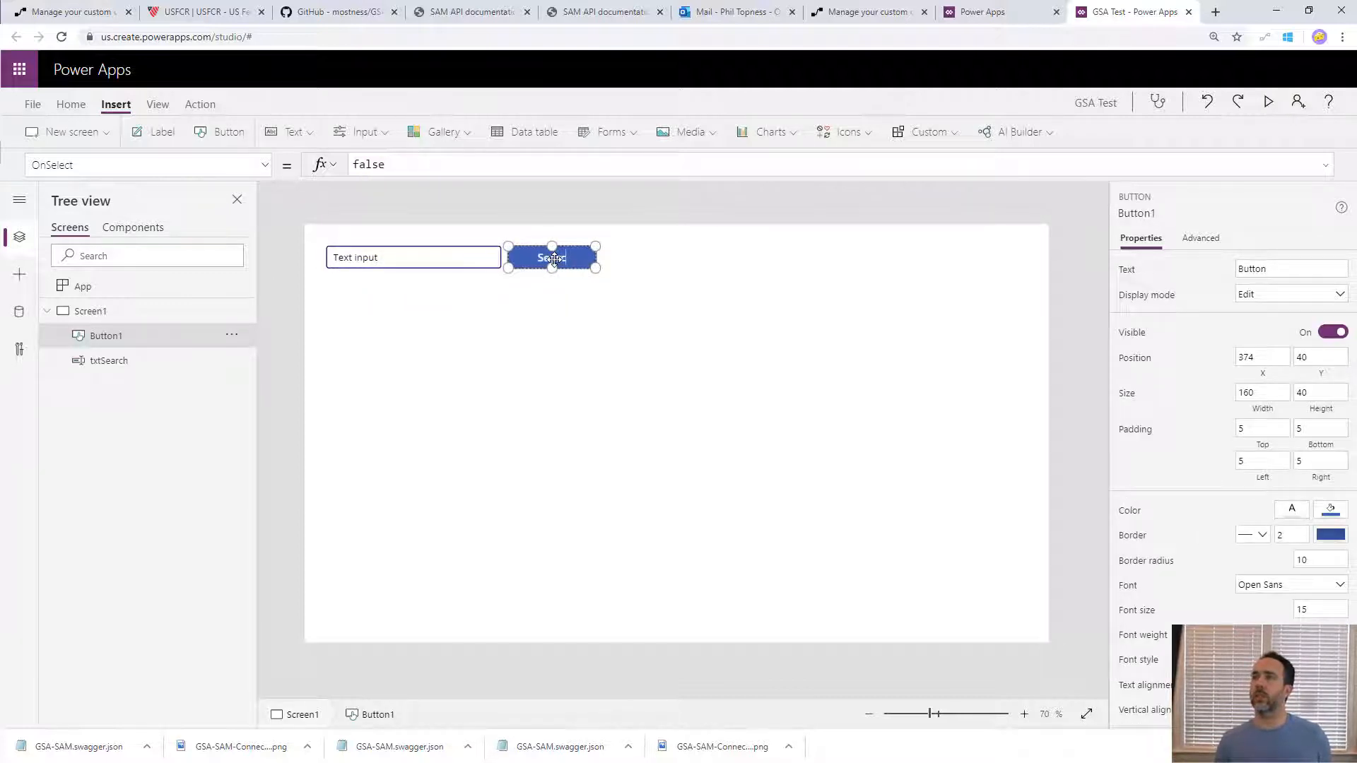
{"action": "type", "text": "rch"}
{"action": "double_click", "coordinate": [164, 338]}
{"action": "type", "text": "b"}
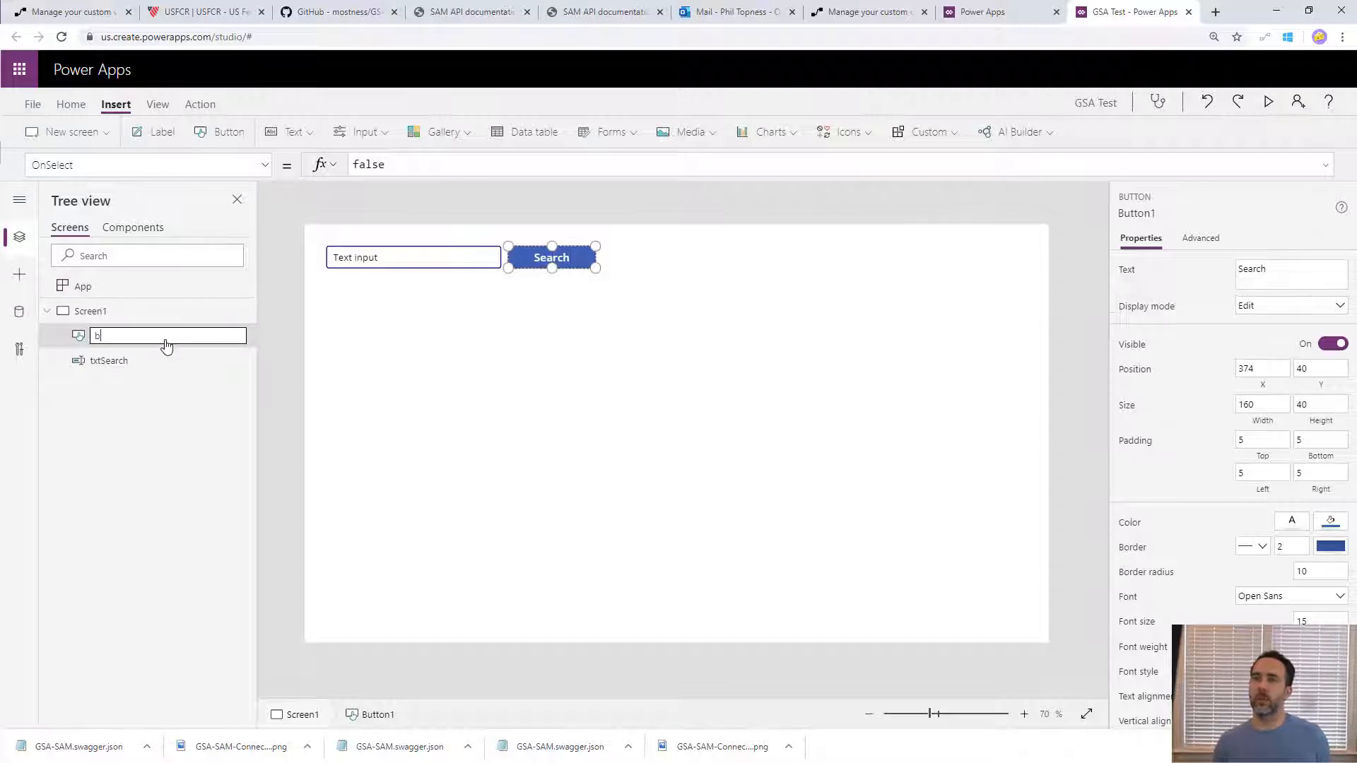
{"action": "type", "text": "tnSearch"}
{"action": "key", "text": "Return"}
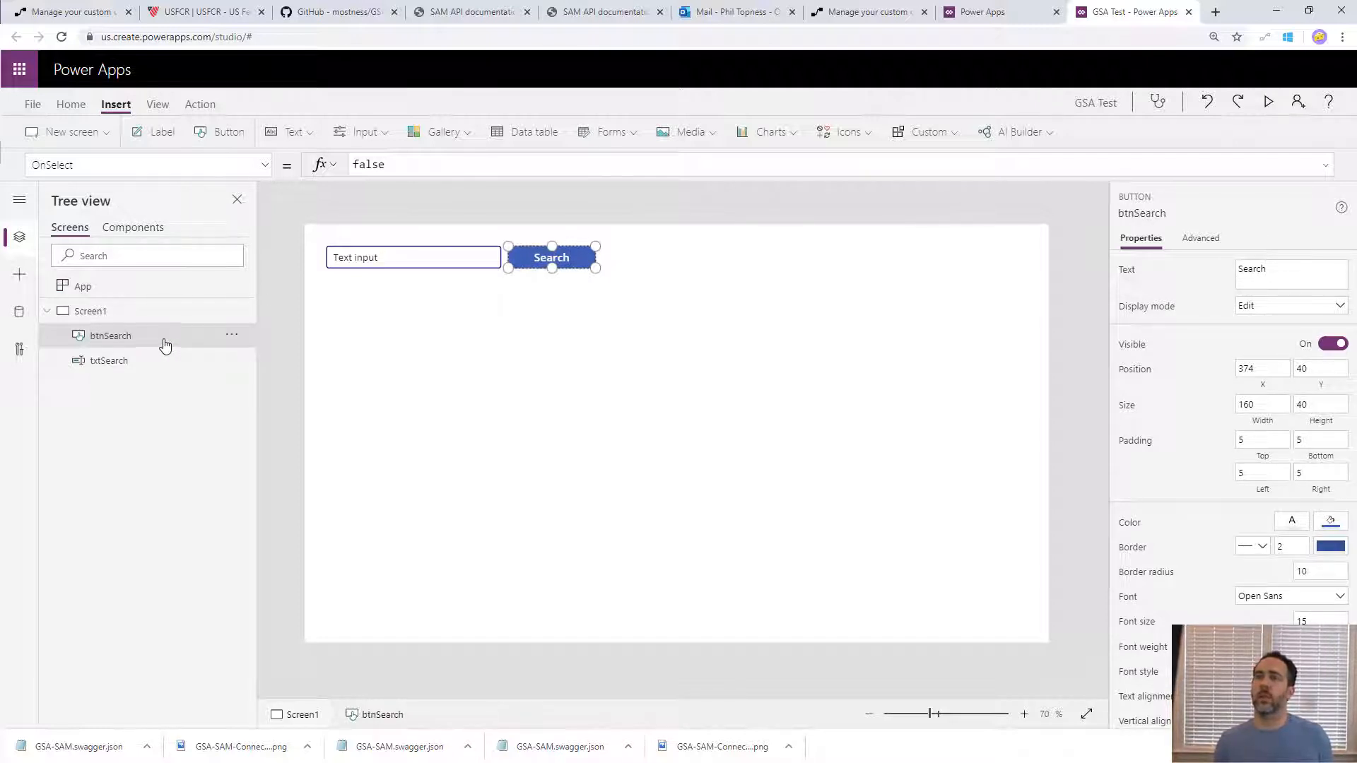
- Clear the default text of txtSearch and set its hint text to Company Name
{"action": "left_click", "coordinate": [390, 260]}
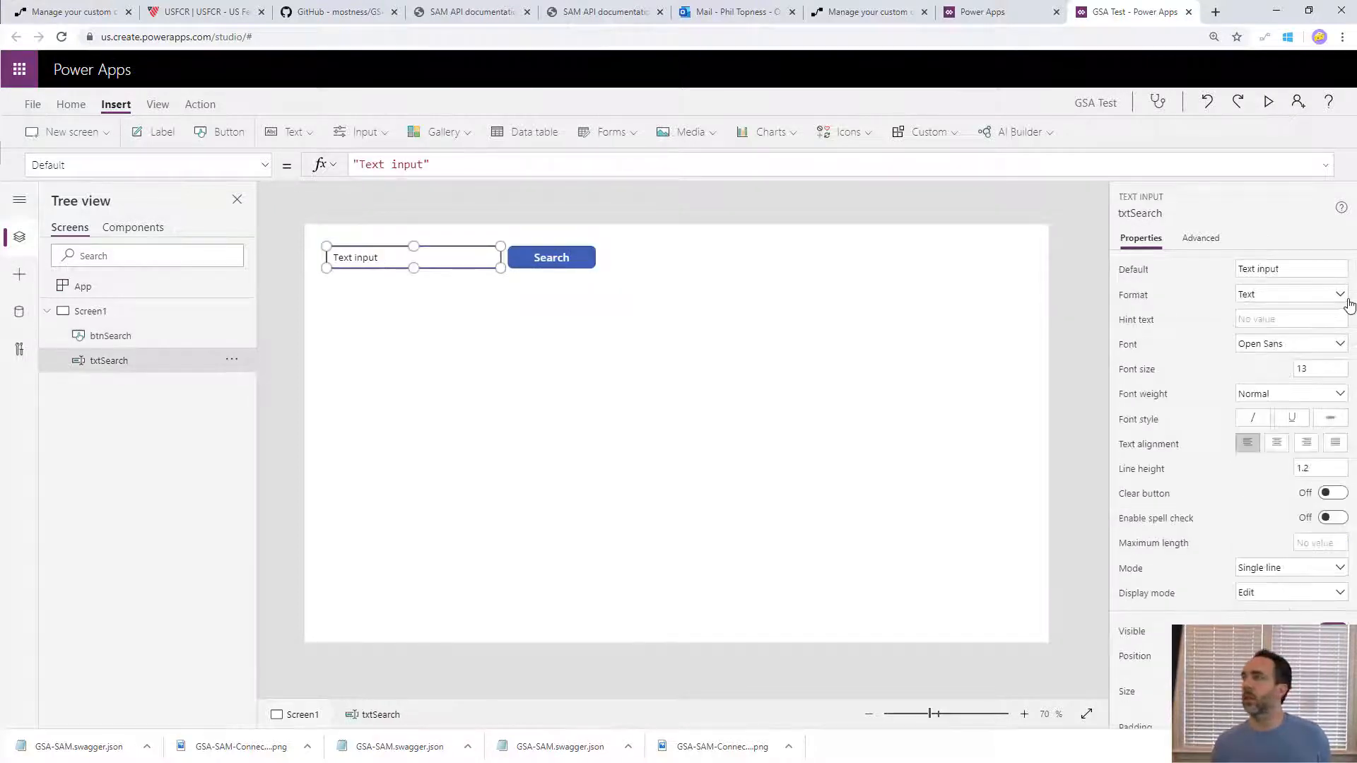
{"action": "left_click", "coordinate": [1311, 269]}
{"action": "key", "text": "BackSpace"}
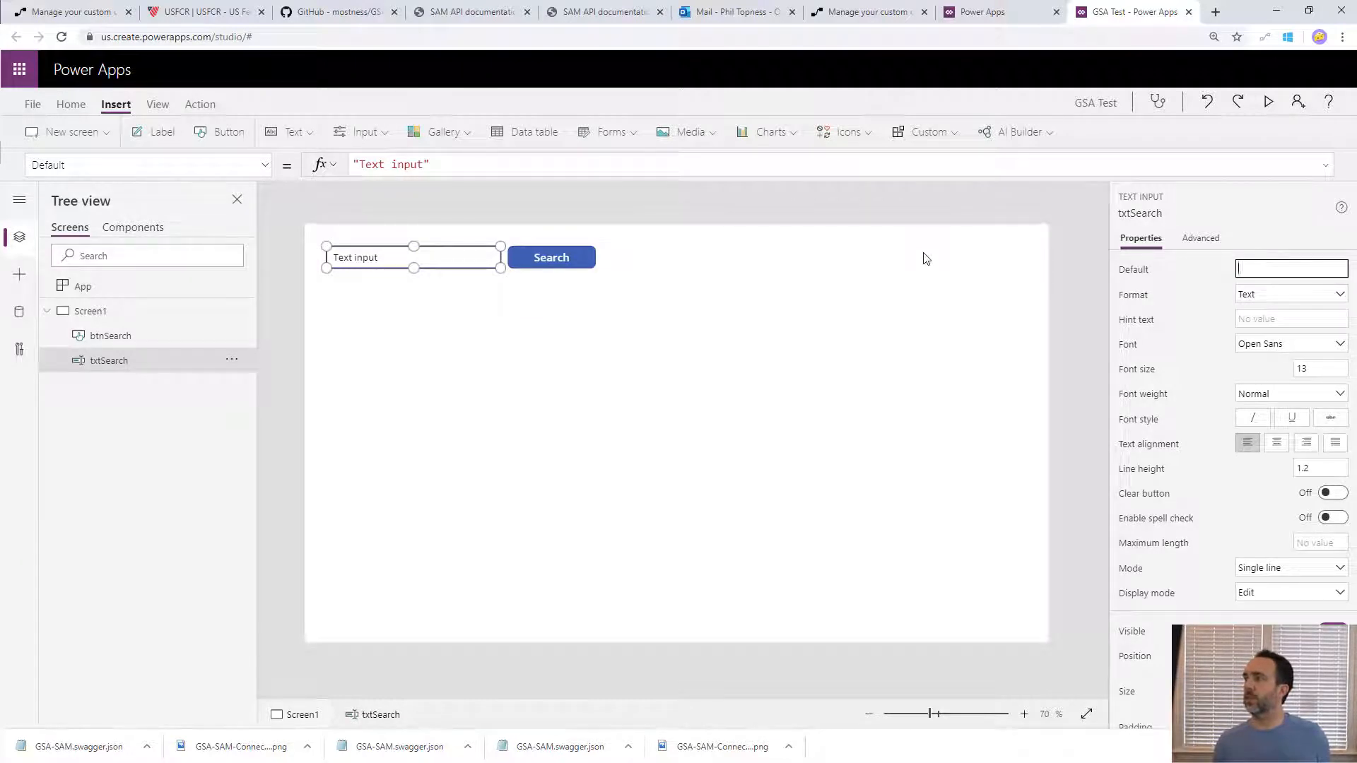
{"action": "key", "text": "Tab"}
{"action": "key", "text": "Tab"}
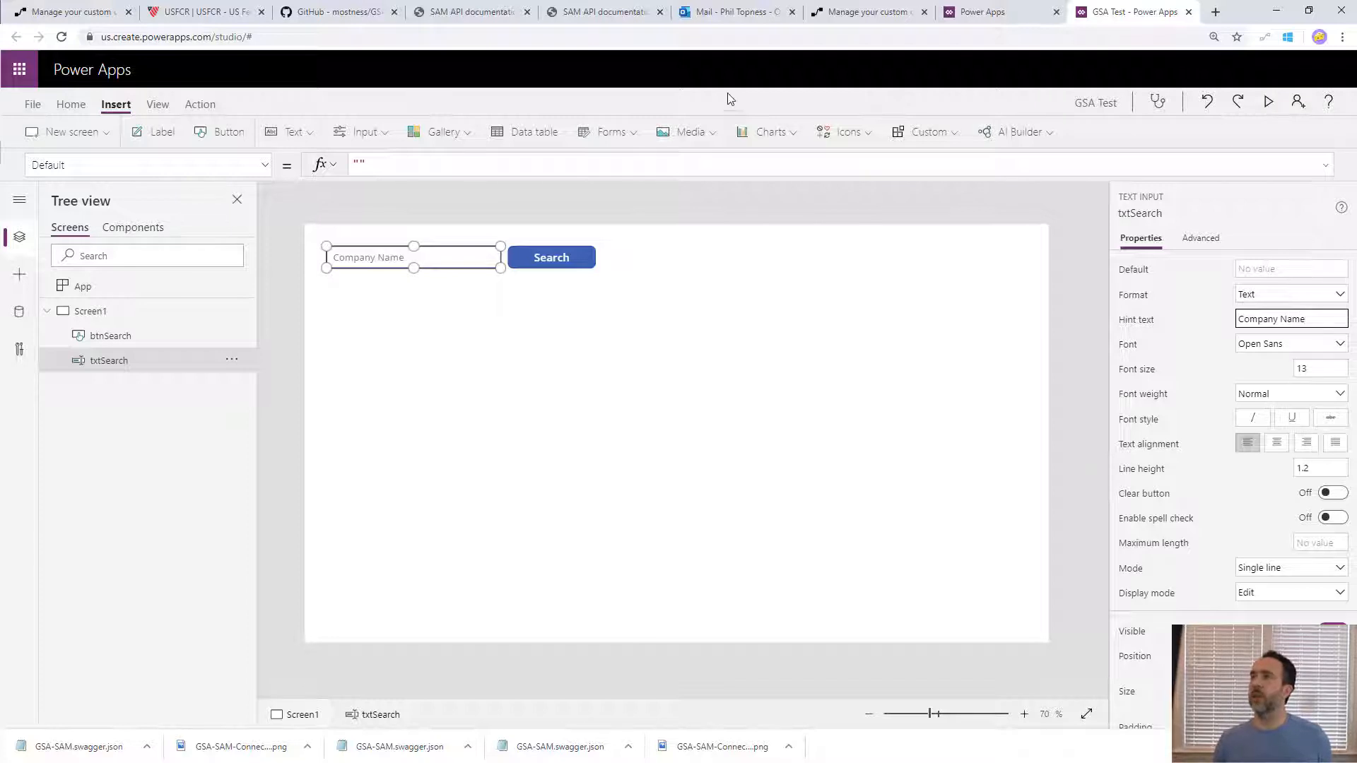
- Insert a data table without a data source, place it below the search controls at X 44, Y 110, and narrow it to 490 wide
{"action": "left_click", "coordinate": [538, 133]}
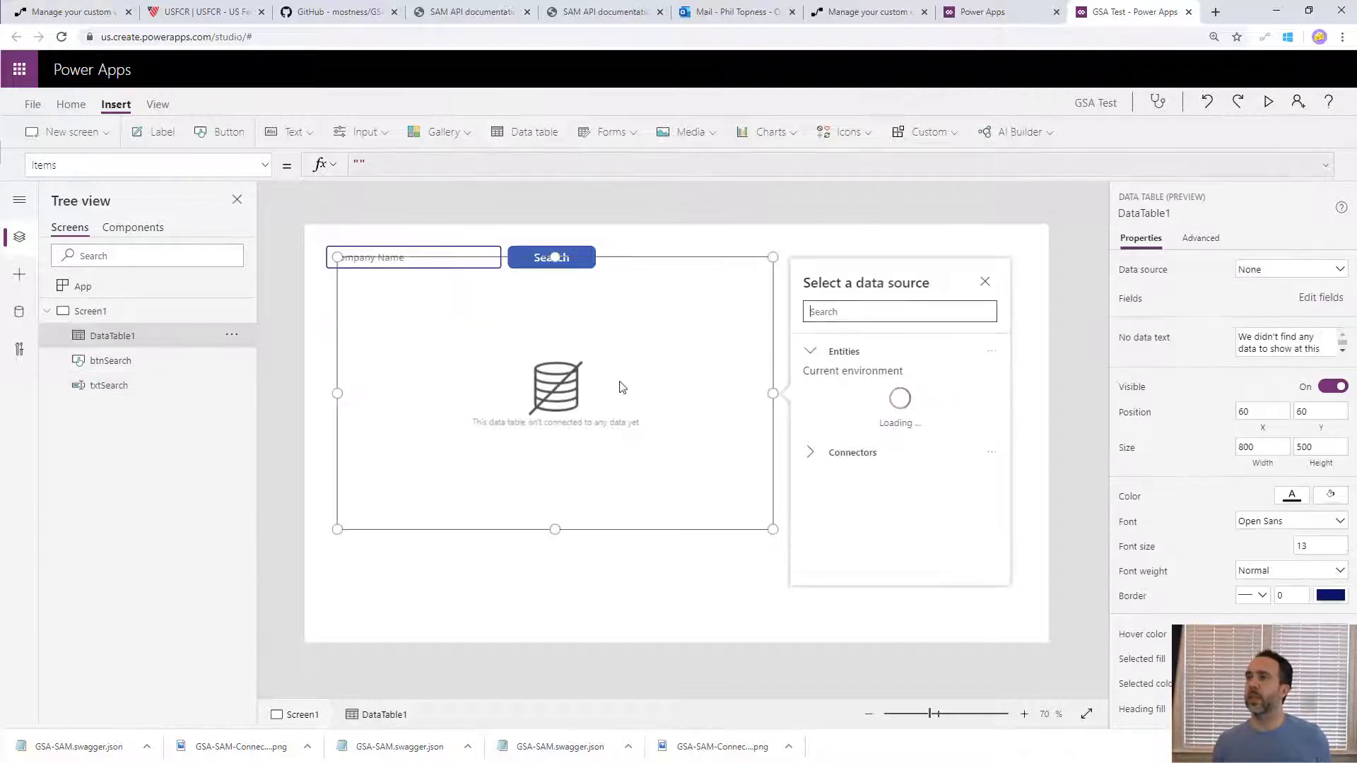
{"action": "left_click", "coordinate": [621, 532]}
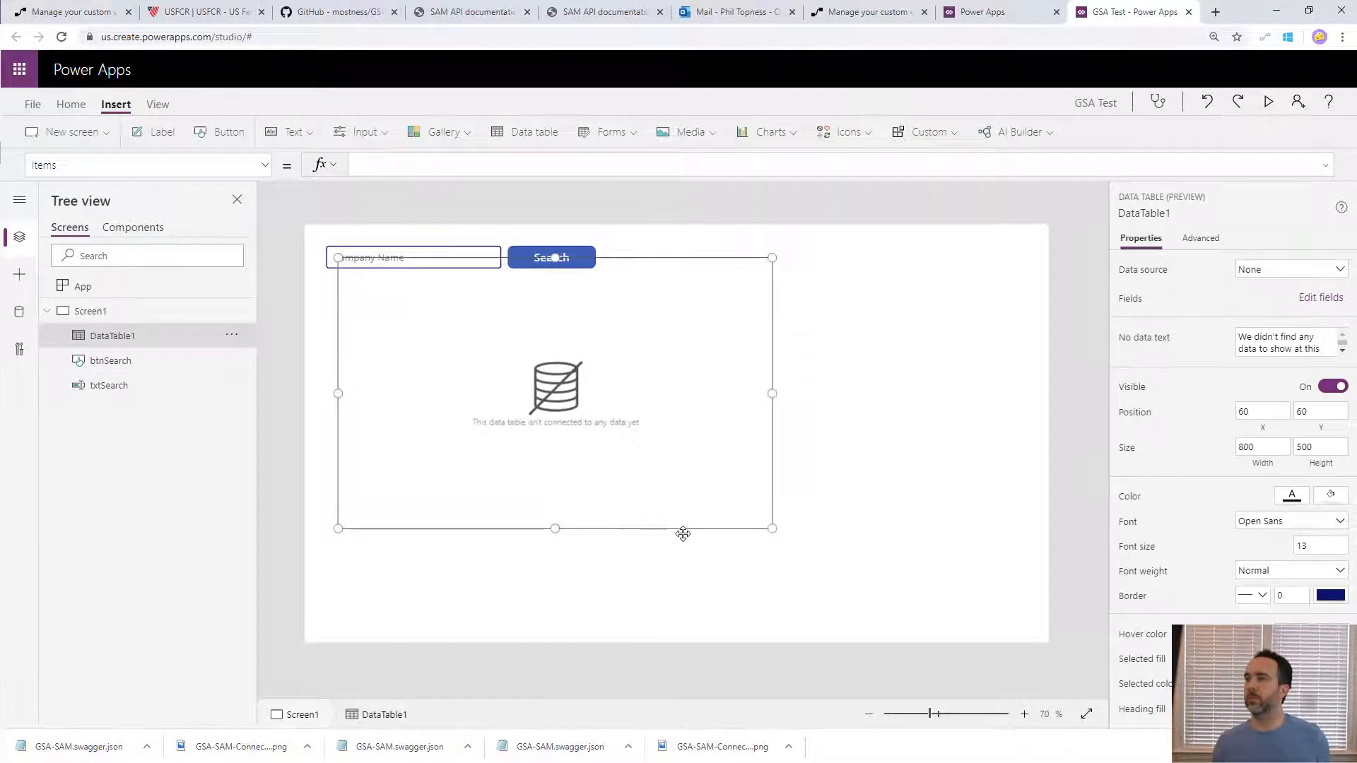
{"action": "left_click_drag", "start_coordinate": [686, 529], "coordinate": [677, 555]}
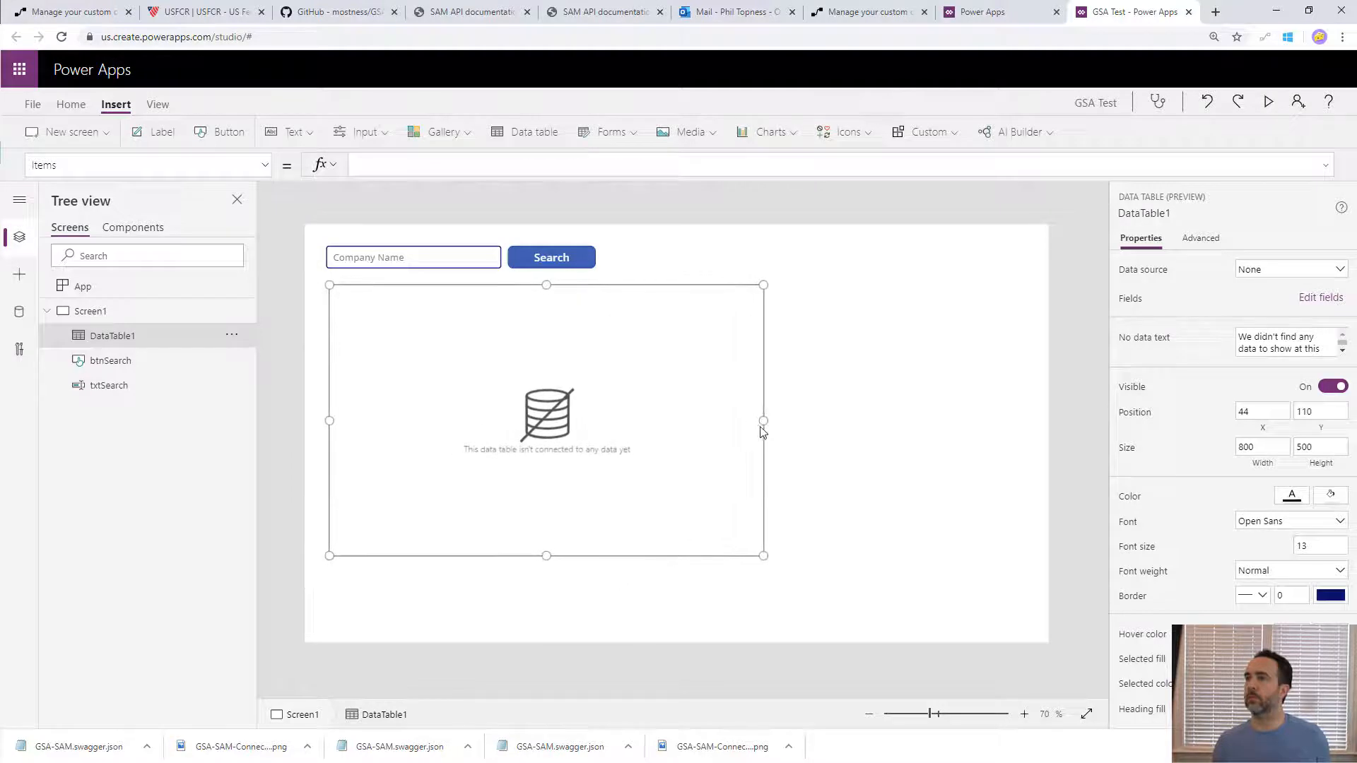
{"action": "left_click_drag", "start_coordinate": [761, 428], "coordinate": [593, 410]}
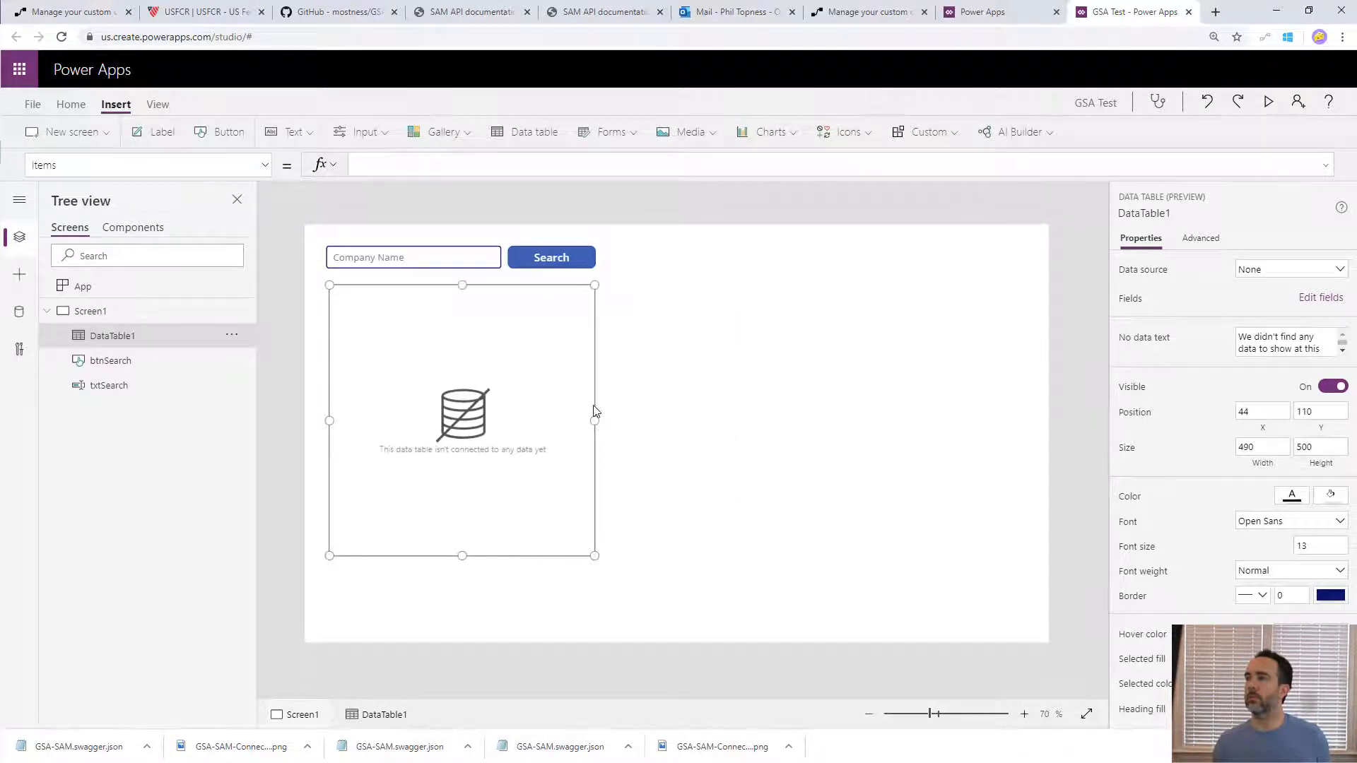
- Rename the data table DataTable1 to tblCompanyList
{"action": "double_click", "coordinate": [117, 336]}
{"action": "type", "text": "tbk"}
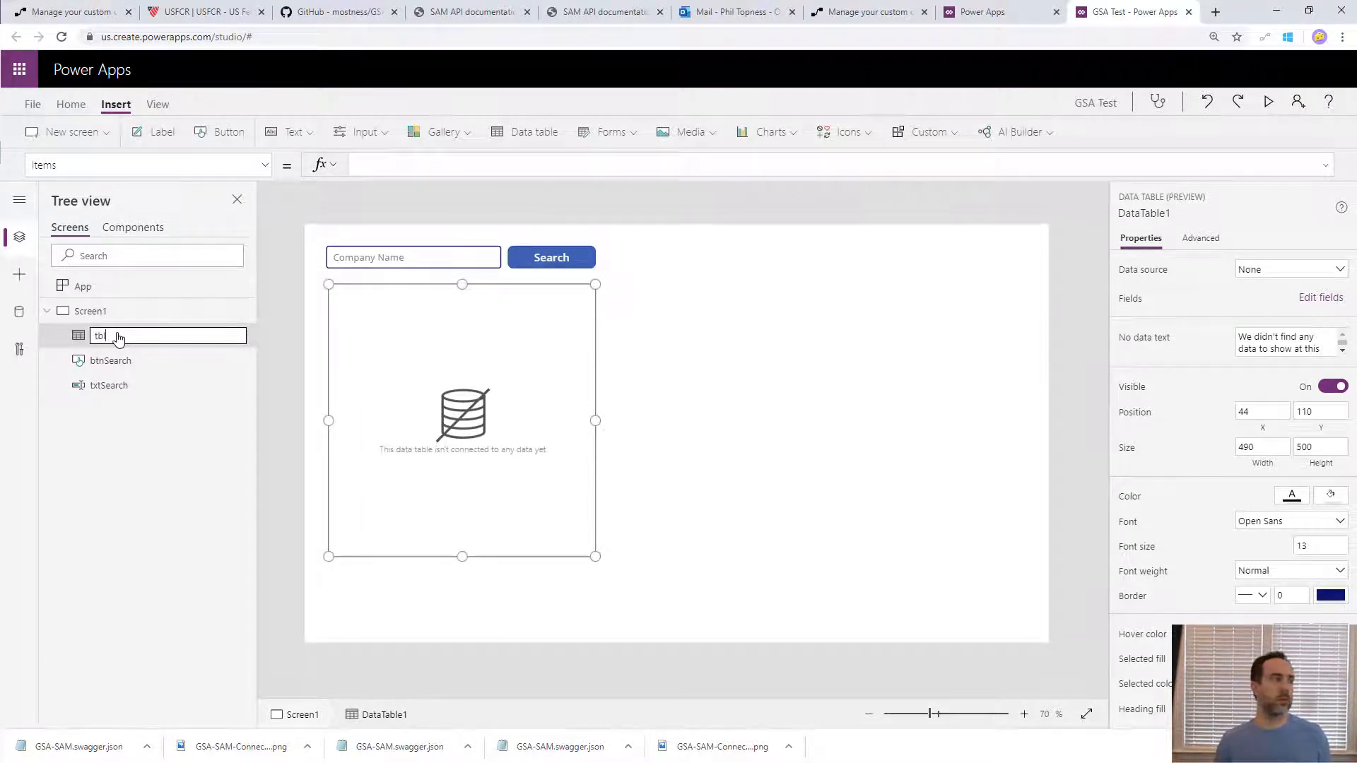
{"action": "type", "text": "CompanyList"}
{"action": "key", "text": "Return"}
- Add the existing GSA SAM connection to the app as a data source
{"action": "left_click", "coordinate": [19, 312]}
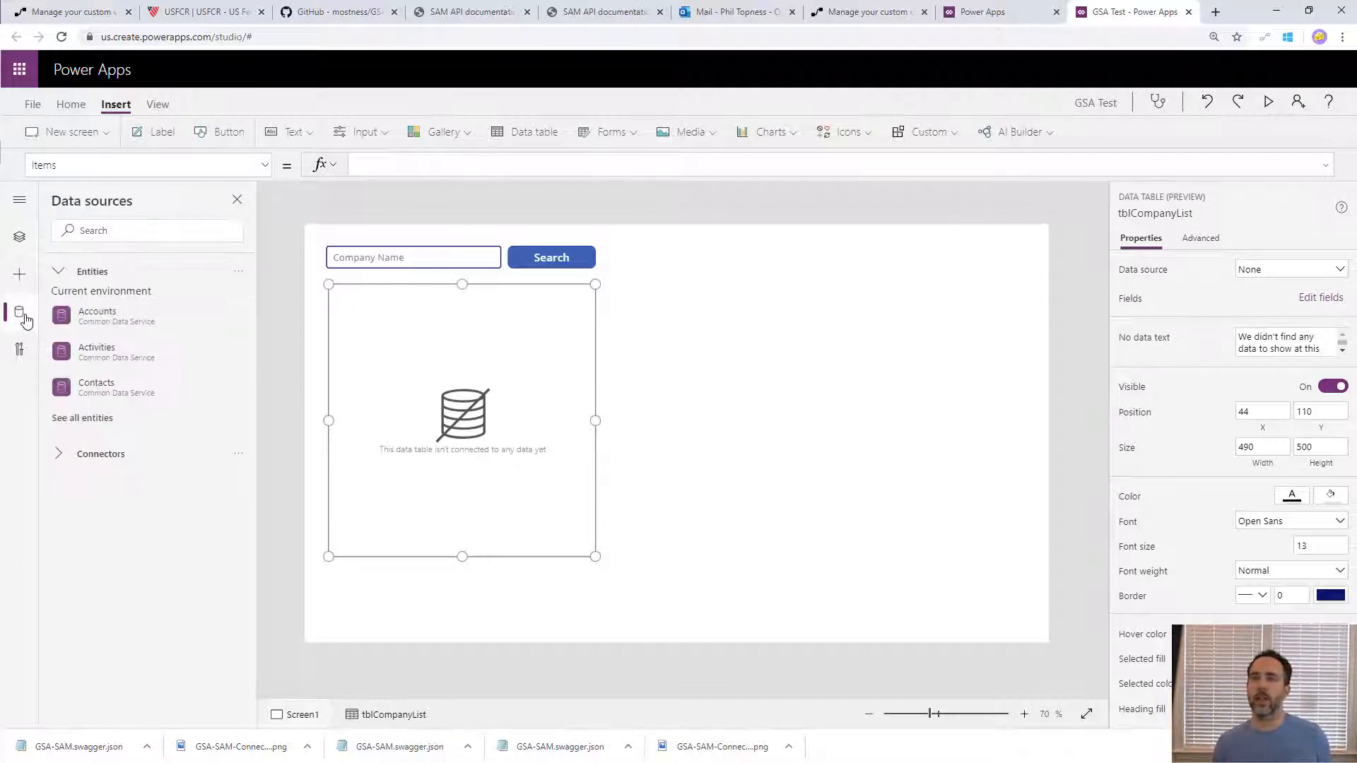
{"action": "mouse_move", "coordinate": [111, 523]}
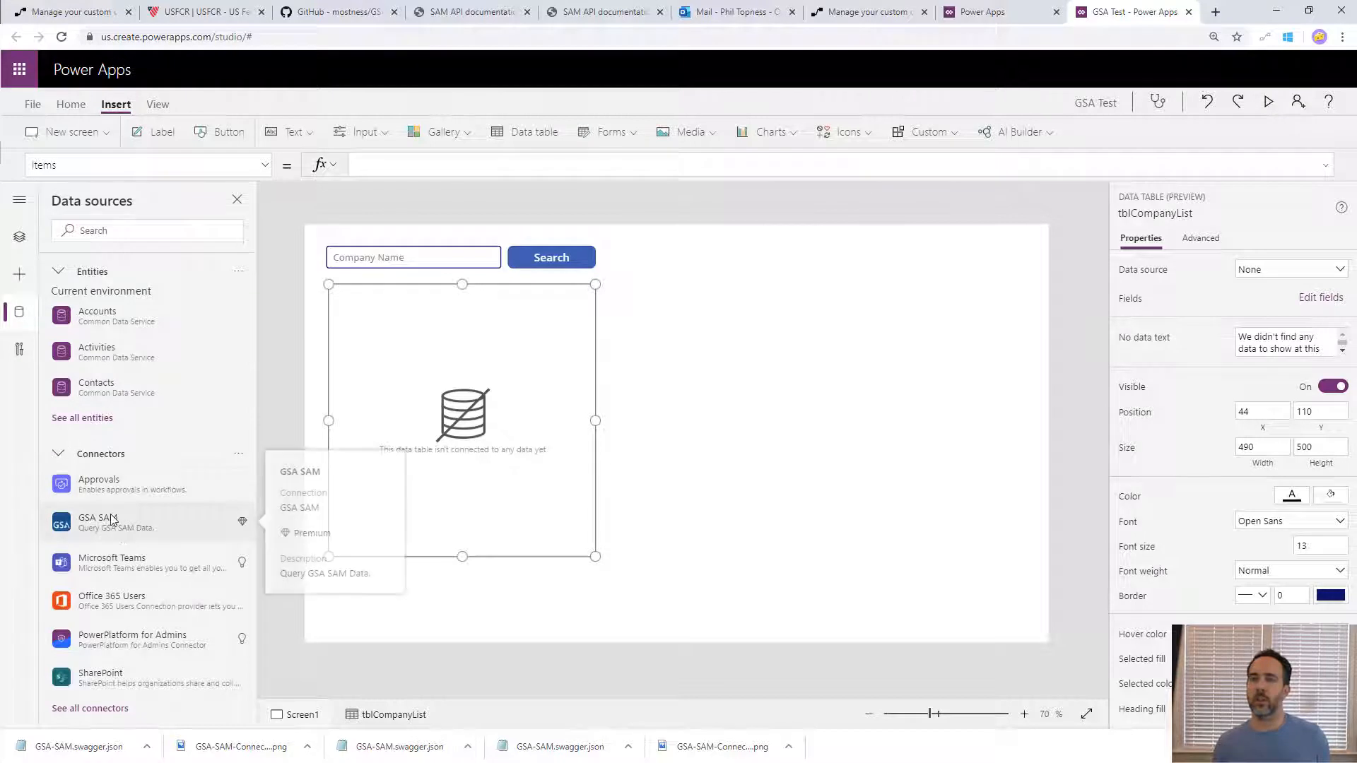
{"action": "left_click", "coordinate": [111, 523]}
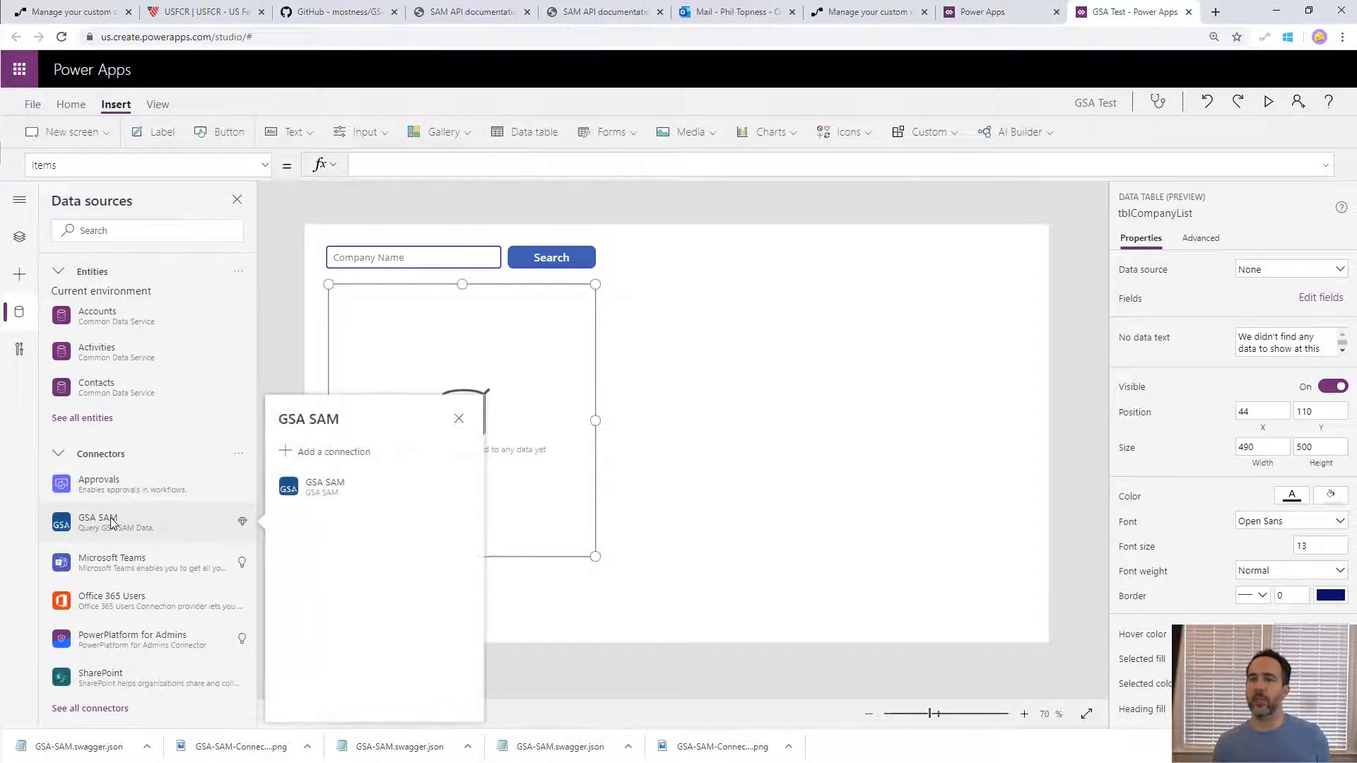
{"action": "left_click", "coordinate": [357, 486]}
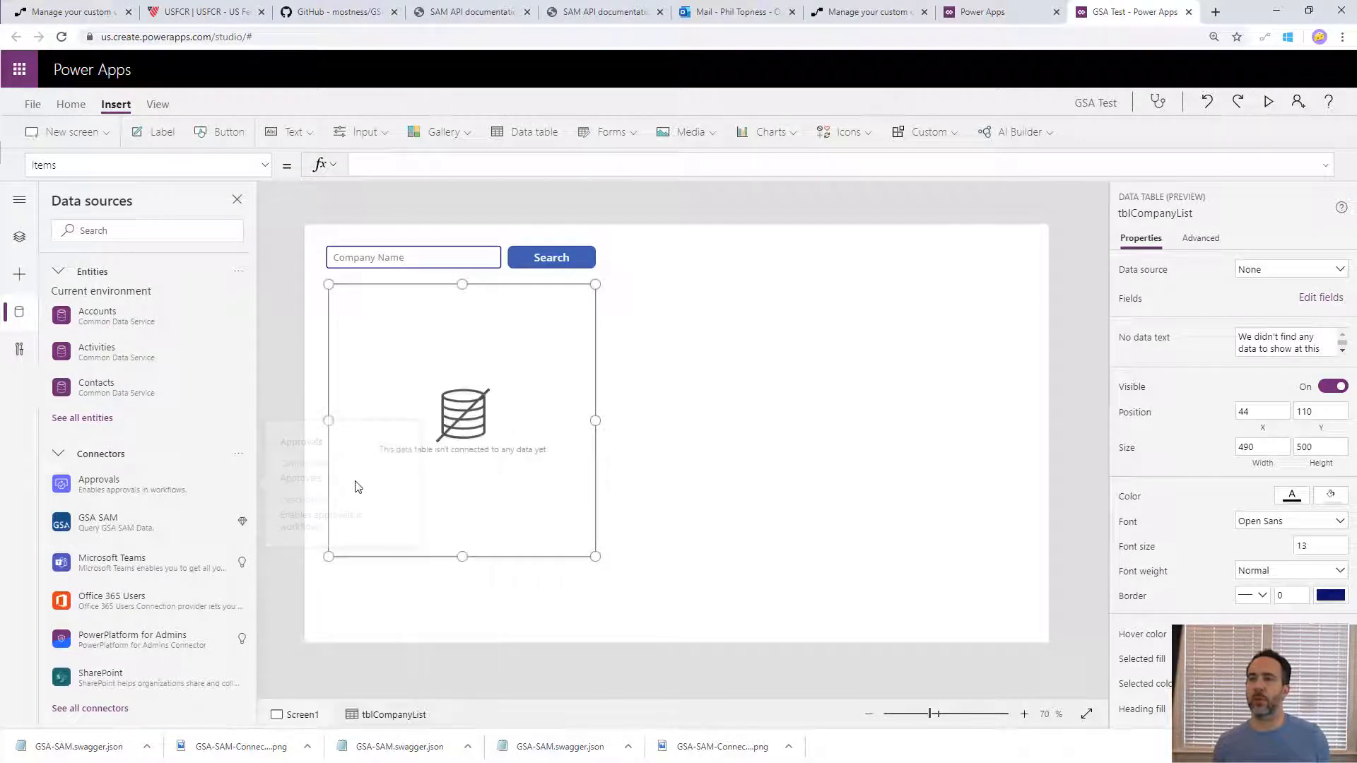
{"action": "left_click", "coordinate": [135, 526]}
{"action": "left_click", "coordinate": [318, 487]}
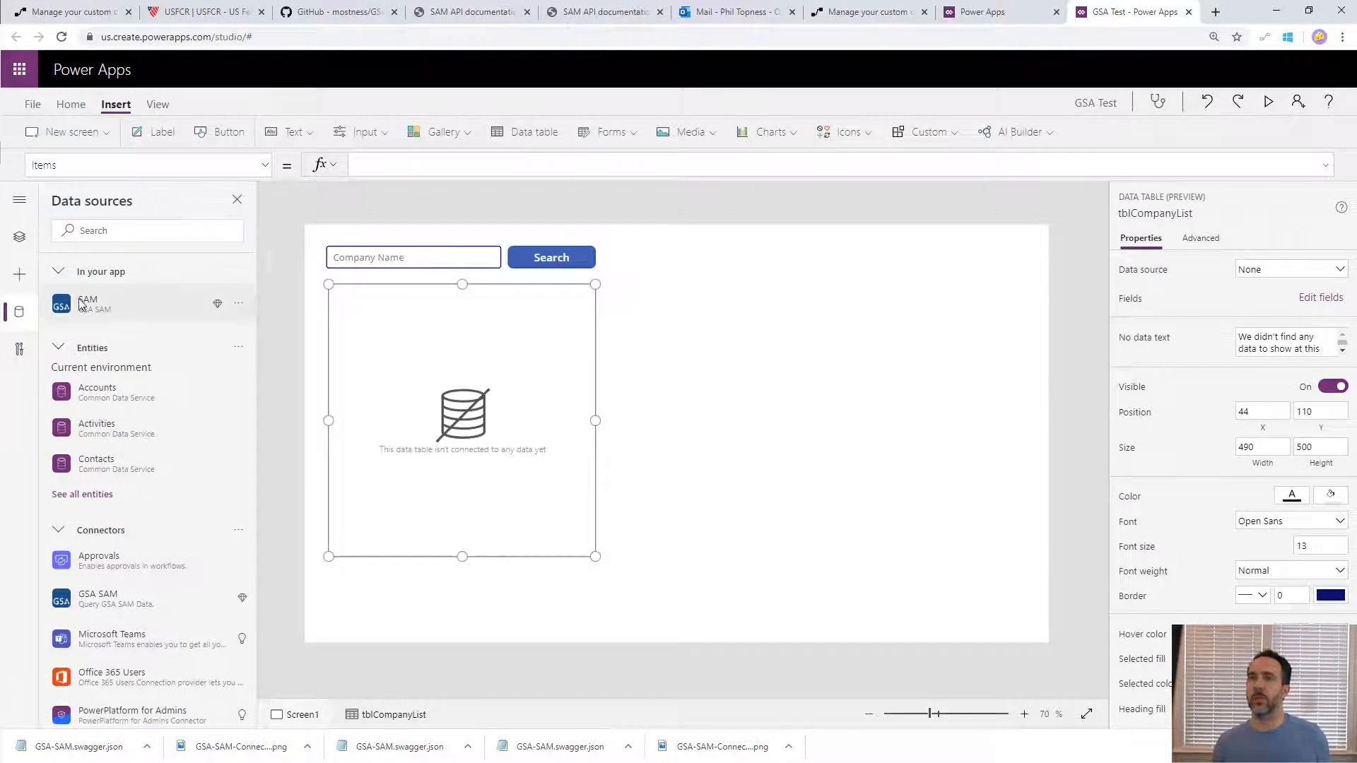
- Set the OnSelect formula of btnSearch to Set(varCompanyList, SAM.Search(txtSearch.Text))
{"action": "left_click", "coordinate": [411, 258]}
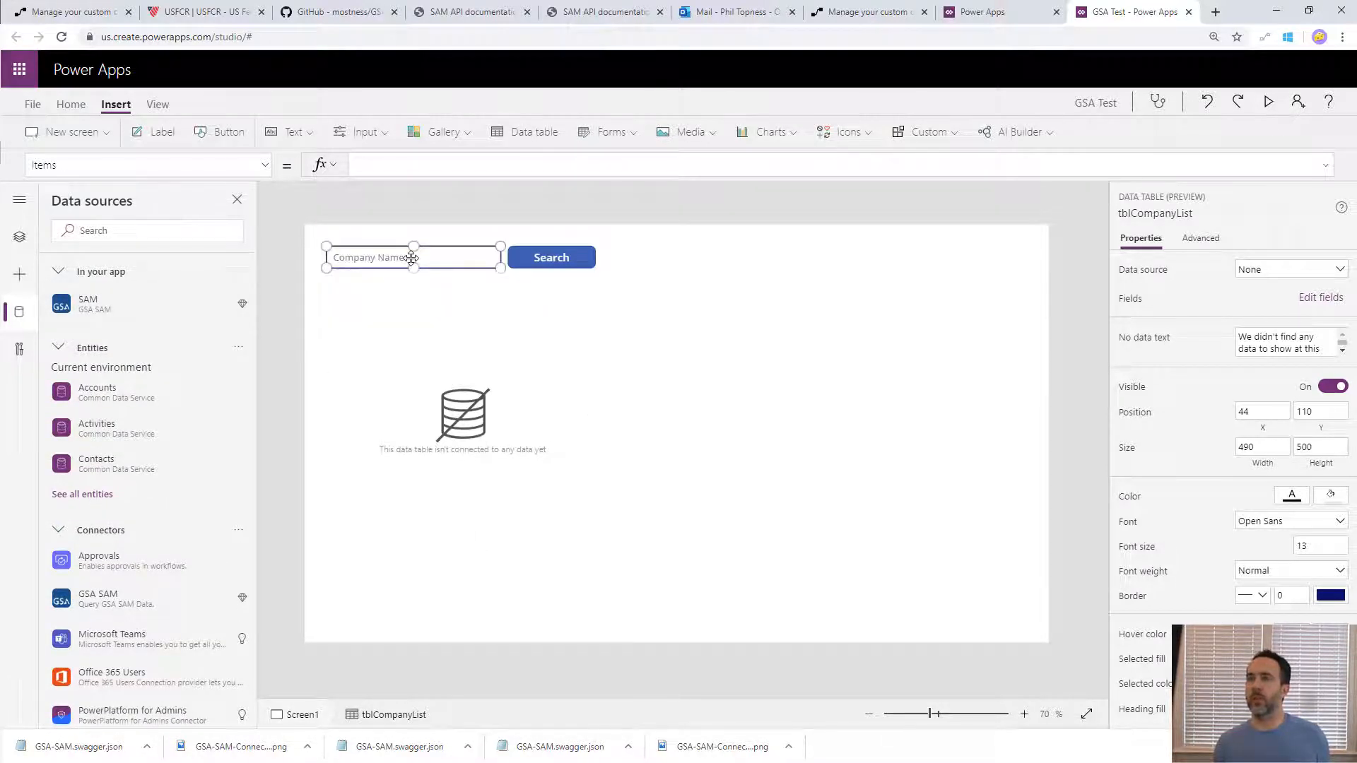
{"action": "left_click", "coordinate": [542, 256]}
{"action": "left_click", "coordinate": [325, 263]}
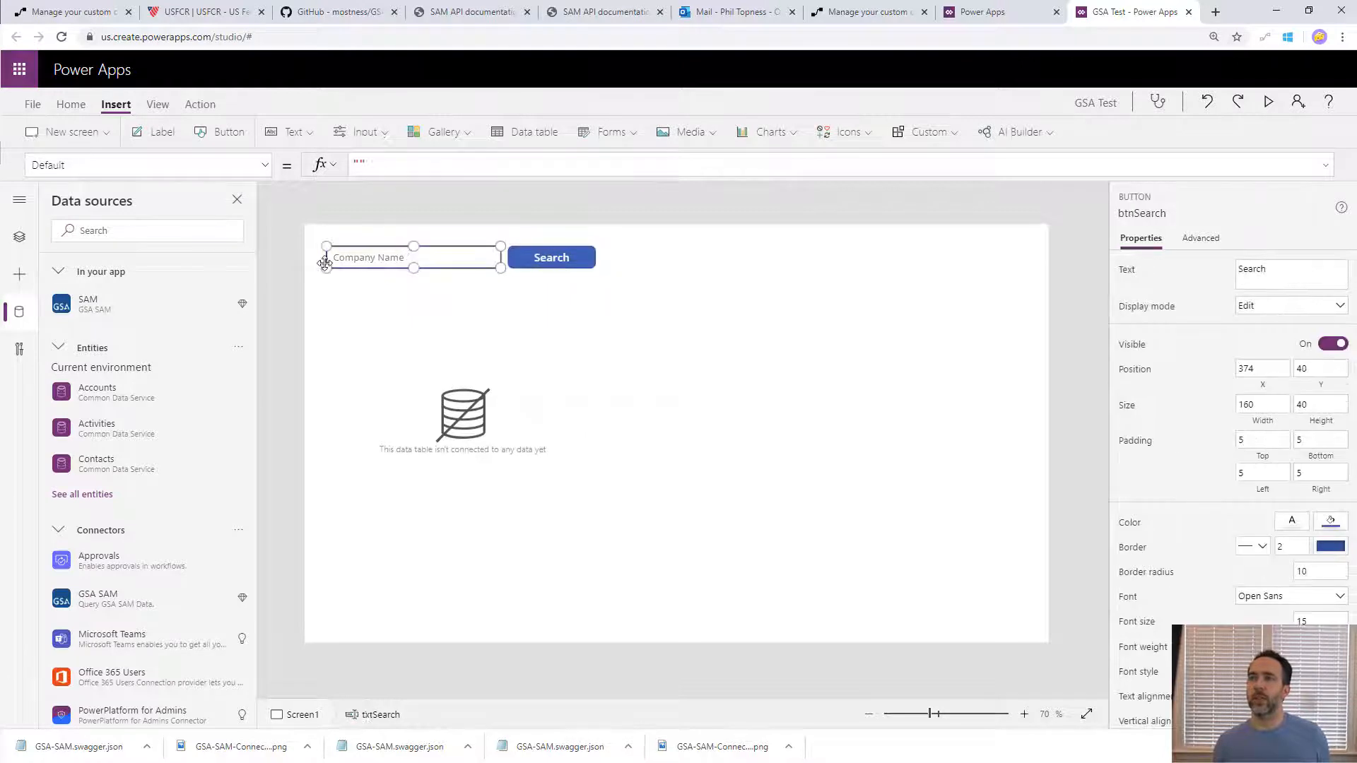
{"action": "left_click", "coordinate": [586, 258]}
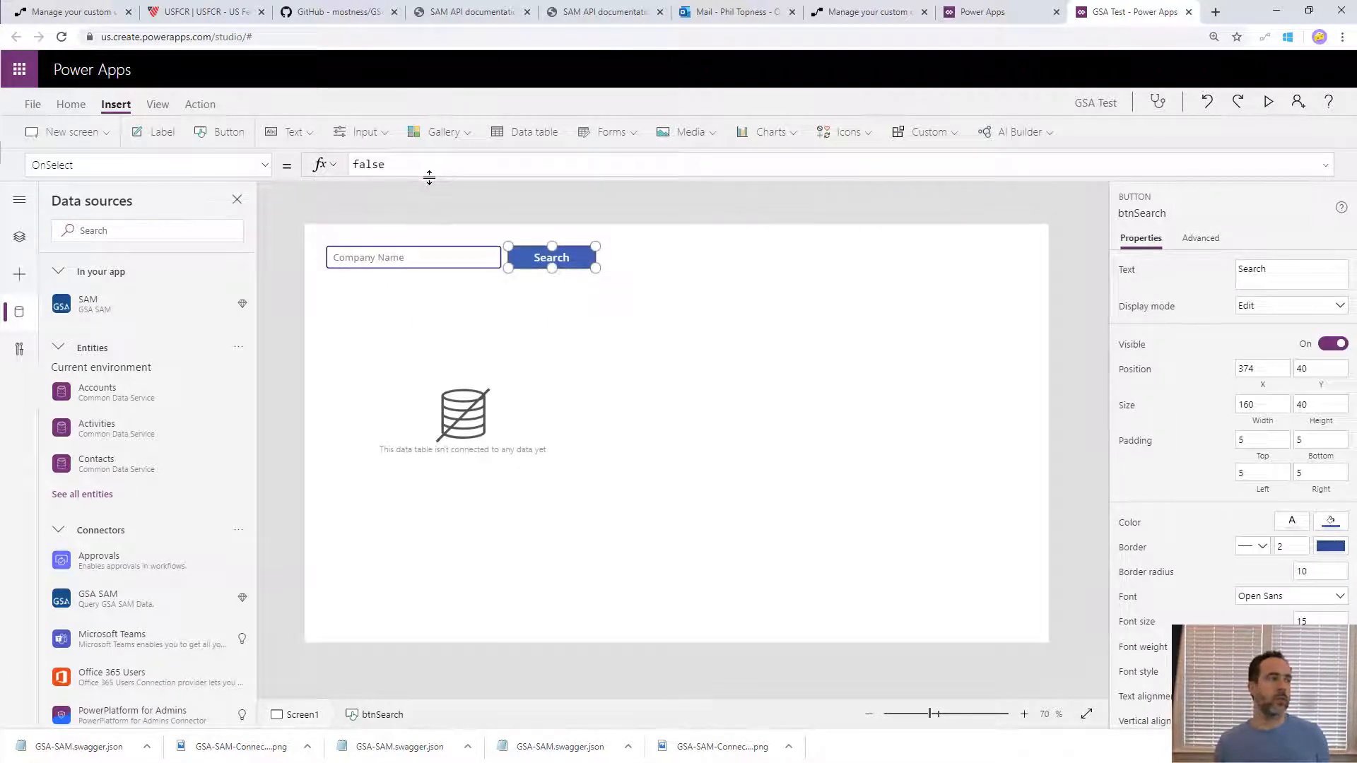
{"action": "key", "text": "ctrl+a"}
{"action": "key", "text": "BackSpace"}
{"action": "type", "text": "Set("}
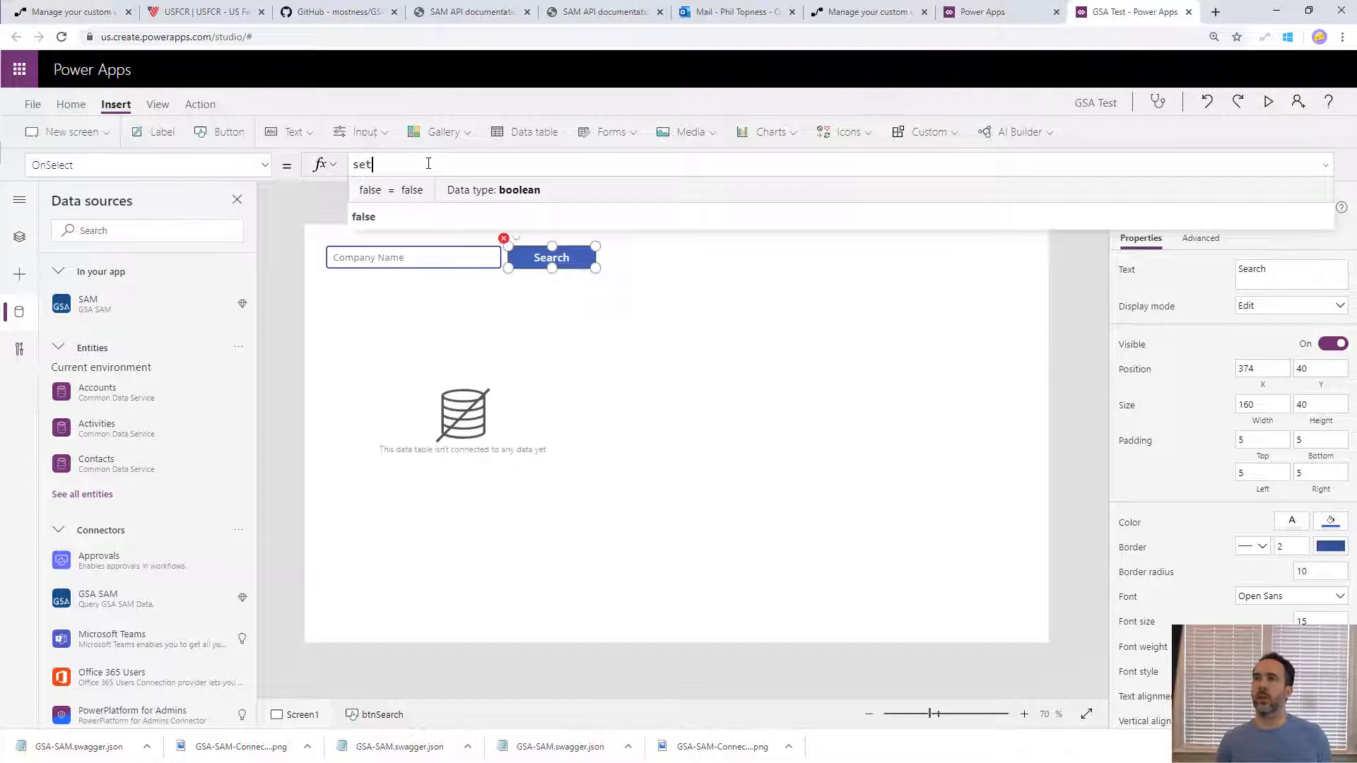
{"action": "type", "text": "varC"}
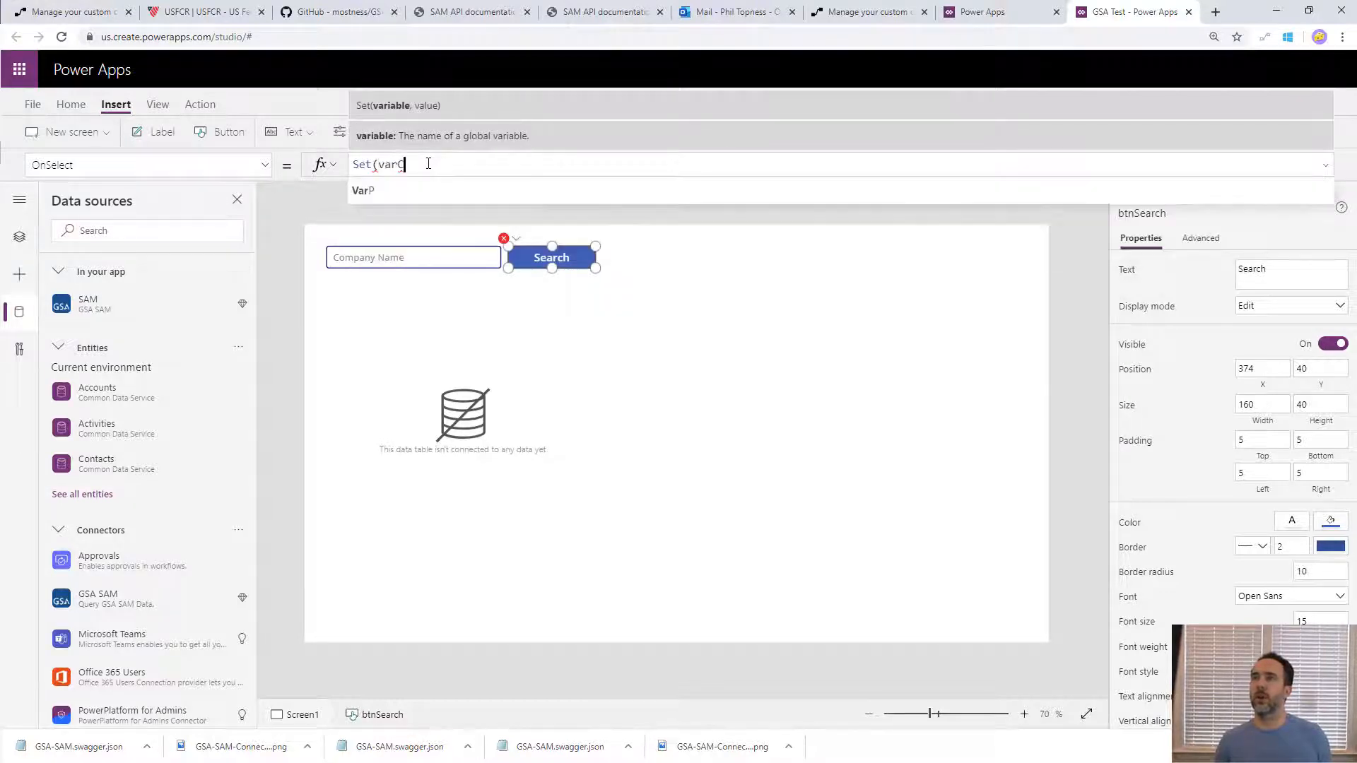
{"action": "type", "text": "ompanyList, "}
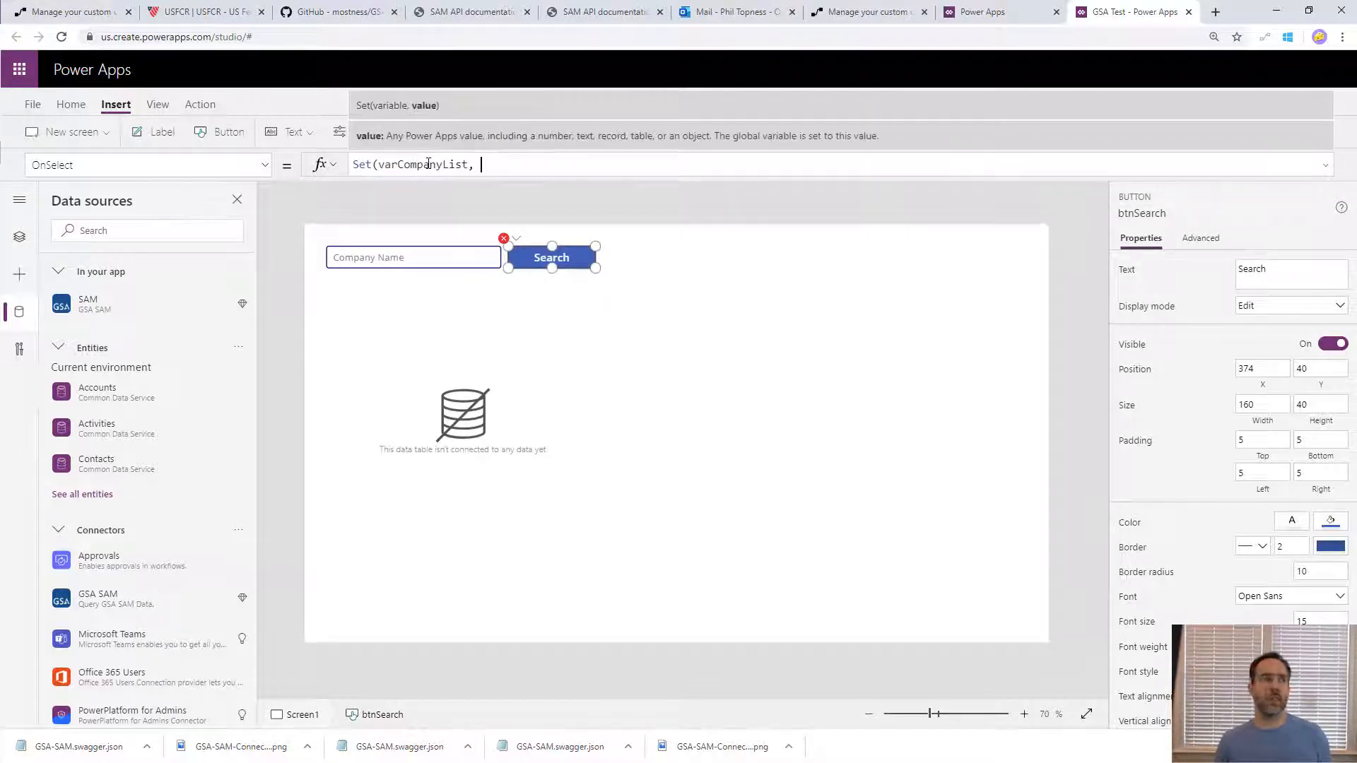
{"action": "type", "text": "Sam."}
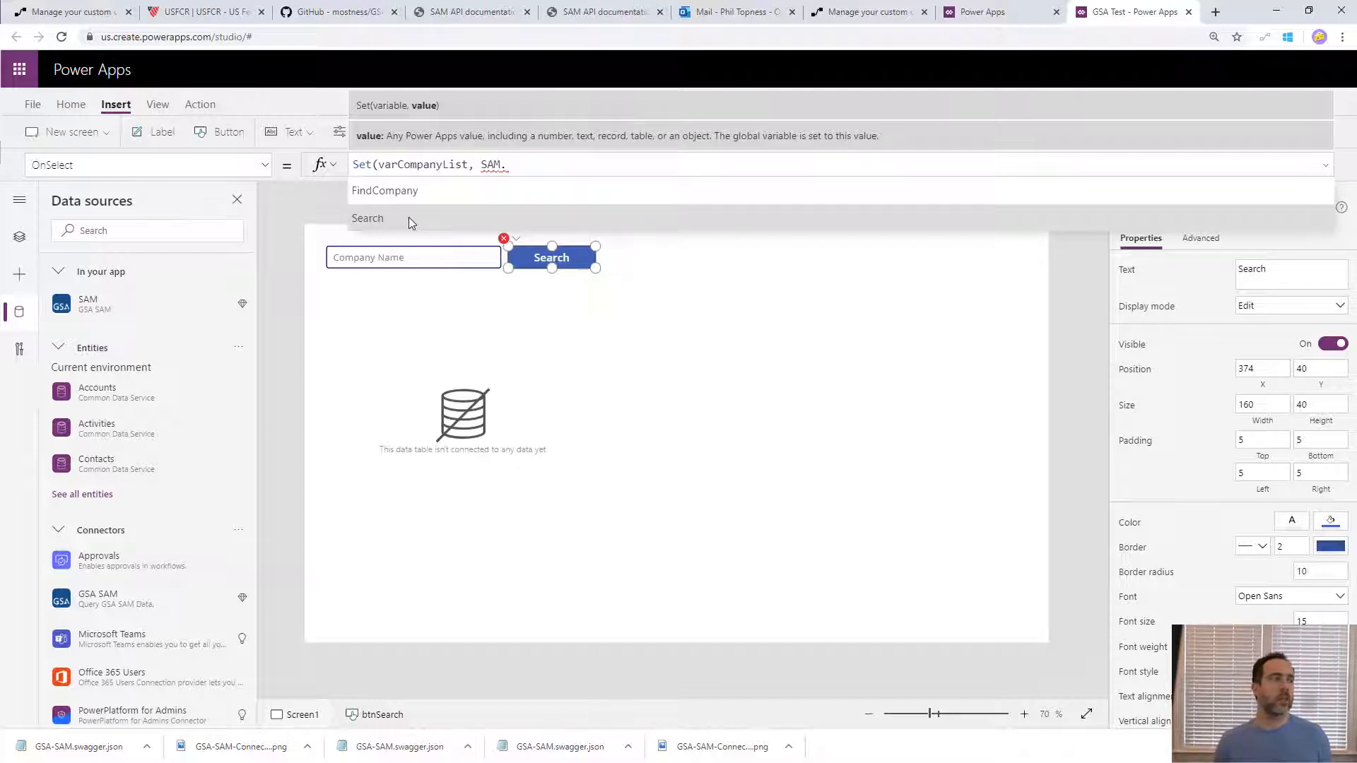
{"action": "type", "text": "Search(tx"}
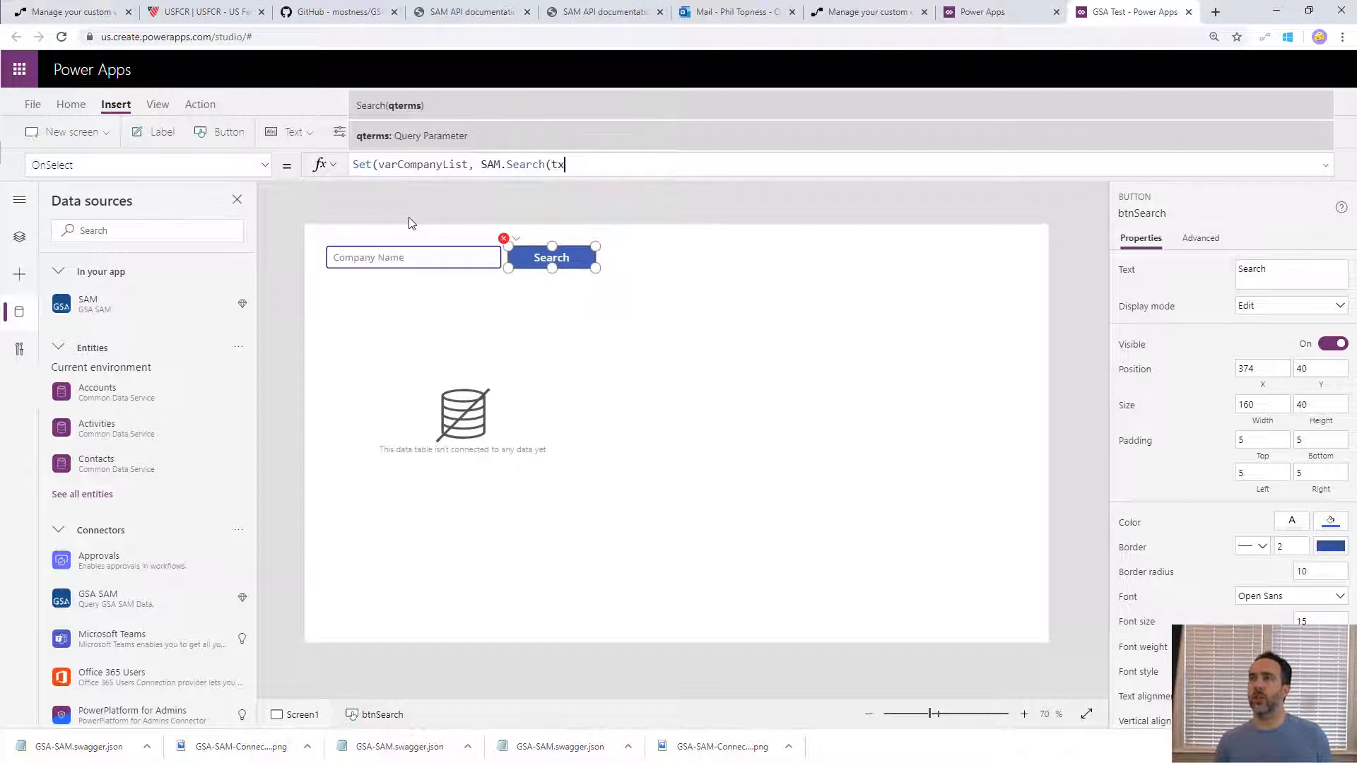
{"action": "type", "text": "tcompan"}
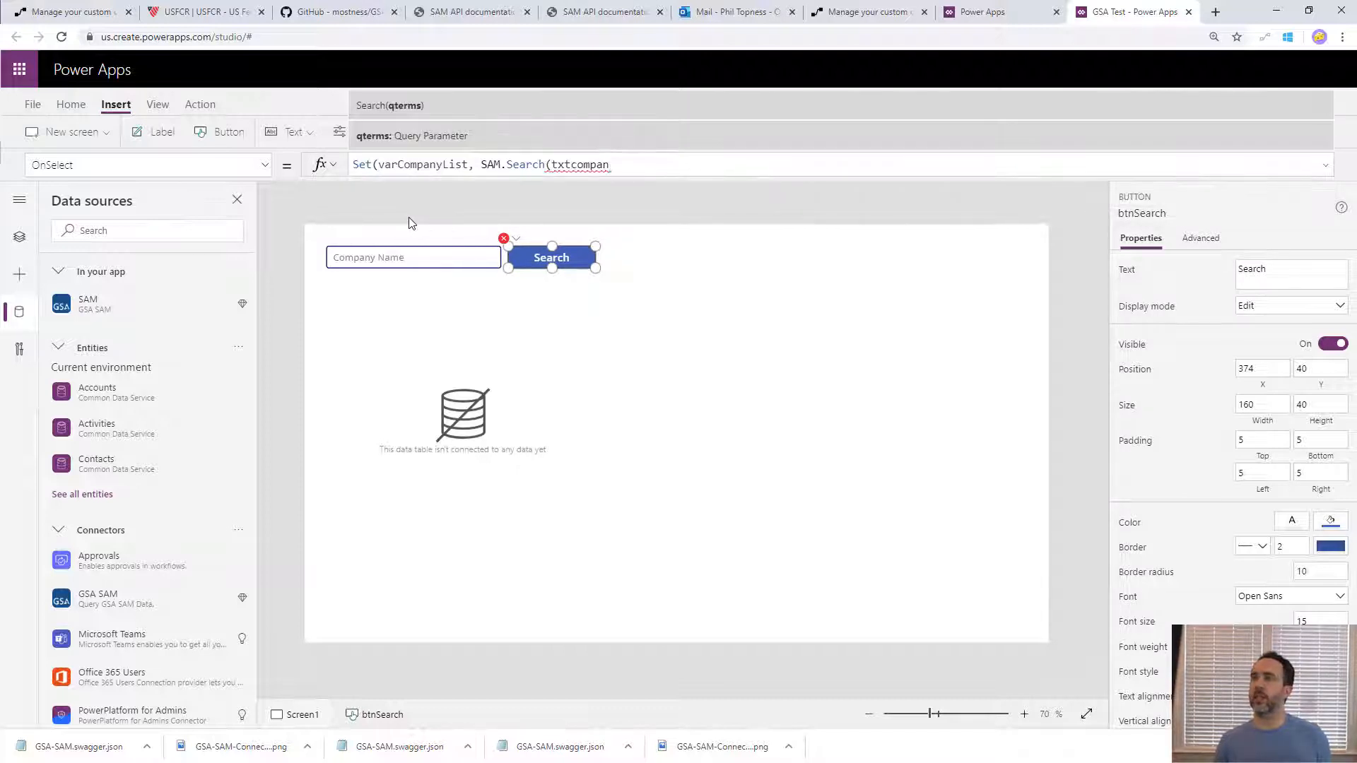
{"action": "key", "text": "BackSpace"}
{"action": "key", "text": "BackSpace"}
{"action": "key", "text": "BackSpace"}
{"action": "type", "text": "Search.Text"}
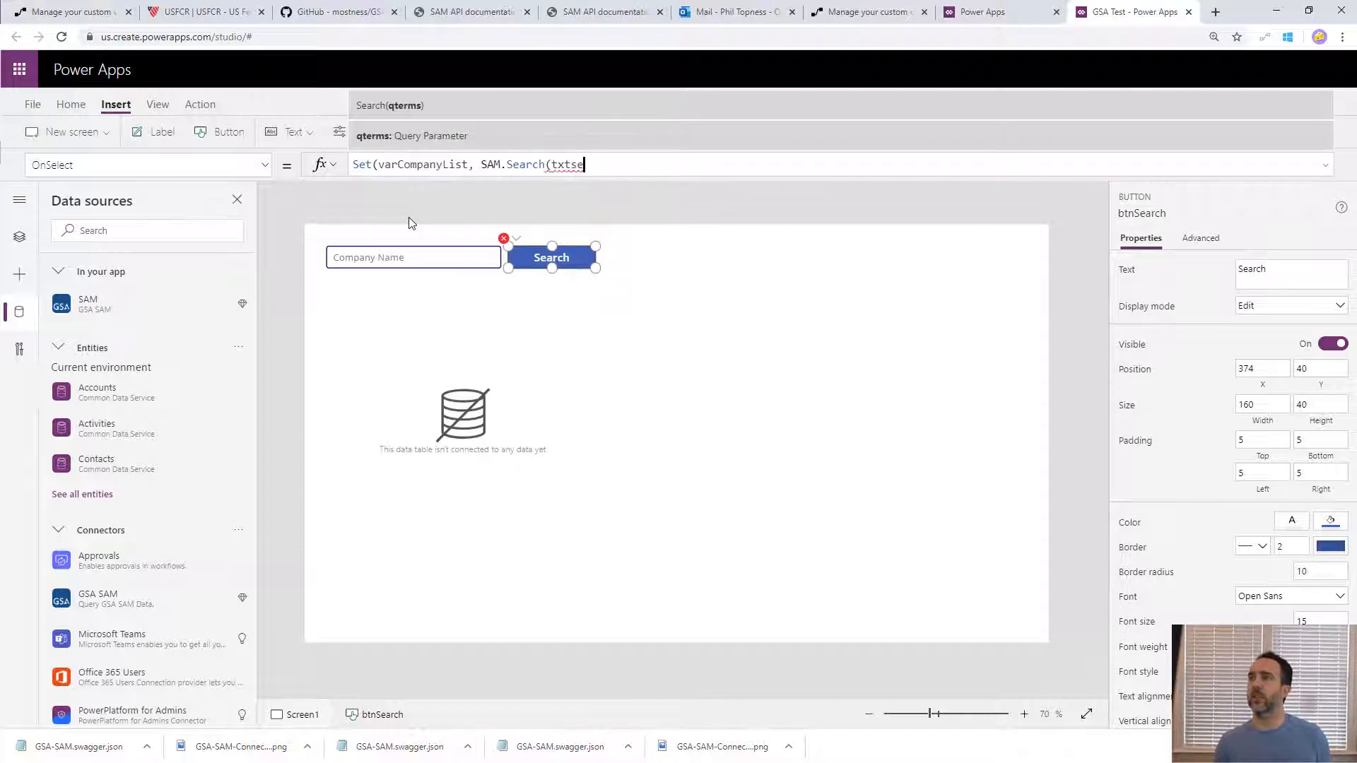
{"action": "type", "text": "))"}
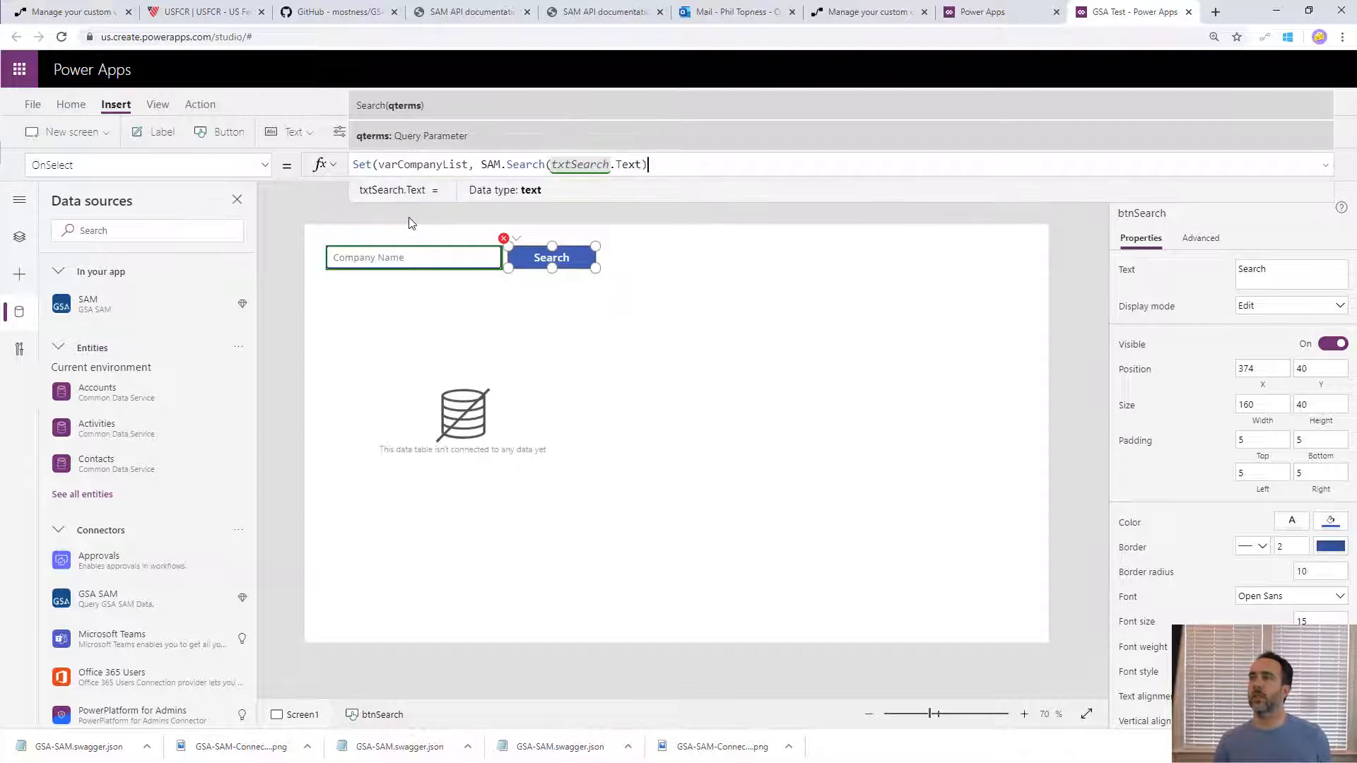
{"action": "left_click", "coordinate": [20, 237]}
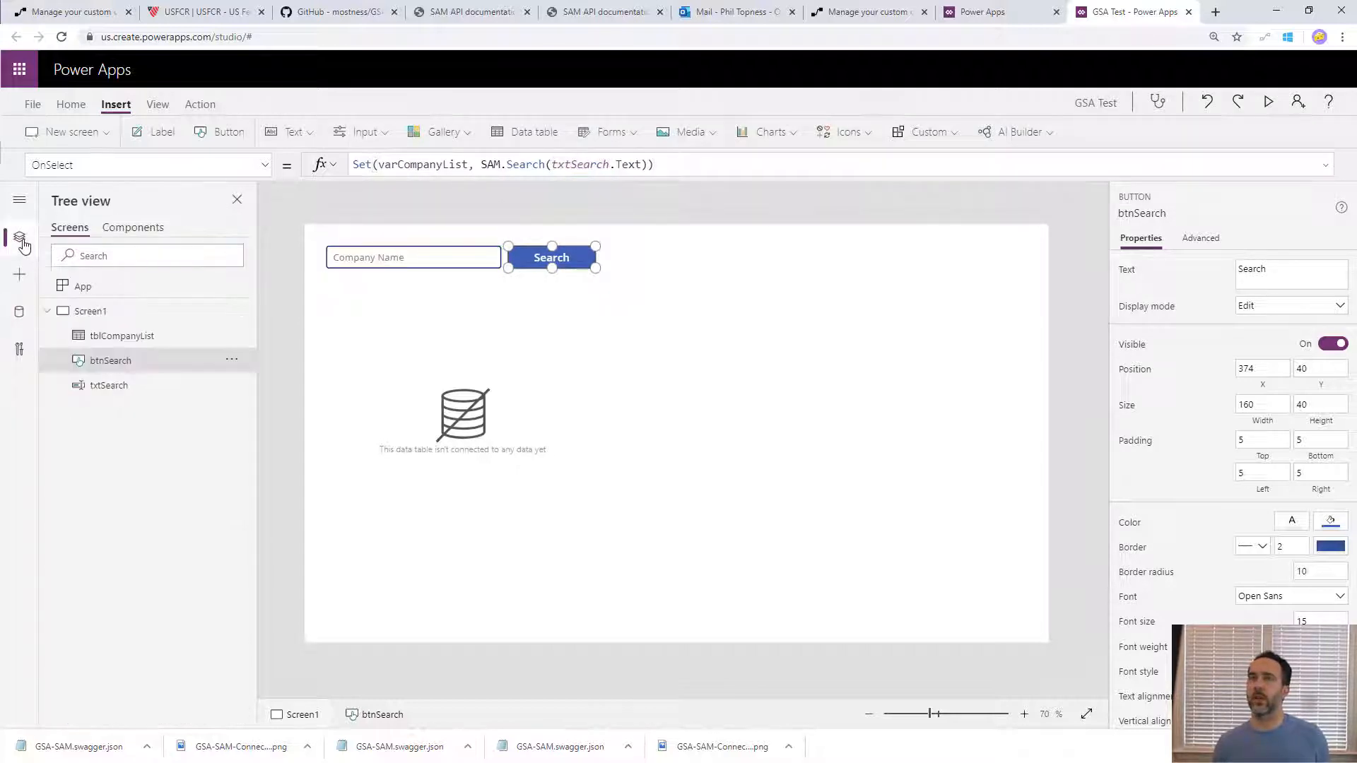
- Preview the app, run a company search for Microsoft, and return to the editor
{"action": "left_click", "coordinate": [1268, 103]}
{"action": "left_click", "coordinate": [313, 113]}
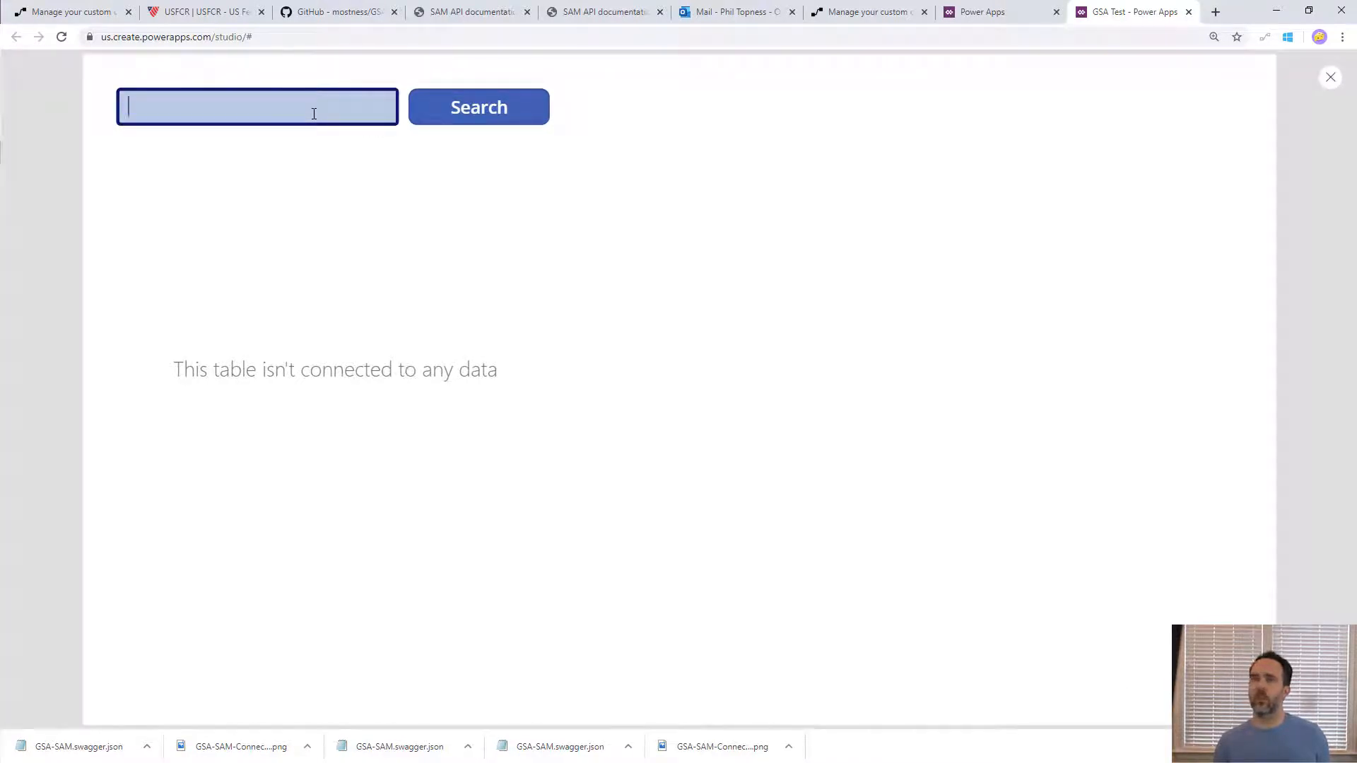
{"action": "type", "text": "Microsoft"}
{"action": "left_click", "coordinate": [463, 111]}
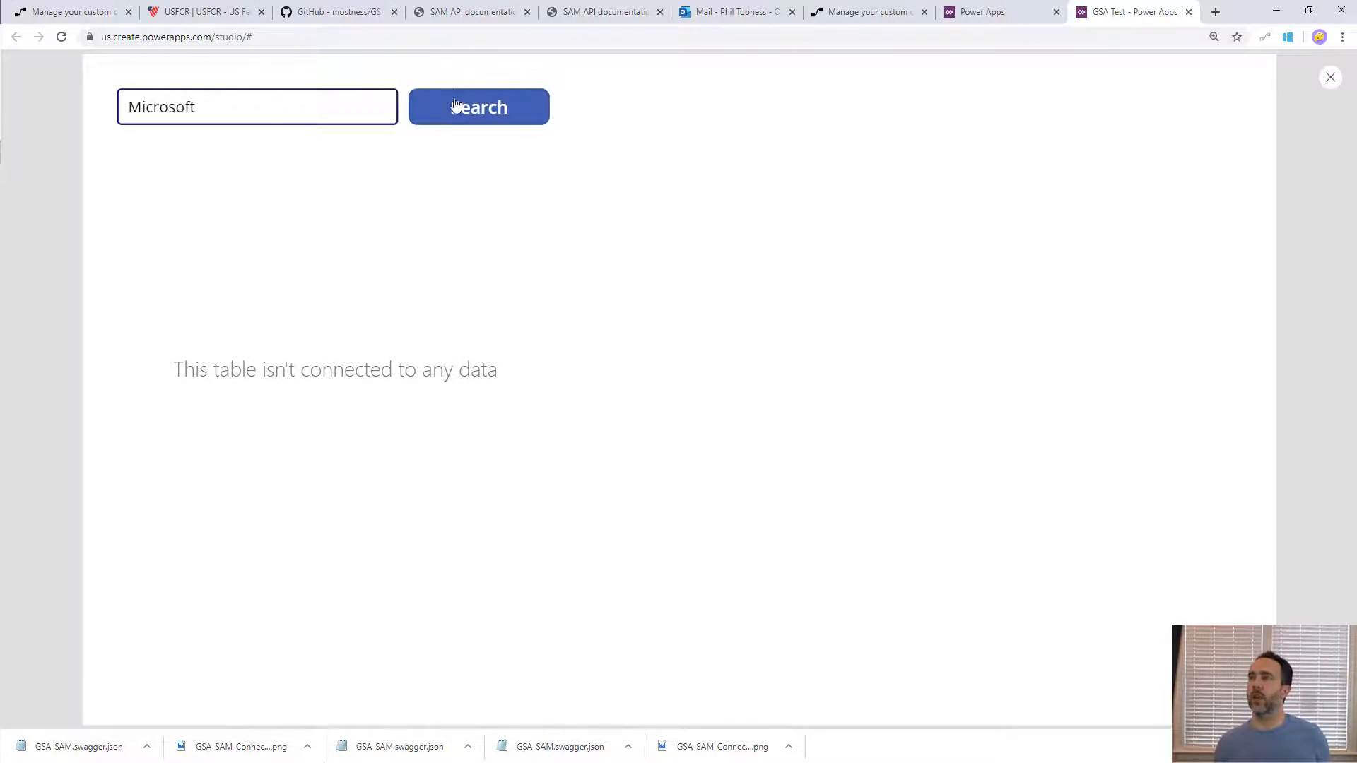
{"action": "key", "text": "Escape"}
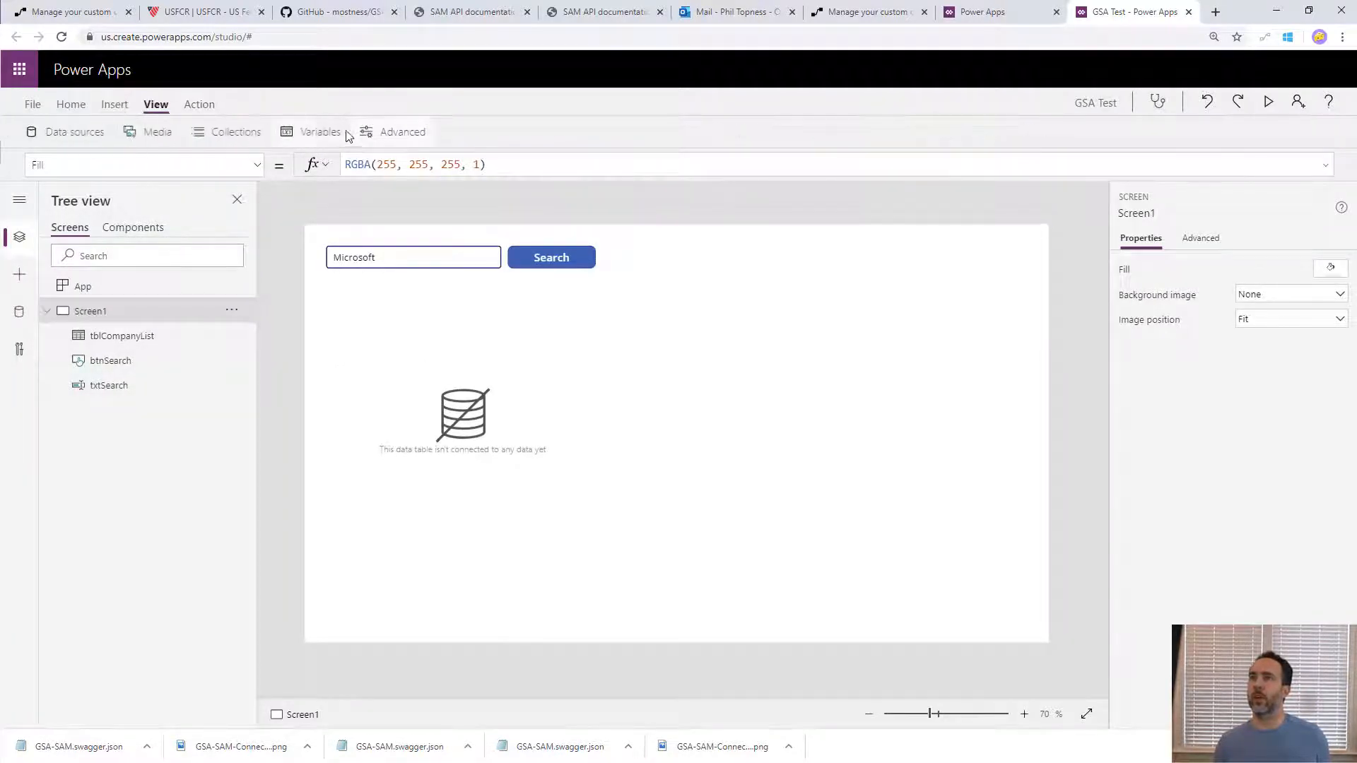
- Examine the results table stored in the global variable varCompanyList, and return to the canvas
{"action": "left_click", "coordinate": [345, 133]}
{"action": "left_click", "coordinate": [424, 222]}
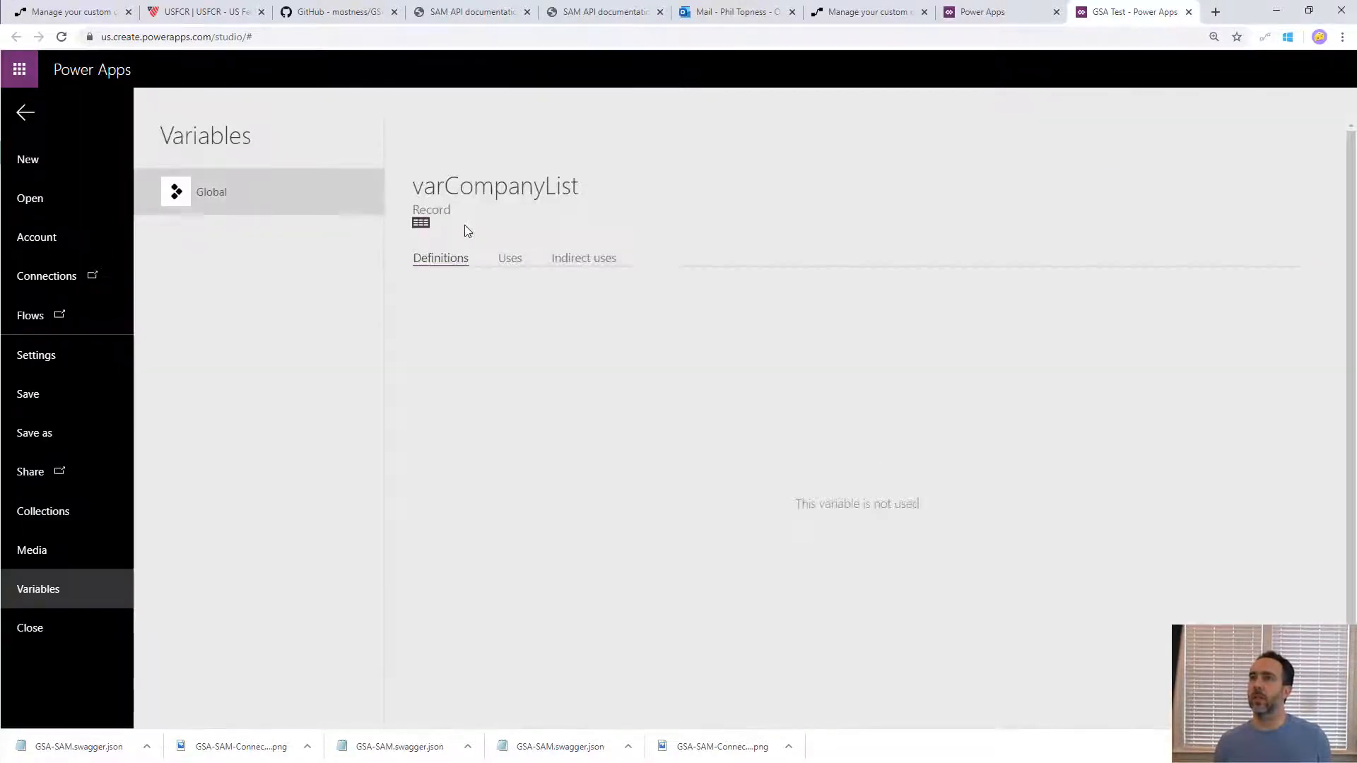
{"action": "left_click", "coordinate": [424, 226]}
{"action": "left_click", "coordinate": [639, 296]}
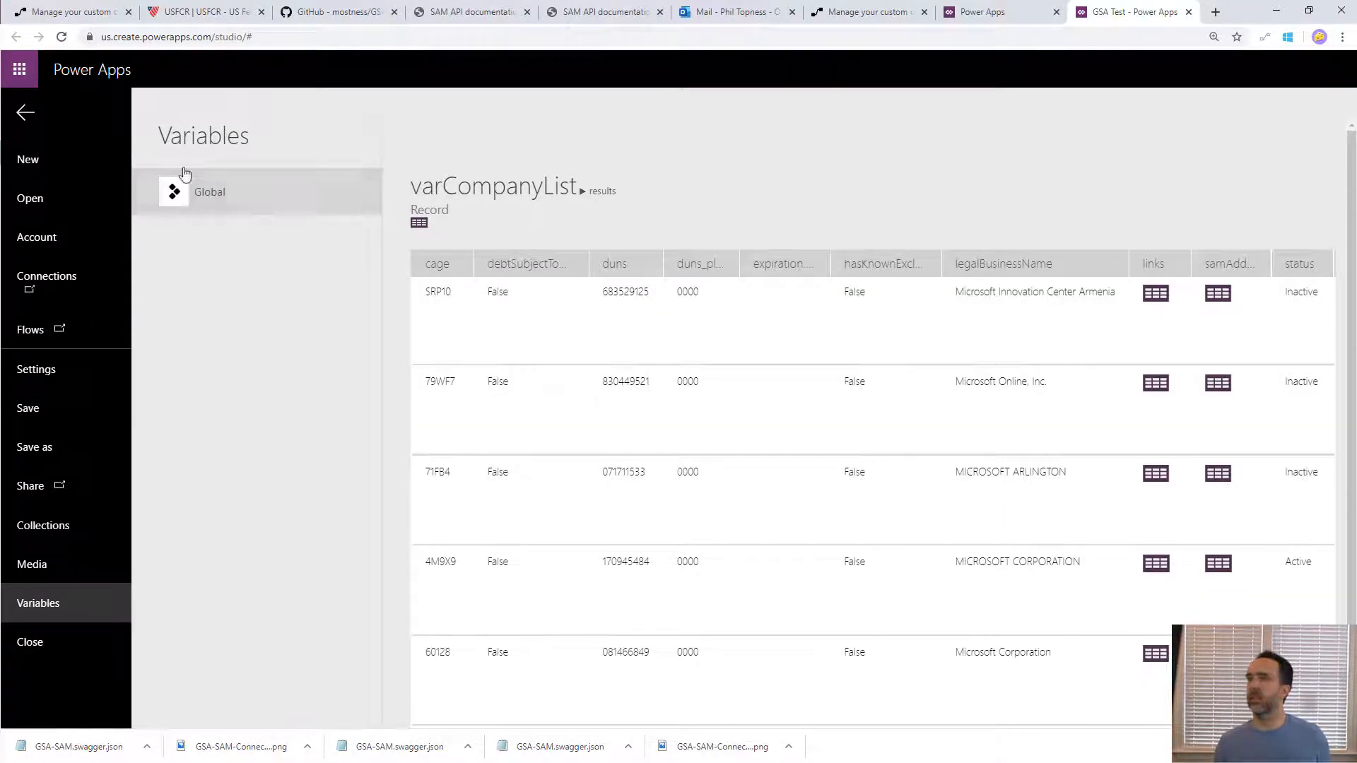
{"action": "left_click", "coordinate": [26, 114]}
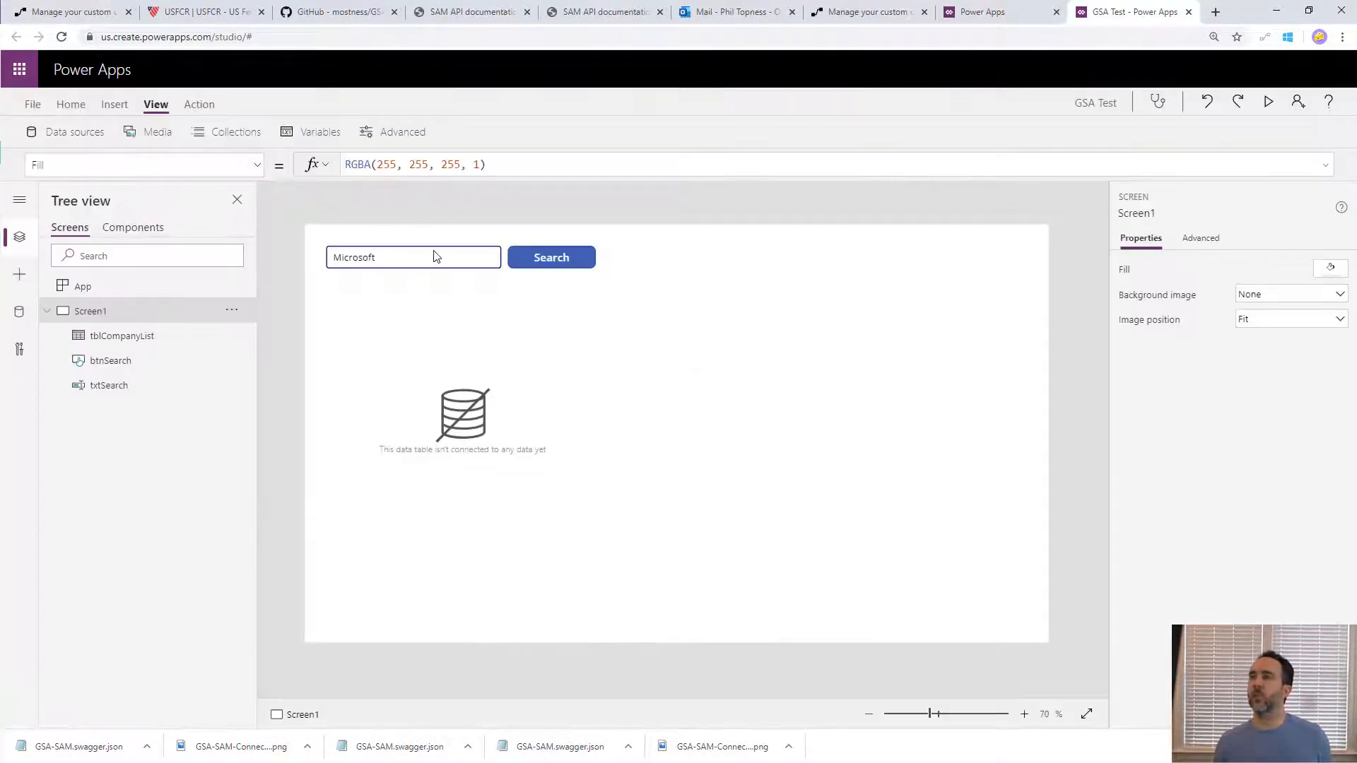
- Append .results to the SAM.Search call in the OnSelect formula of btnSearch
{"action": "left_click", "coordinate": [554, 265]}
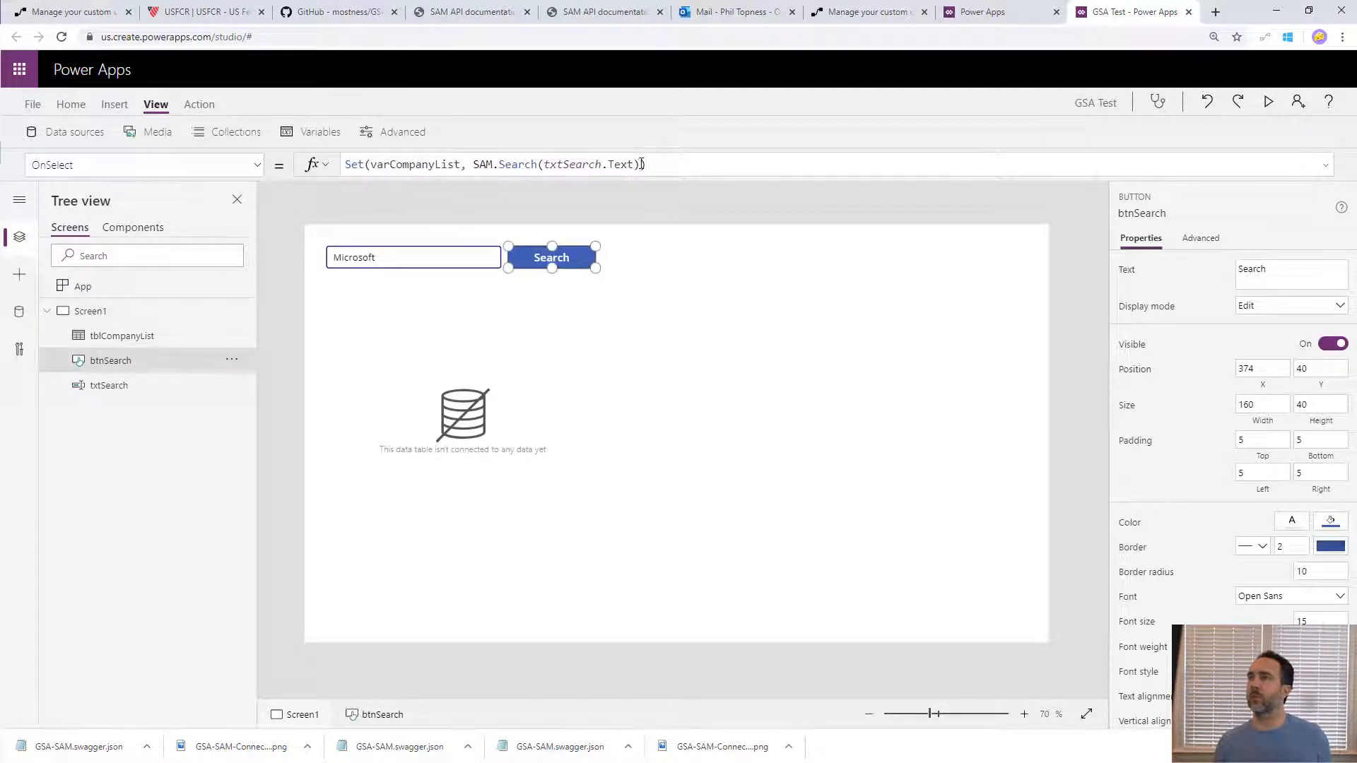
{"action": "left_click", "coordinate": [642, 165]}
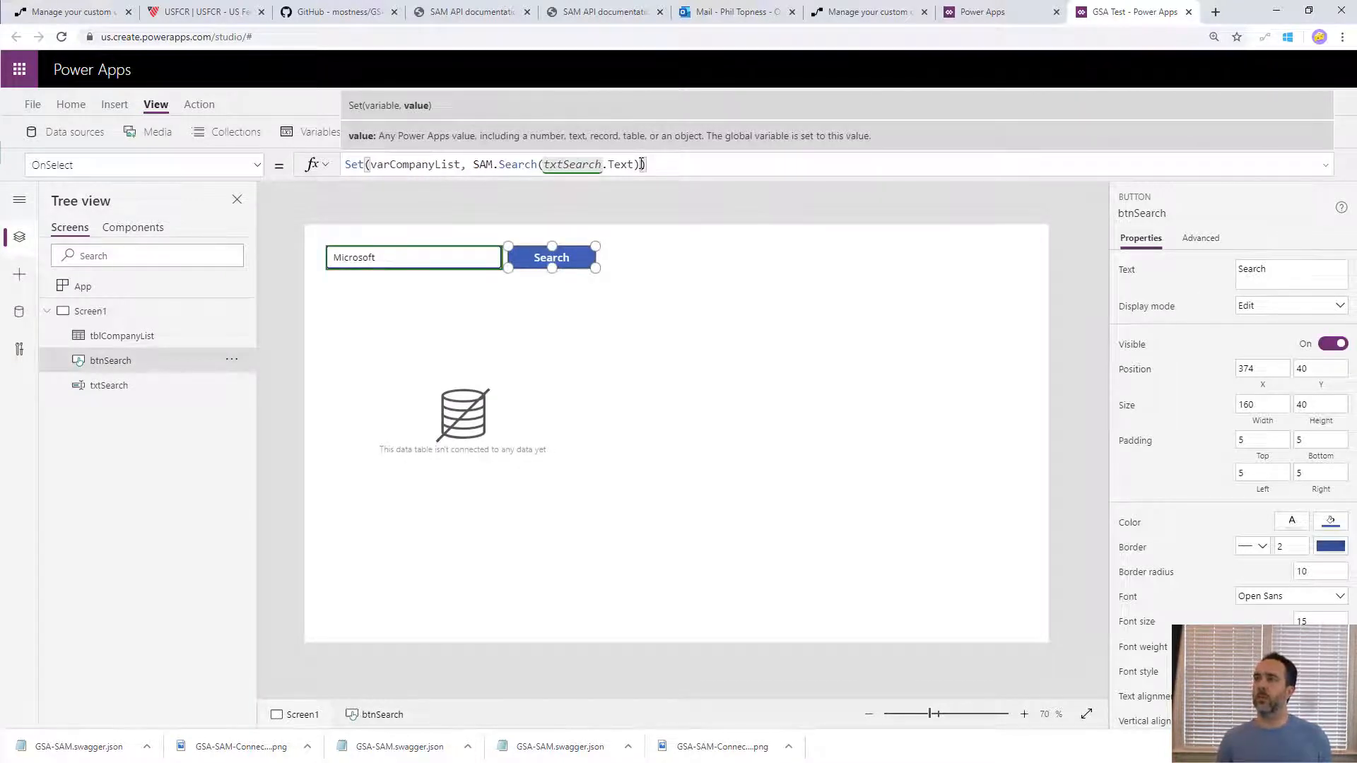
{"action": "type", "text": ".results"}
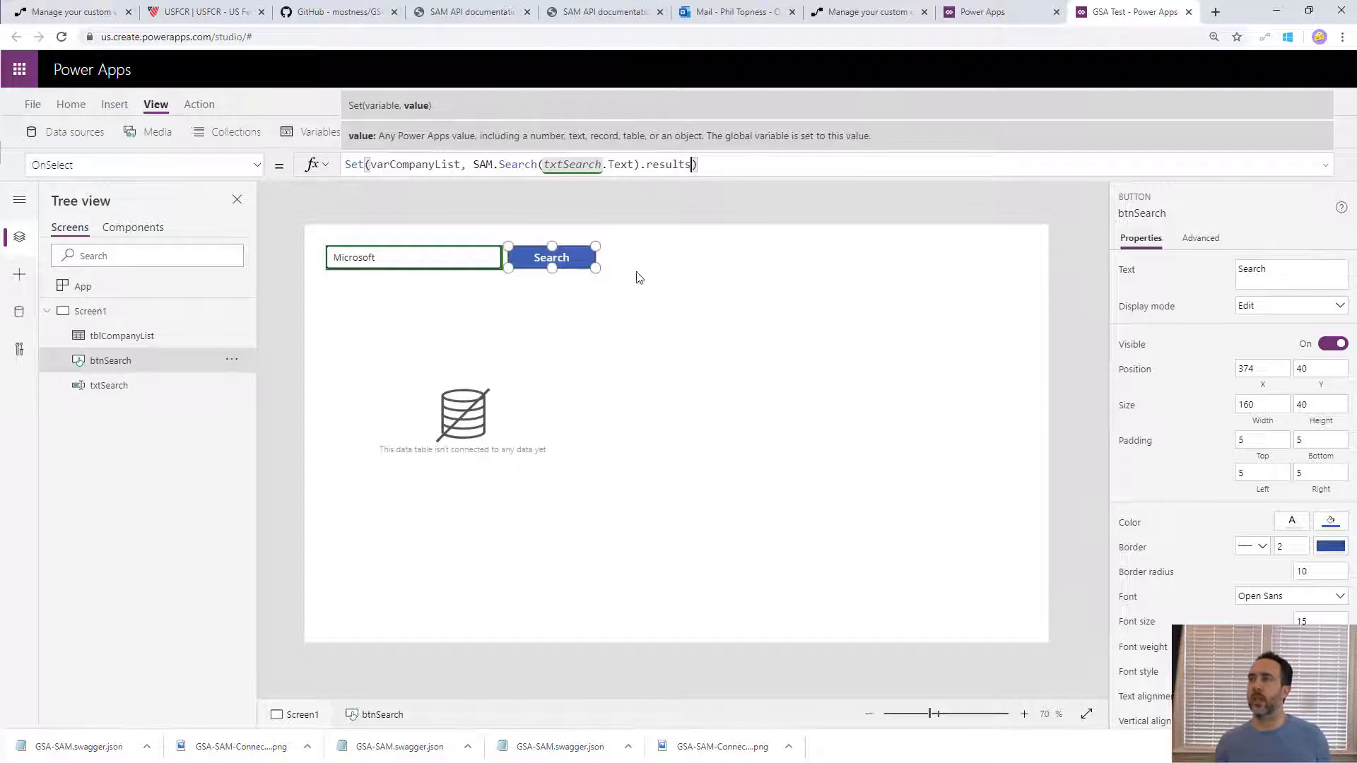
- Set the Items property of tblCompanyList to varCompanyList
{"action": "left_click", "coordinate": [448, 388]}
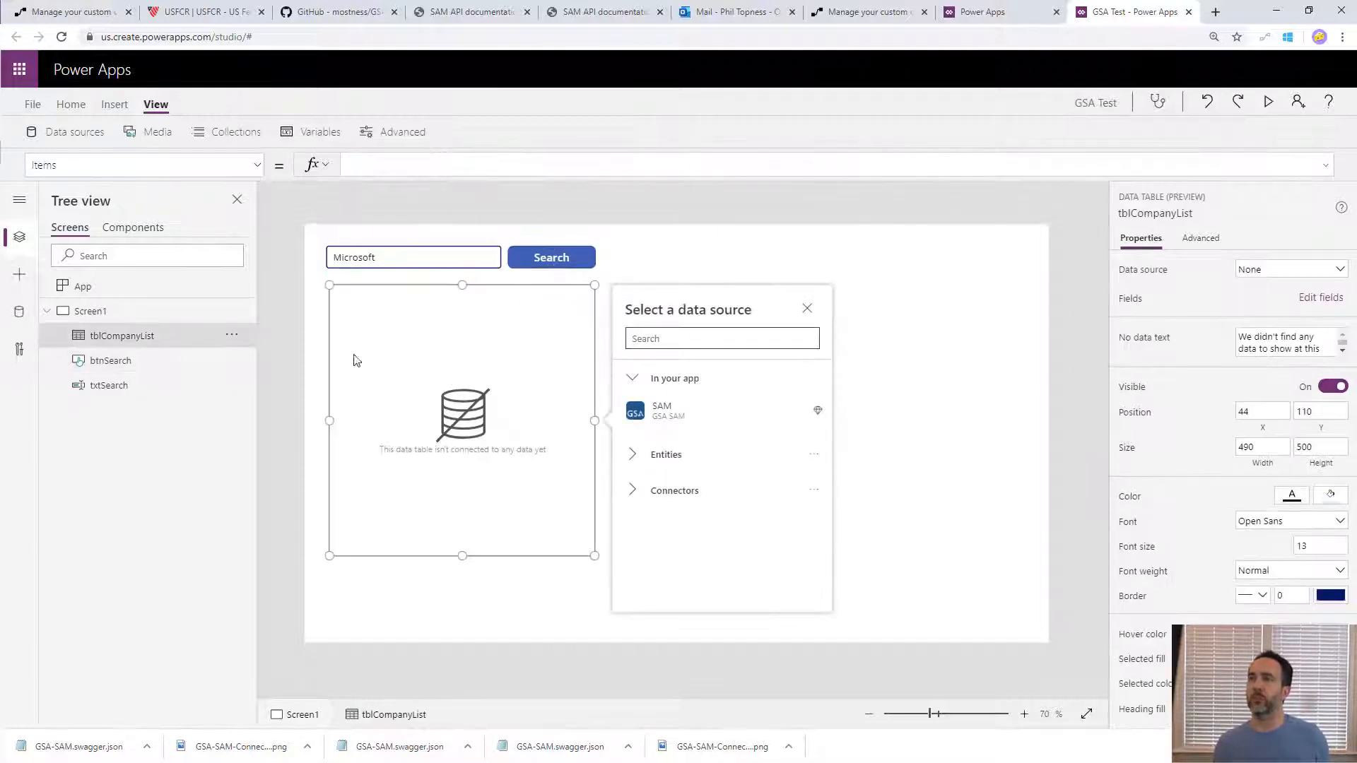
{"action": "left_click", "coordinate": [382, 164]}
{"action": "type", "text": "varc"}
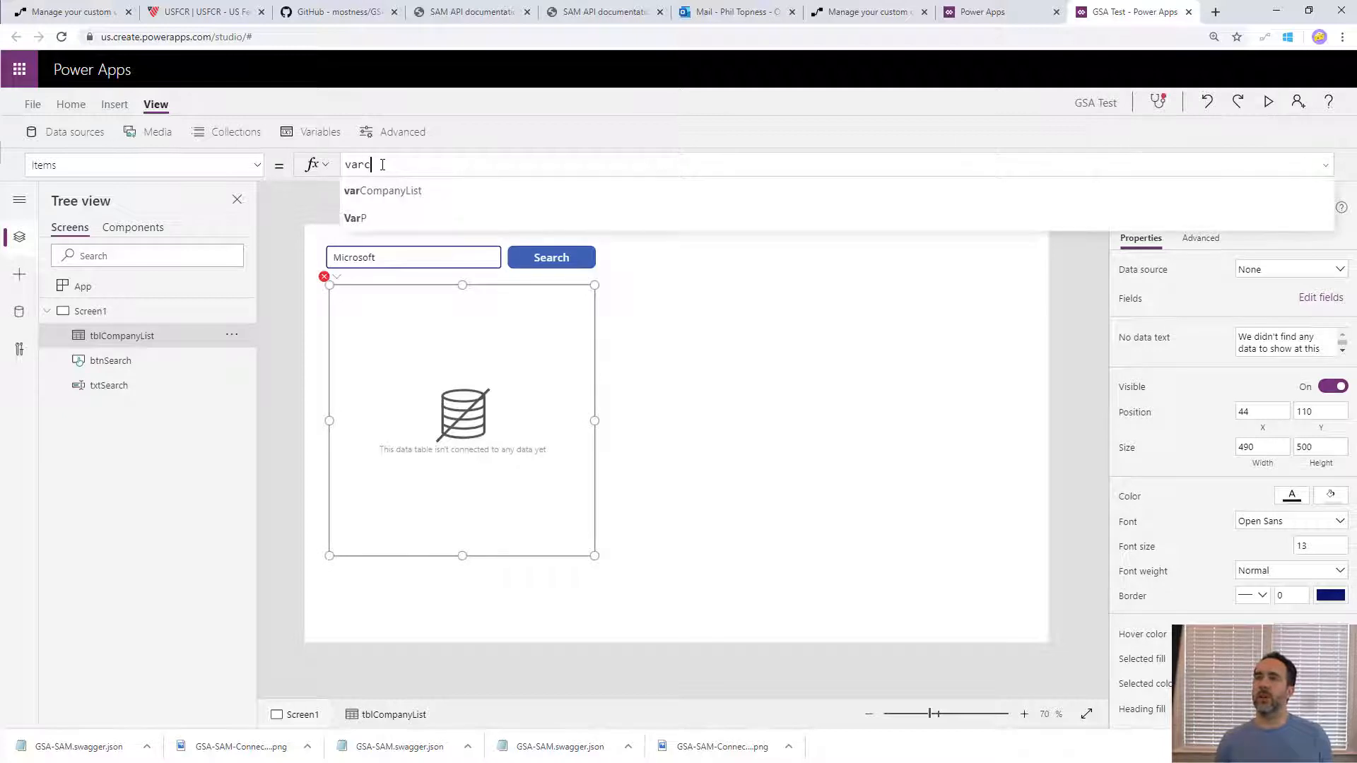
{"action": "left_click", "coordinate": [382, 194]}
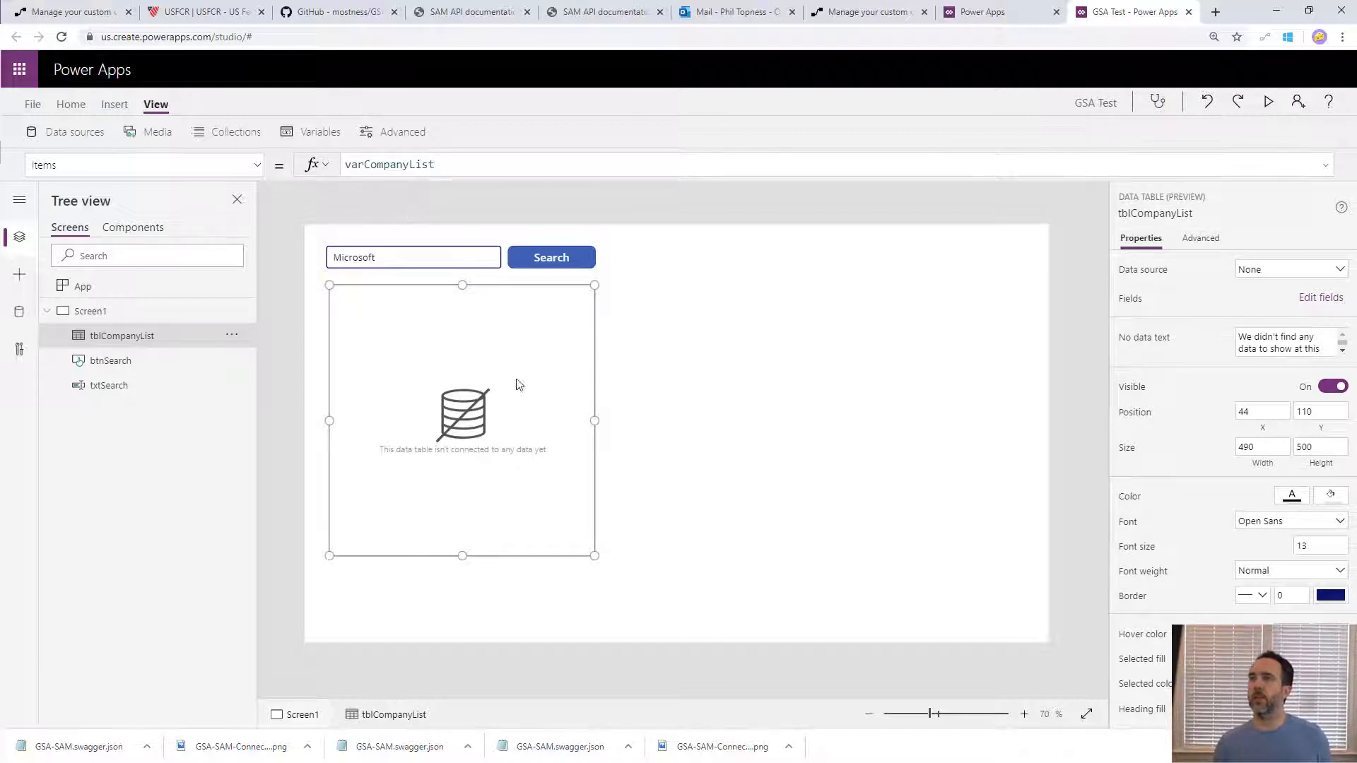
- Add the fields legalBusinessName, duns and cage to tblCompanyList
{"action": "left_click", "coordinate": [1319, 298]}
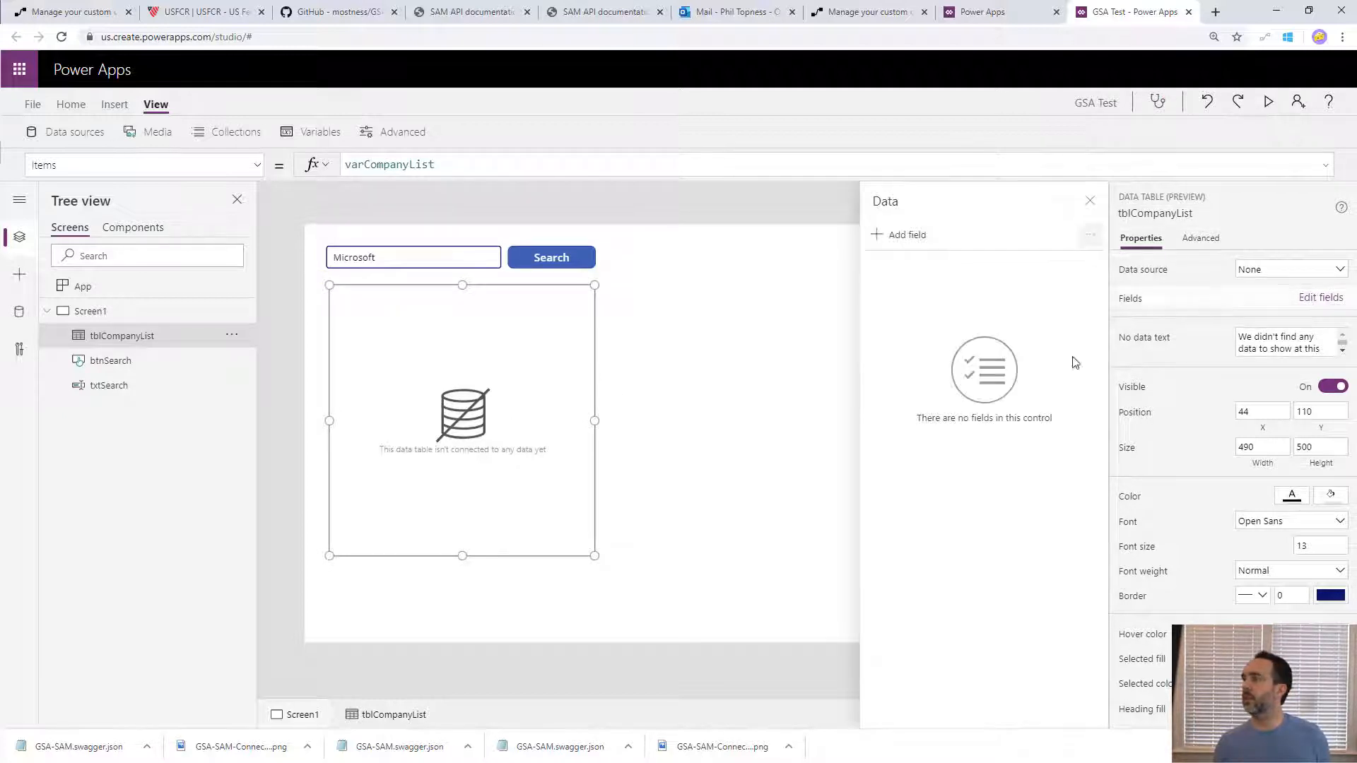
{"action": "left_click", "coordinate": [905, 236]}
{"action": "scroll", "coordinate": [911, 480], "scroll_direction": "down", "scroll_amount": 2}
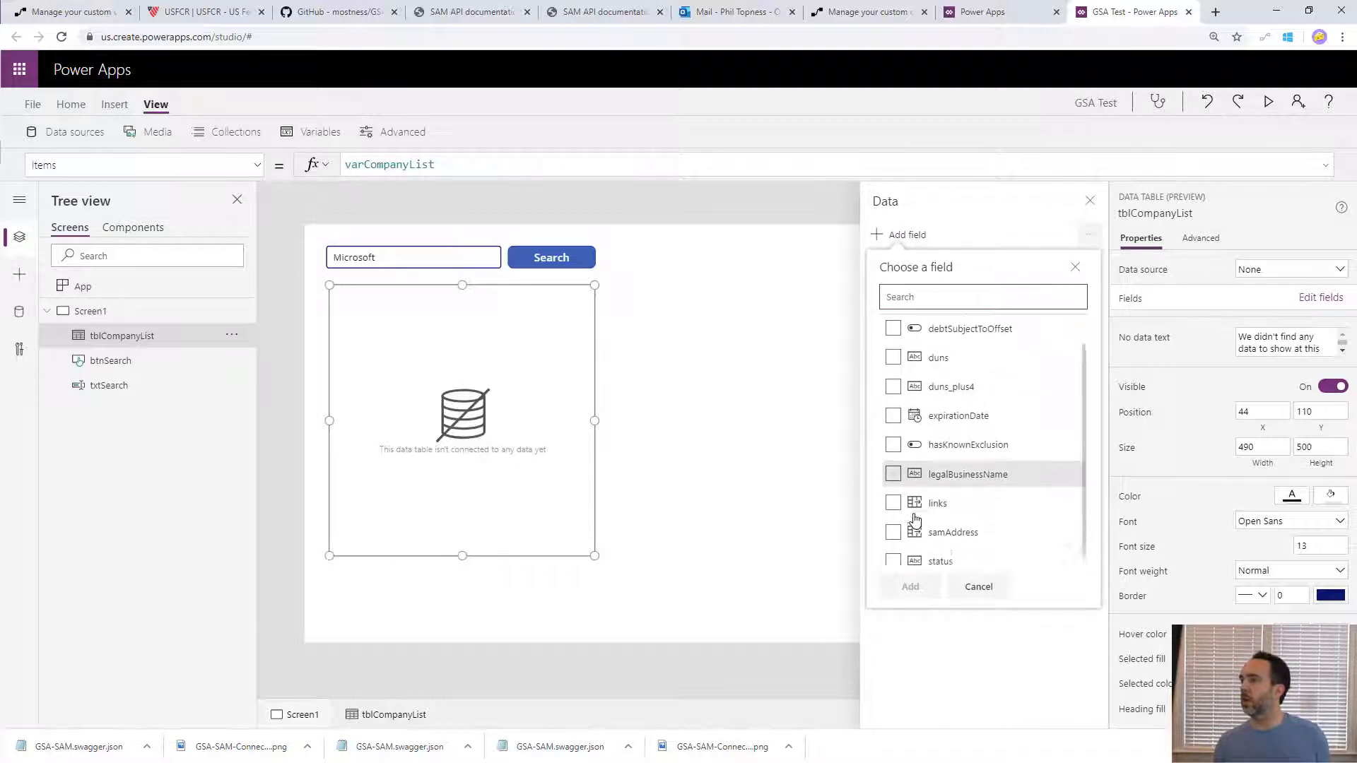
{"action": "left_click", "coordinate": [894, 465]}
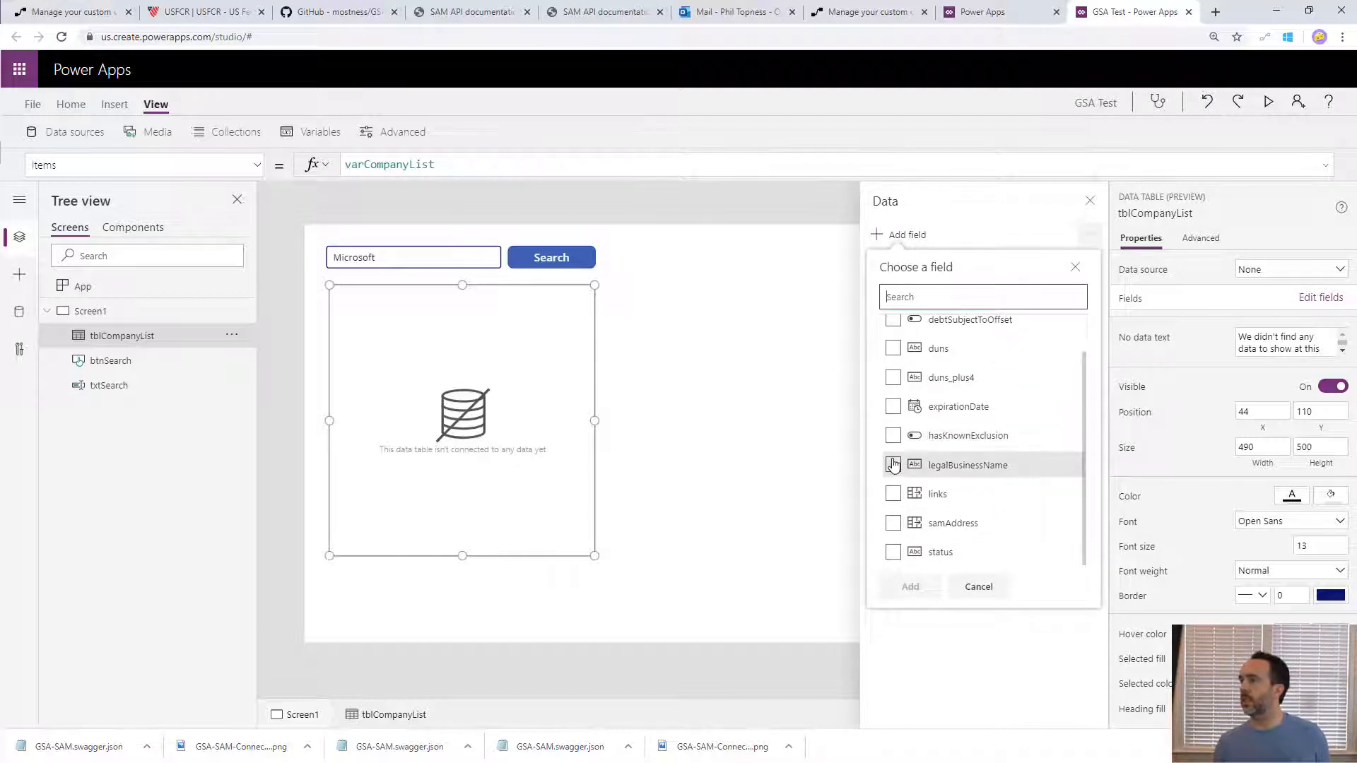
{"action": "scroll", "coordinate": [899, 424], "scroll_direction": "up", "scroll_amount": 1}
{"action": "left_click", "coordinate": [895, 393]}
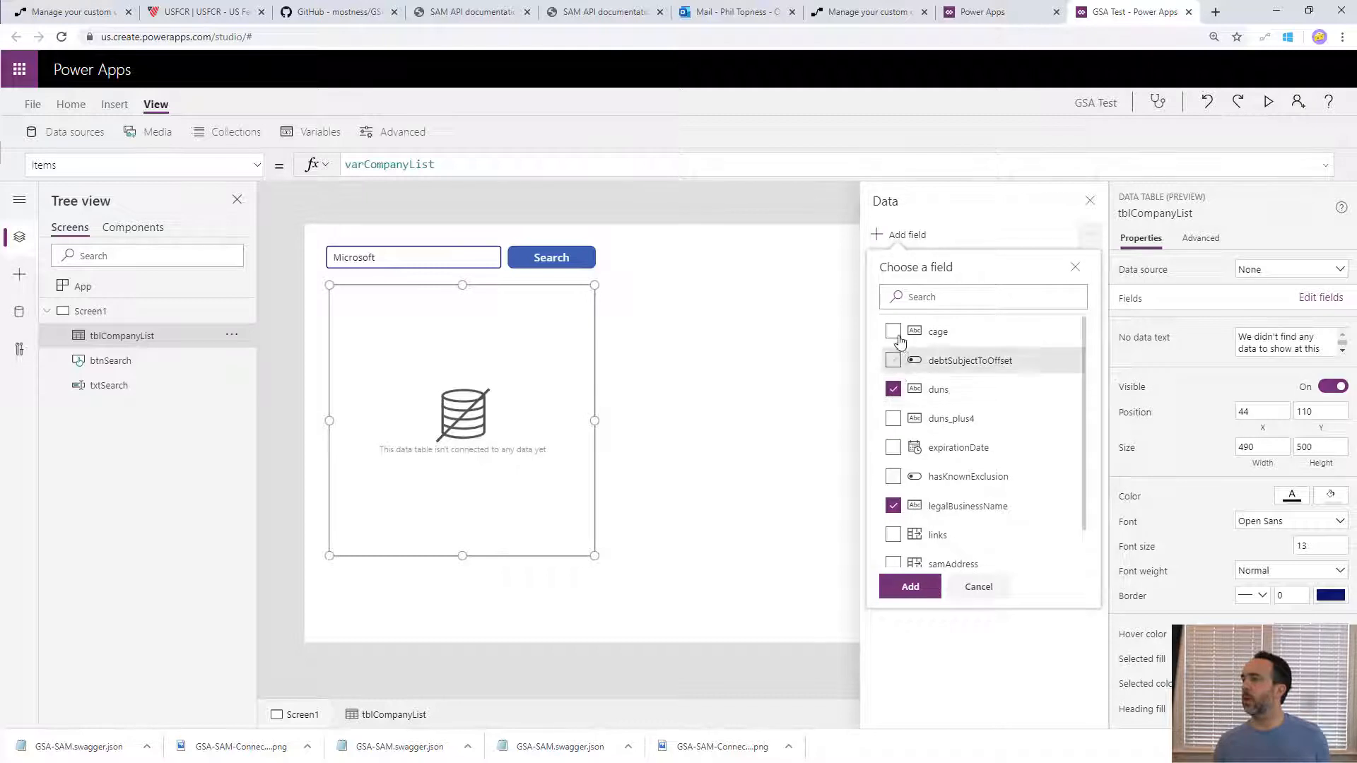
{"action": "left_click", "coordinate": [913, 592]}
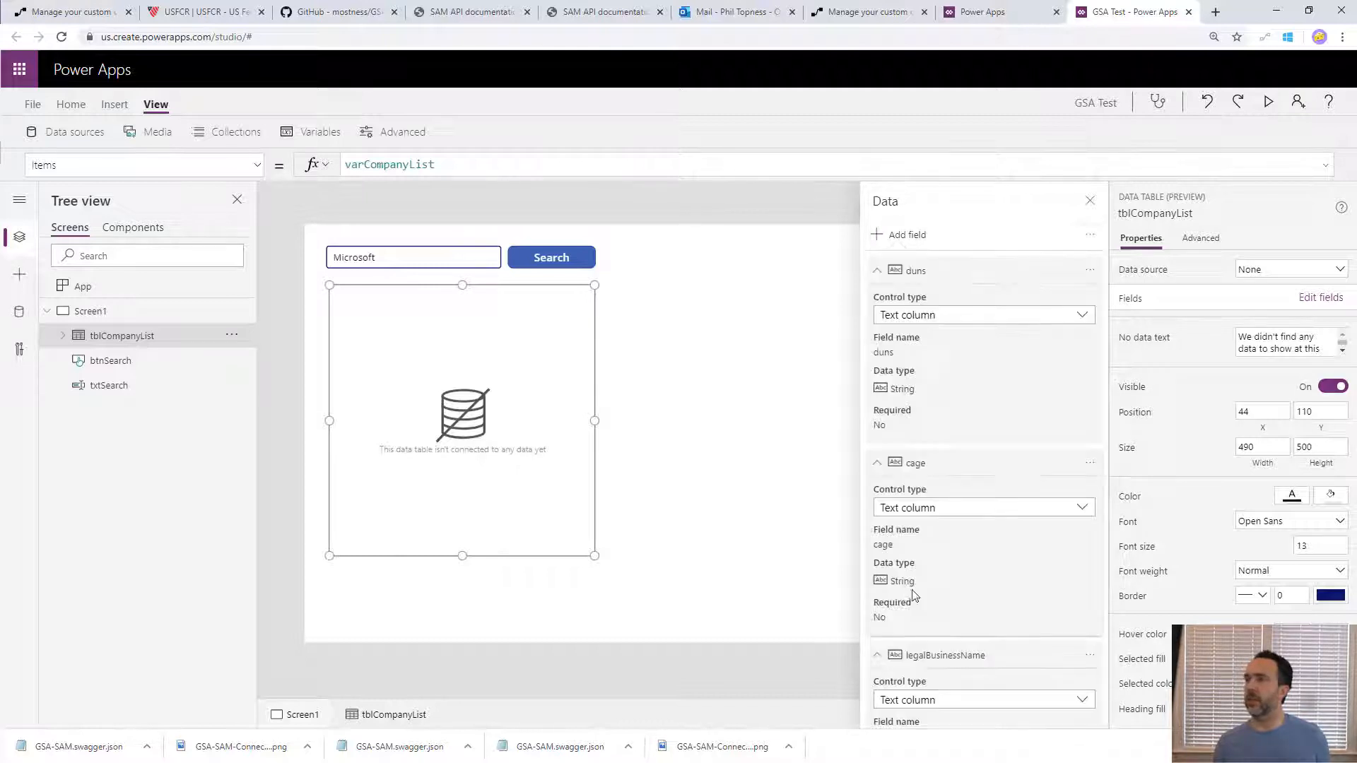
- Preview the app, run the company search for Microsoft, and return to editing
{"action": "left_click", "coordinate": [749, 531]}
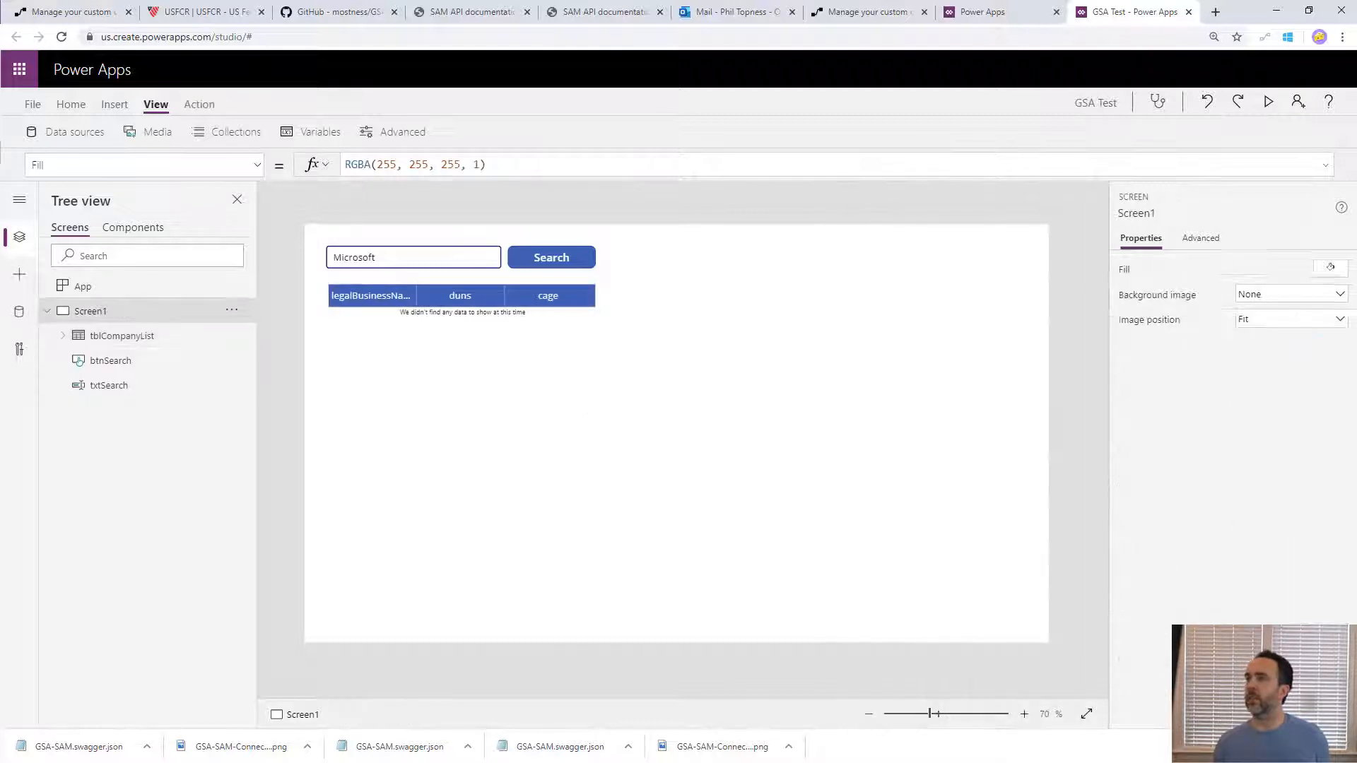
{"action": "left_click", "coordinate": [1269, 101]}
{"action": "left_click", "coordinate": [497, 106]}
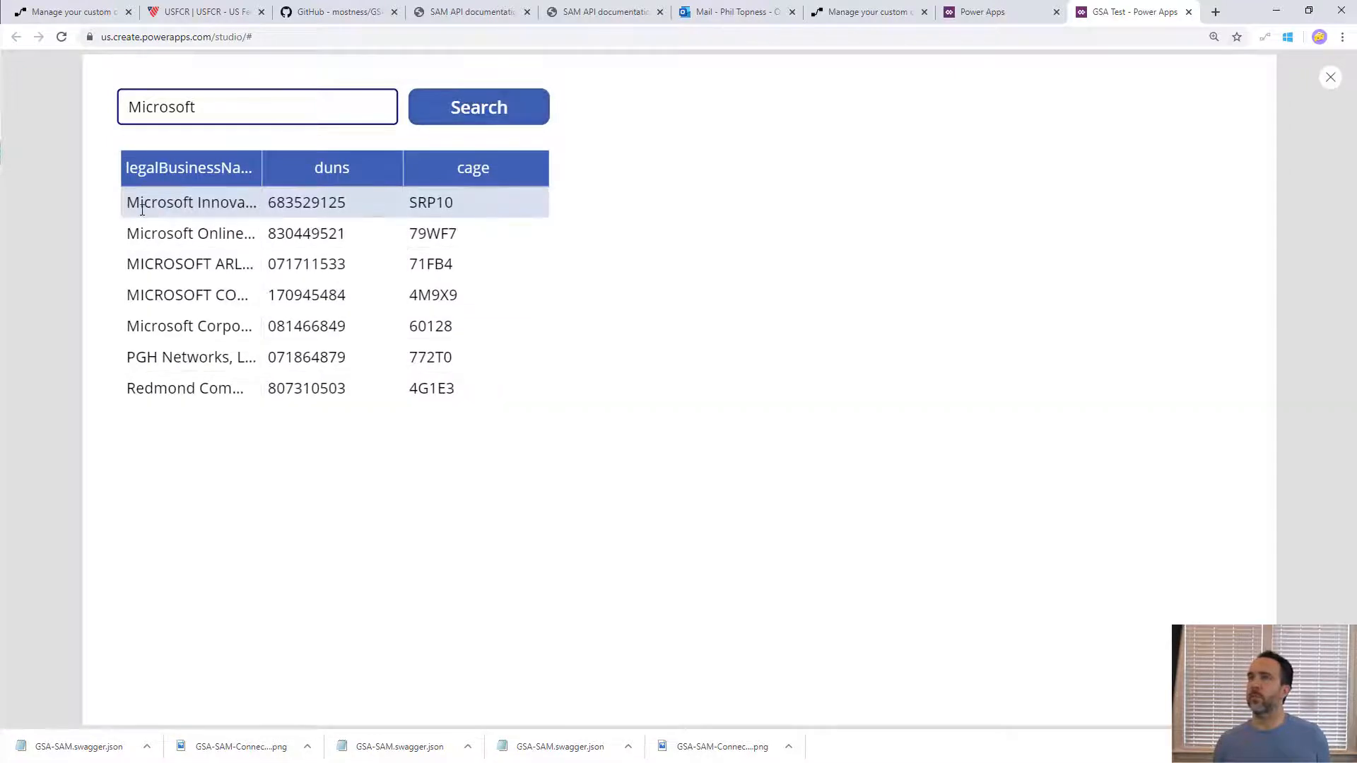
{"action": "key", "text": "Escape"}
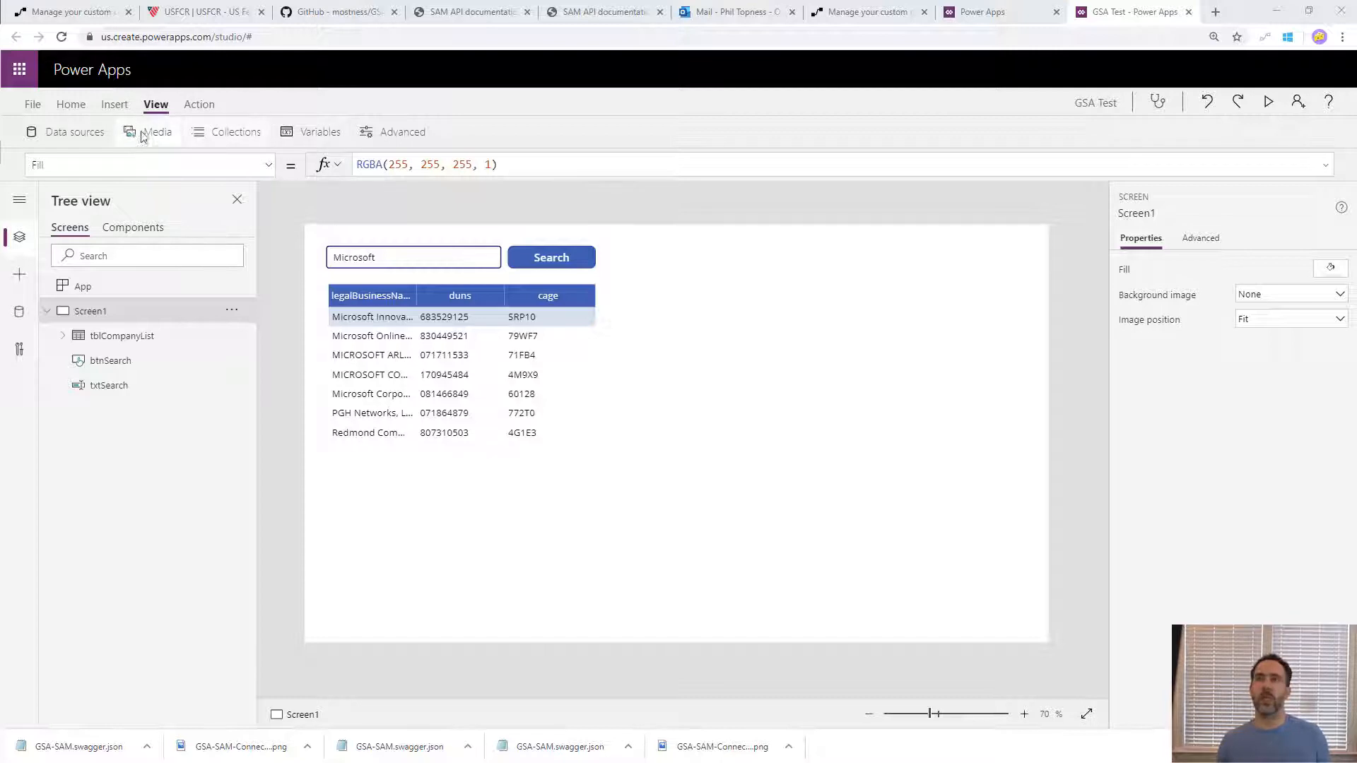
- Insert a label in the empty area beside the search controls and set its text to Company Name
{"action": "left_click", "coordinate": [101, 95]}
{"action": "left_click", "coordinate": [106, 104]}
{"action": "left_click", "coordinate": [156, 132]}
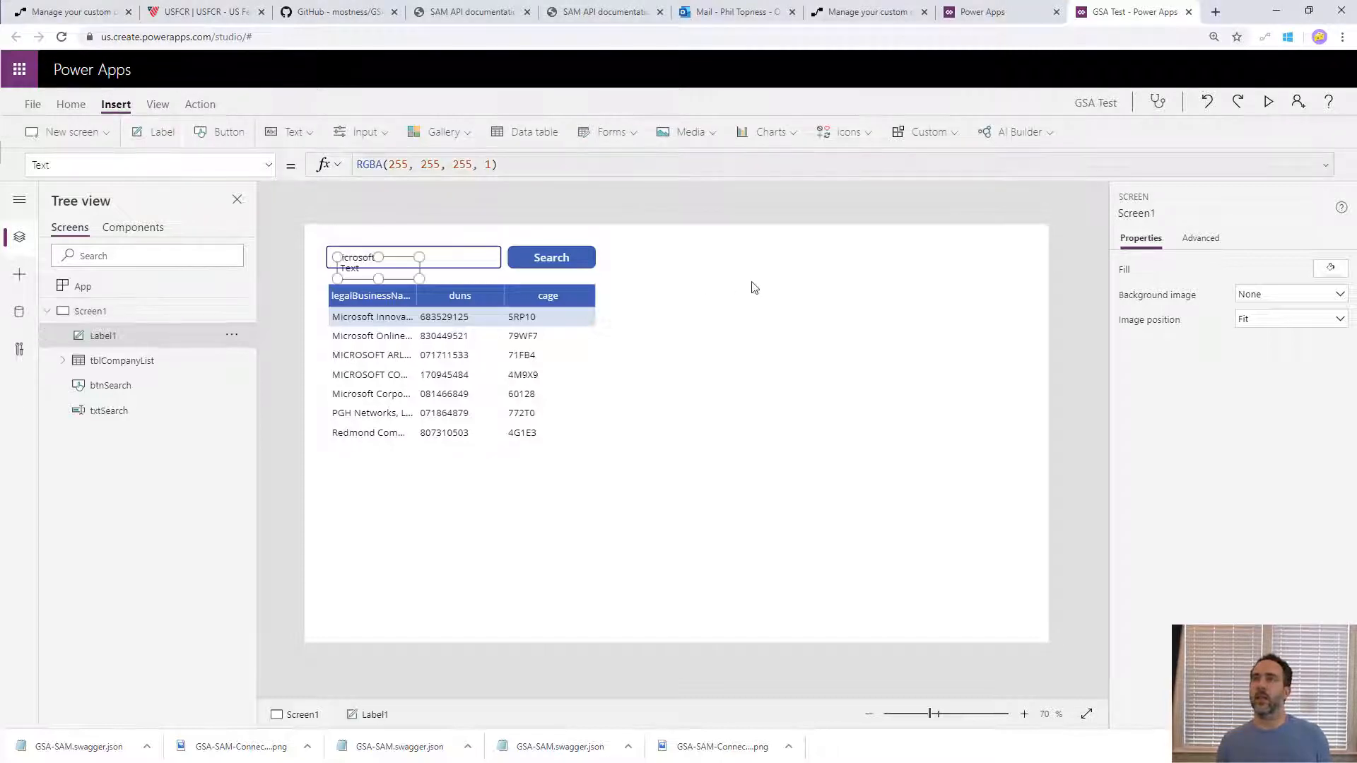
{"action": "left_click_drag", "start_coordinate": [373, 282], "coordinate": [717, 270]}
{"action": "left_click", "coordinate": [718, 270]}
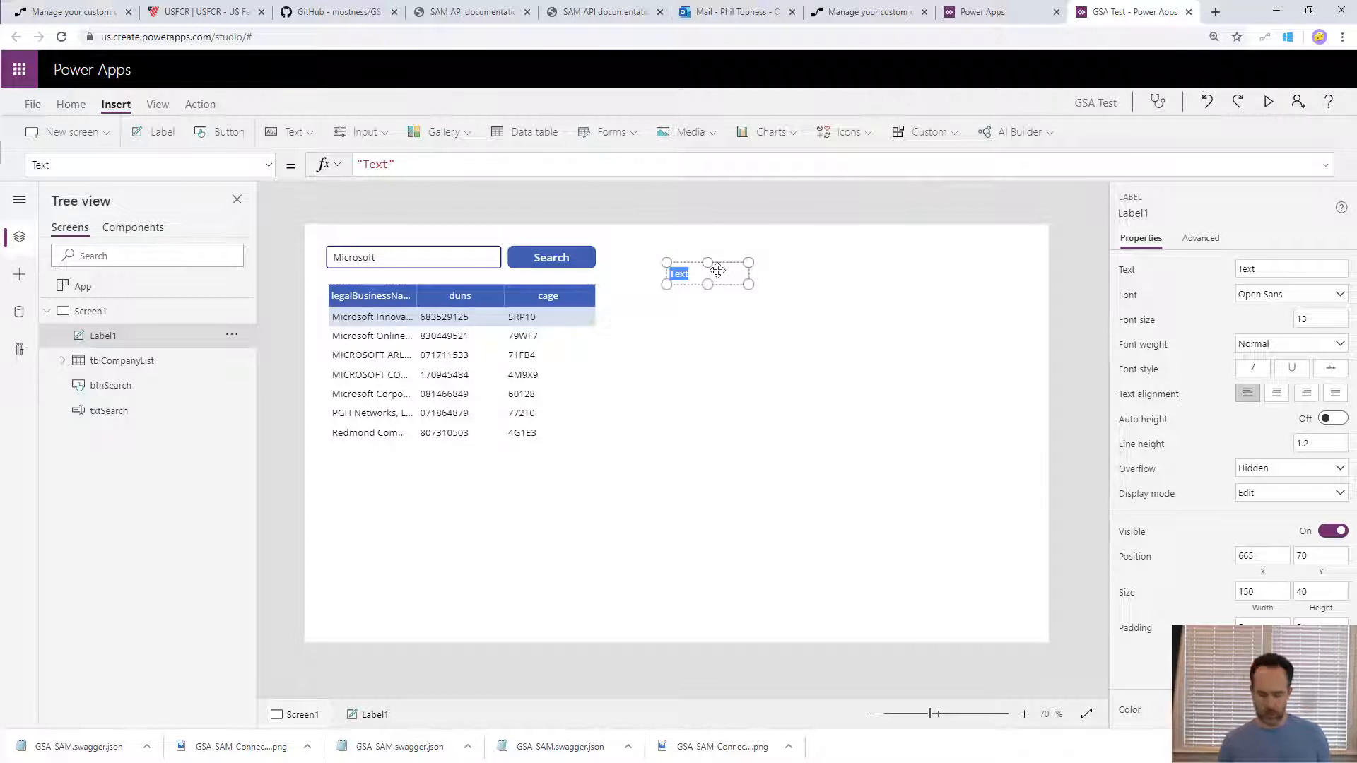
{"action": "type", "text": "Company Name"}
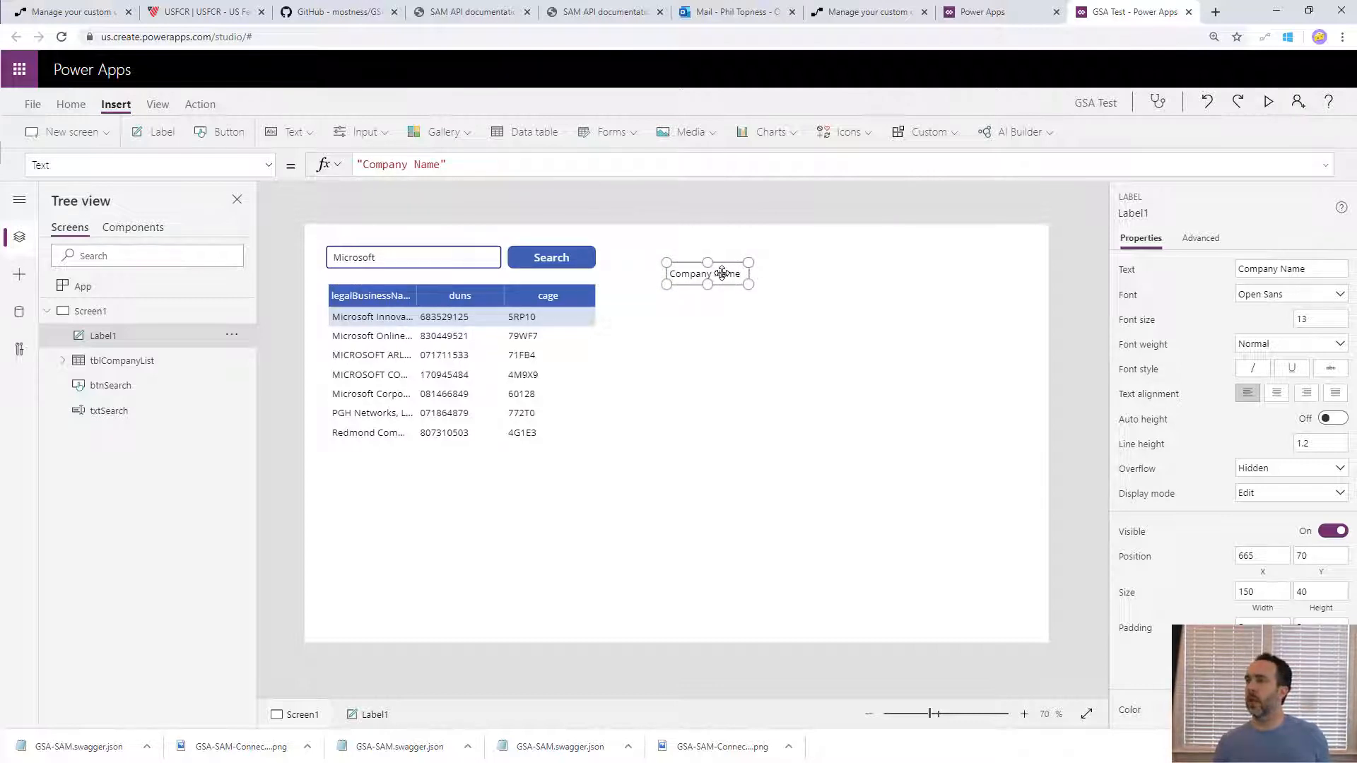
- Duplicate the Company Name label directly below it, set the copy's text to Company Contact, and widen it to about 214
{"action": "key", "text": "ctrl+c"}
{"action": "key", "text": "ctrl+v"}
{"action": "left_click_drag", "start_coordinate": [382, 267], "coordinate": [710, 306]}
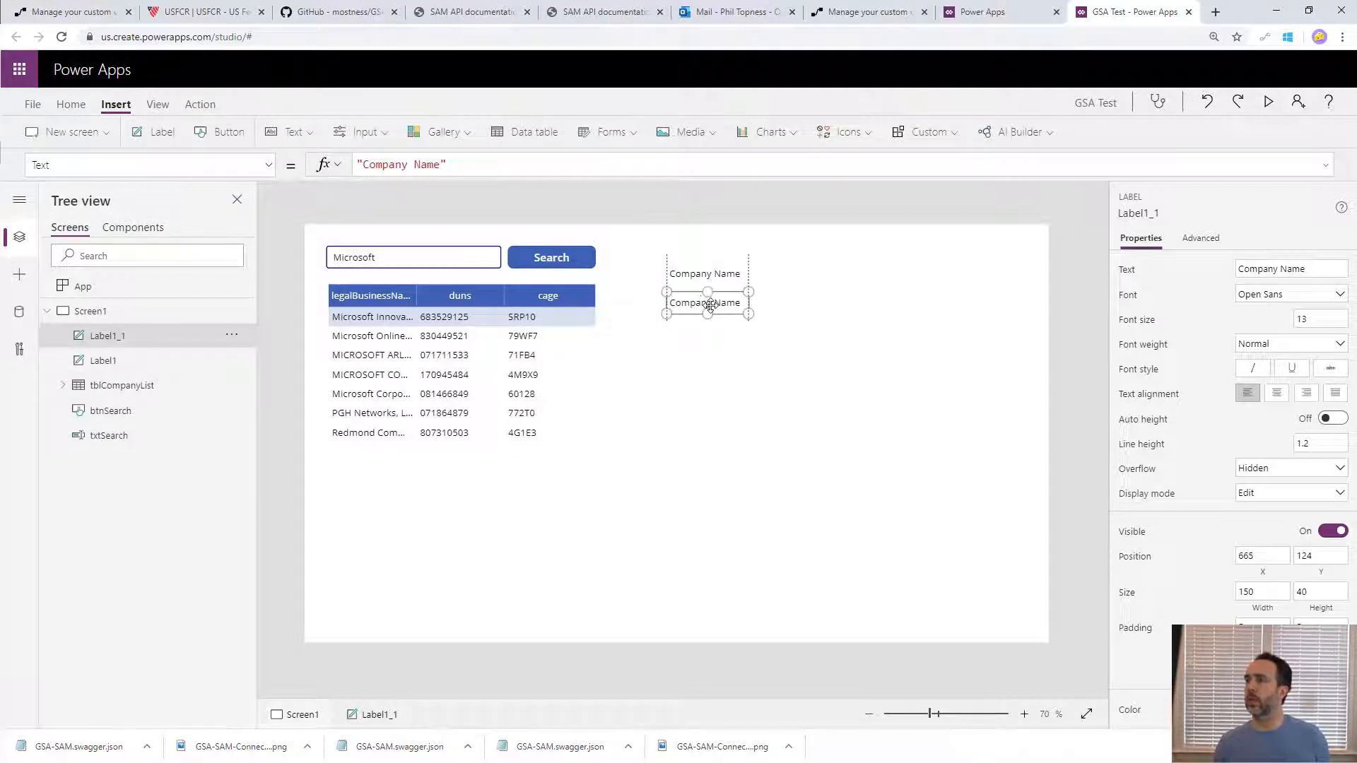
{"action": "double_click", "coordinate": [710, 305]}
{"action": "type", "text": "Company Conte"}
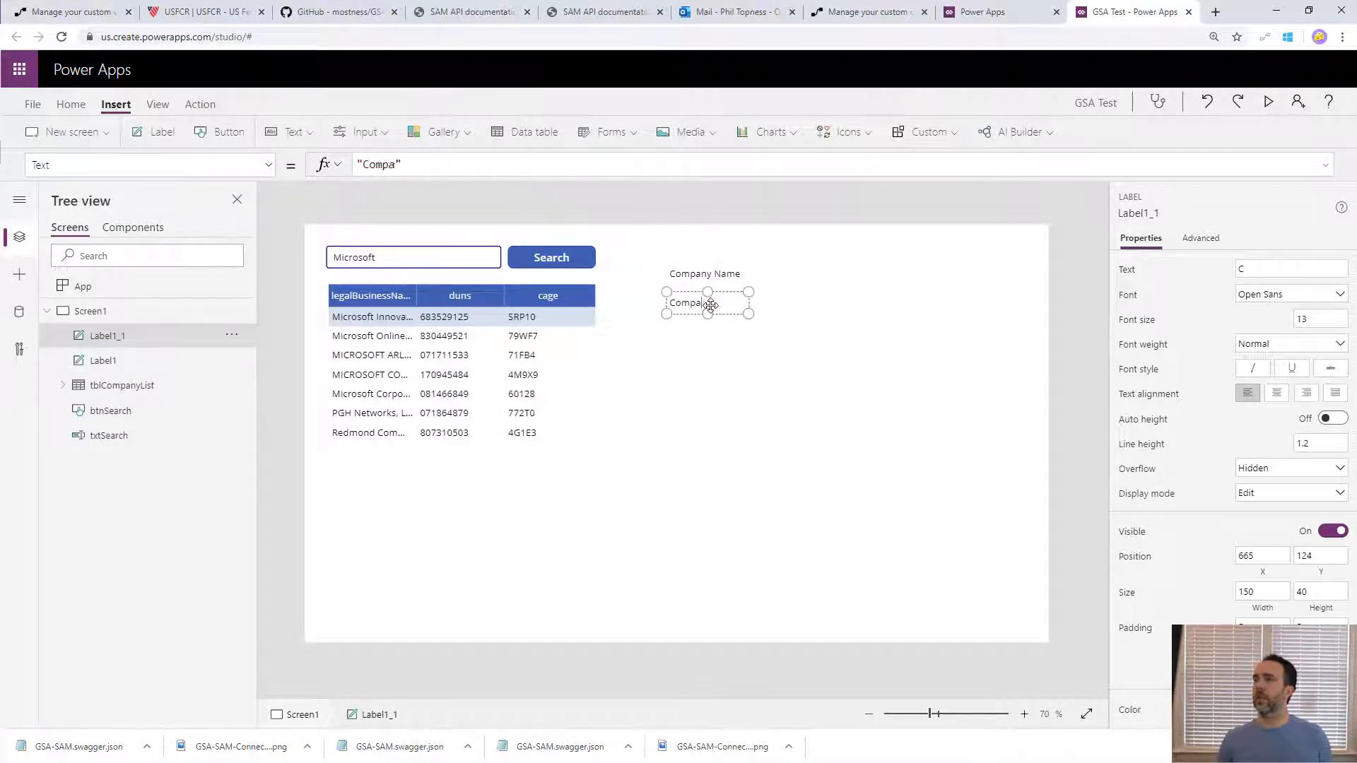
{"action": "type", "text": "act"}
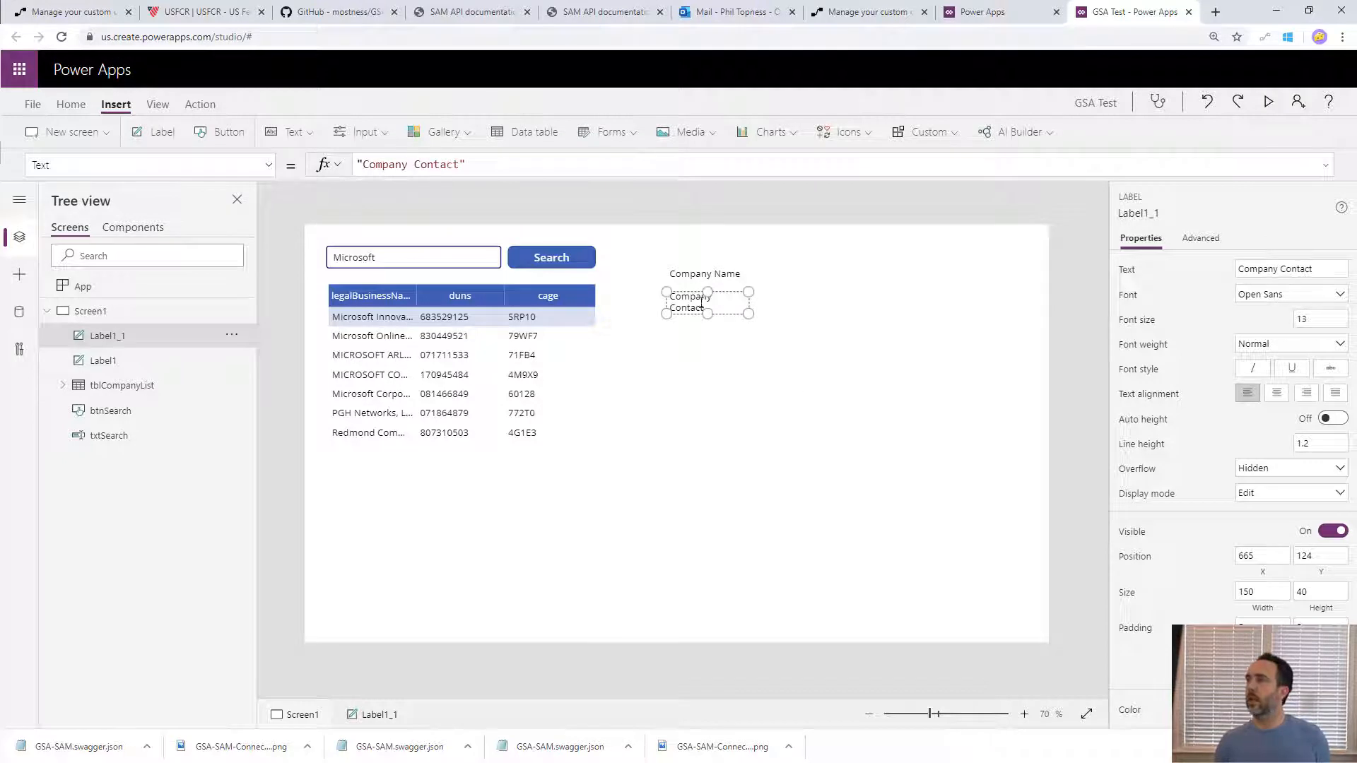
{"action": "left_click_drag", "start_coordinate": [745, 313], "coordinate": [782, 313]}
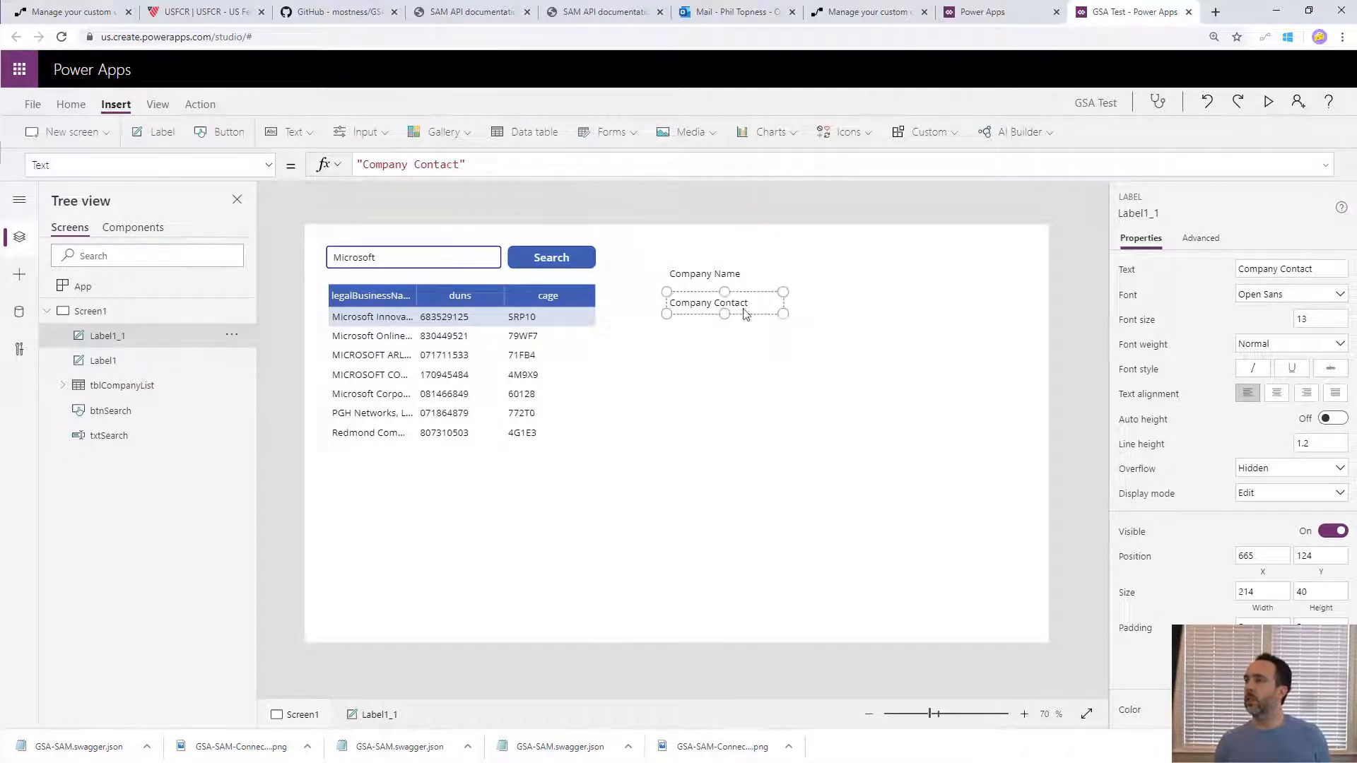
- Duplicate both labels beside the originals and widen the copies to about 381 for Company Name and 408 for Company Contact
{"action": "left_click", "coordinate": [739, 275]}
{"action": "left_click", "coordinate": [733, 304], "text": "shift"}
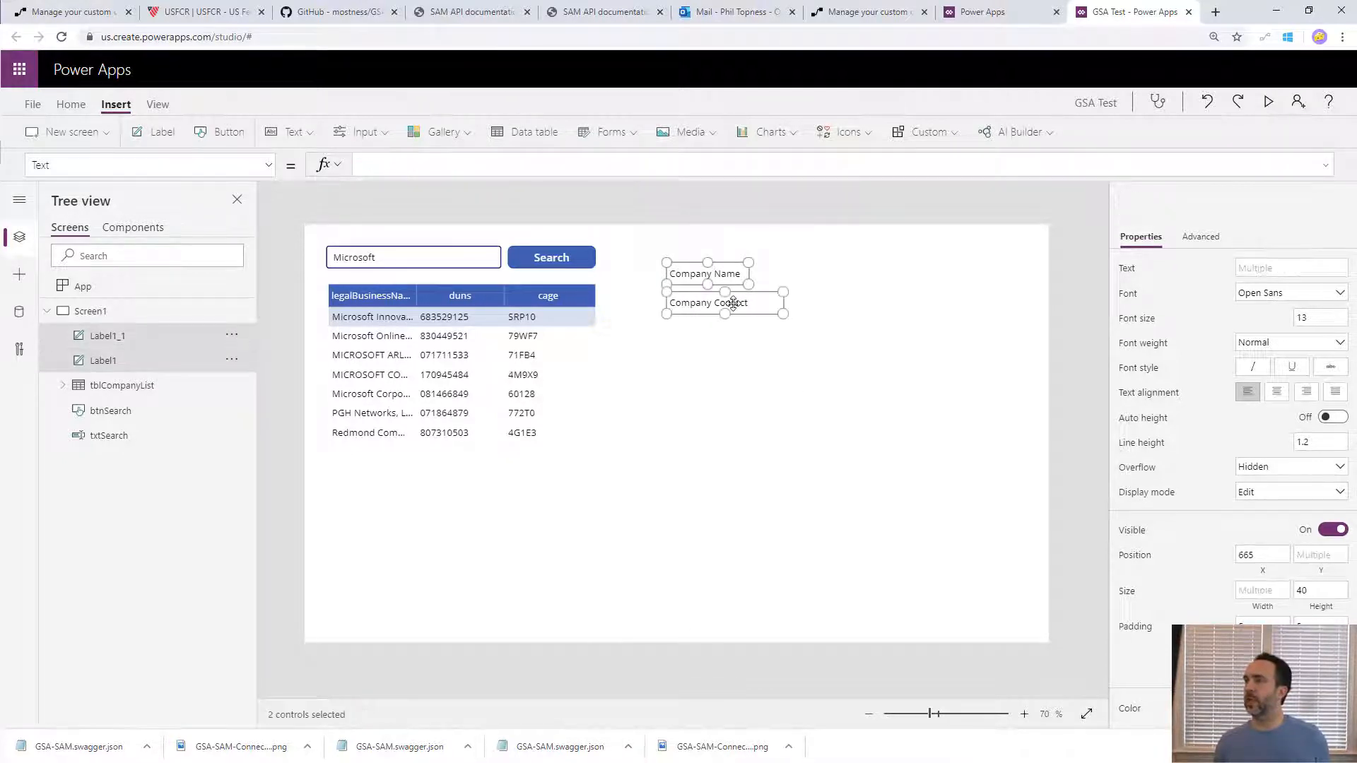
{"action": "key", "text": "ctrl+c"}
{"action": "key", "text": "ctrl+v"}
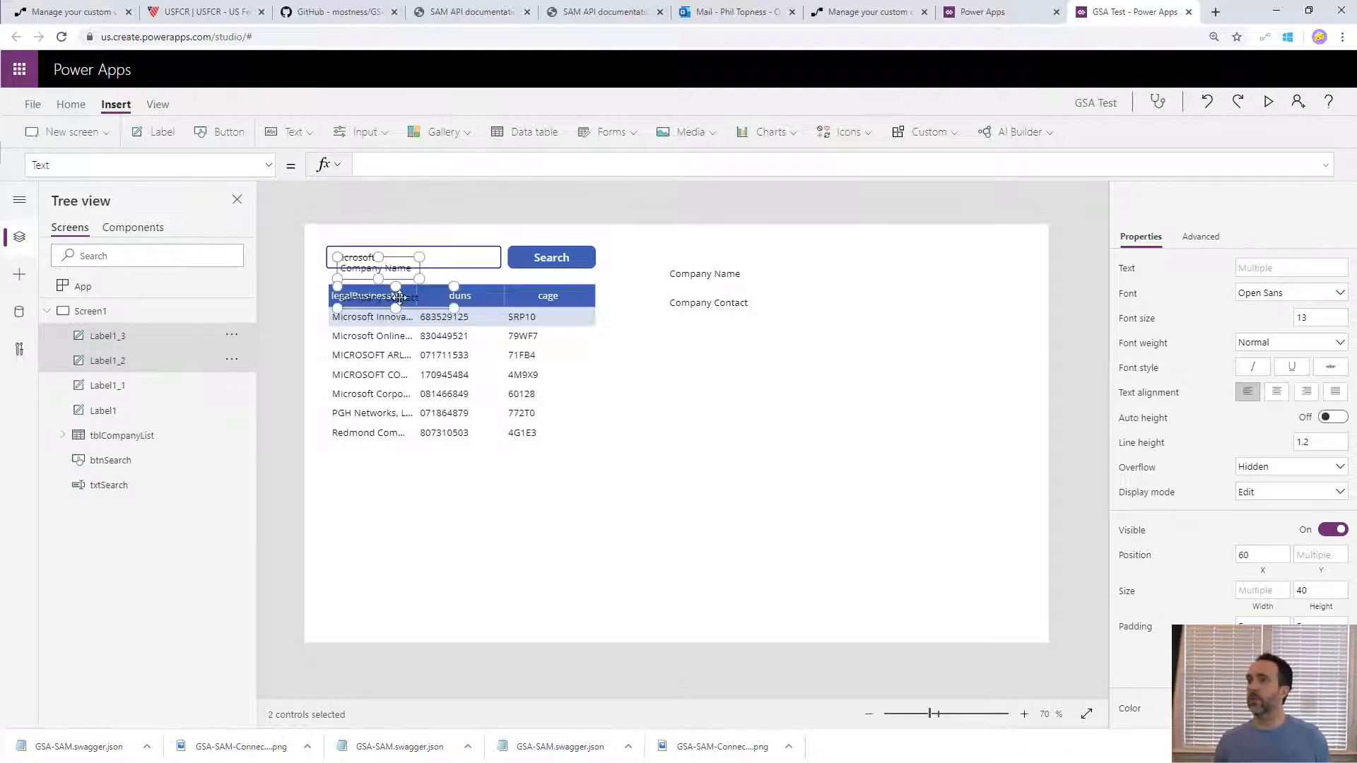
{"action": "left_click_drag", "start_coordinate": [401, 298], "coordinate": [978, 283]}
{"action": "left_click", "coordinate": [856, 339]}
{"action": "left_click", "coordinate": [852, 275]}
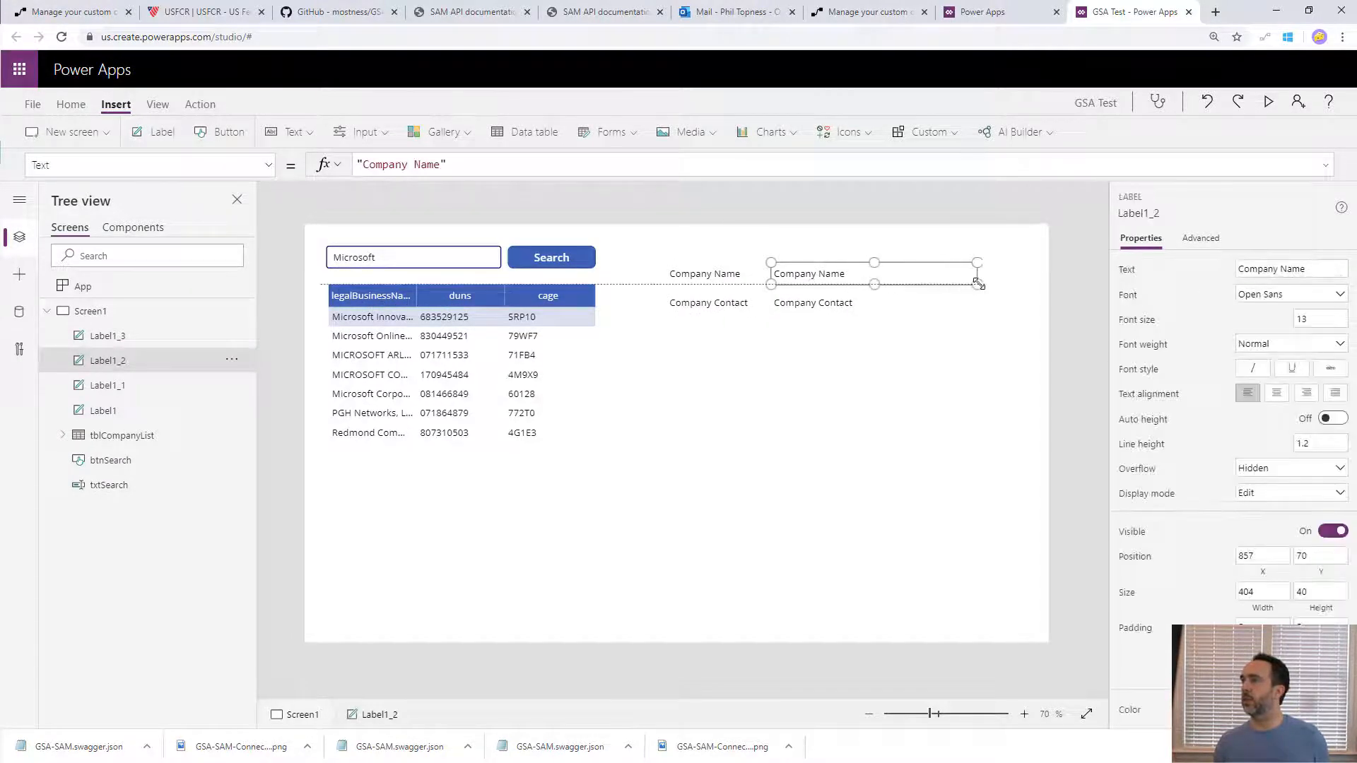
{"action": "left_click", "coordinate": [873, 302]}
{"action": "left_click_drag", "start_coordinate": [895, 312], "coordinate": [983, 311]}
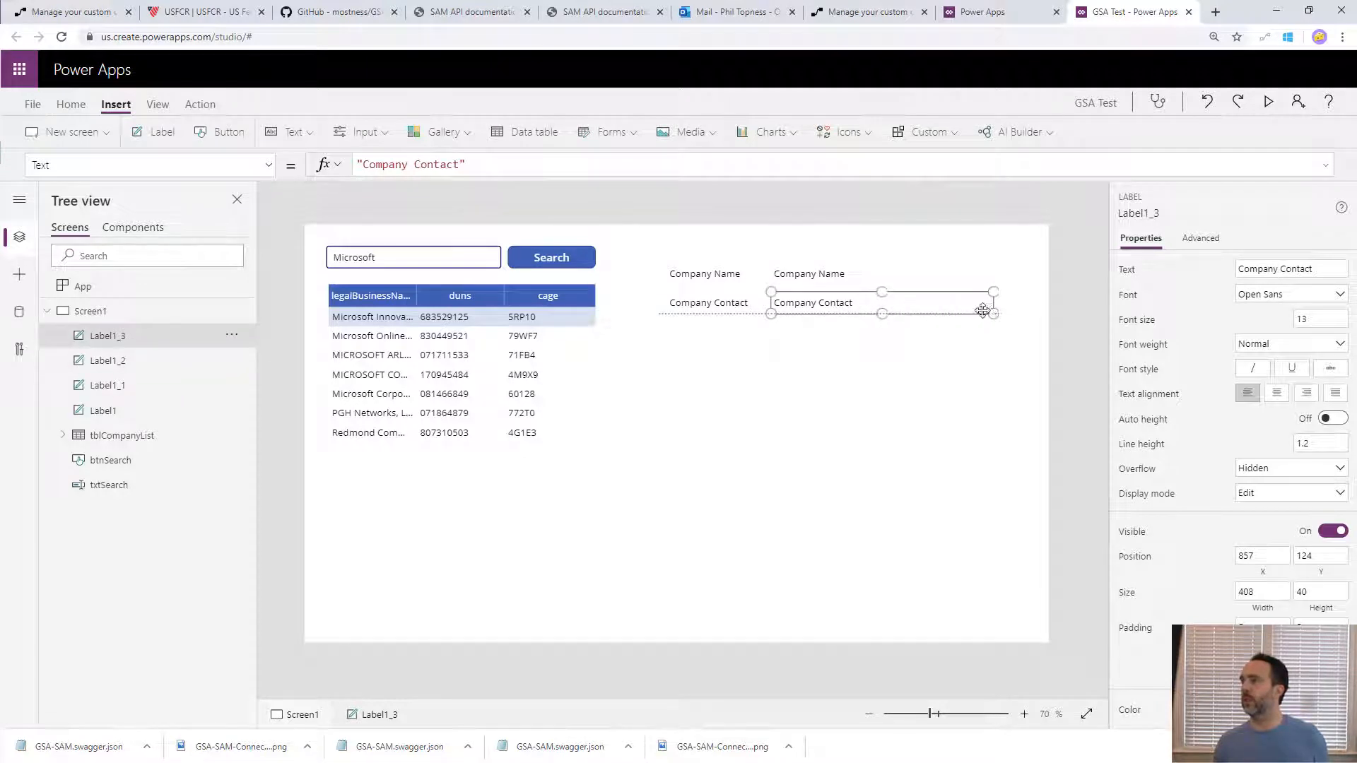
- Set the font weight of the original Company Name and Company Contact labels to Semibold
{"action": "left_click", "coordinate": [704, 273]}
{"action": "left_click", "coordinate": [713, 303], "text": "shift"}
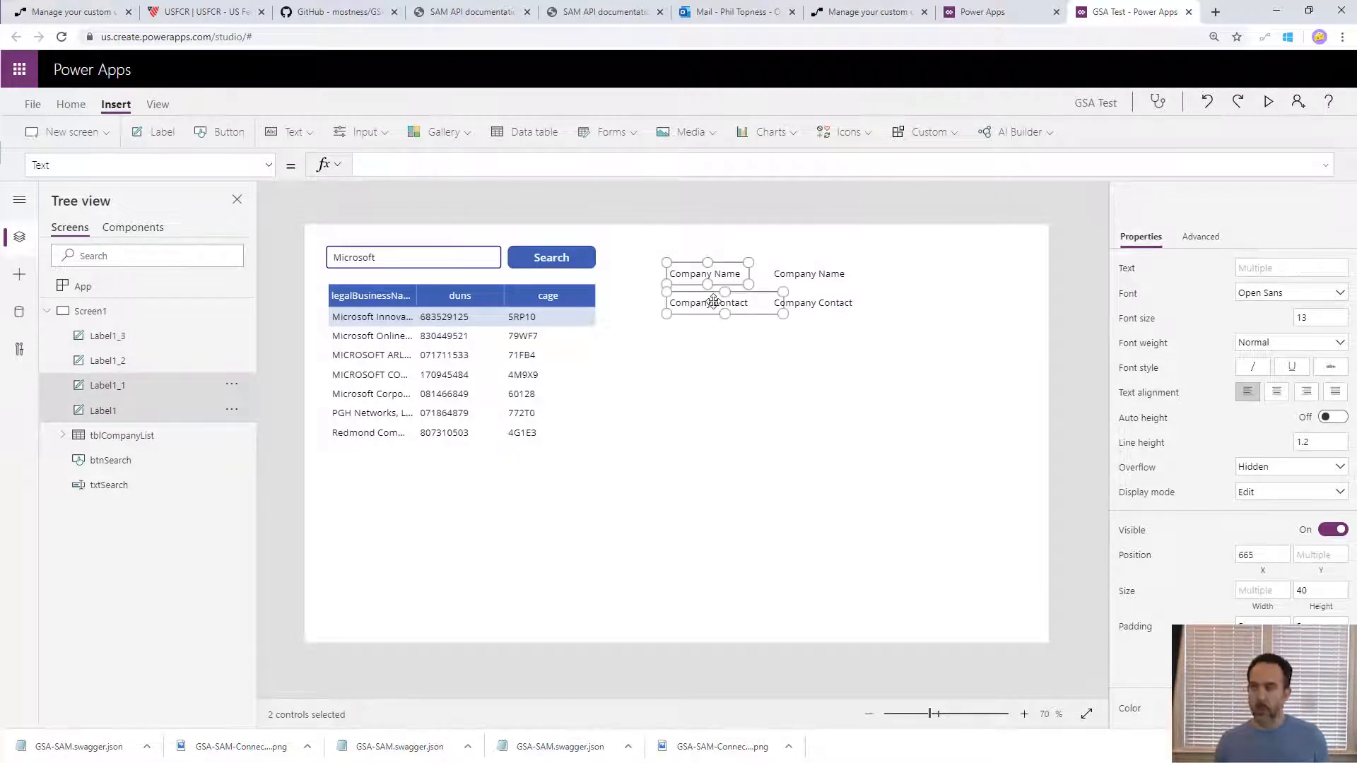
{"action": "key", "text": "ctrl+b"}
{"action": "key", "text": "ctrl+b"}
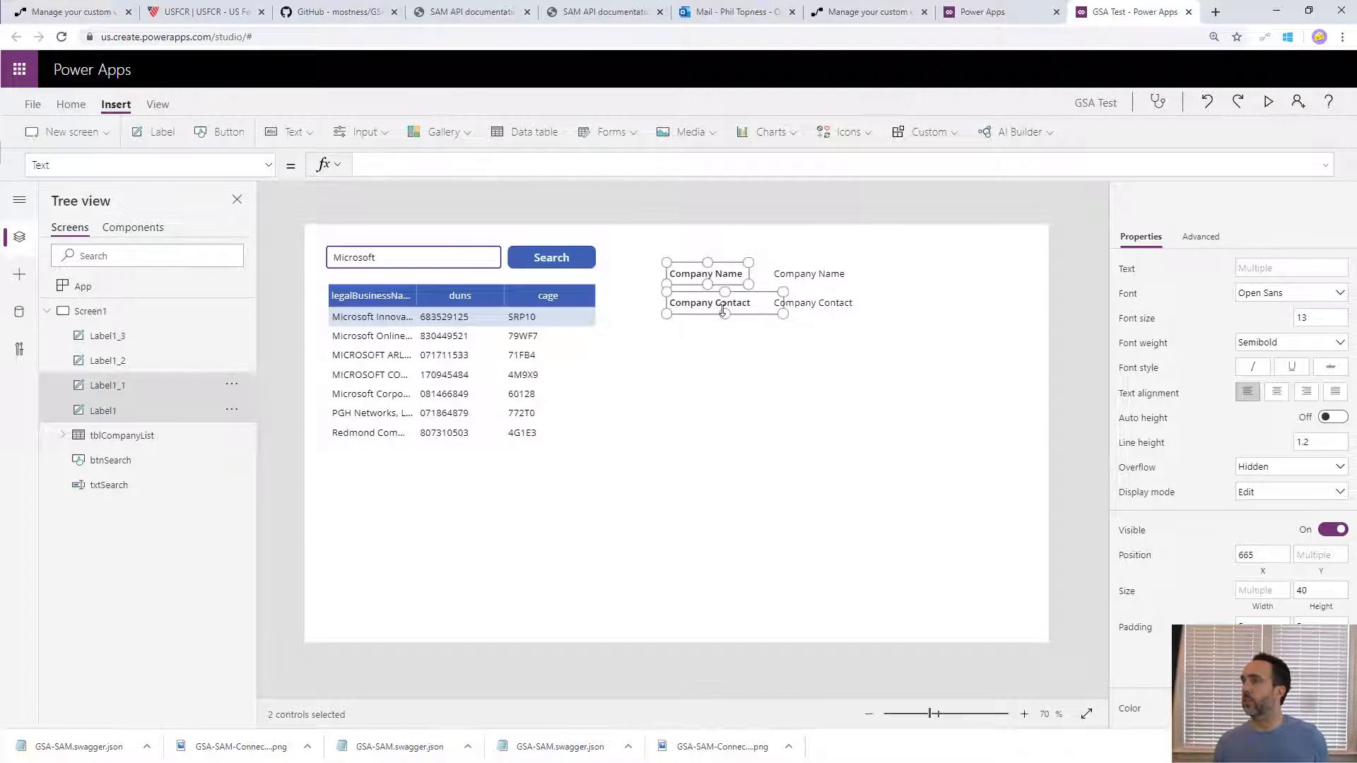
- Clear the text of the two copied labels, Label1_2 and Label1_3, beside the captions
{"action": "left_click", "coordinate": [813, 273]}
{"action": "left_click", "coordinate": [812, 273]}
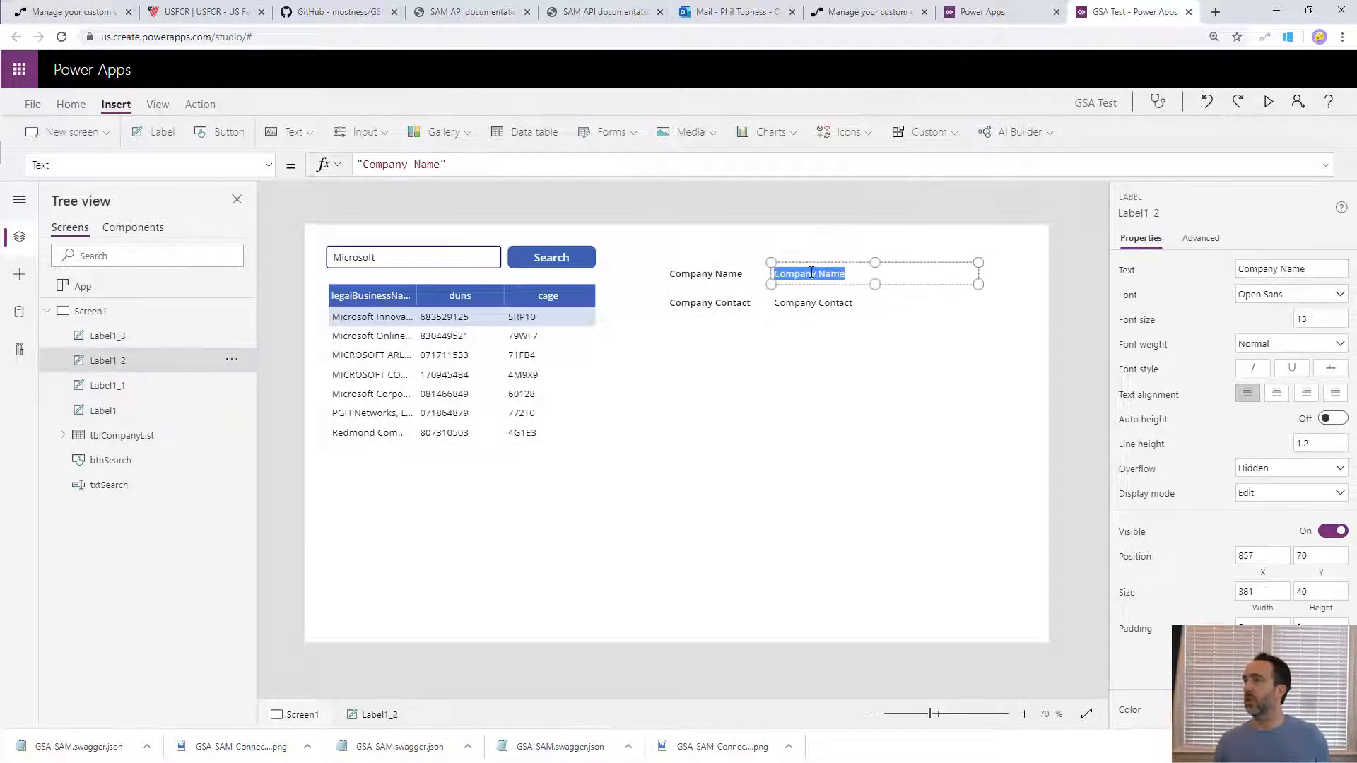
{"action": "key", "text": "BackSpace"}
{"action": "left_click", "coordinate": [827, 299]}
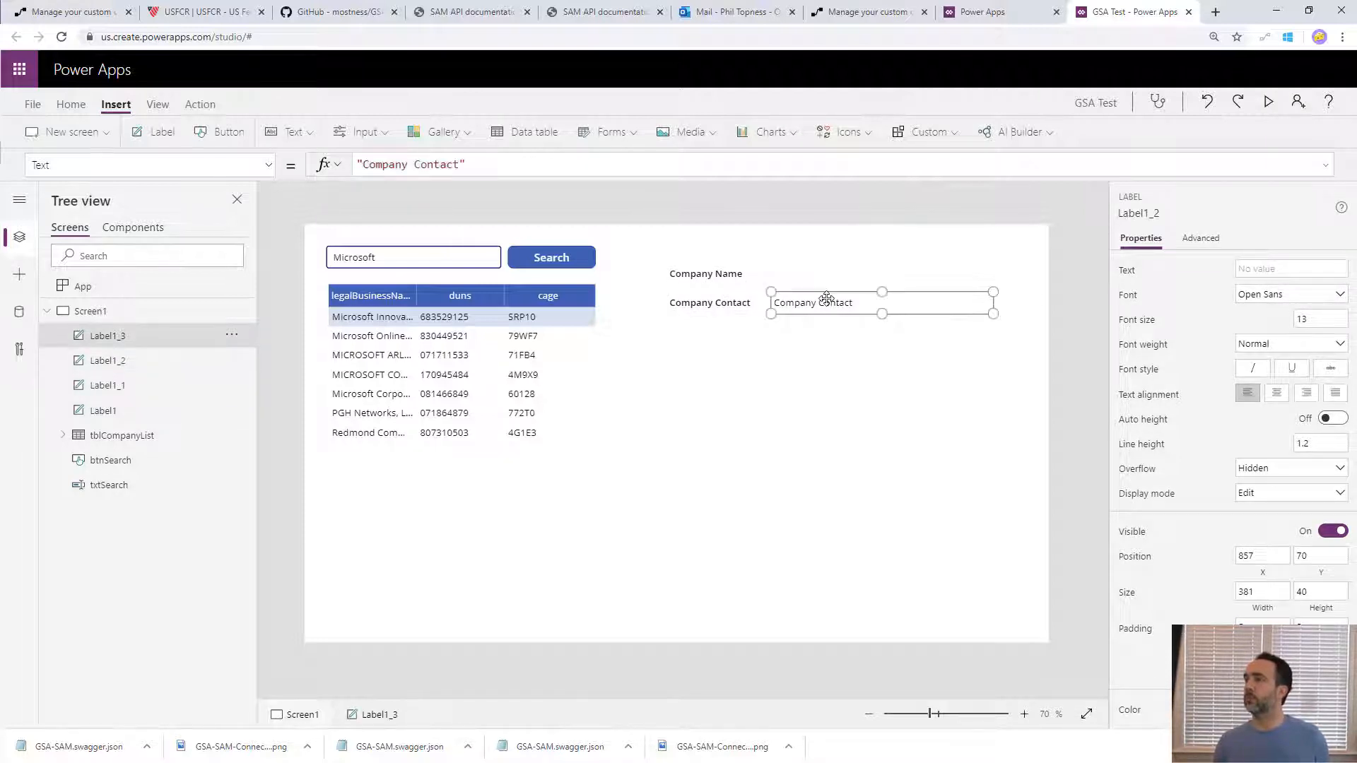
{"action": "left_click", "coordinate": [827, 298]}
{"action": "key", "text": "BackSpace"}
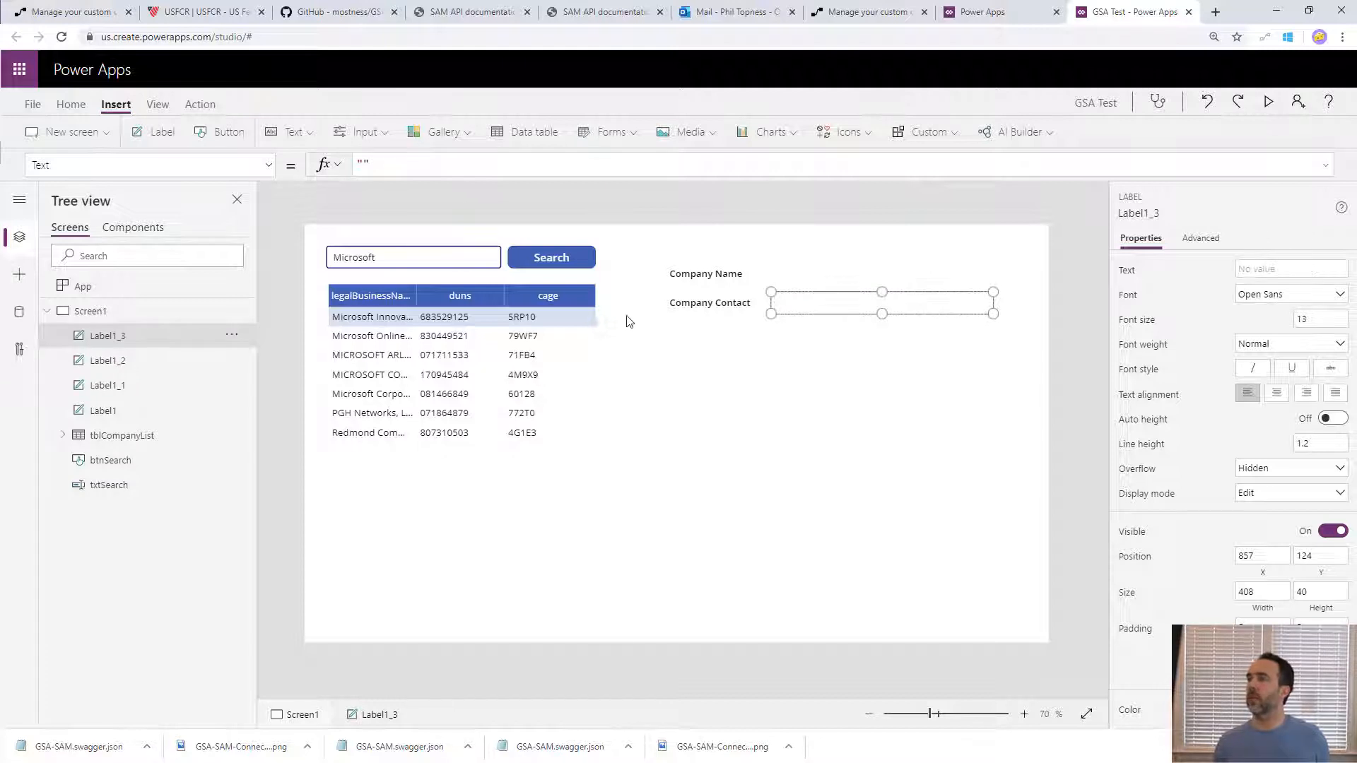
- Duplicate the Company Contact label below the original and set the copy's text to NAIC Codes
{"action": "left_click", "coordinate": [739, 311]}
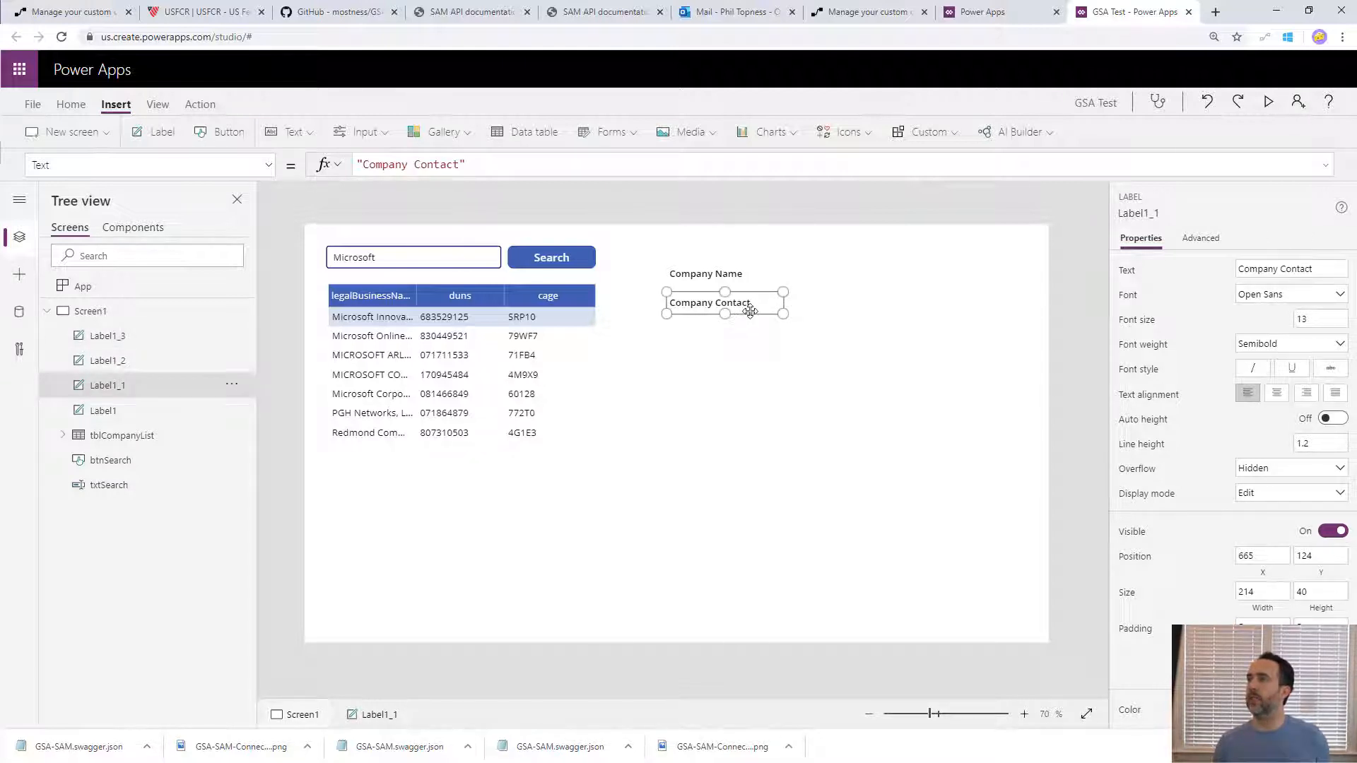
{"action": "key", "text": "ctrl+c"}
{"action": "key", "text": "ctrl+v"}
{"action": "left_click_drag", "start_coordinate": [417, 265], "coordinate": [755, 349]}
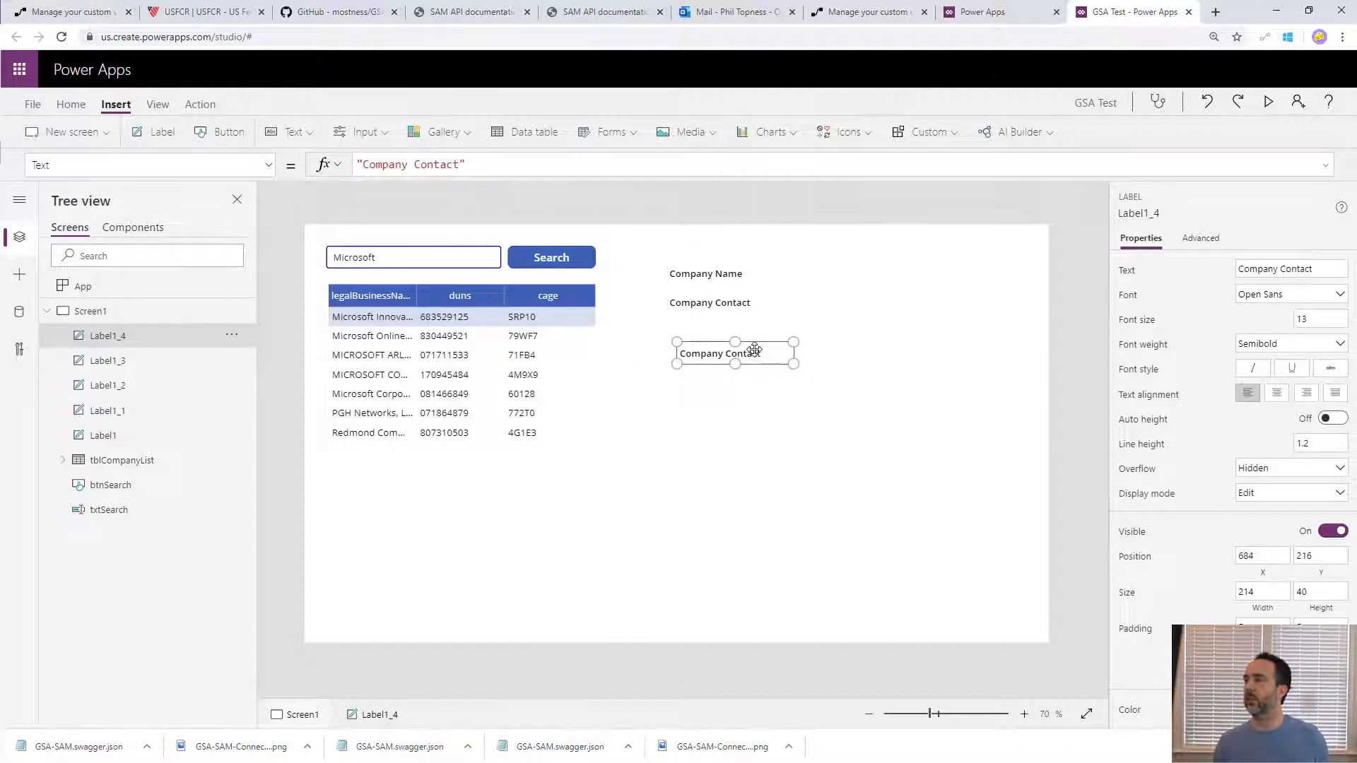
{"action": "double_click", "coordinate": [752, 351]}
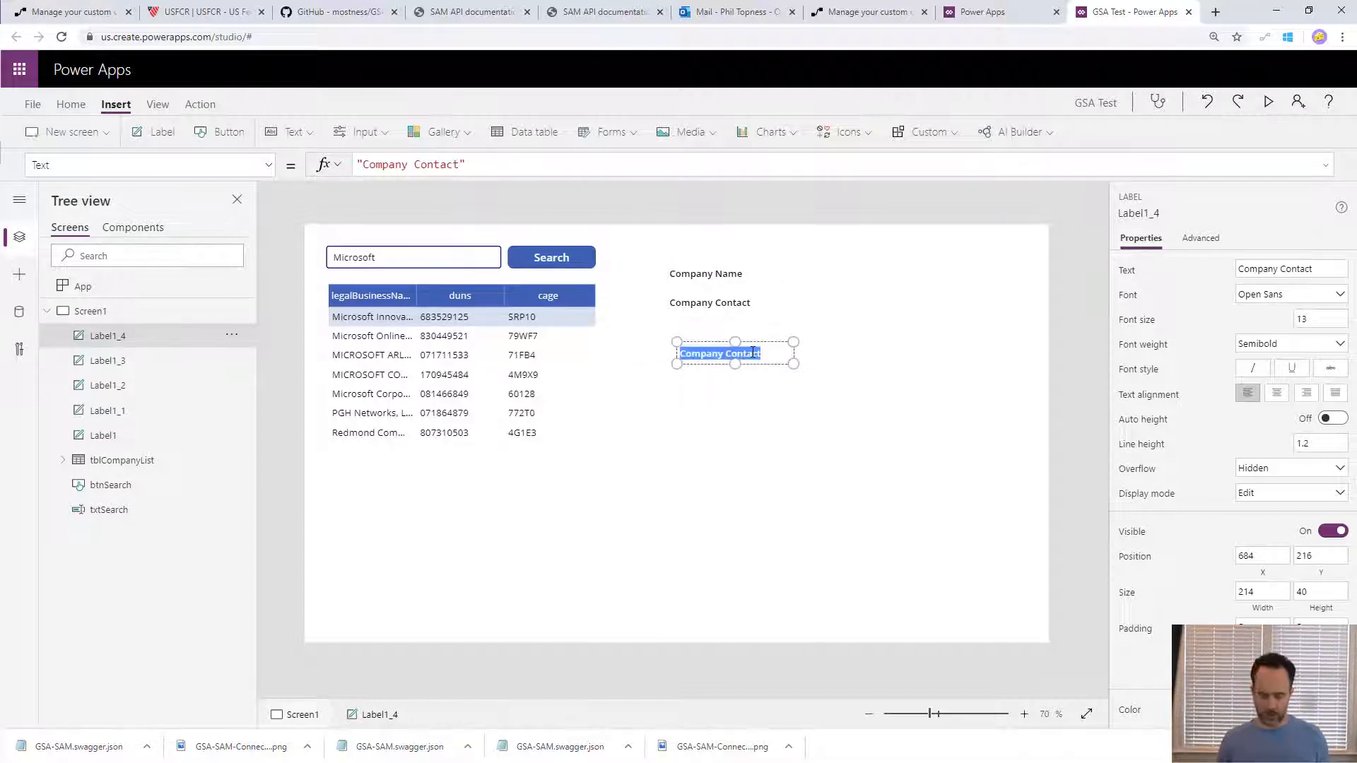
{"action": "type", "text": "NAIC"}
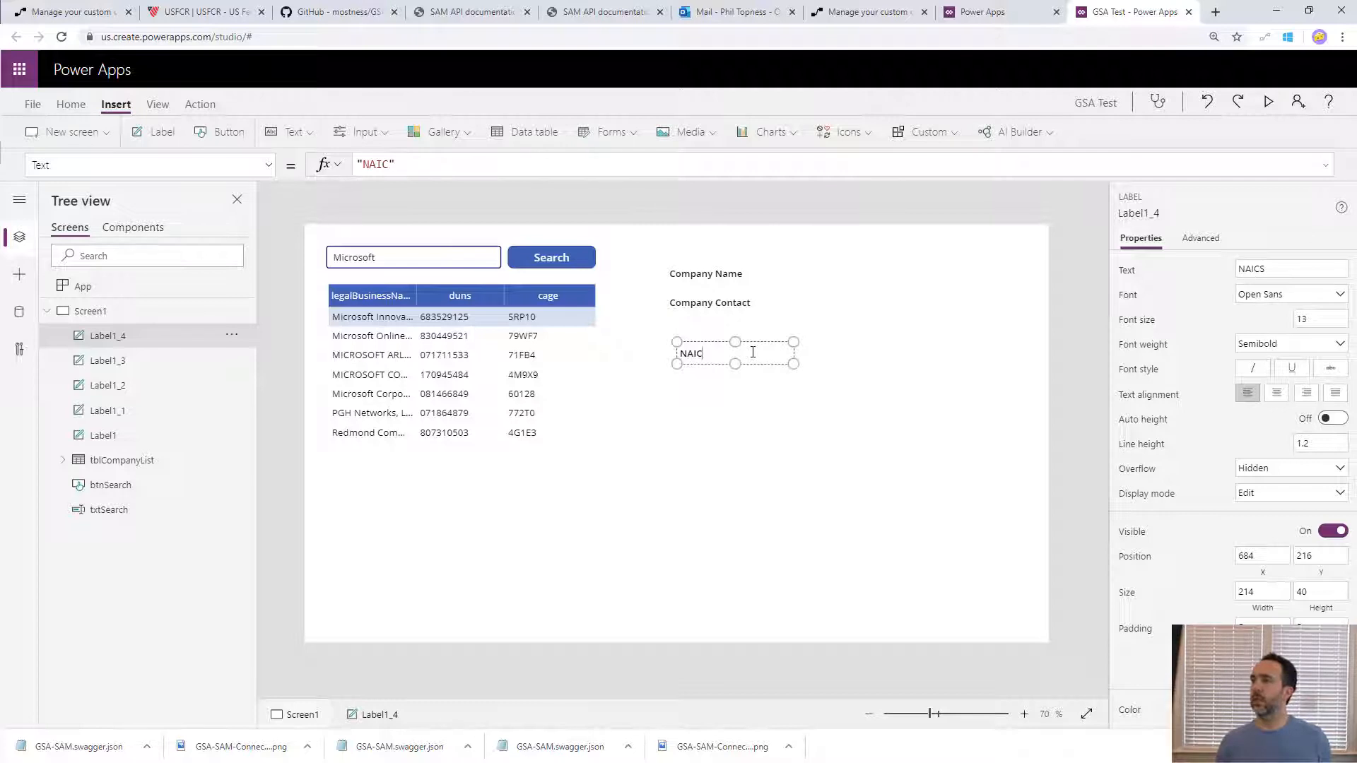
{"action": "type", "text": "S Codes"}
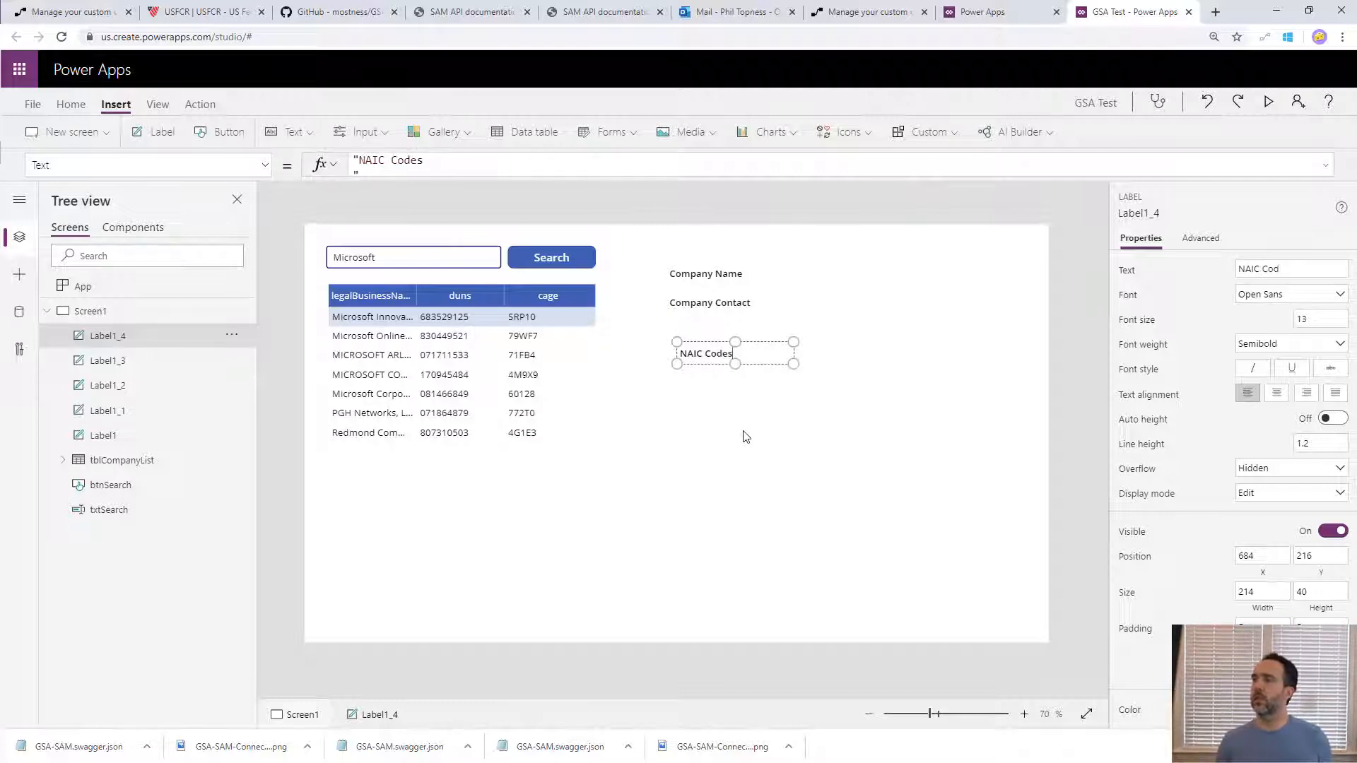
{"action": "key", "text": "Return"}
- Insert a data table without a data source below the NAIC Codes label, sized about 632 by 457
{"action": "left_click", "coordinate": [534, 133]}
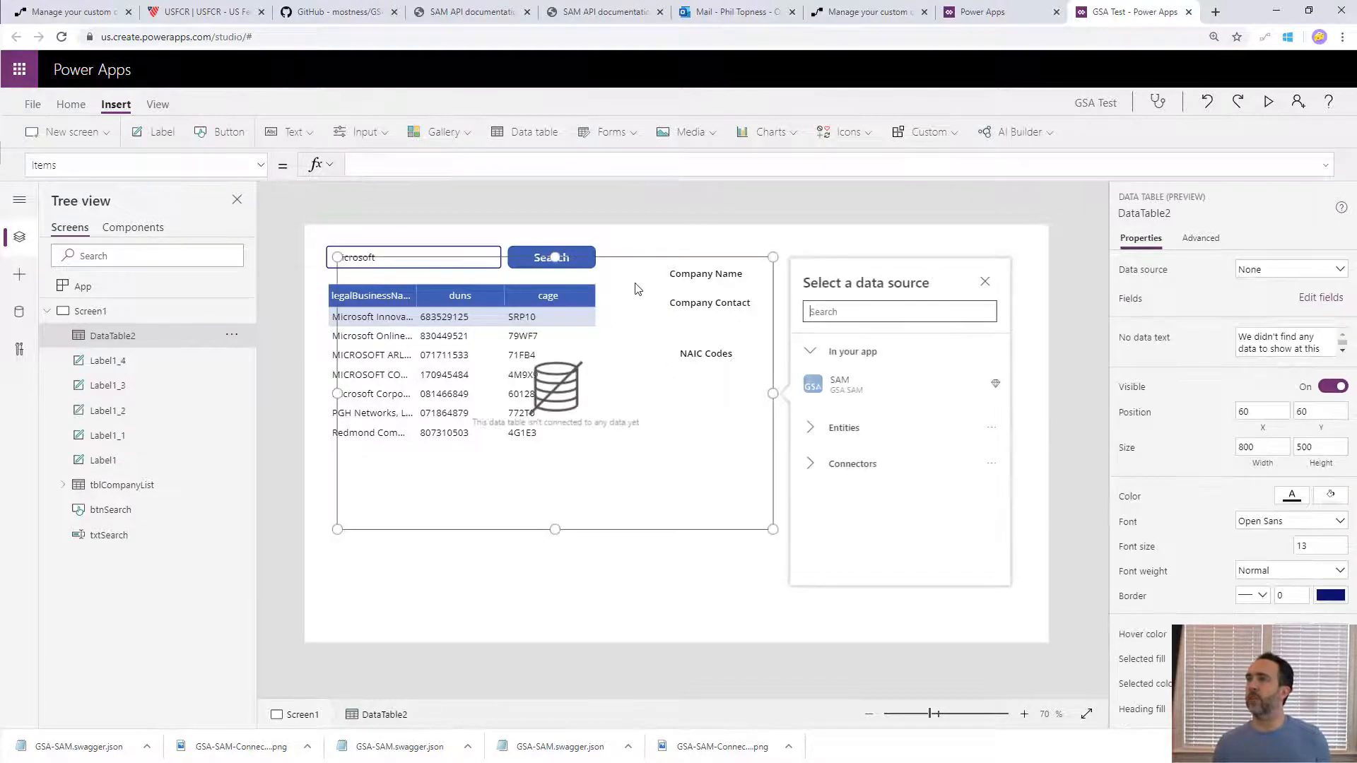
{"action": "left_click", "coordinate": [669, 465]}
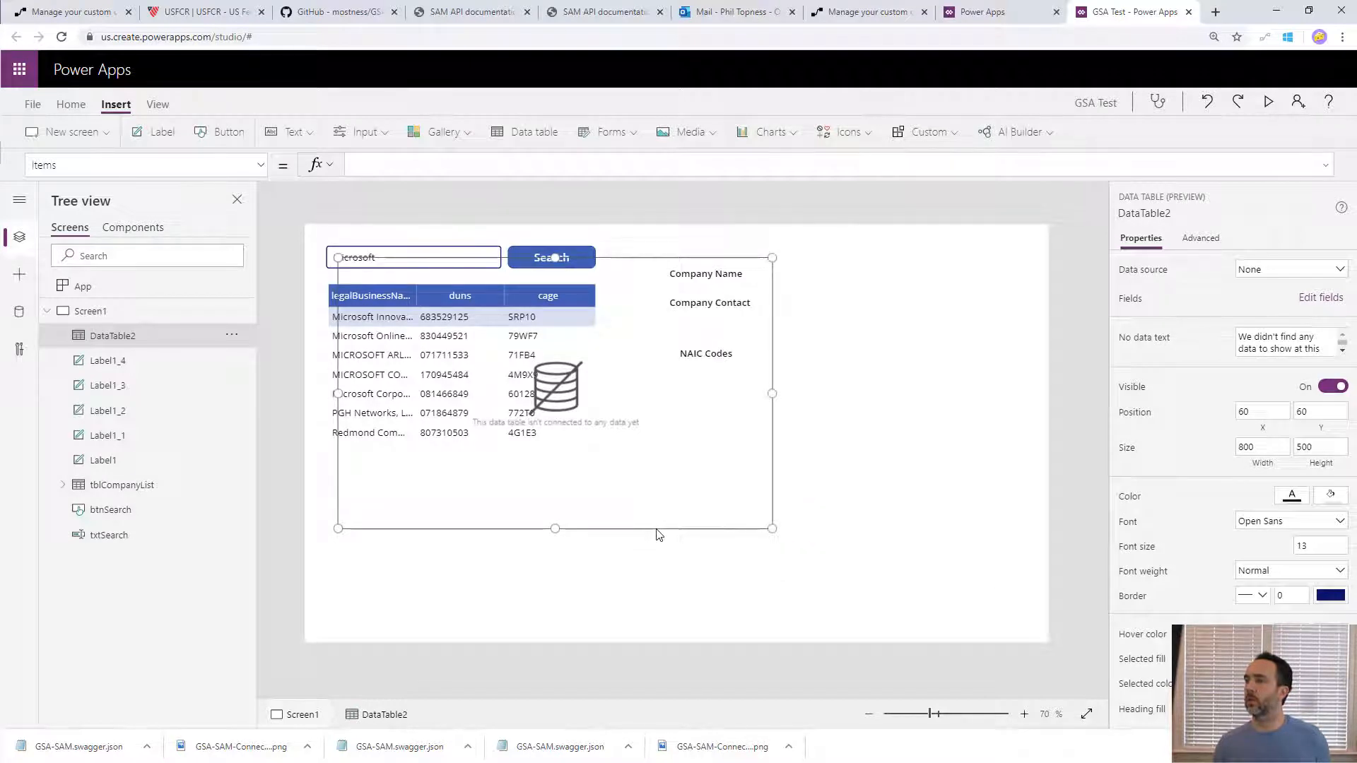
{"action": "left_click_drag", "start_coordinate": [658, 535], "coordinate": [913, 634]}
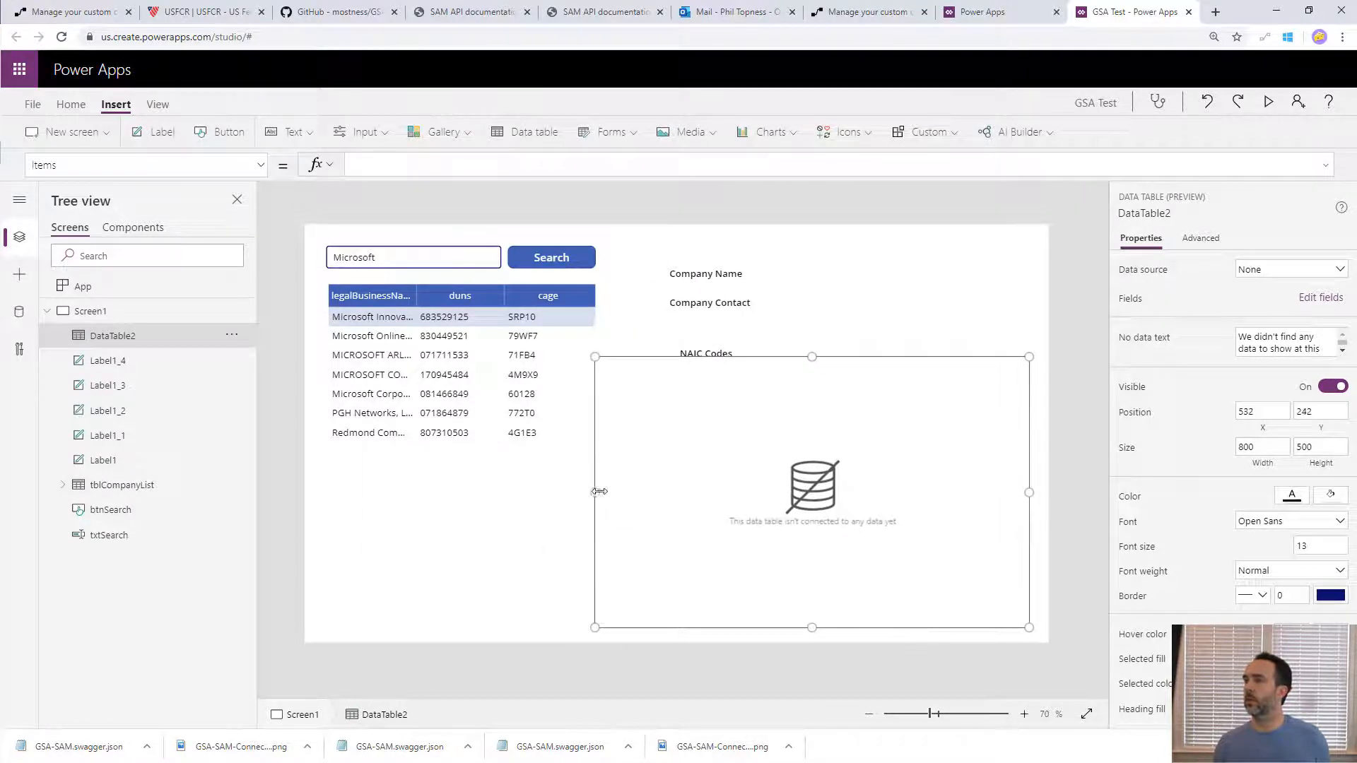
{"action": "left_click_drag", "start_coordinate": [598, 491], "coordinate": [687, 493]}
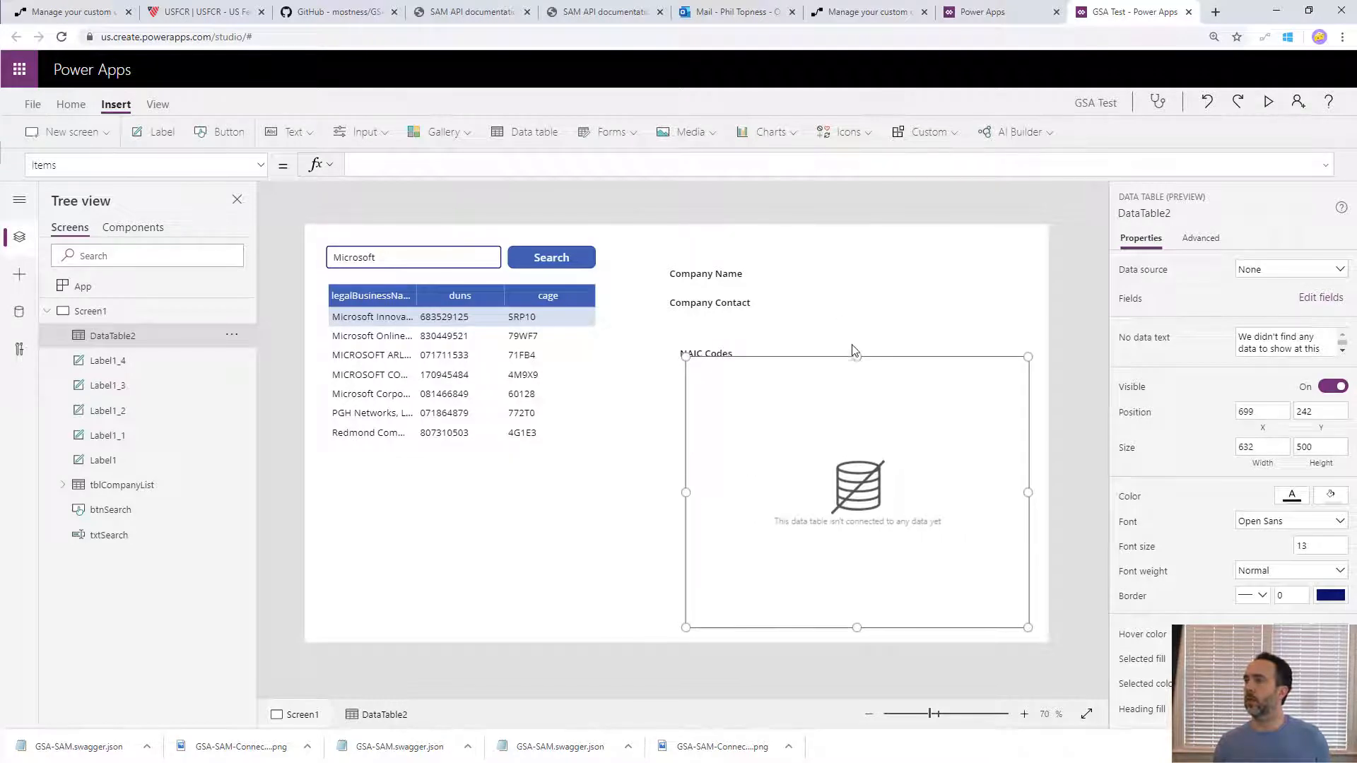
{"action": "left_click_drag", "start_coordinate": [856, 356], "coordinate": [856, 379]}
- Rename the new data table to tblNAIC
{"action": "left_click", "coordinate": [118, 338]}
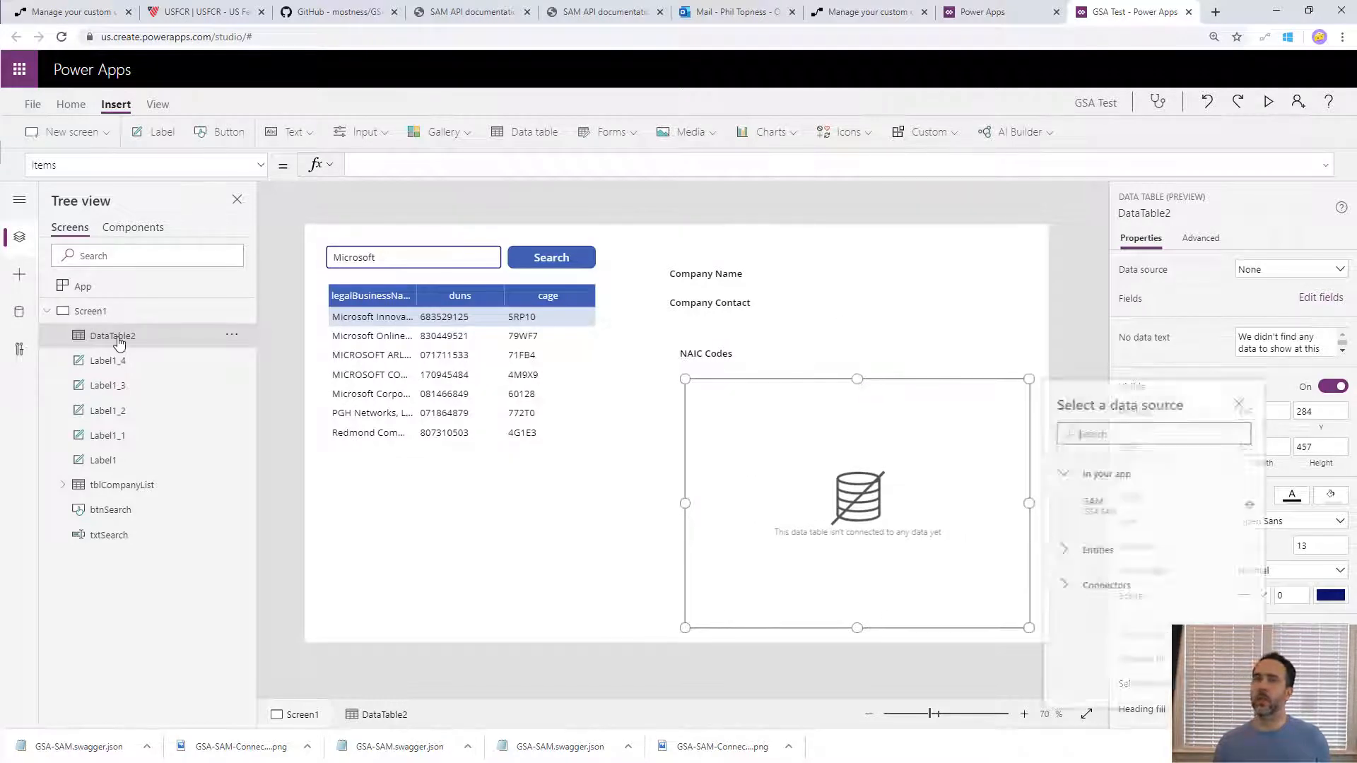
{"action": "double_click", "coordinate": [118, 339]}
{"action": "type", "text": "tb"}
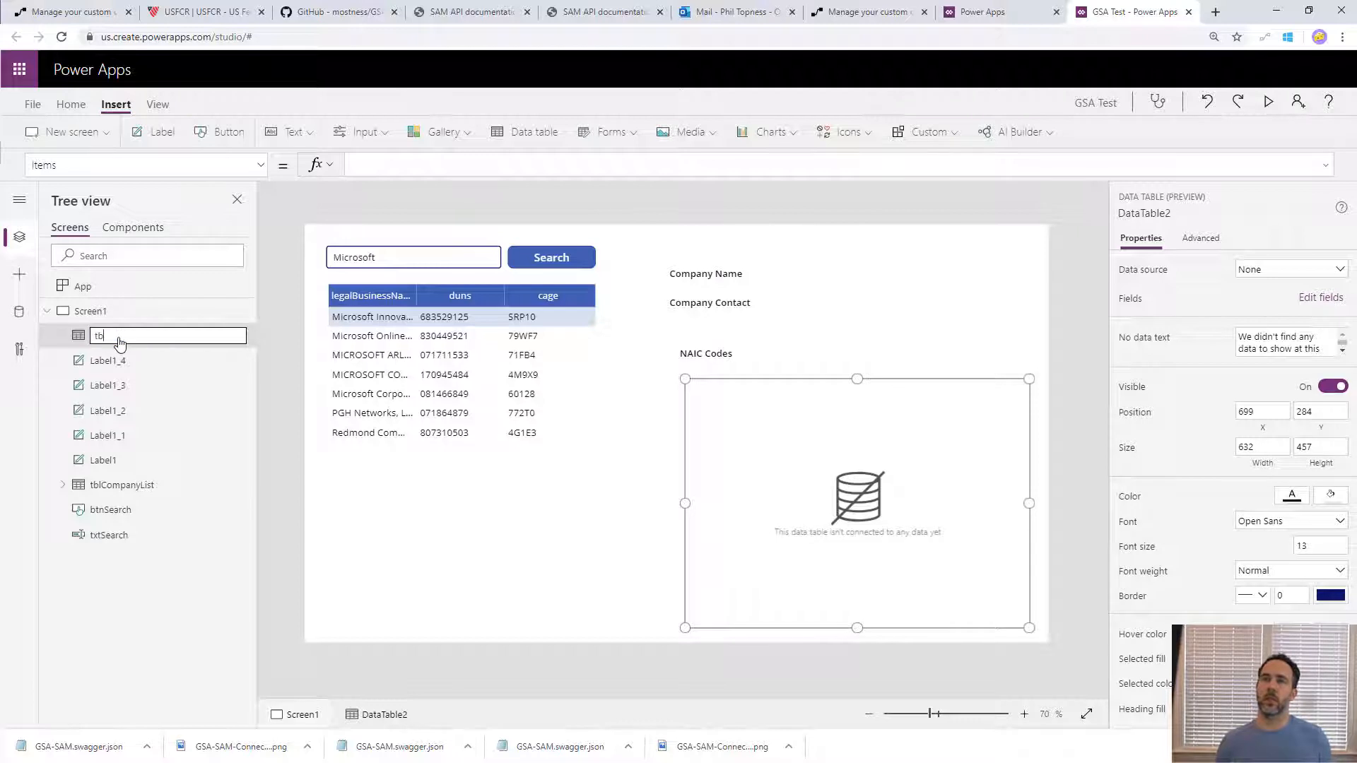
{"action": "type", "text": "lNAIC"}
{"action": "key", "text": "Return"}
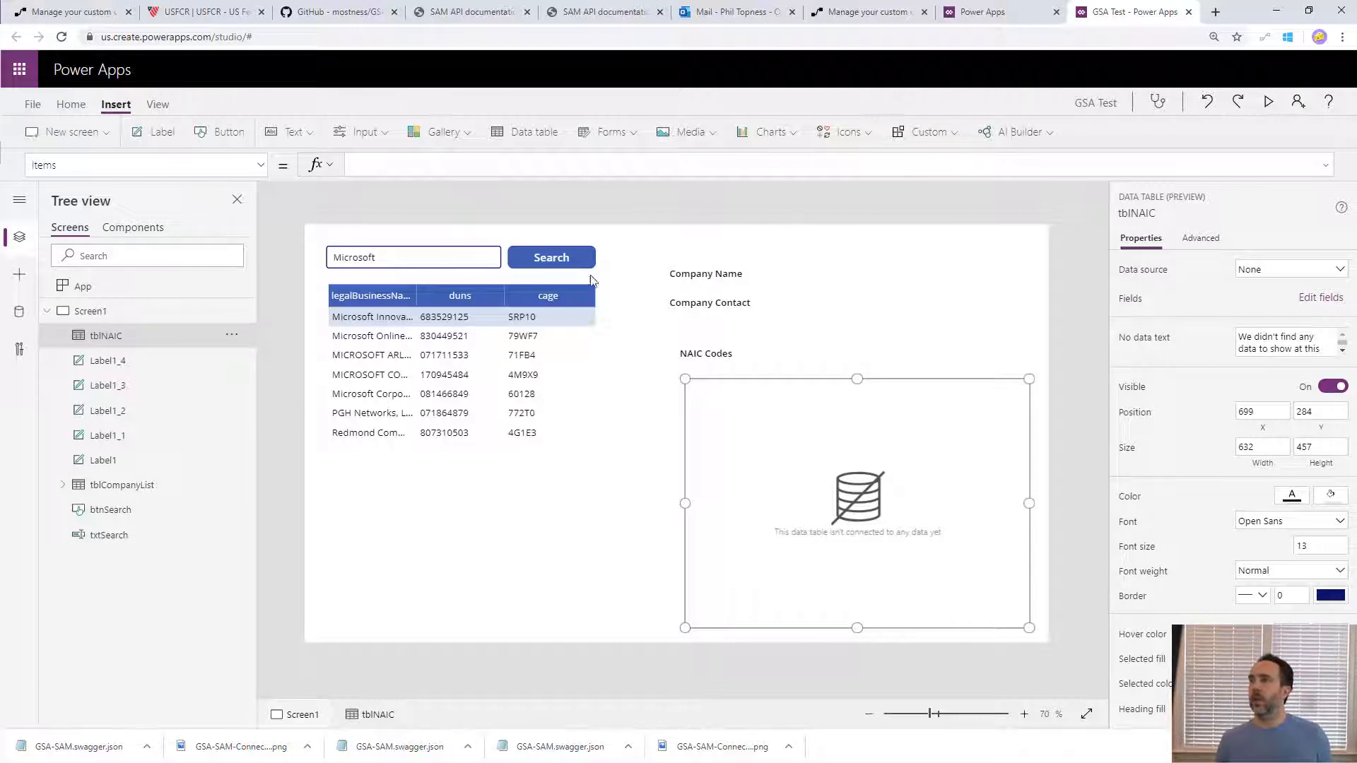
- Replace the OnSelect formula of the legalBusinessName column in tblCompanyList with the start of a Set call on varDunNumber
{"action": "left_click", "coordinate": [375, 345]}
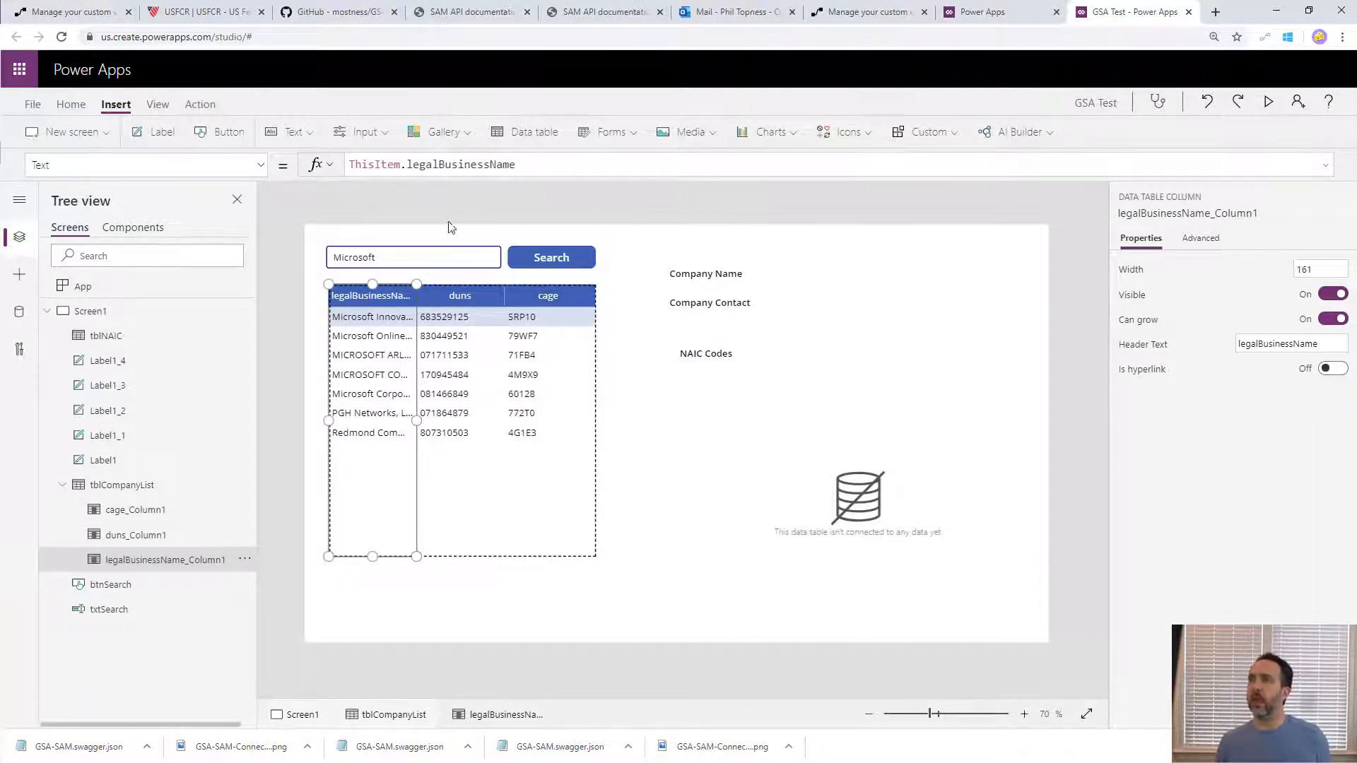
{"action": "left_click", "coordinate": [260, 165]}
{"action": "left_click", "coordinate": [143, 300]}
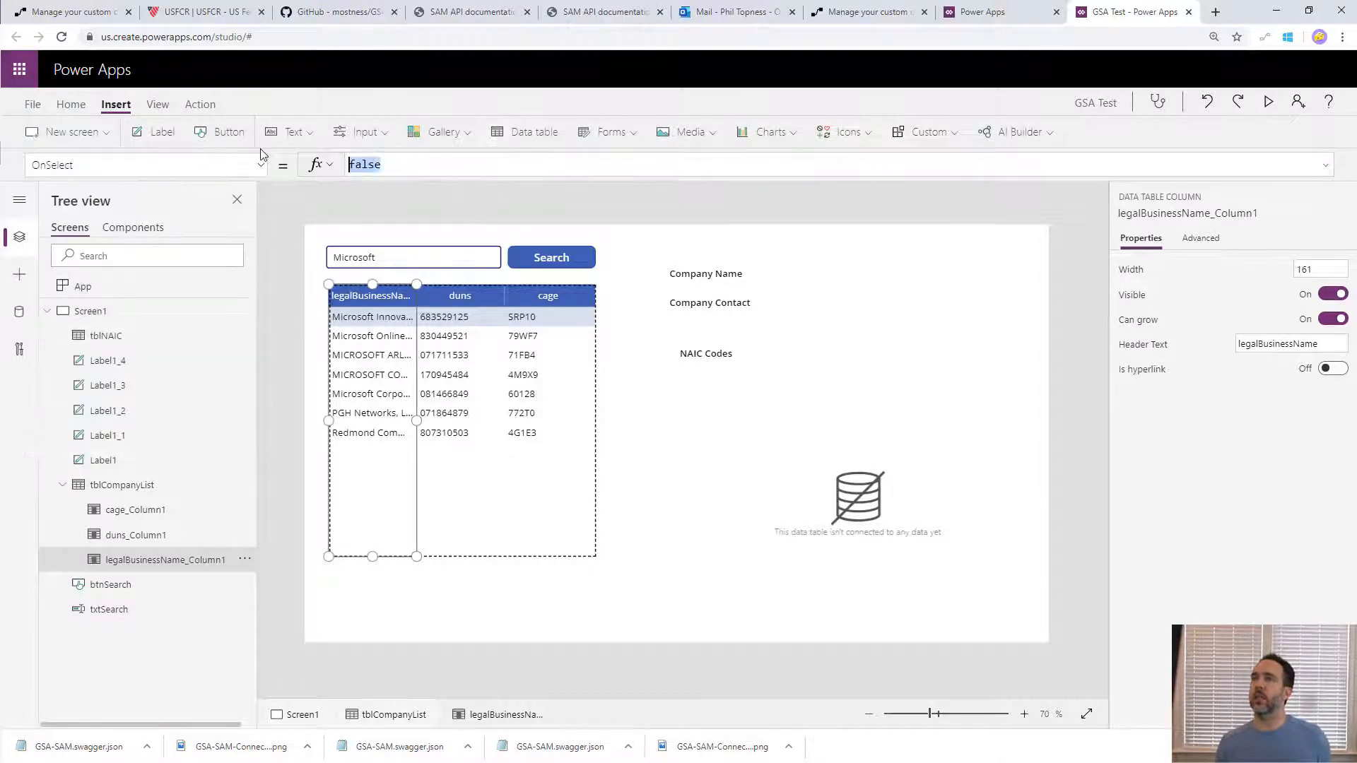
{"action": "type", "text": "Set"}
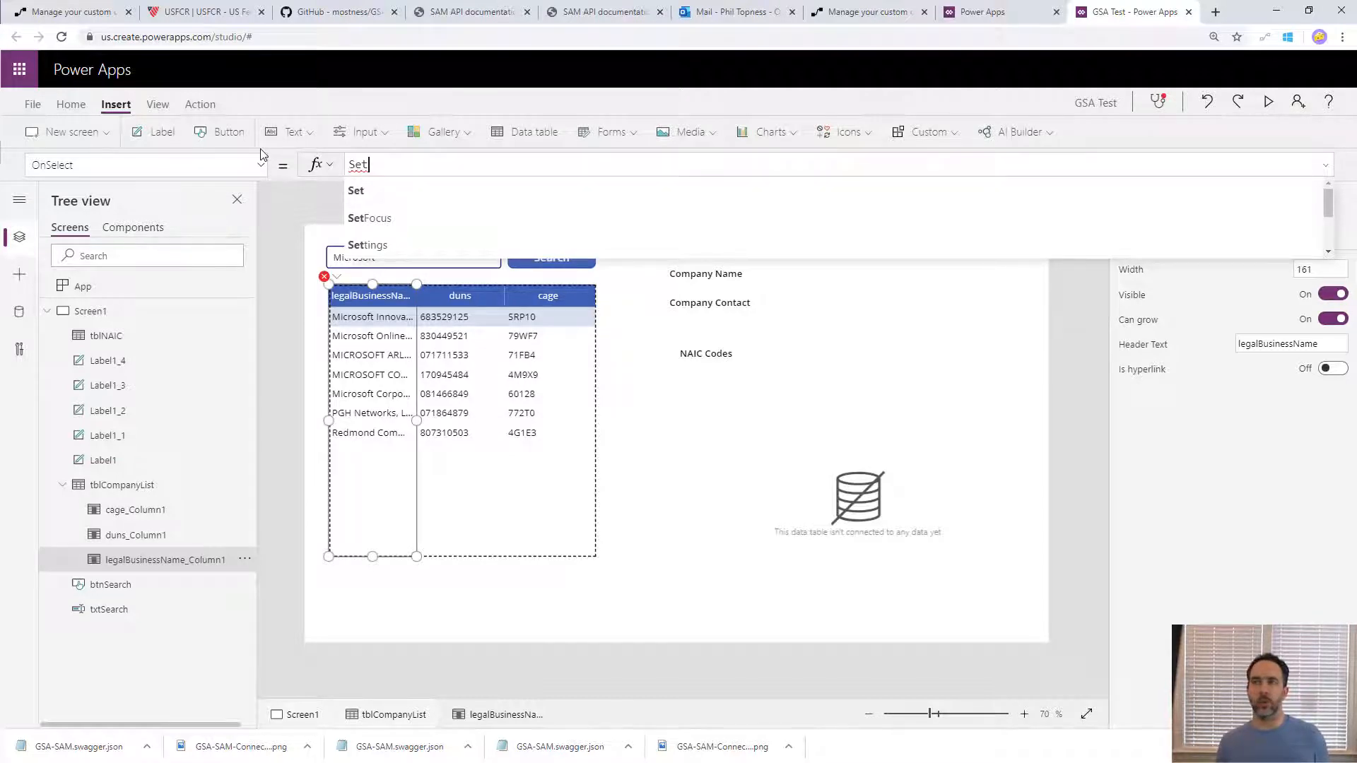
{"action": "type", "text": "(varDunS"}
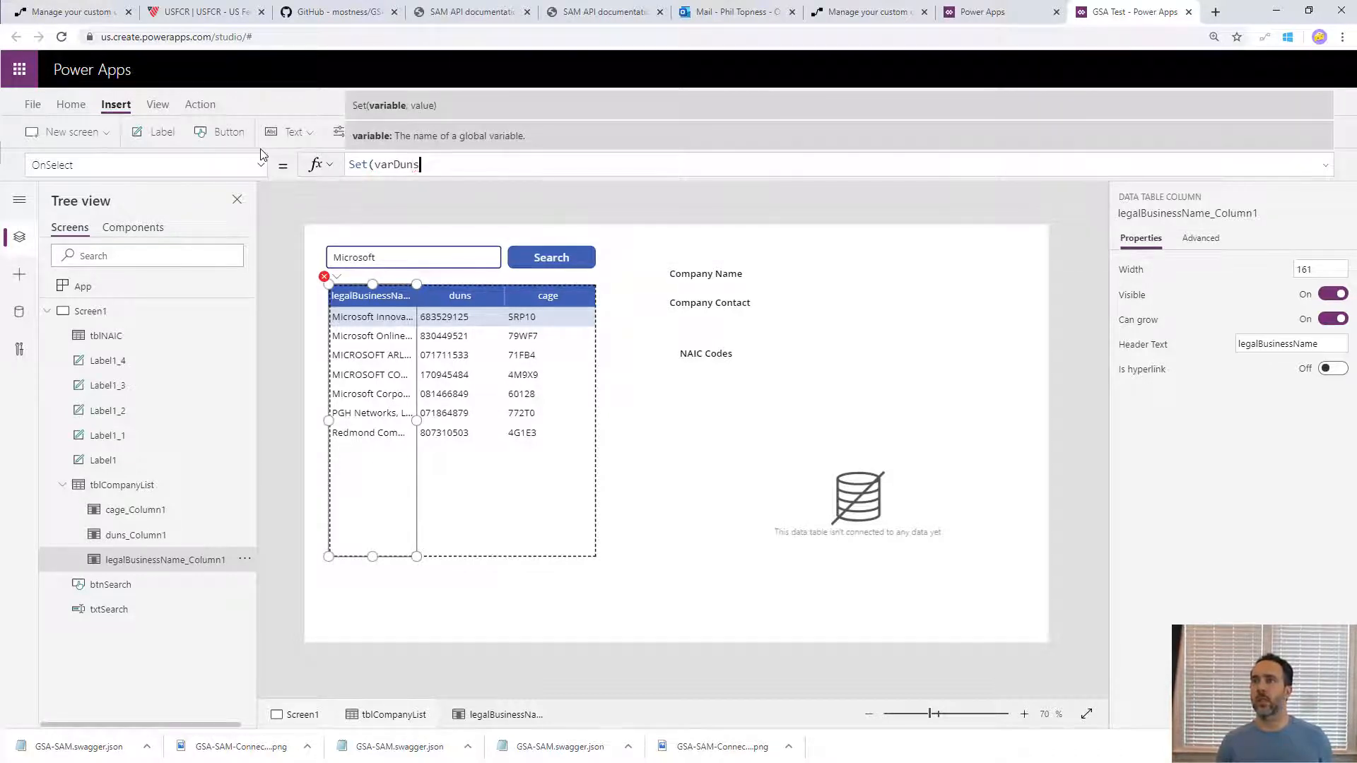
{"action": "type", "text": "NUmb"}
{"action": "key", "text": "BackSpace"}
{"action": "key", "text": "BackSpace"}
{"action": "key", "text": "BackSpace"}
{"action": "key", "text": "BackSpace"}
{"action": "key", "text": "BackSpace"}
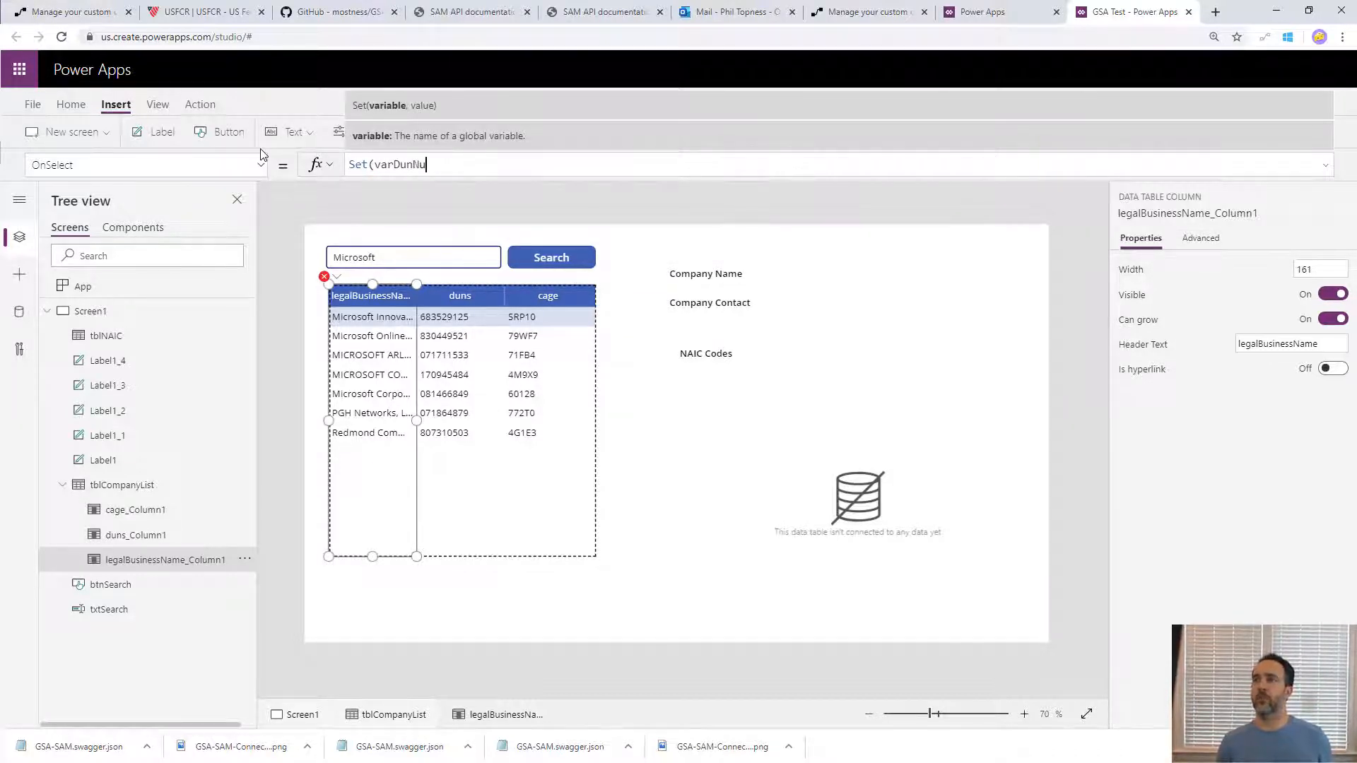
{"action": "type", "text": "Number, Con"}
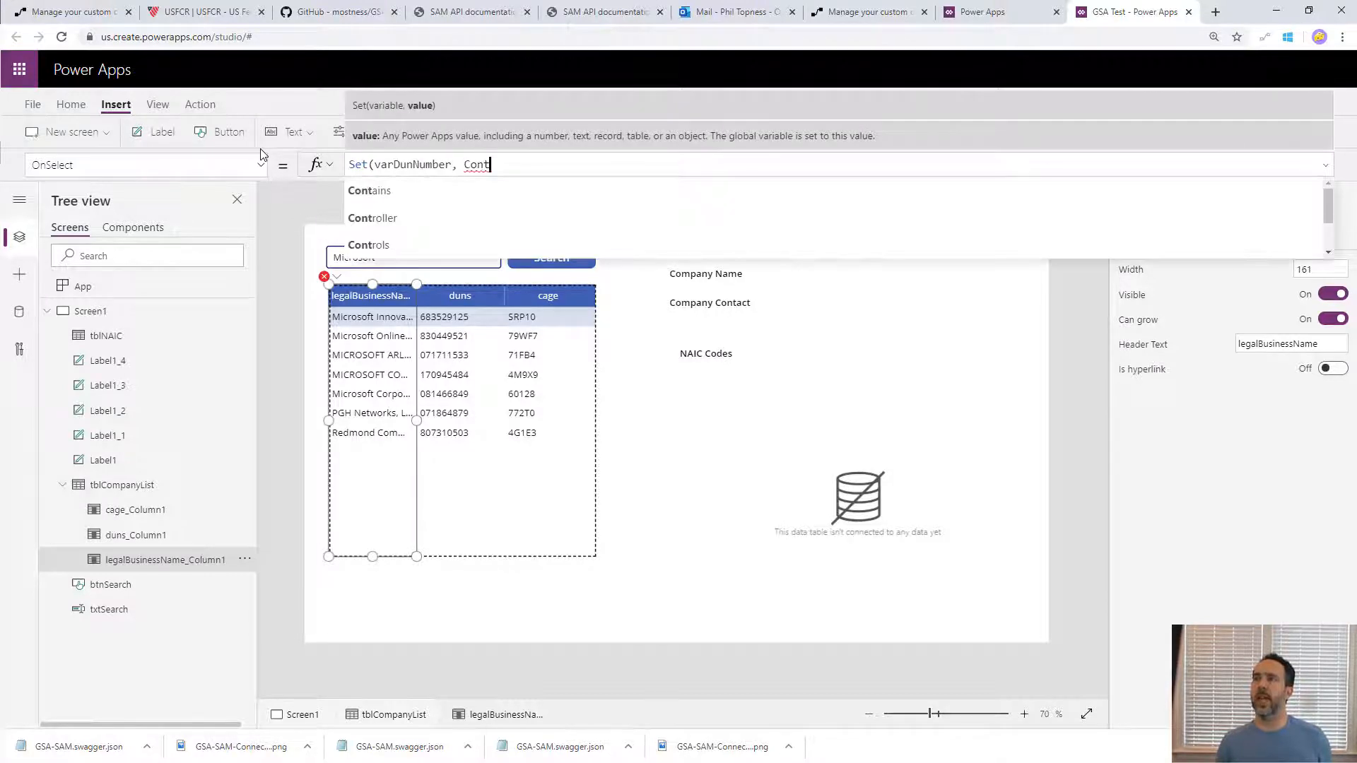
{"action": "type", "text": "catenate("}
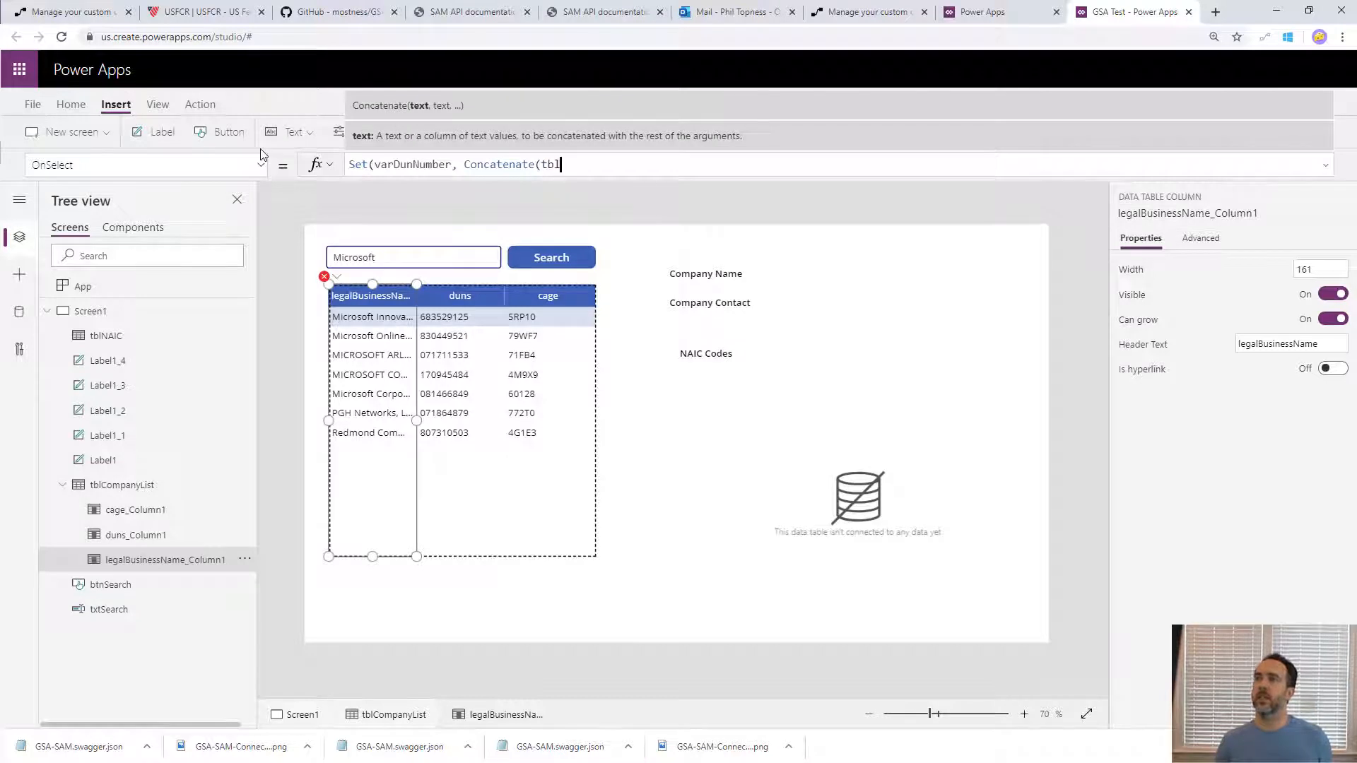
{"action": "type", "text": "tbl"}
- Give varDunNumber a Concatenate call as its value, with tblCompanyList.Selected.duns as the first text argument
{"action": "key", "text": "Tab"}
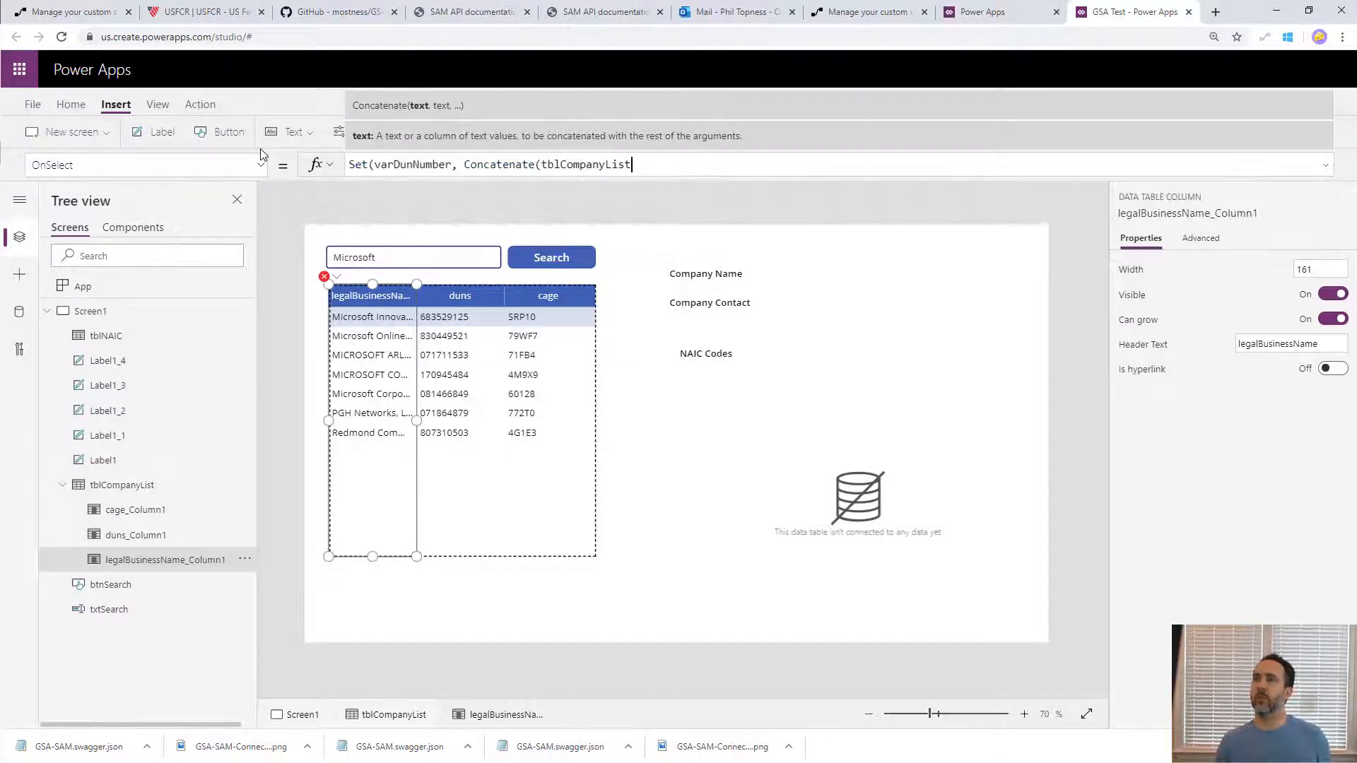
{"action": "type", "text": ".sel"}
{"action": "key", "text": "Tab"}
{"action": "type", "text": "."}
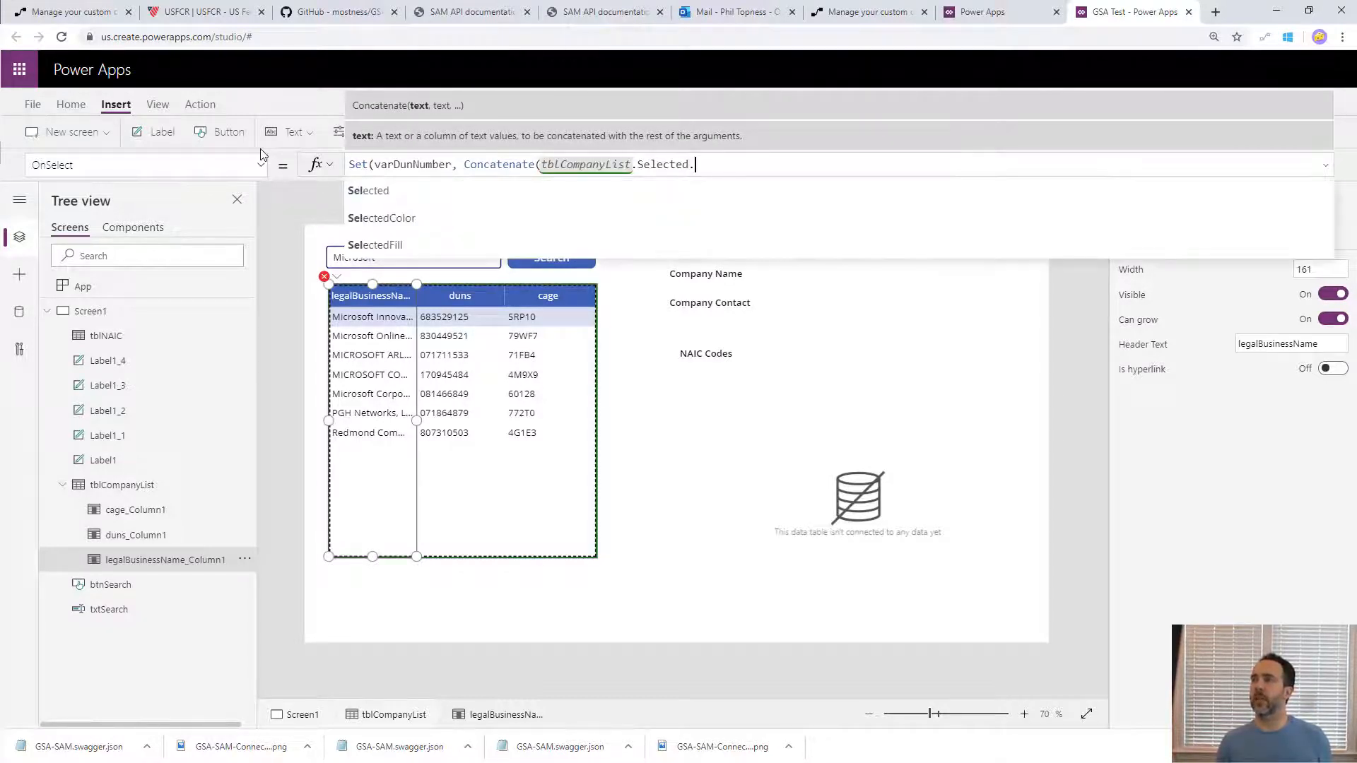
{"action": "key", "text": "Down"}
{"action": "key", "text": "Down"}
{"action": "key", "text": "Down"}
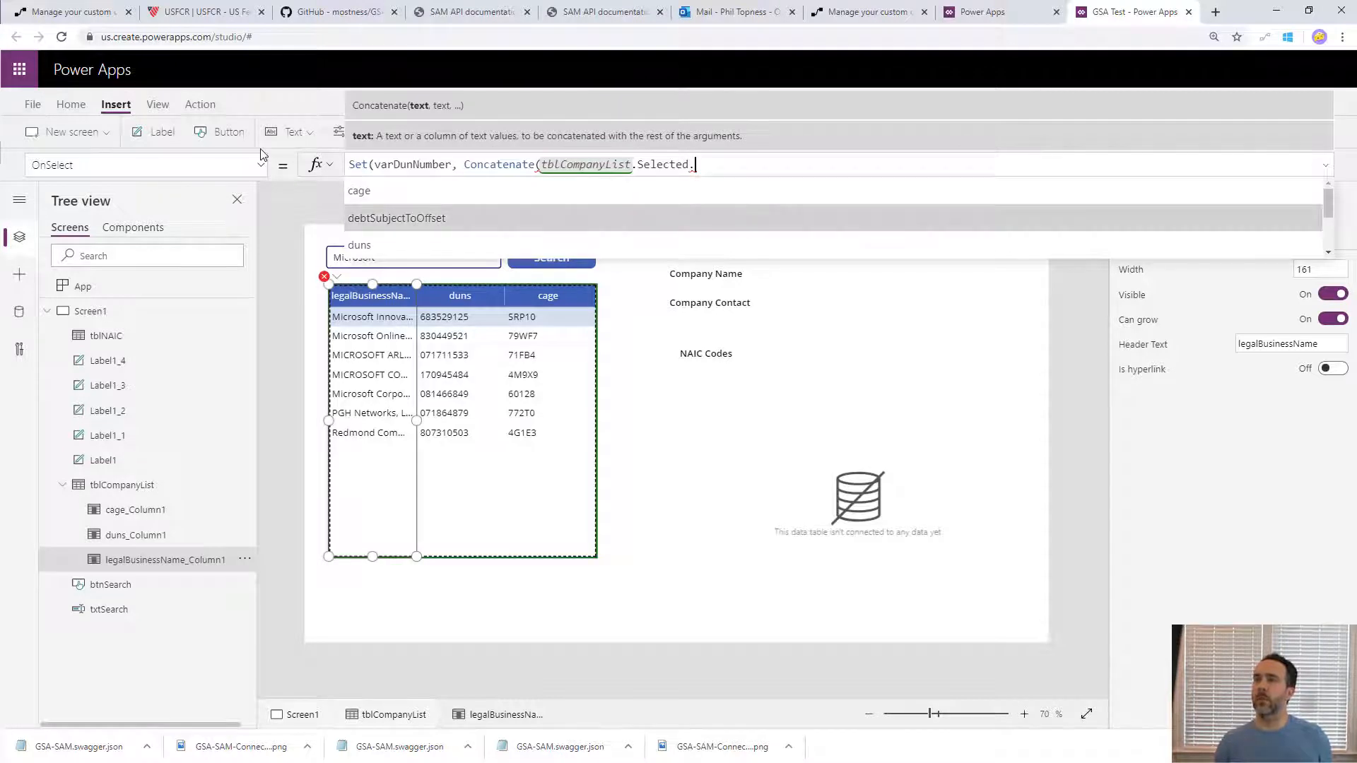
{"action": "key", "text": "Tab"}
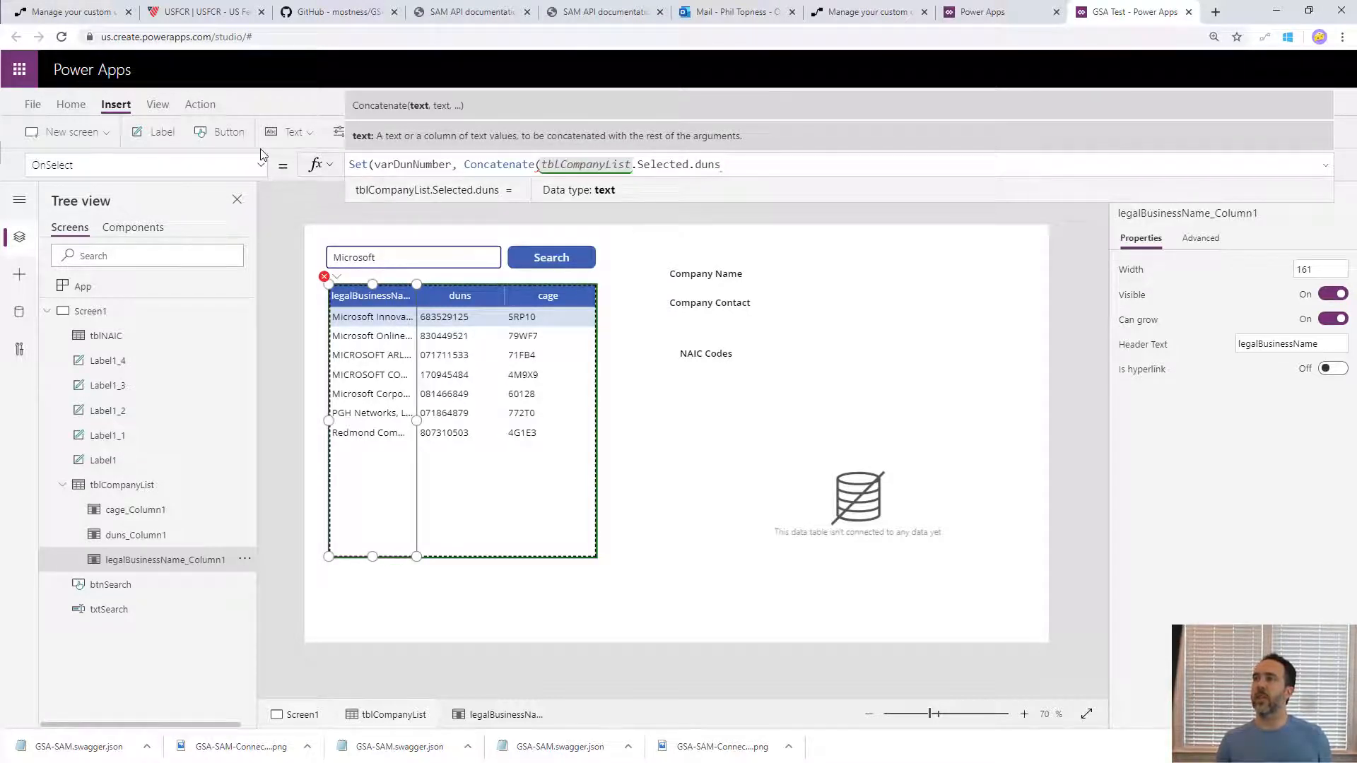
- Add tblCompanyList.Selected.duns_plus4 as the second Concatenate argument and close both the Concatenate and Set calls
{"action": "key", "text": "ctrl+shift+Left"}
{"action": "key", "text": "ctrl+shift+Left"}
{"action": "key", "text": "ctrl+shift+Left"}
{"action": "key", "text": "ctrl+shift+Left"}
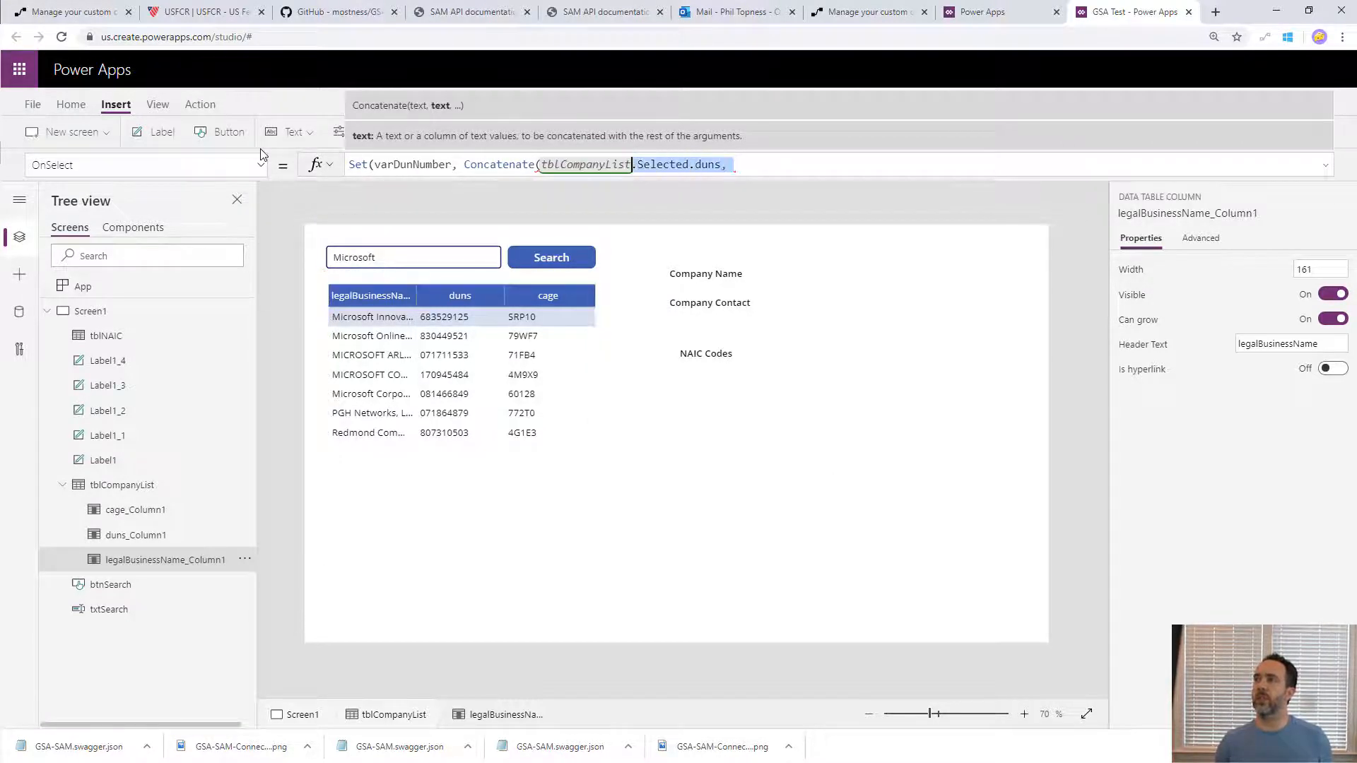
{"action": "key", "text": "ctrl+c"}
{"action": "key", "text": "End"}
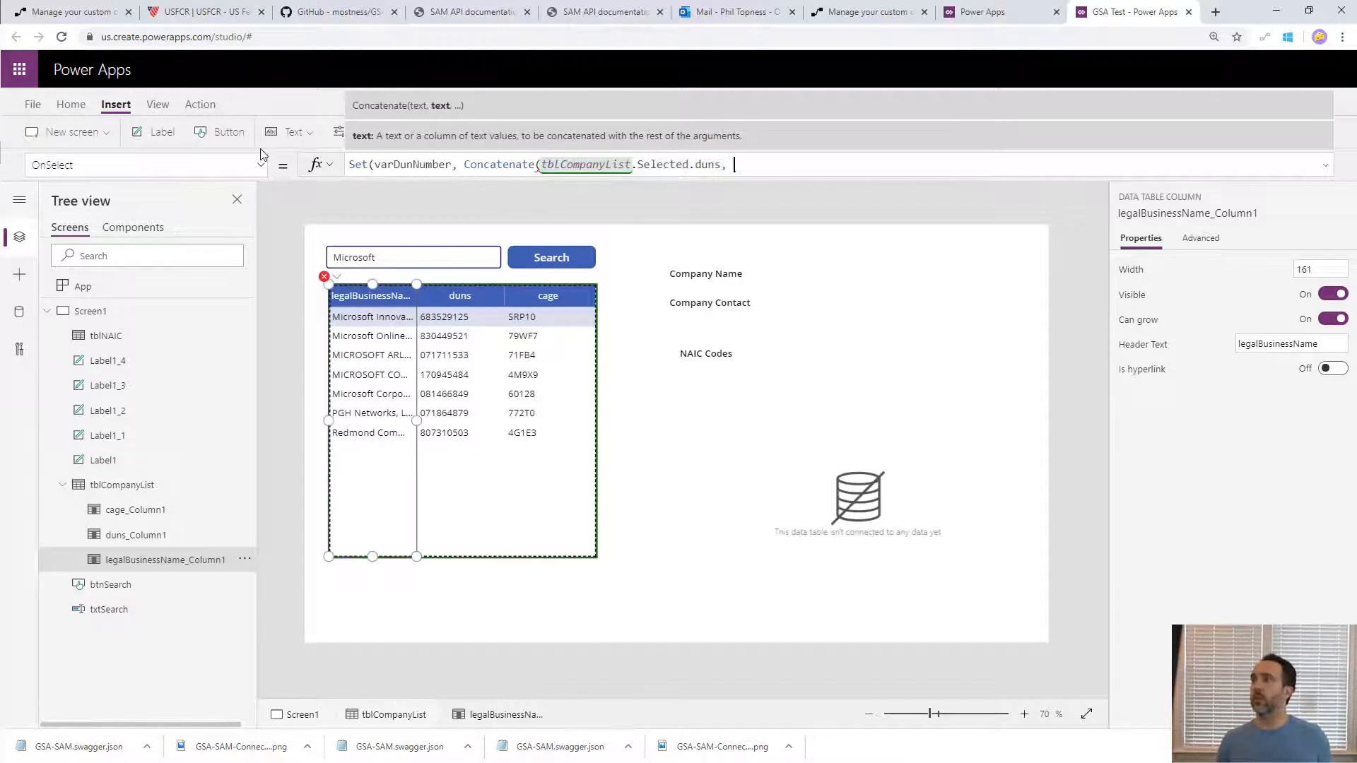
{"action": "key", "text": "ctrl+v"}
{"action": "key", "text": "BackSpace"}
{"action": "key", "text": "BackSpace"}
{"action": "key", "text": "BackSpace"}
{"action": "key", "text": "BackSpace"}
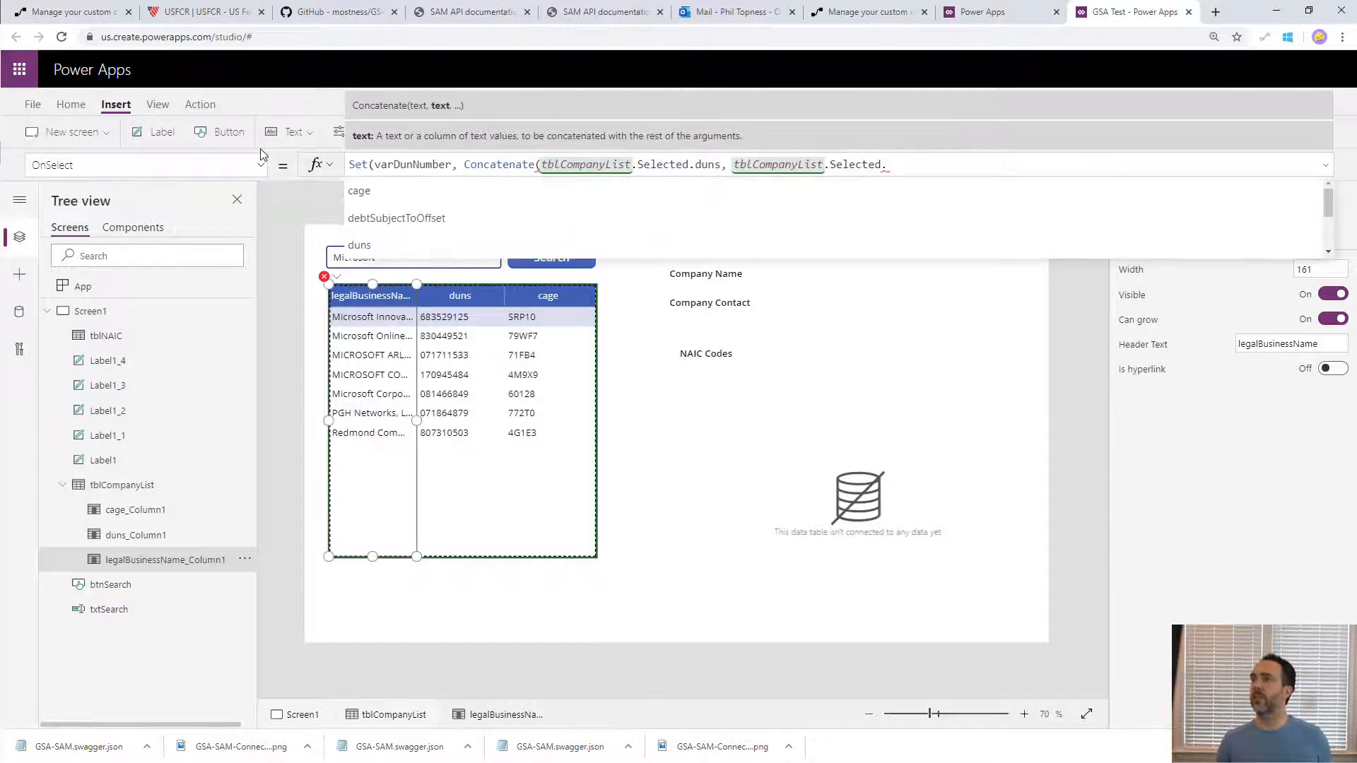
{"action": "type", "text": "dun"}
{"action": "key", "text": "Tab"}
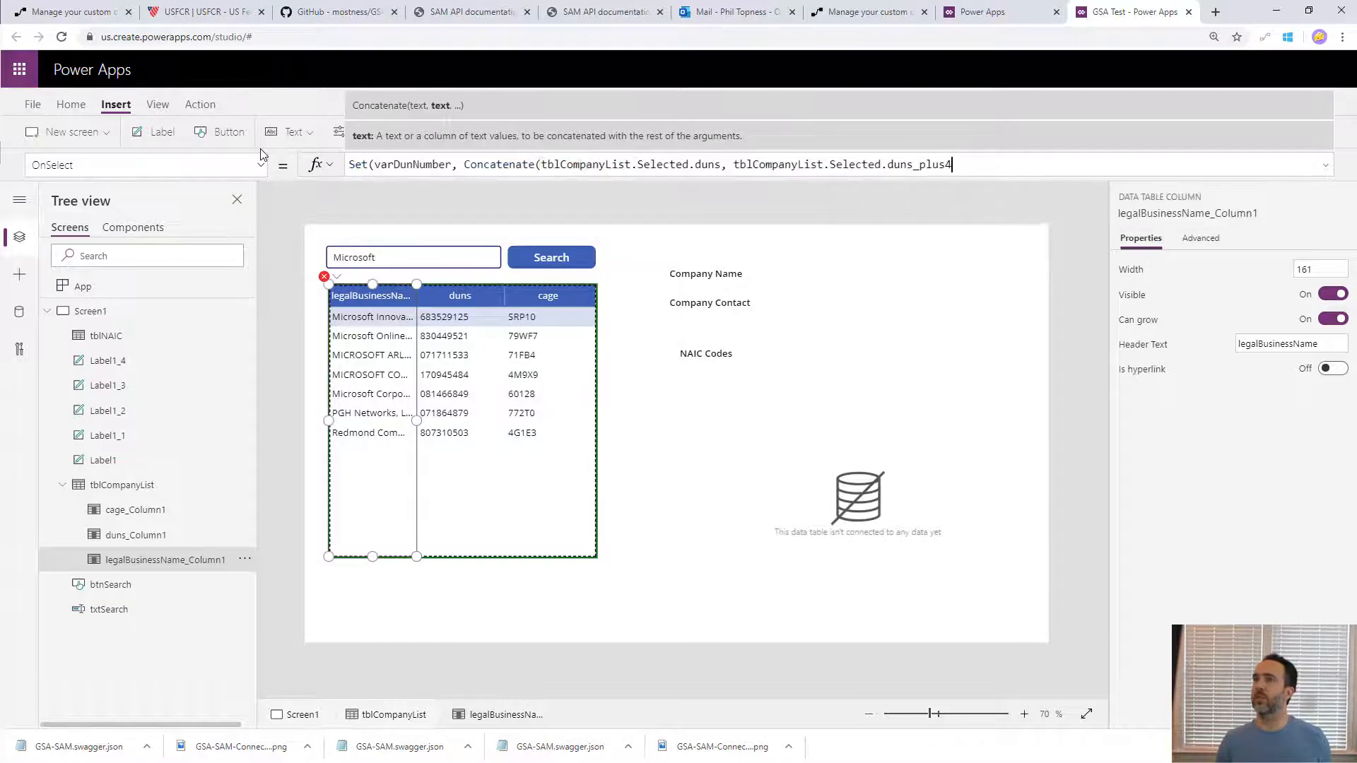
{"action": "type", "text": "))"}
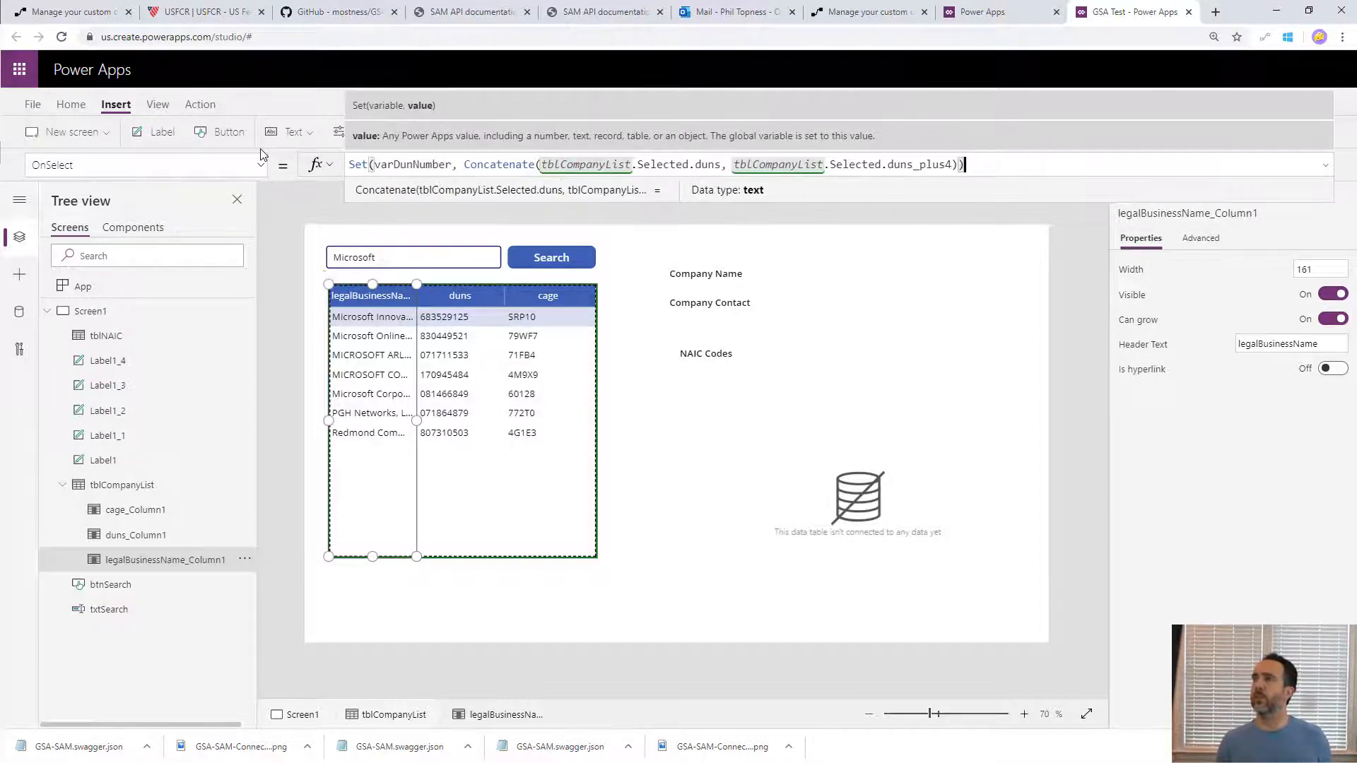
- Wrap the Concatenate expression in a Value function so that varDunNumber is stored as a number
{"action": "left_click", "coordinate": [465, 166]}
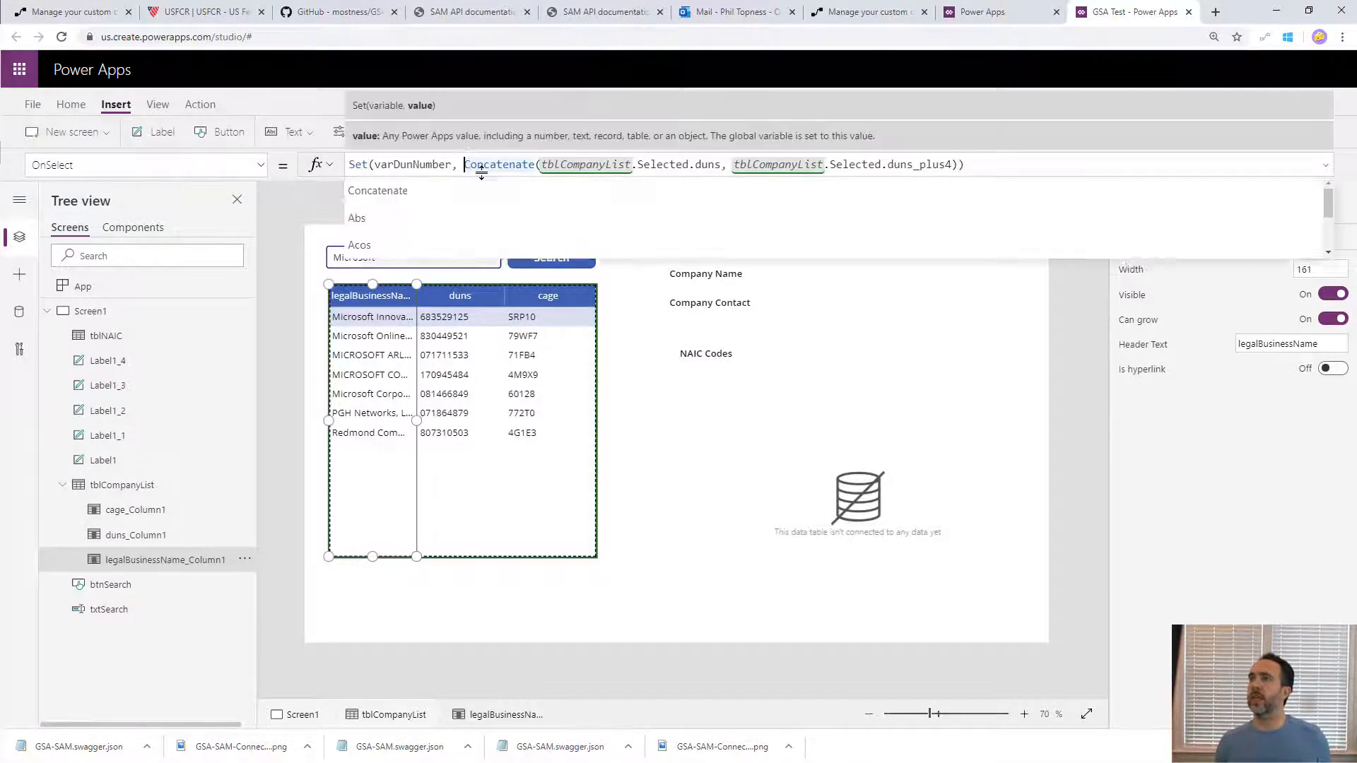
{"action": "type", "text": "Value("}
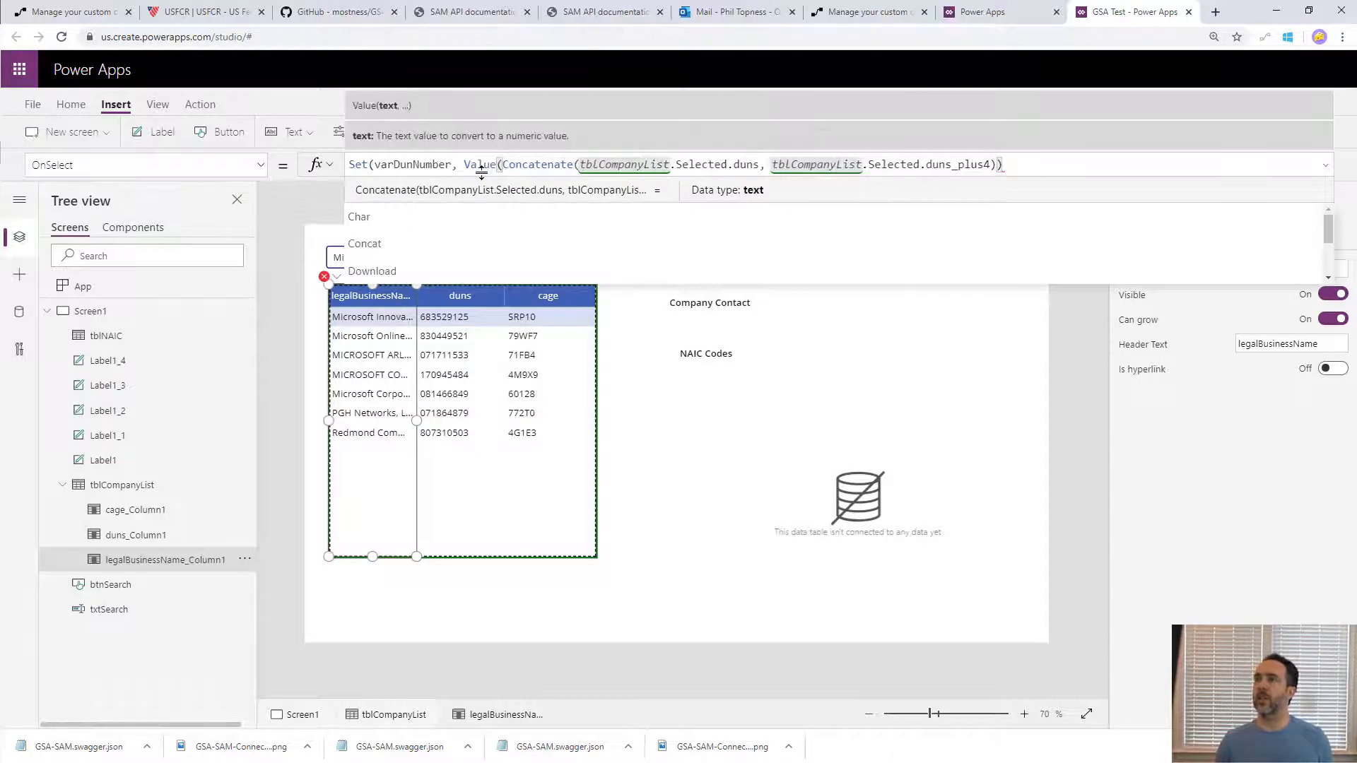
{"action": "key", "text": "End"}
{"action": "type", "text": ")"}
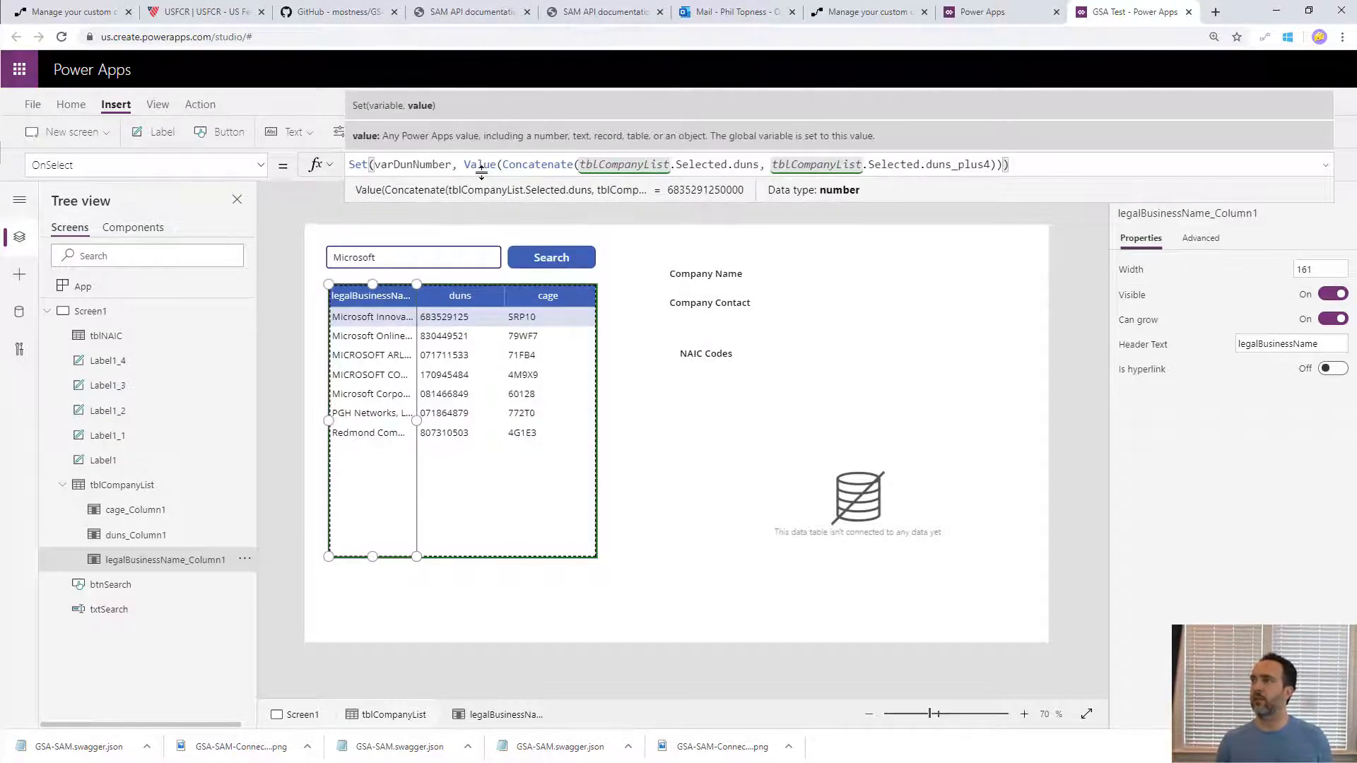
{"action": "key", "text": "Return"}
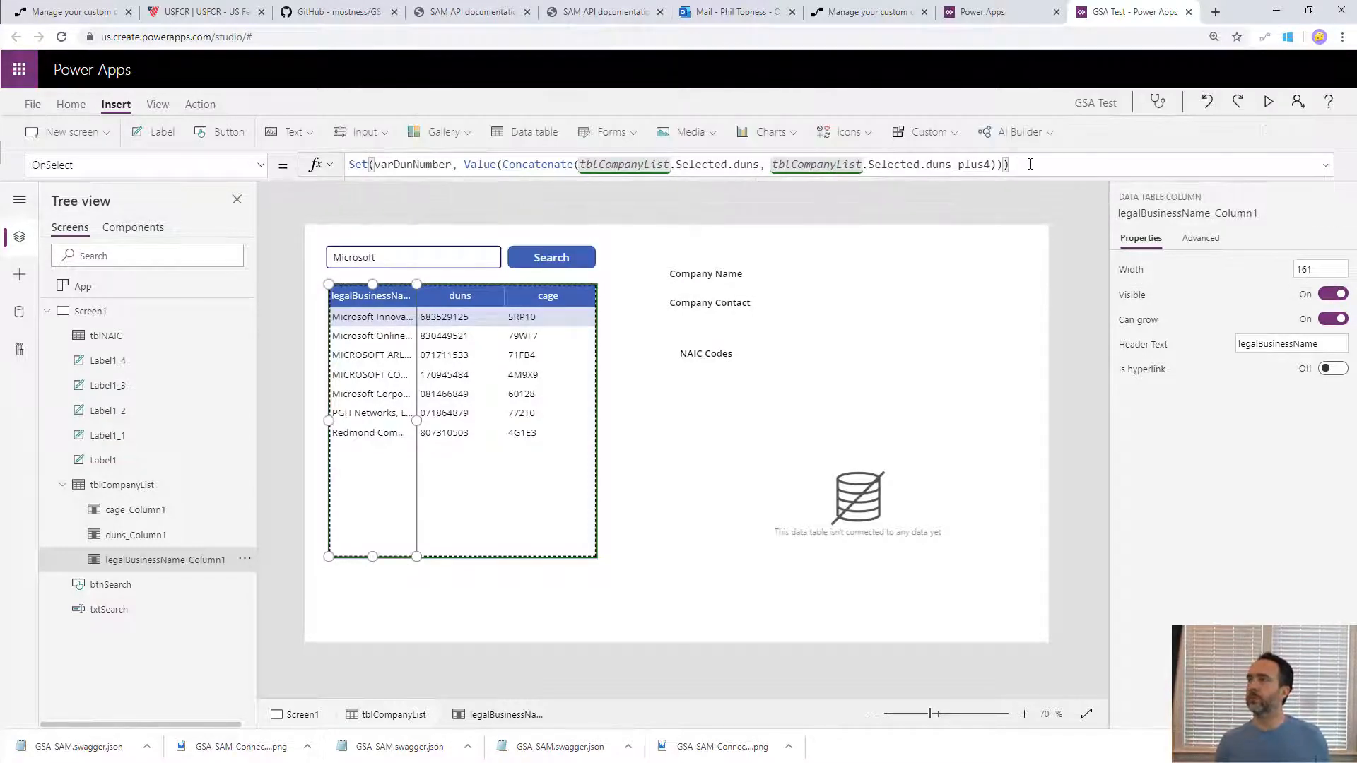
- Terminate the first statement with a semicolon and begin a second Set statement on a new line for varCompanyResult
{"action": "left_click", "coordinate": [1038, 171]}
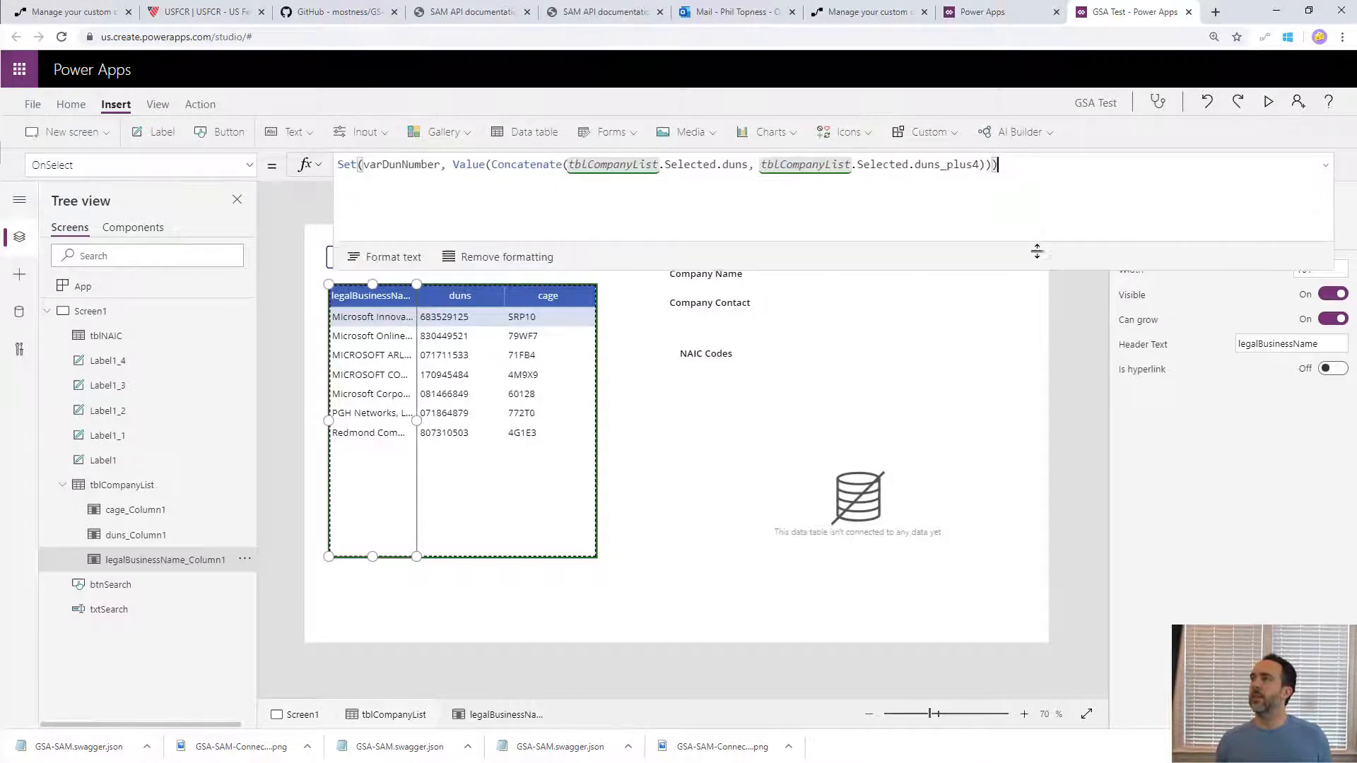
{"action": "type", "text": ";"}
{"action": "key", "text": "shift+Return"}
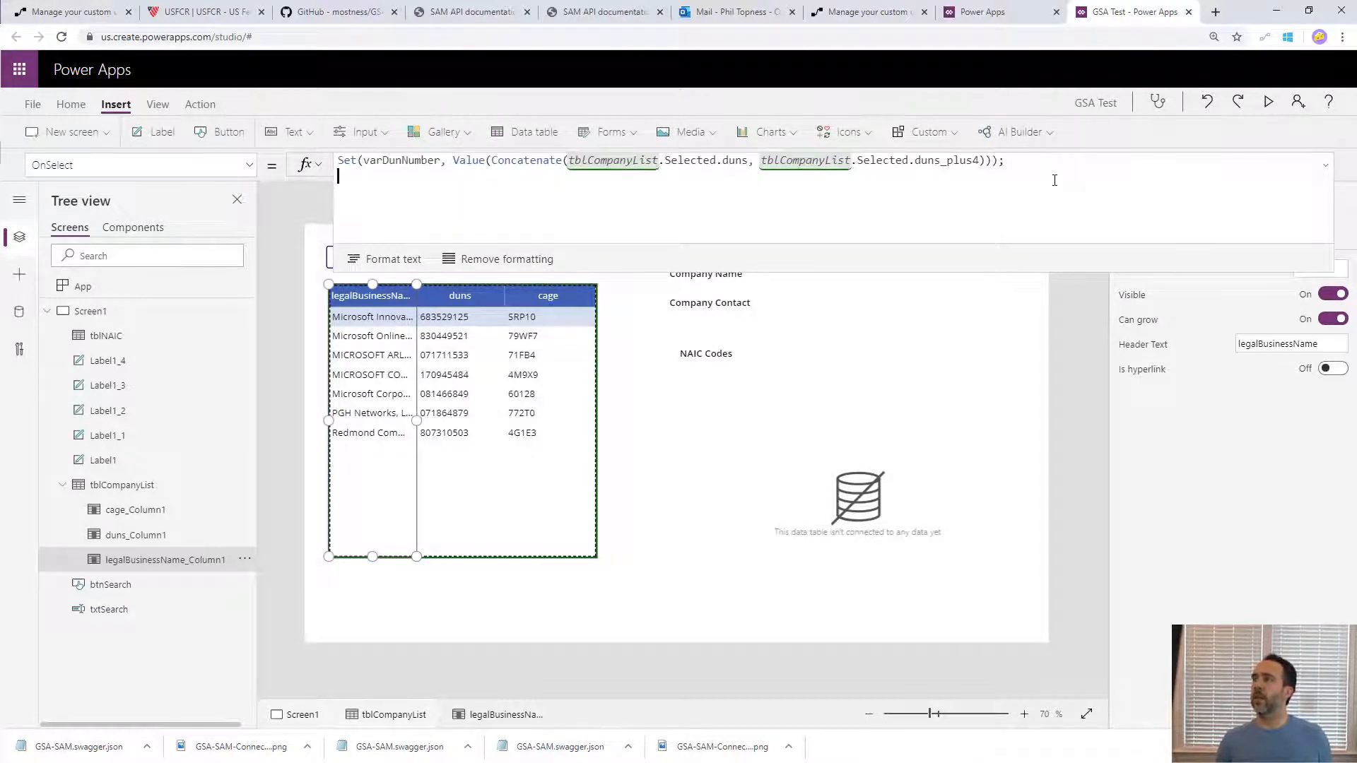
{"action": "type", "text": "Set(var"}
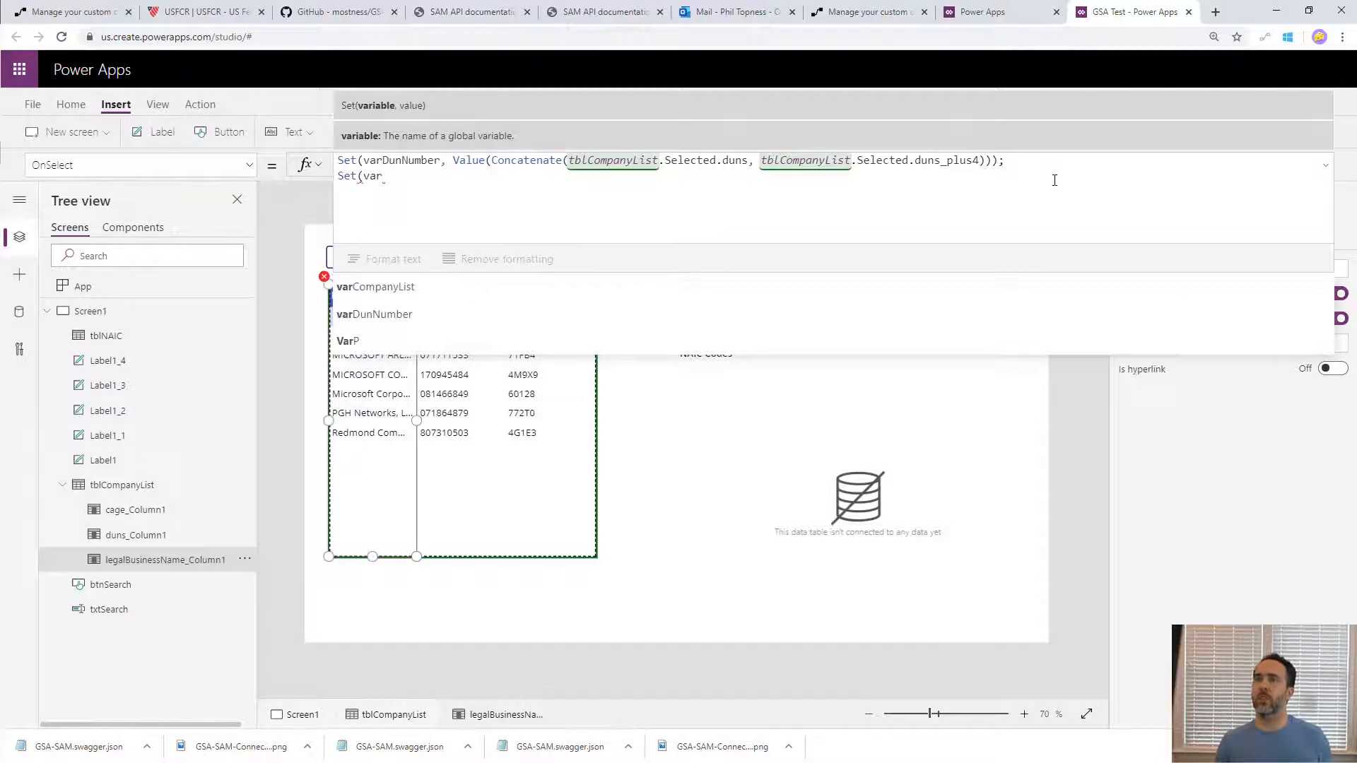
{"action": "type", "text": "Com"}
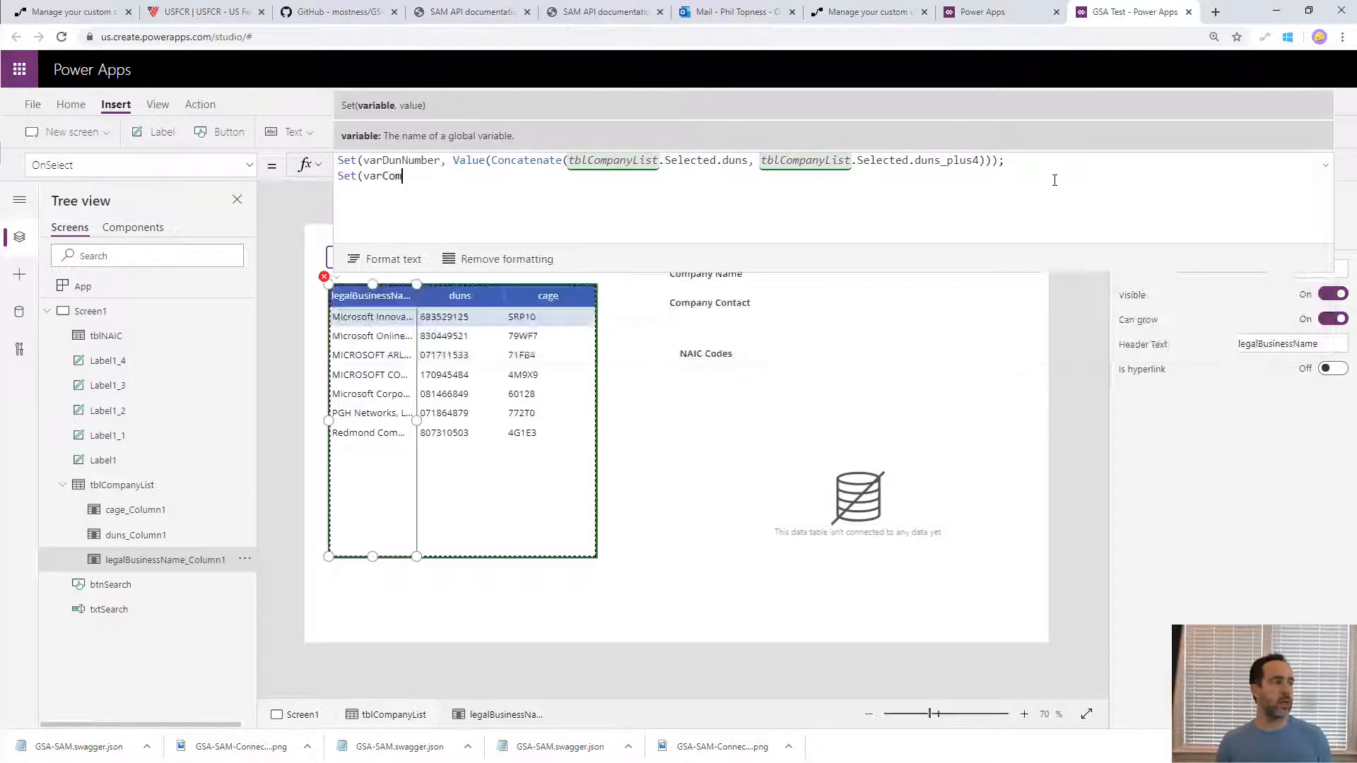
{"action": "type", "text": "panyRes"}
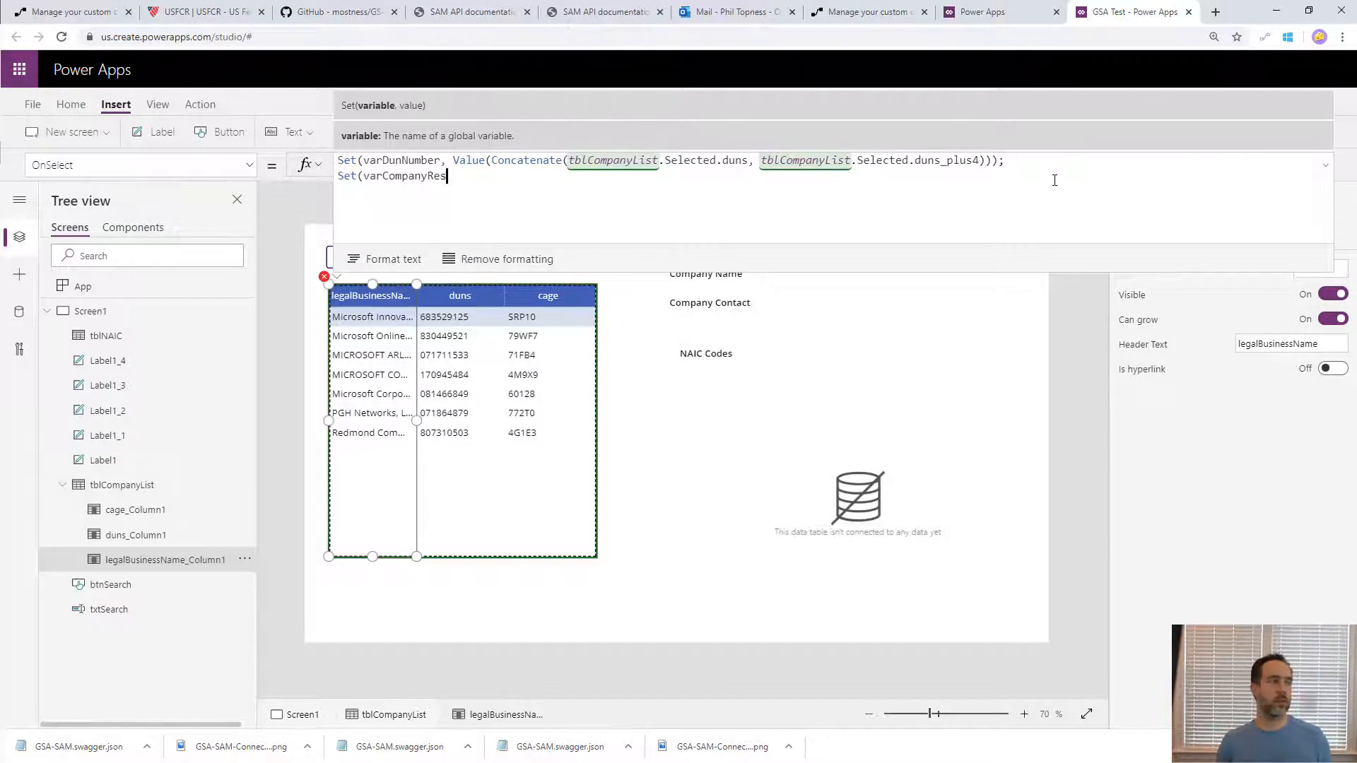
{"action": "type", "text": "ult, "}
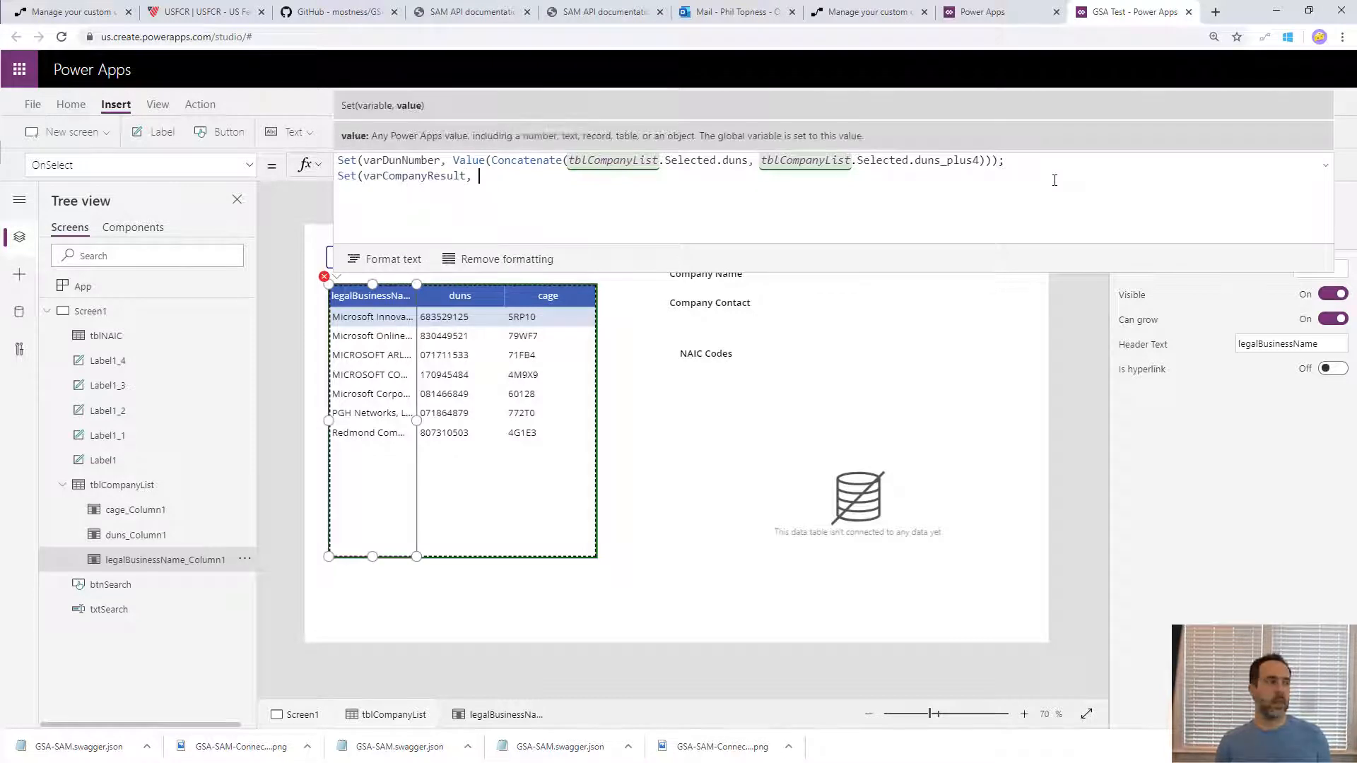
{"action": "type", "text": "sa"}
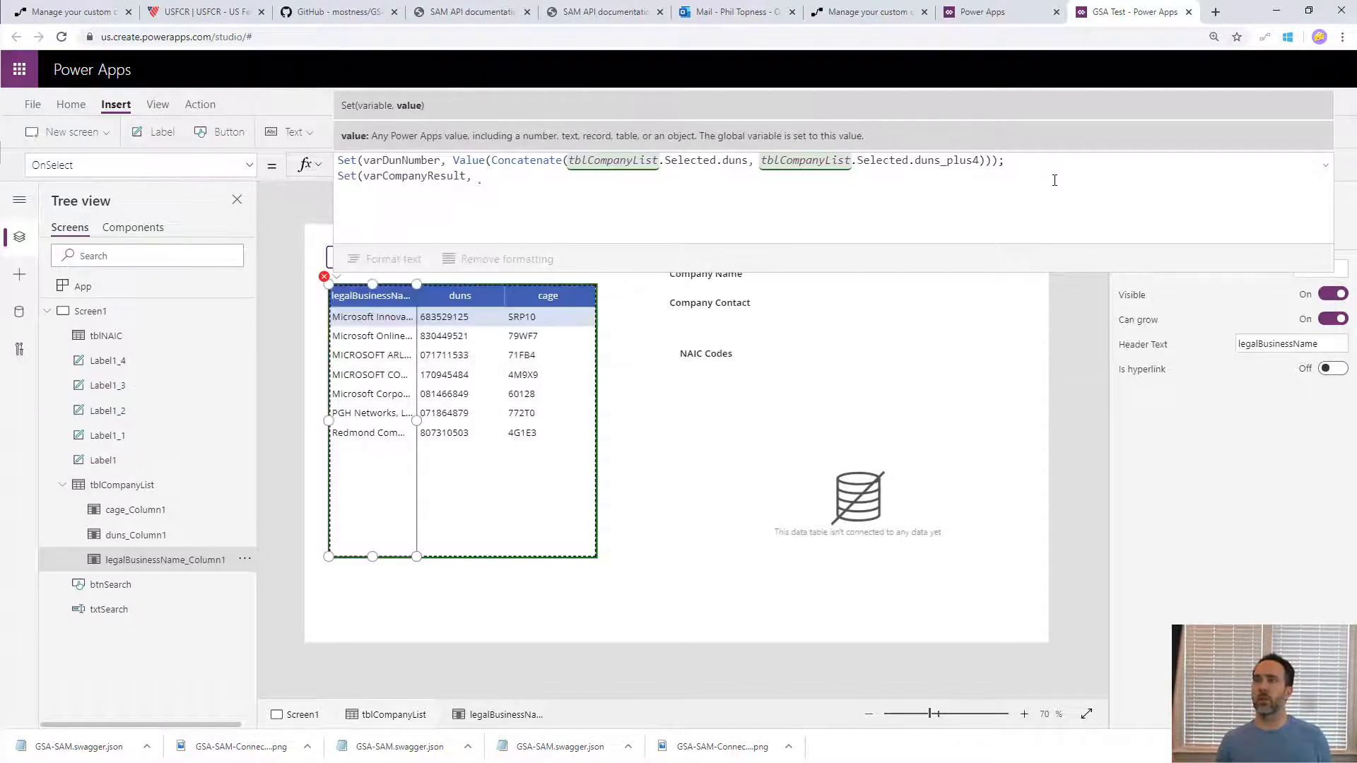
{"action": "type", "text": "m.fin"}
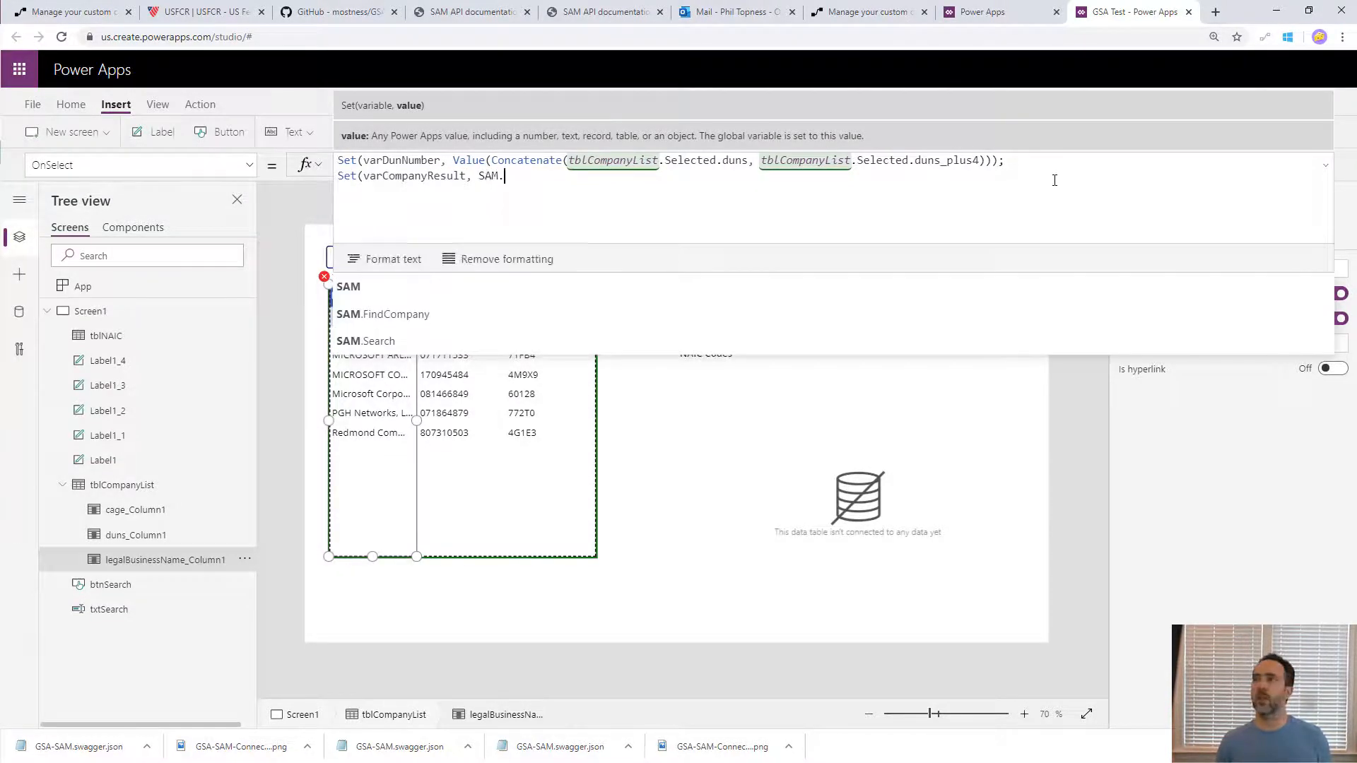
- Complete the second Set statement with SAM.FindCompany(varDunNumber) as the value of varCompanyResult
{"action": "key", "text": "Tab"}
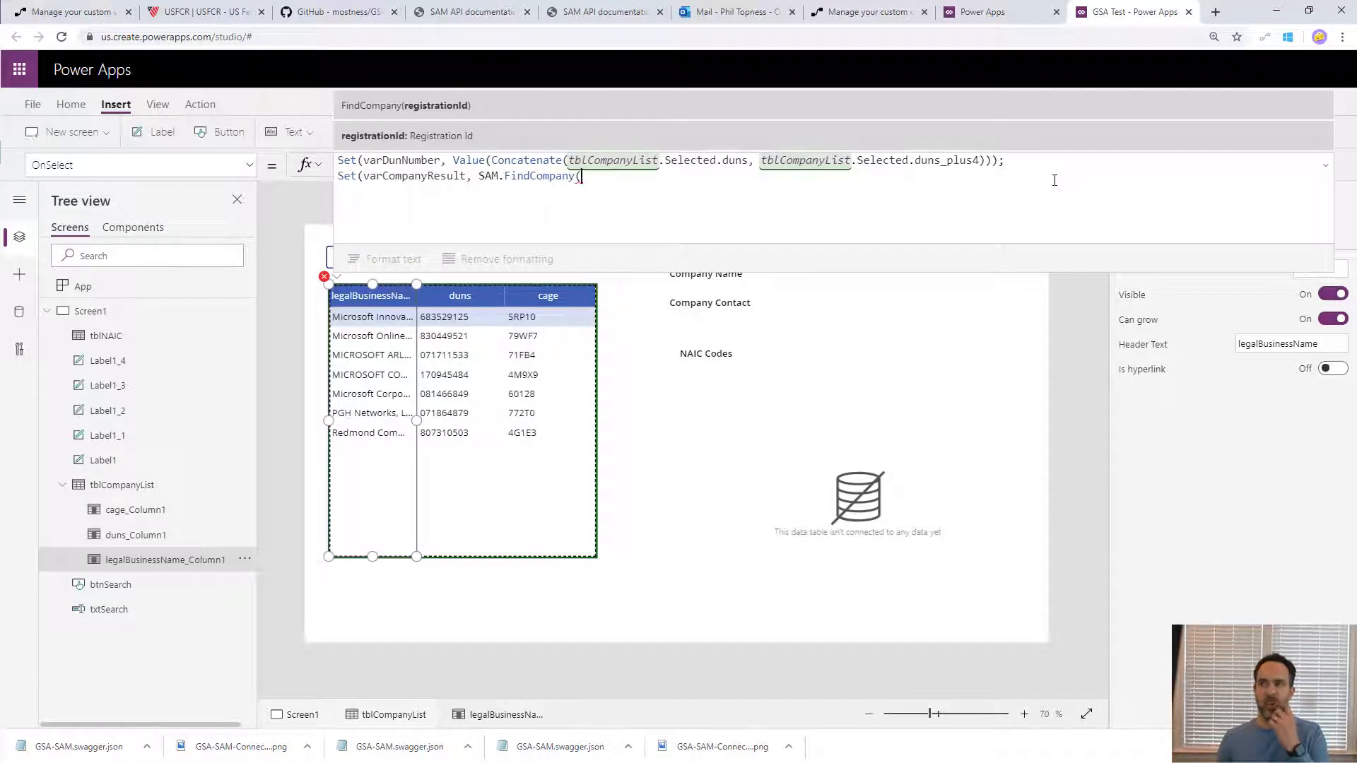
{"action": "type", "text": "vard"}
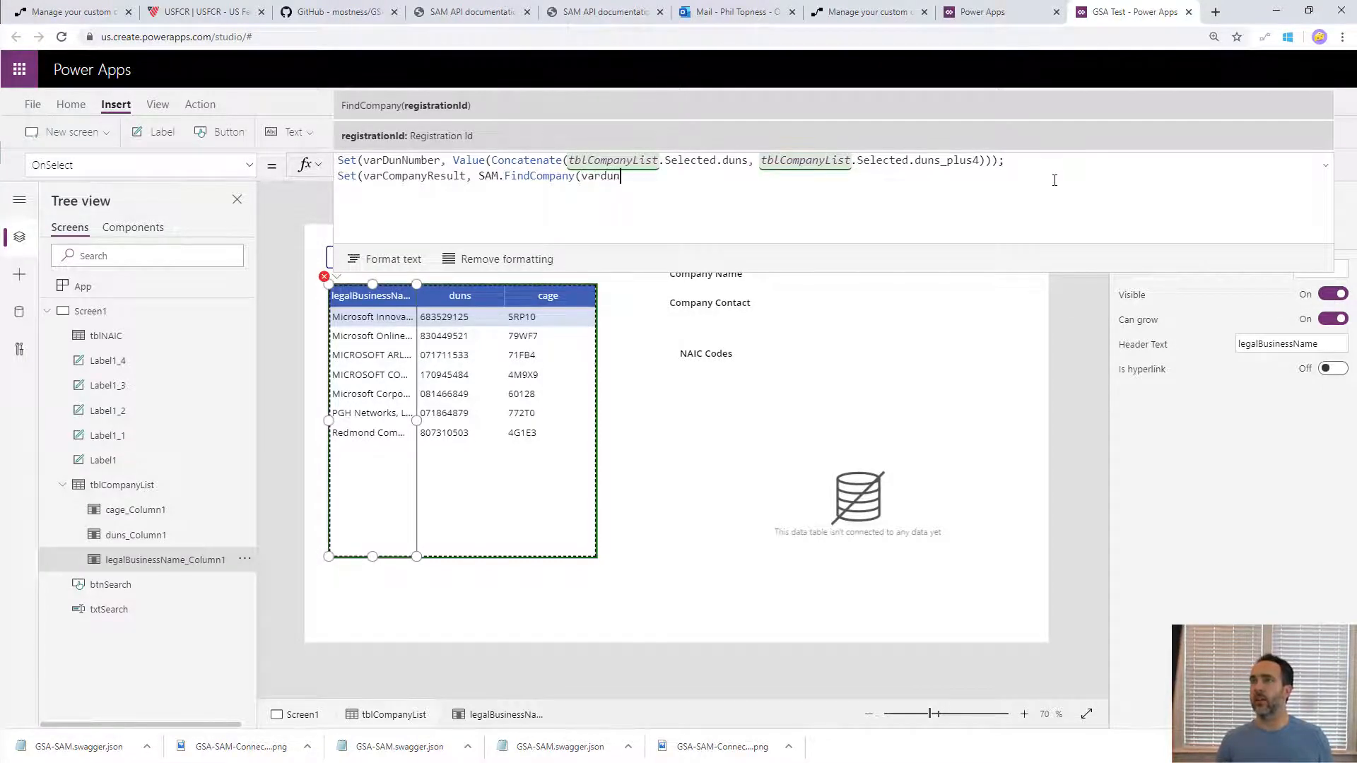
{"action": "type", "text": "un"}
{"action": "key", "text": "Tab"}
{"action": "type", "text": ")"}
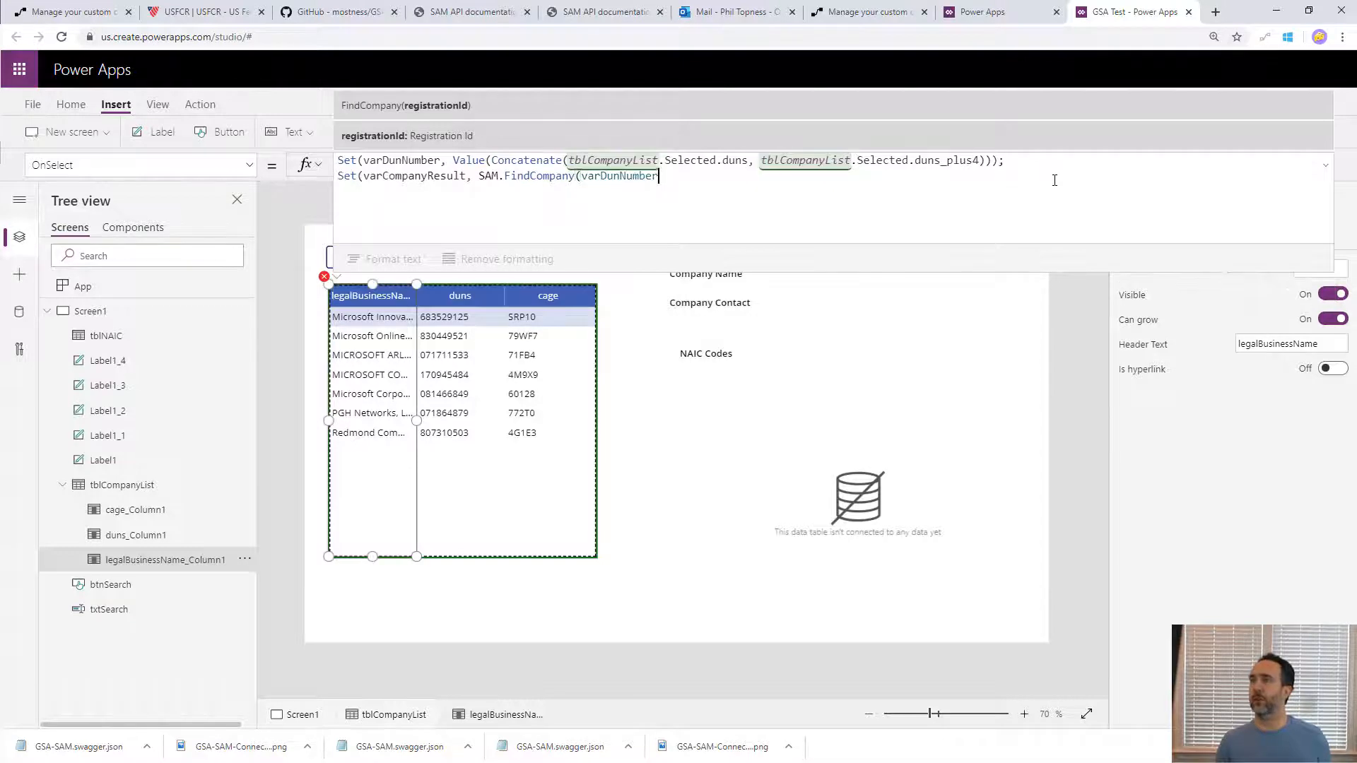
{"action": "type", "text": ")"}
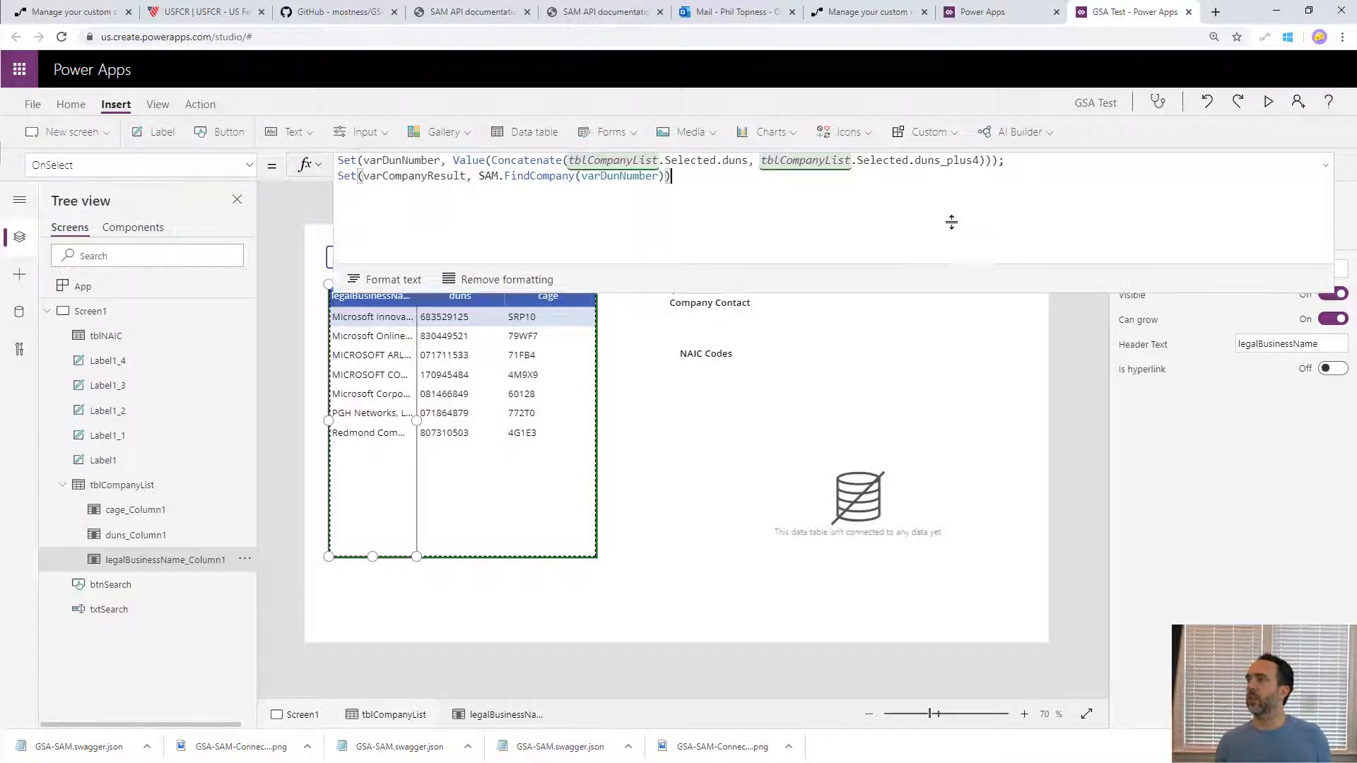
- Preview the app, select the company name in the fourth result row to run its OnSelect formula, and return to editing
{"action": "left_click", "coordinate": [1269, 102]}
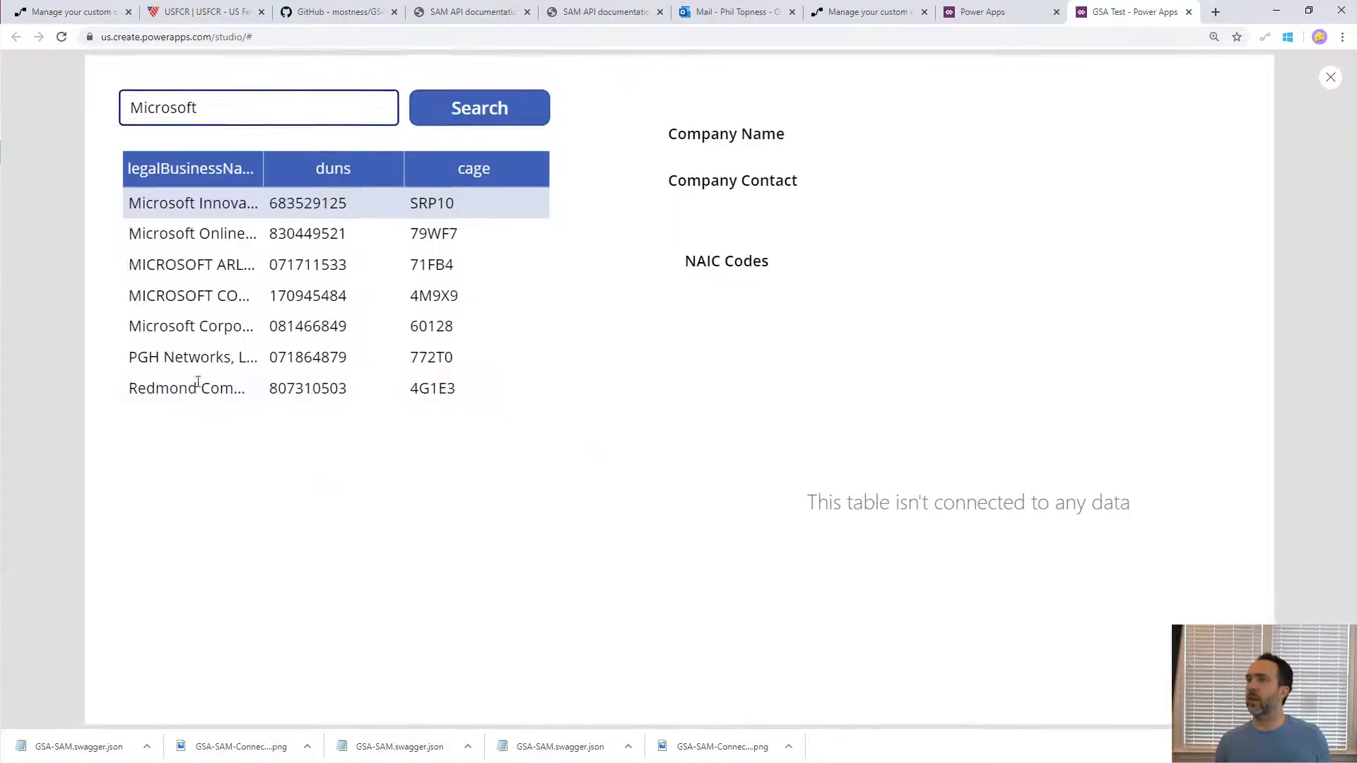
{"action": "left_click", "coordinate": [190, 294]}
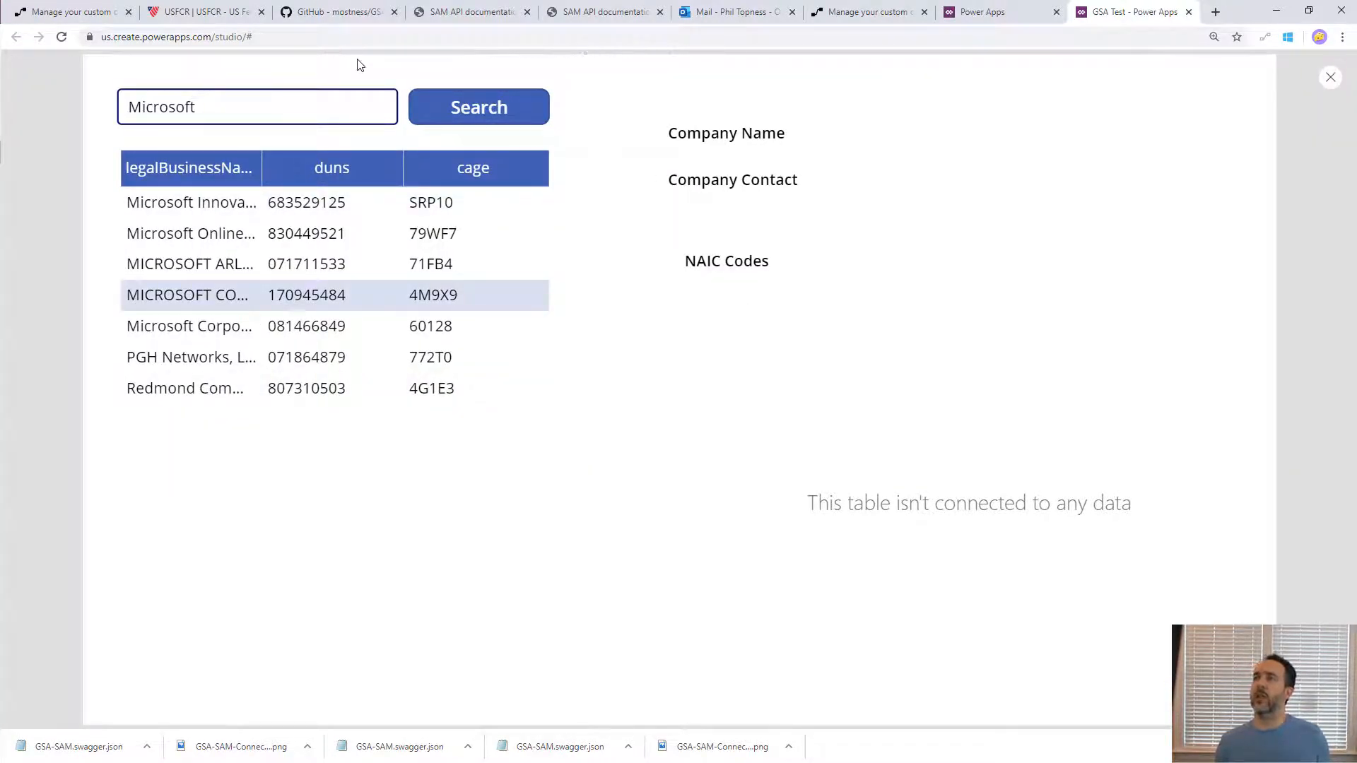
{"action": "key", "text": "Escape"}
- Inspect the varCompanyResult global variable by drilling through sam_data into its registration record, and return to the app canvas
{"action": "left_click", "coordinate": [156, 103]}
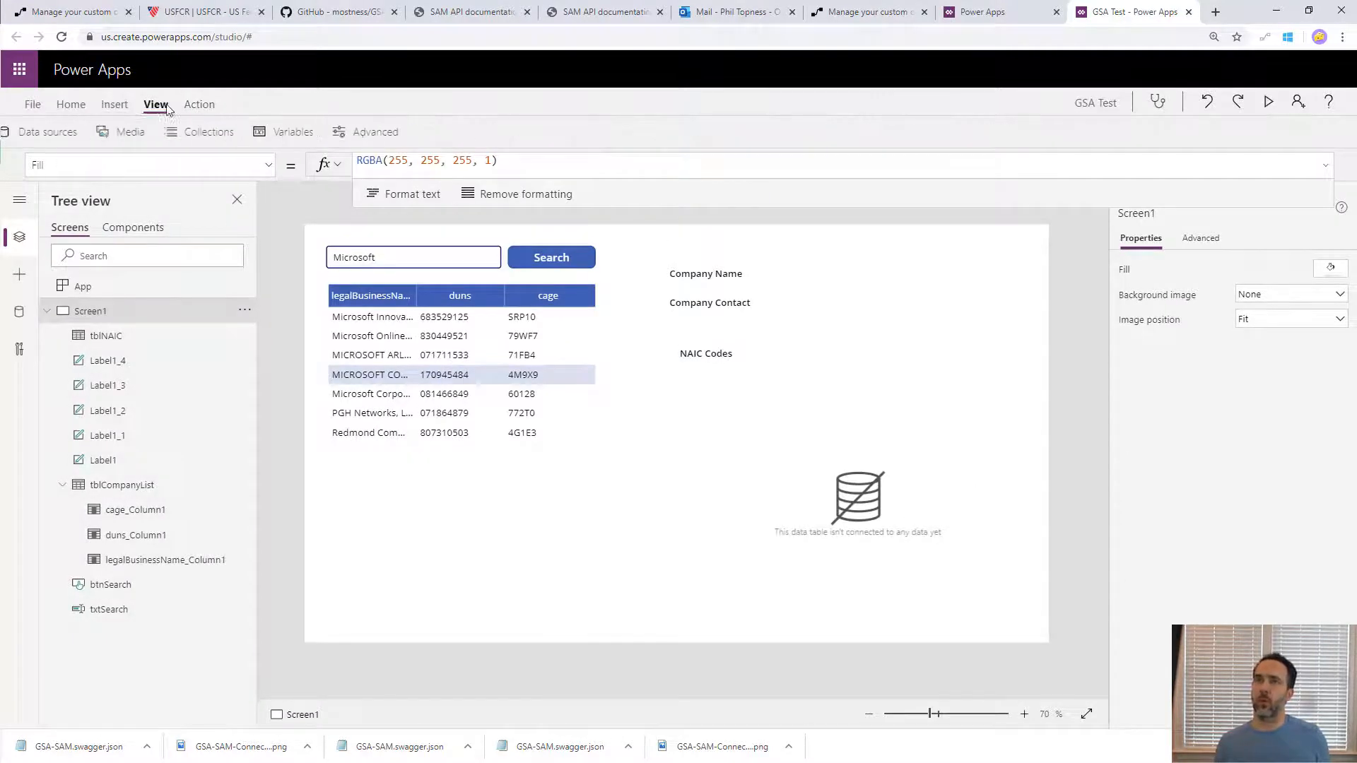
{"action": "left_click", "coordinate": [308, 134]}
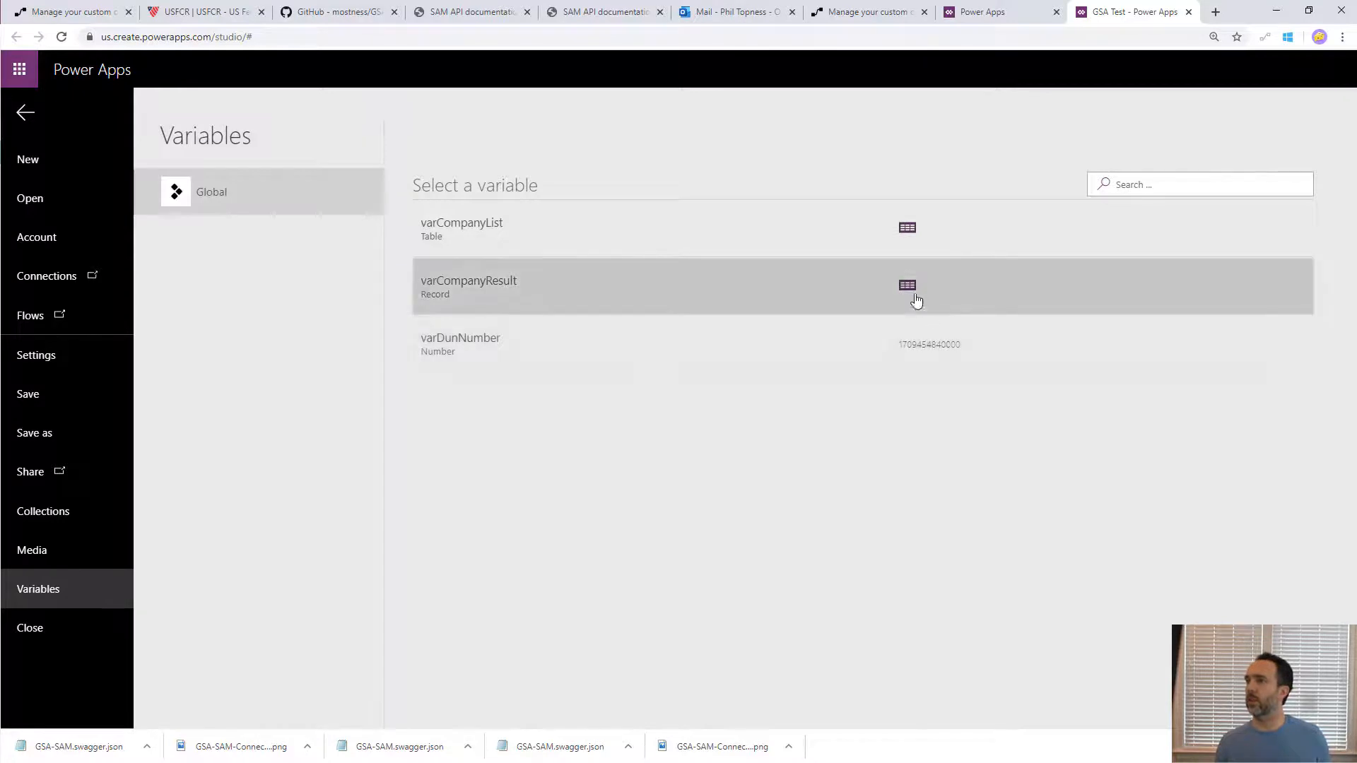
{"action": "left_click", "coordinate": [914, 293]}
{"action": "left_click", "coordinate": [422, 223]}
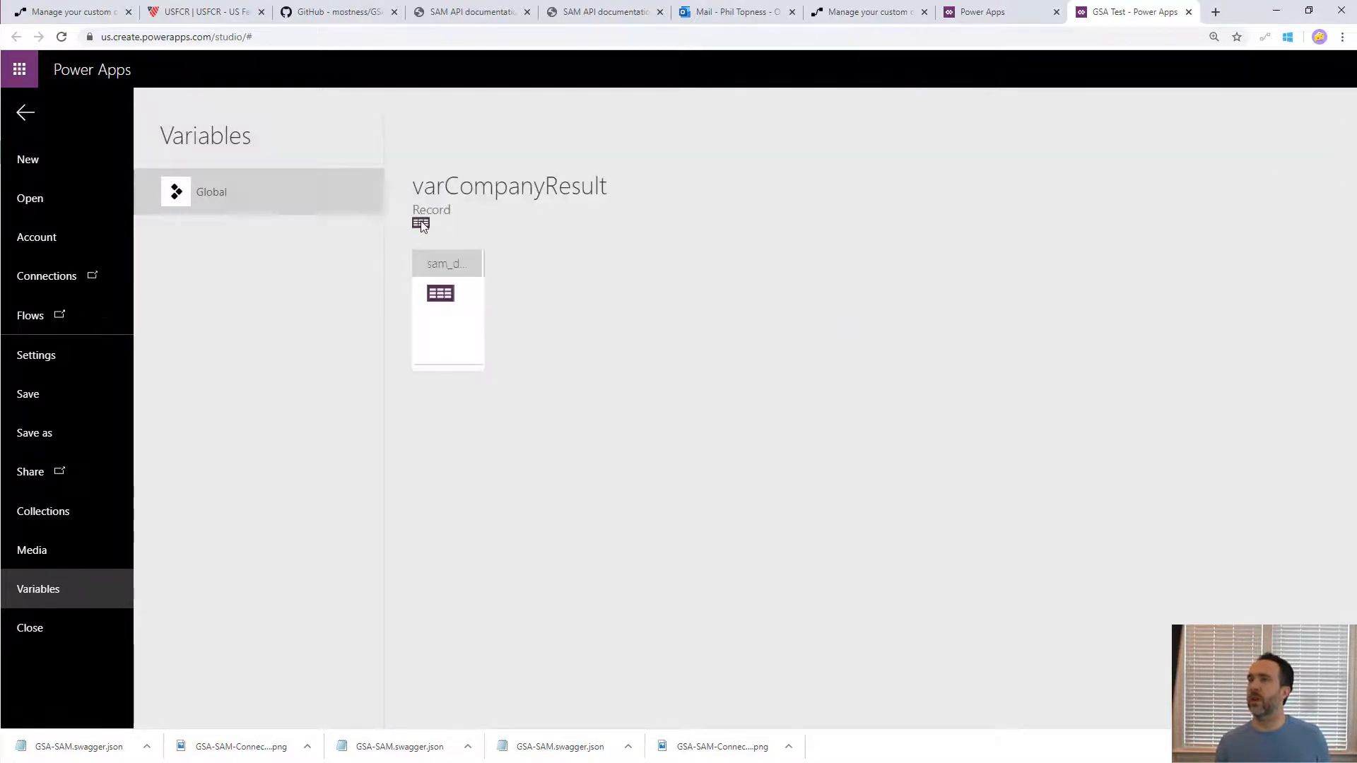
{"action": "left_click", "coordinate": [439, 292]}
{"action": "left_click", "coordinate": [440, 293]}
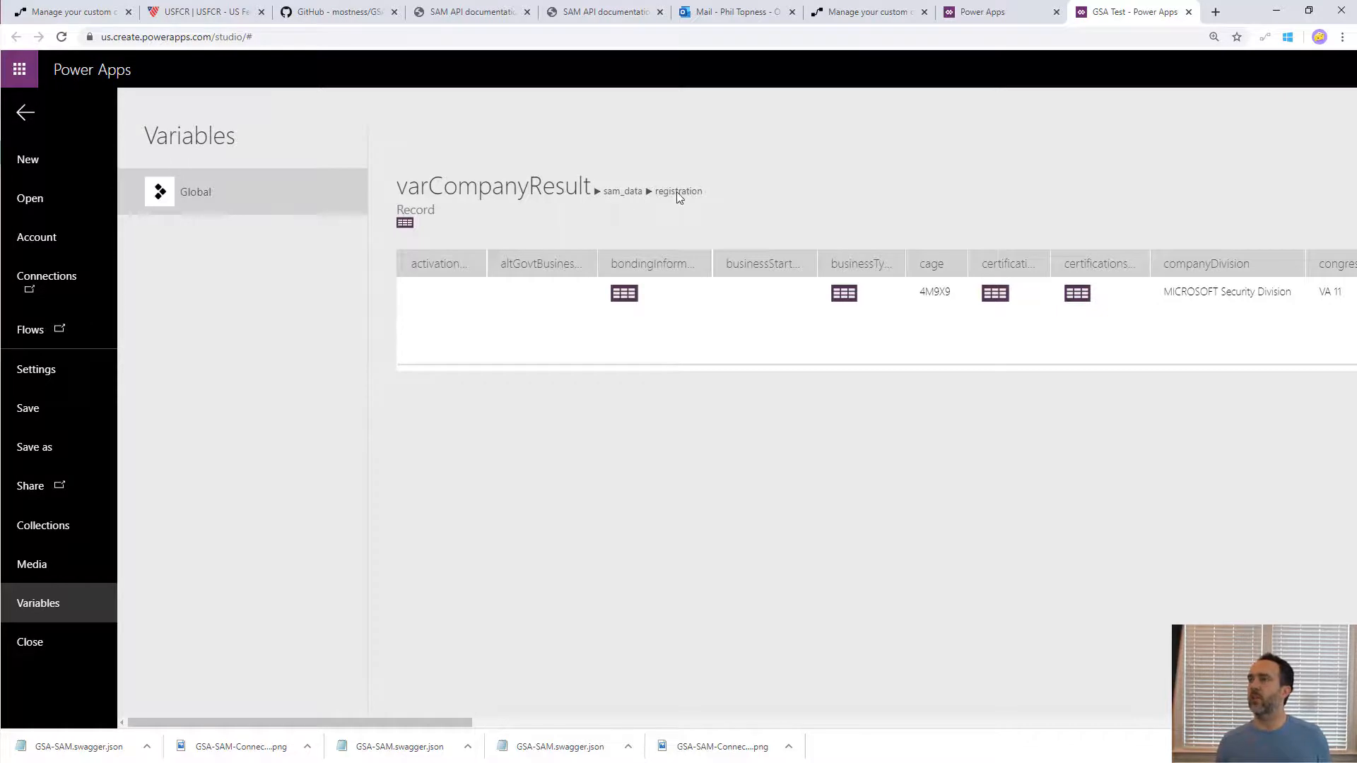
{"action": "key", "text": "Escape"}
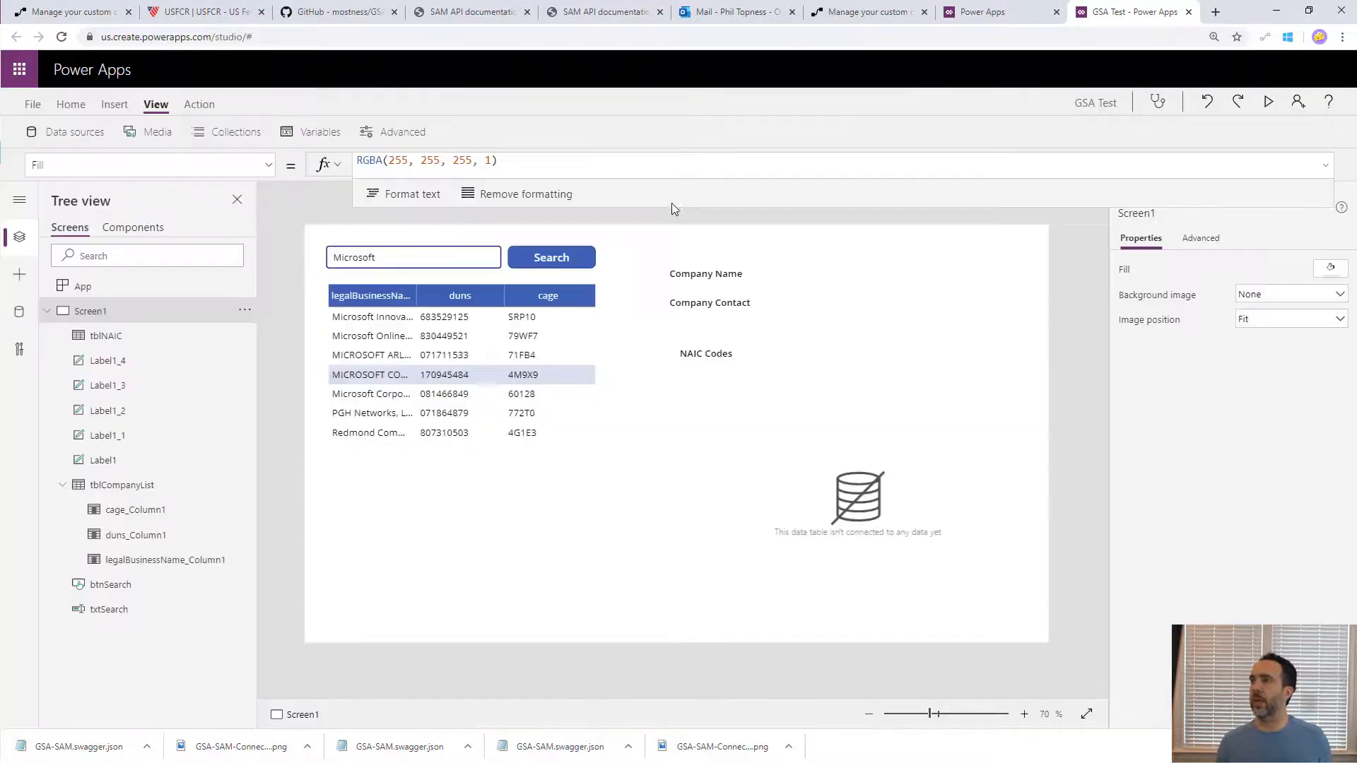
- Append .sam_data.registration to the SAM.FindCompany(varDunNumber) call in the legalBusinessName column's OnSelect formula
{"action": "left_click", "coordinate": [757, 407]}
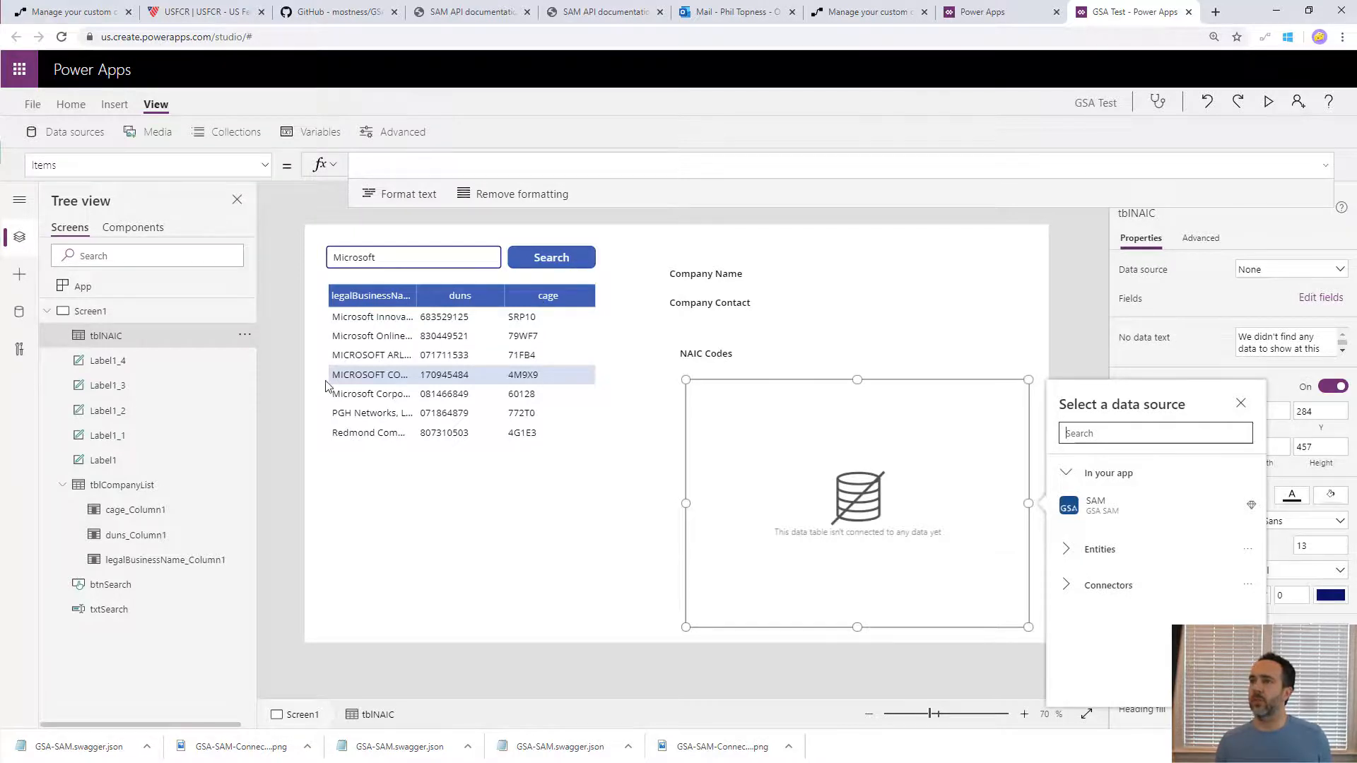
{"action": "left_click", "coordinate": [360, 376]}
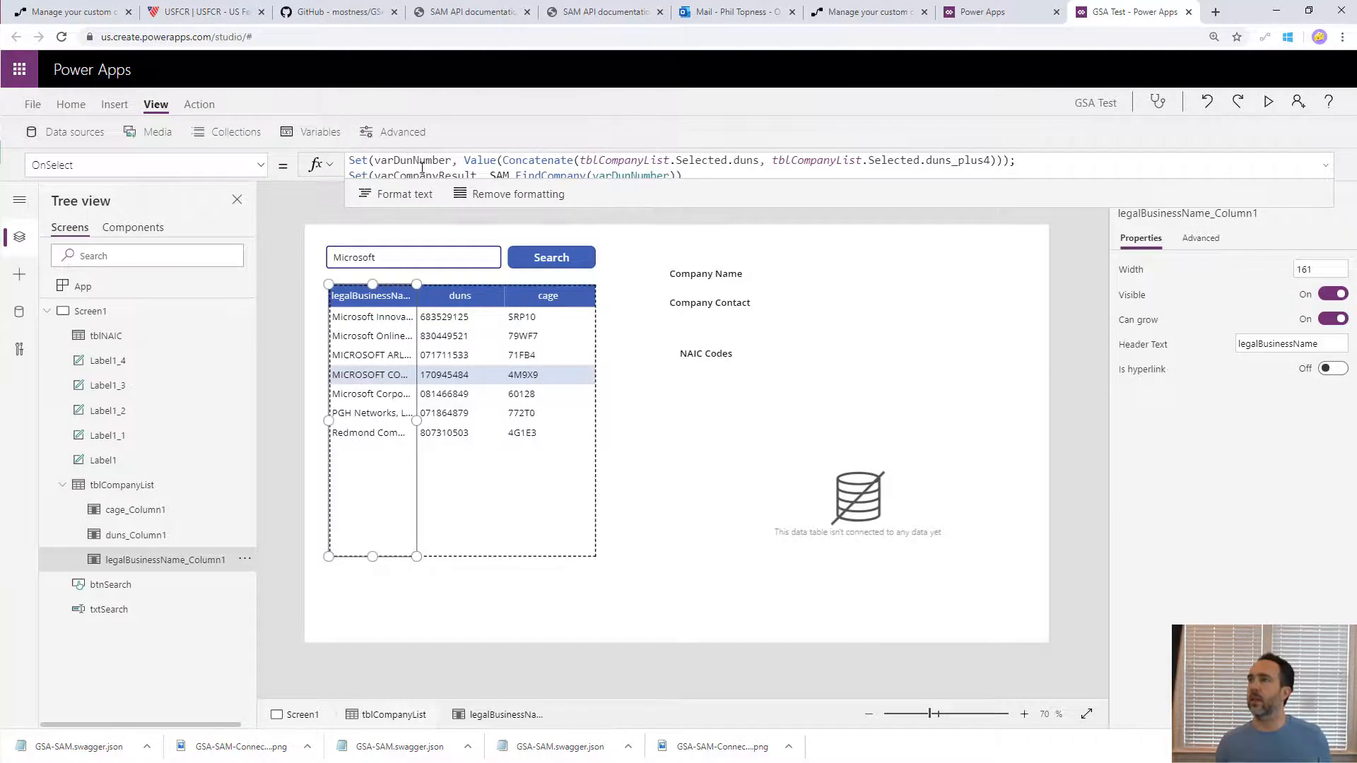
{"action": "left_click", "coordinate": [678, 173]}
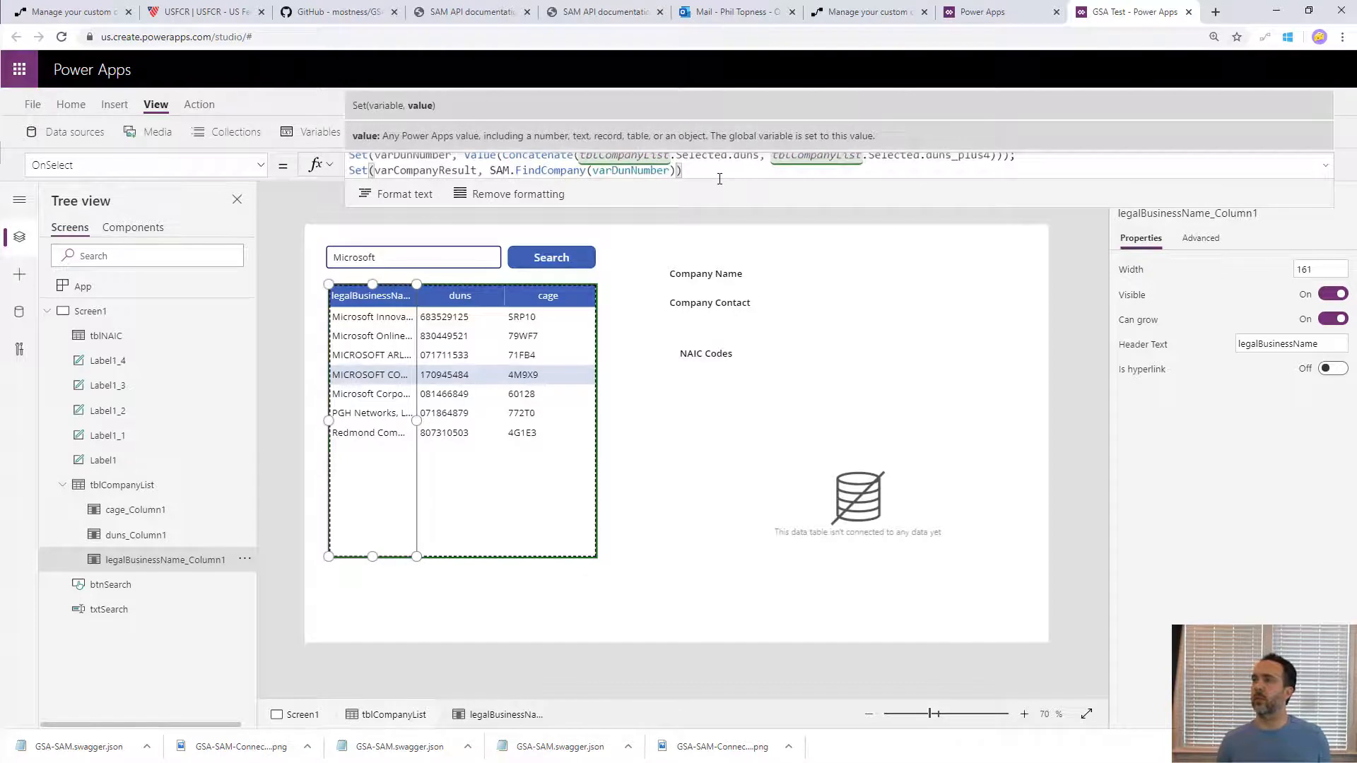
{"action": "type", "text": ".reg"}
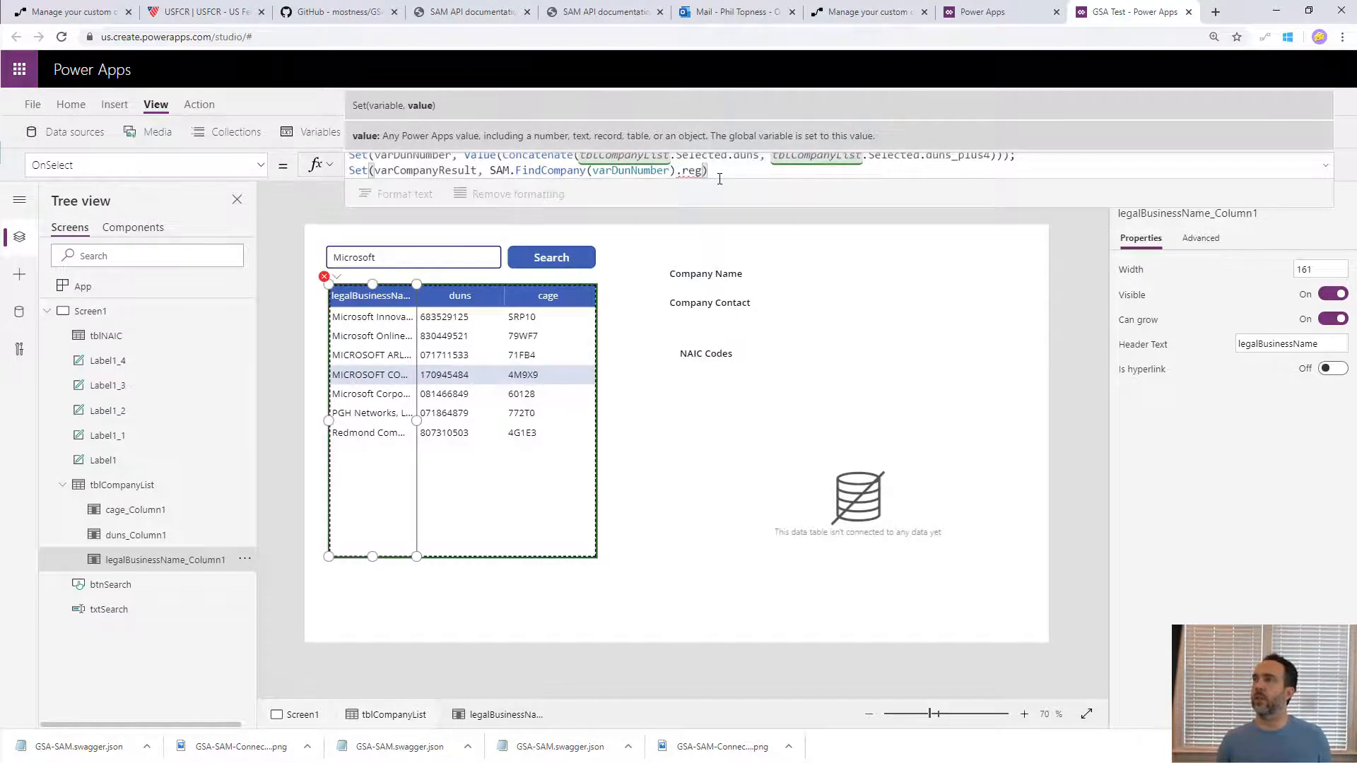
{"action": "key", "text": "BackSpace"}
{"action": "key", "text": "BackSpace"}
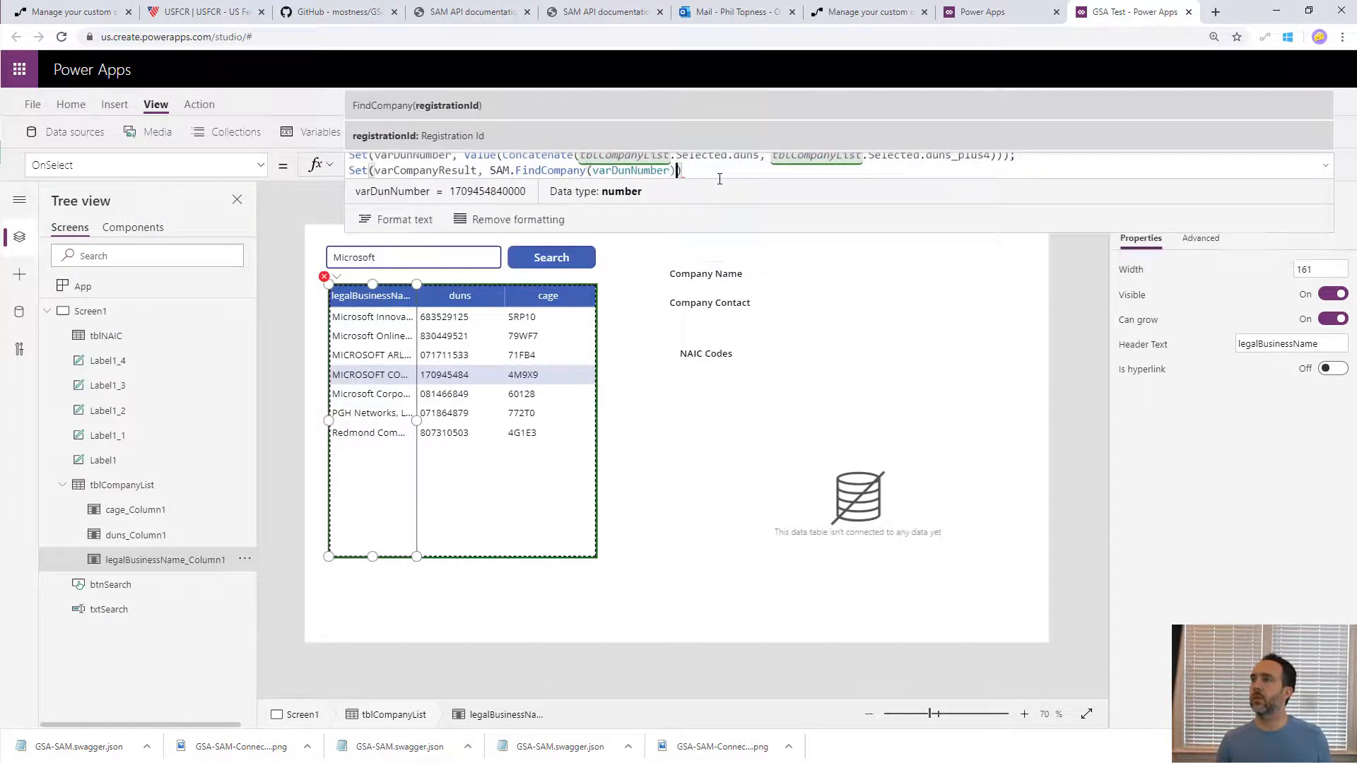
{"action": "type", "text": "sam_data.registration"}
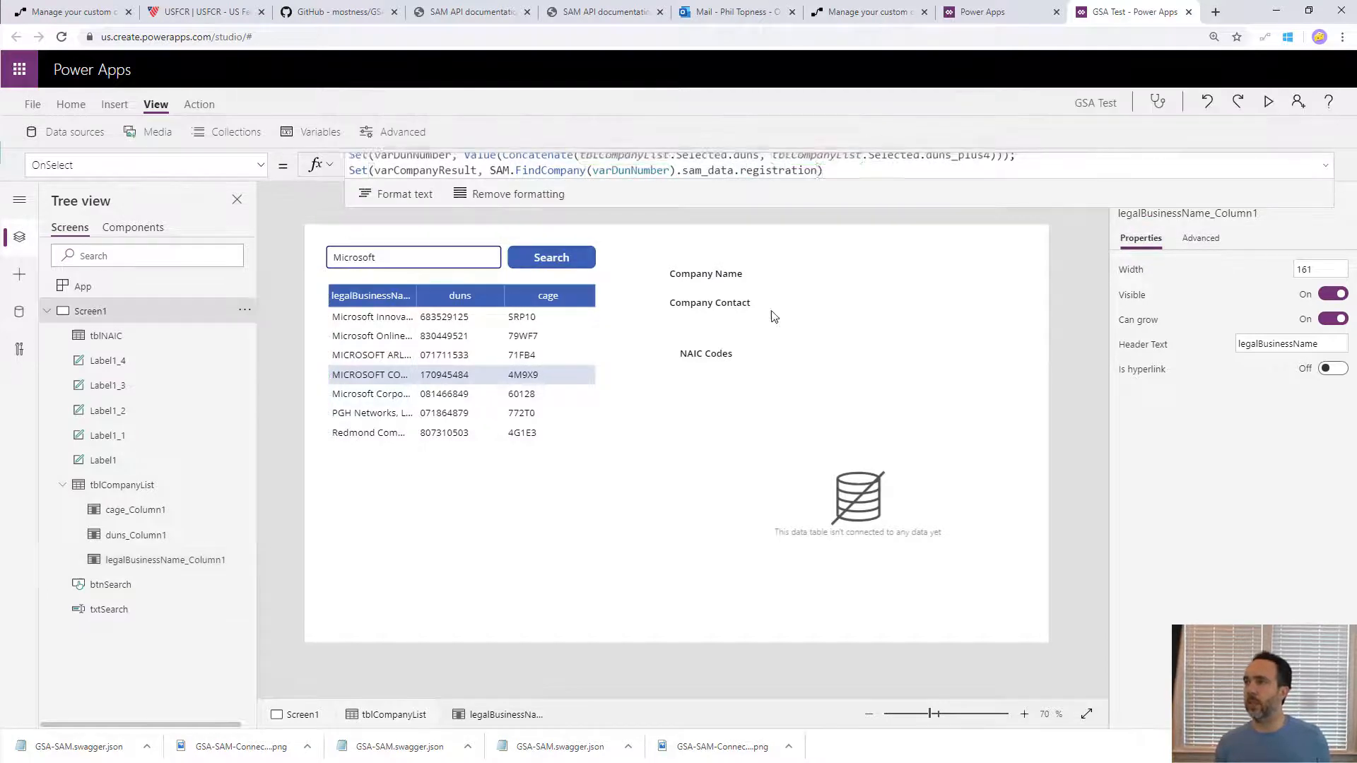
- Set the Text of the empty label beside Company Name to varCompanyResult.legalBusinessName
{"action": "left_click", "coordinate": [787, 276]}
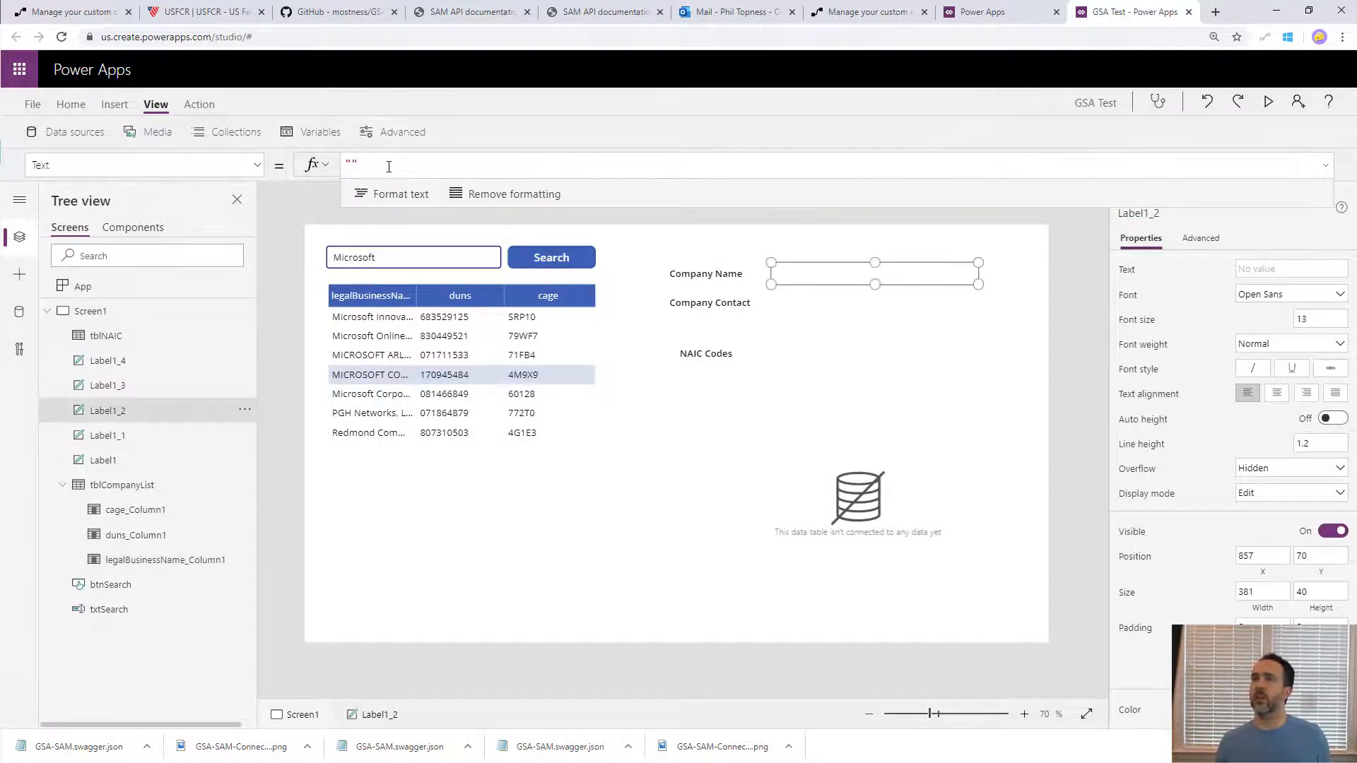
{"action": "left_click_drag", "start_coordinate": [388, 167], "coordinate": [238, 167]}
{"action": "type", "text": "varCom"}
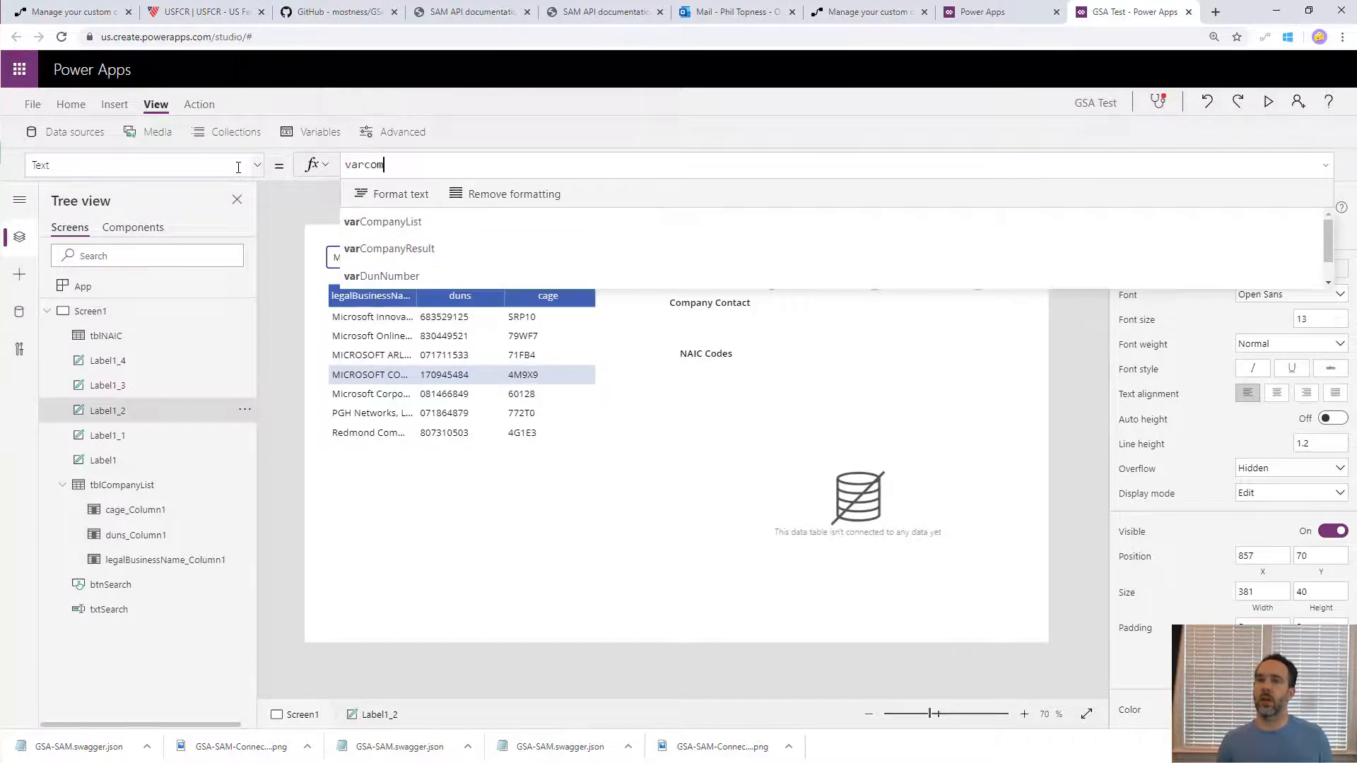
{"action": "key", "text": "Down"}
{"action": "key", "text": "Tab"}
{"action": "type", "text": "."}
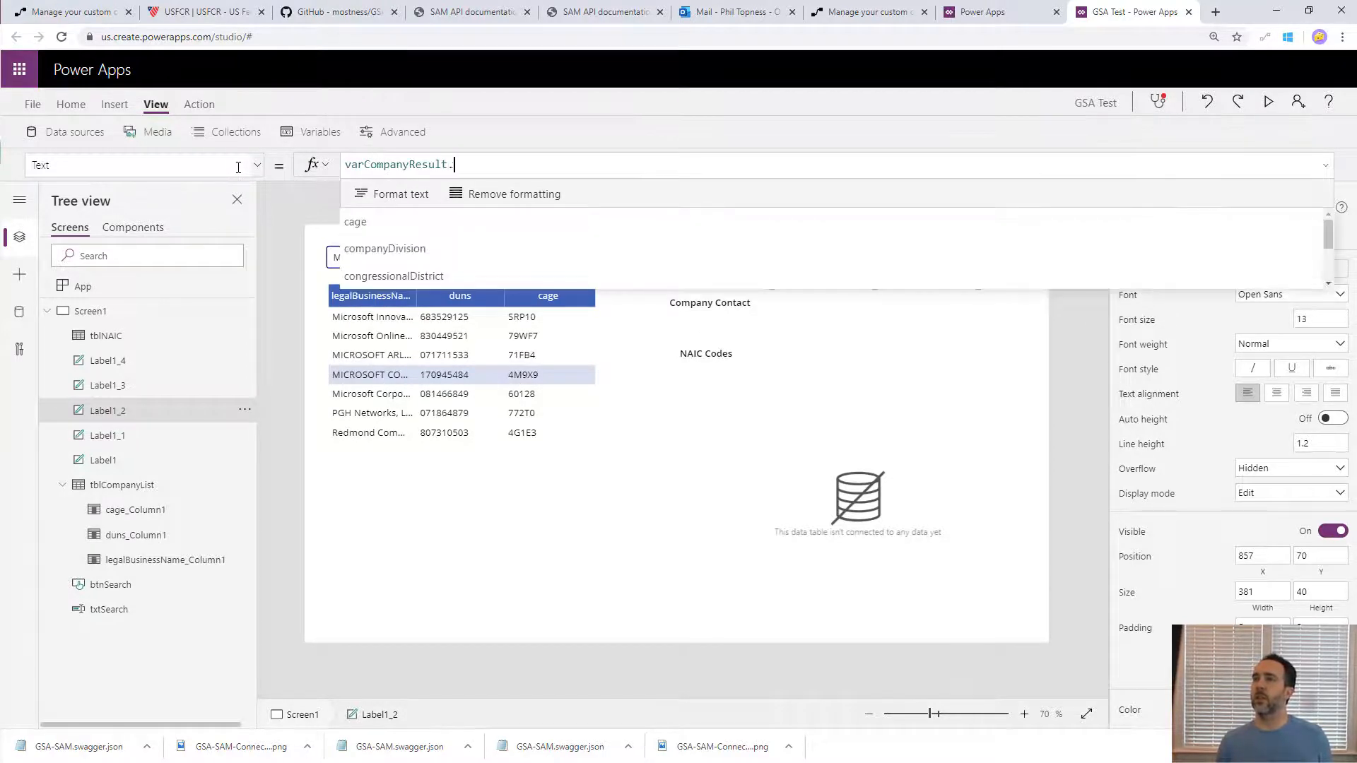
{"action": "key", "text": "Down"}
{"action": "key", "text": "Down"}
{"action": "key", "text": "Down"}
{"action": "key", "text": "Down"}
{"action": "key", "text": "Down"}
{"action": "key", "text": "Down"}
{"action": "key", "text": "Down"}
{"action": "key", "text": "Down"}
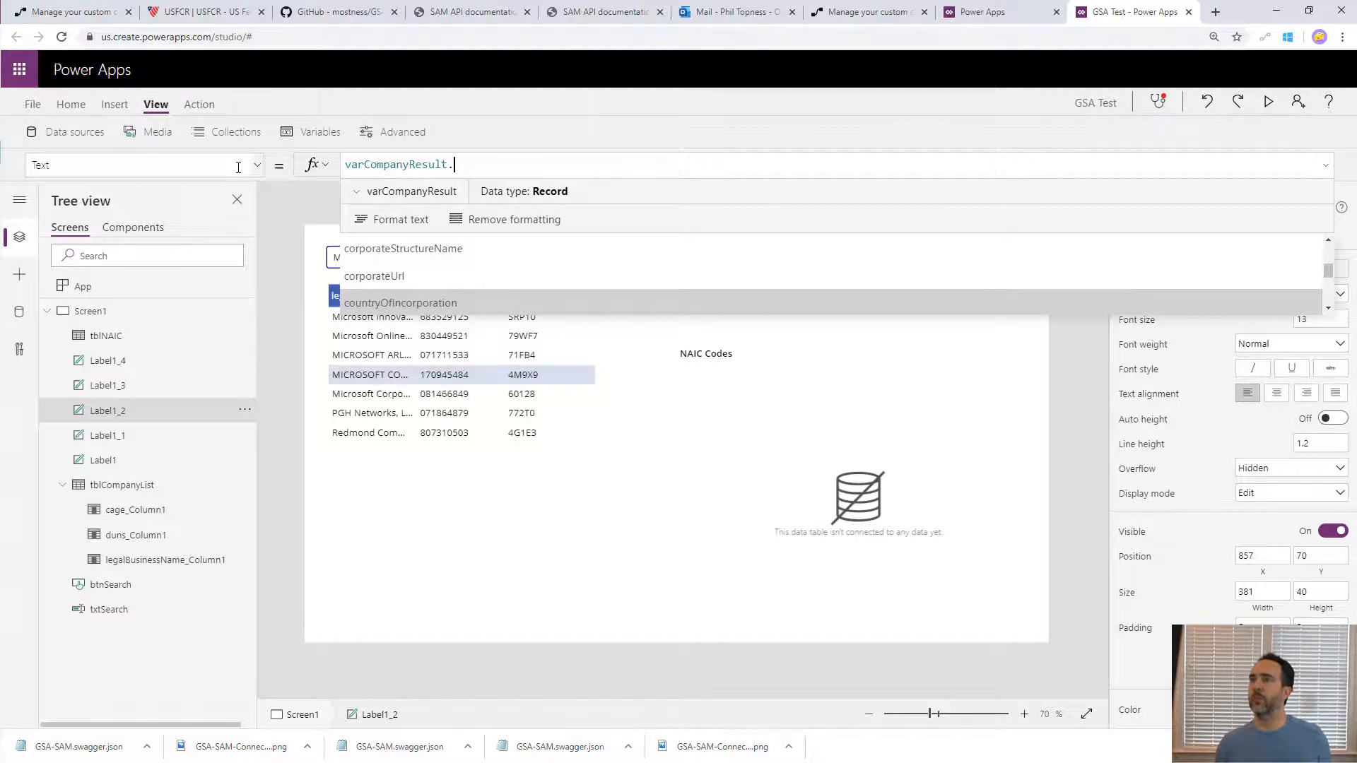
{"action": "type", "text": "nam"}
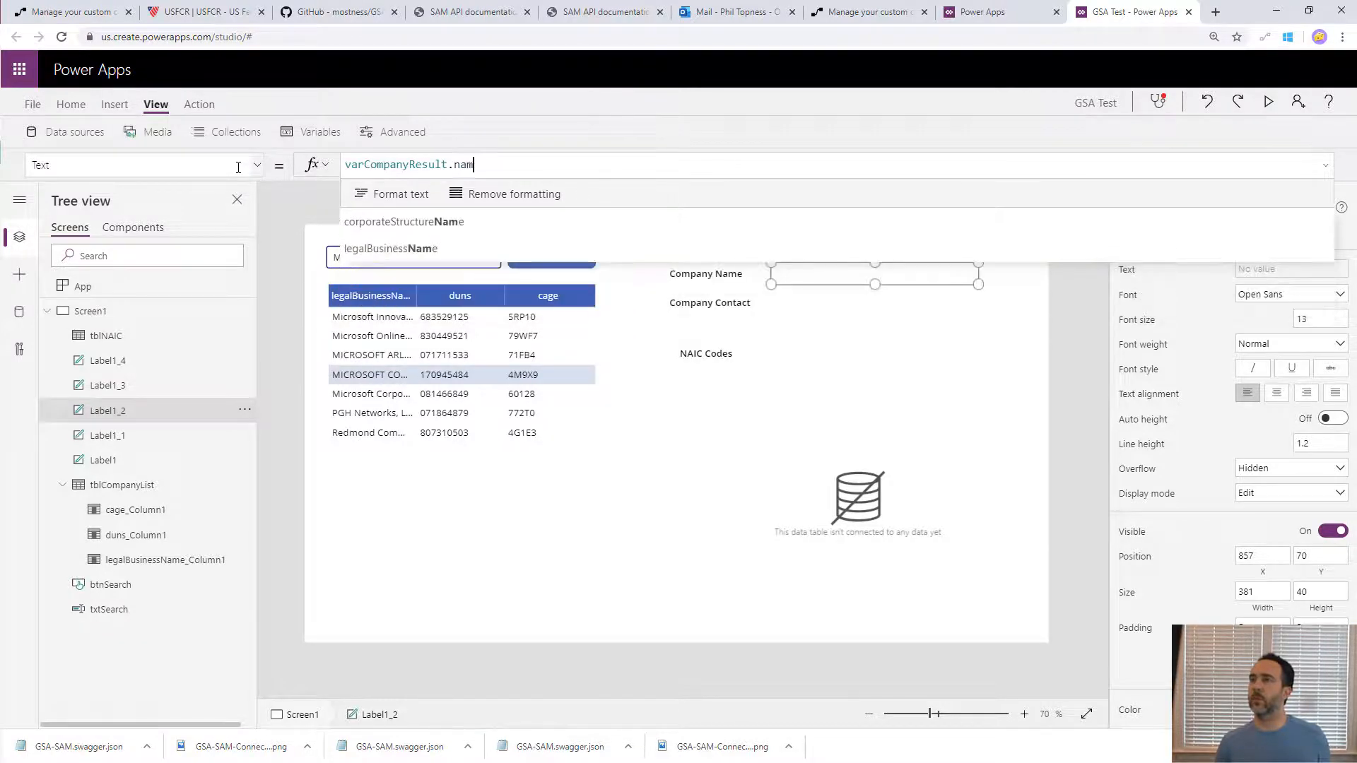
{"action": "key", "text": "Down"}
{"action": "key", "text": "Tab"}
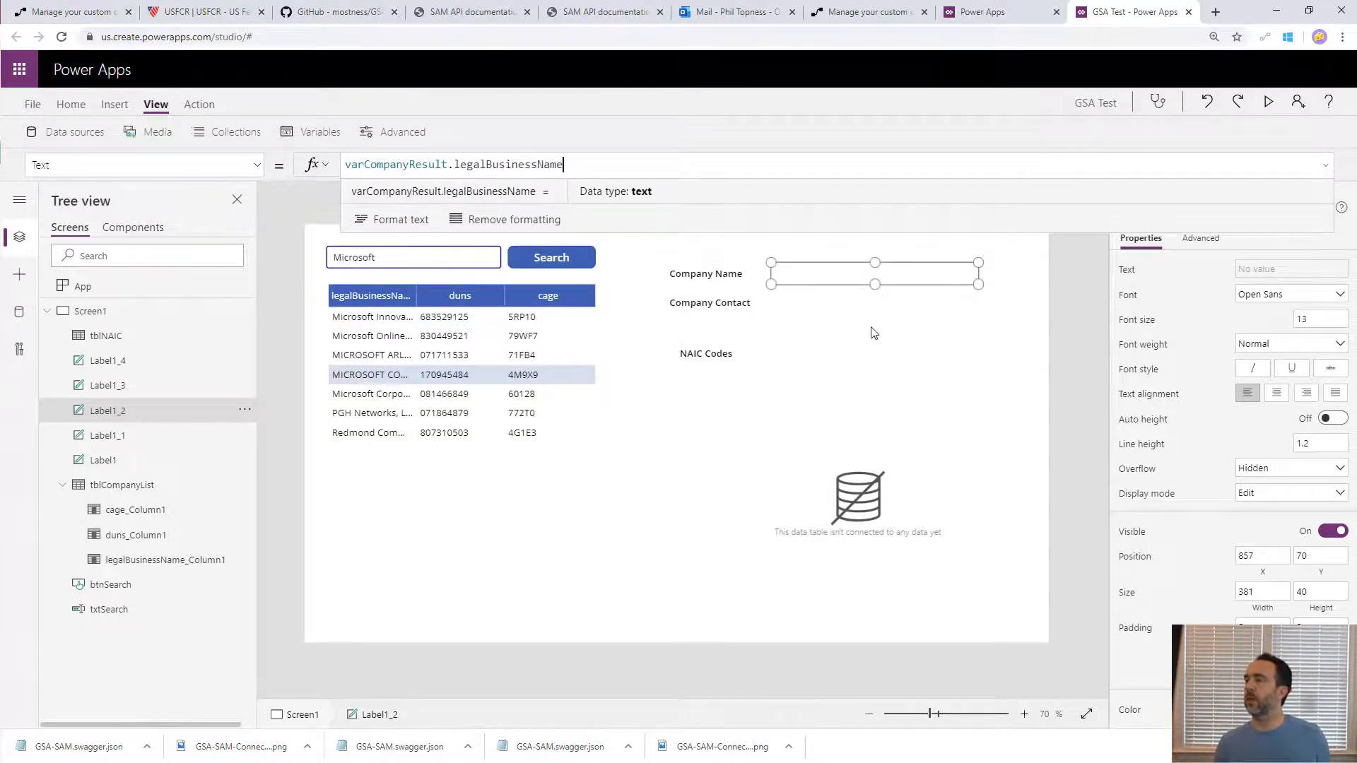
- Set the Text of the empty label beside Company Contact to varCompanyResult.govtBusinessPoc.email
{"action": "left_click", "coordinate": [844, 285]}
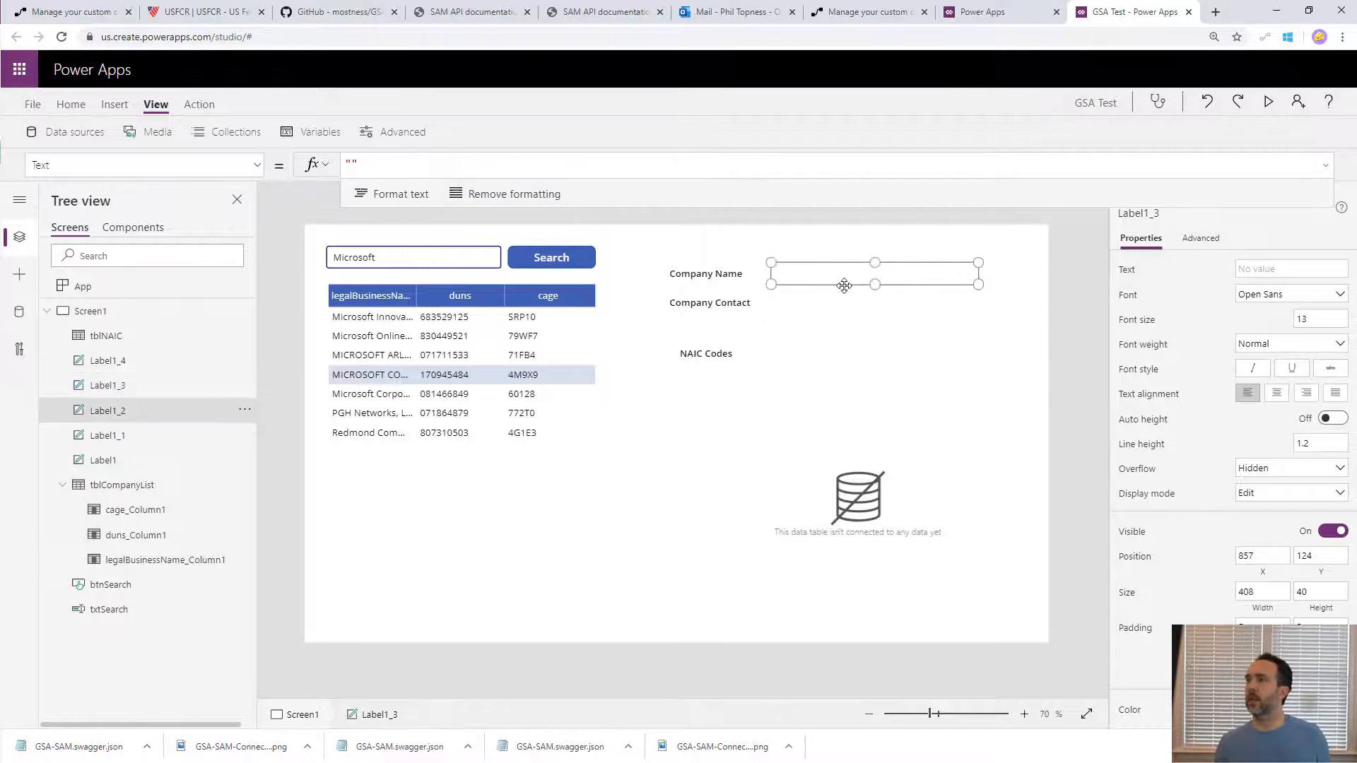
{"action": "left_click", "coordinate": [824, 301]}
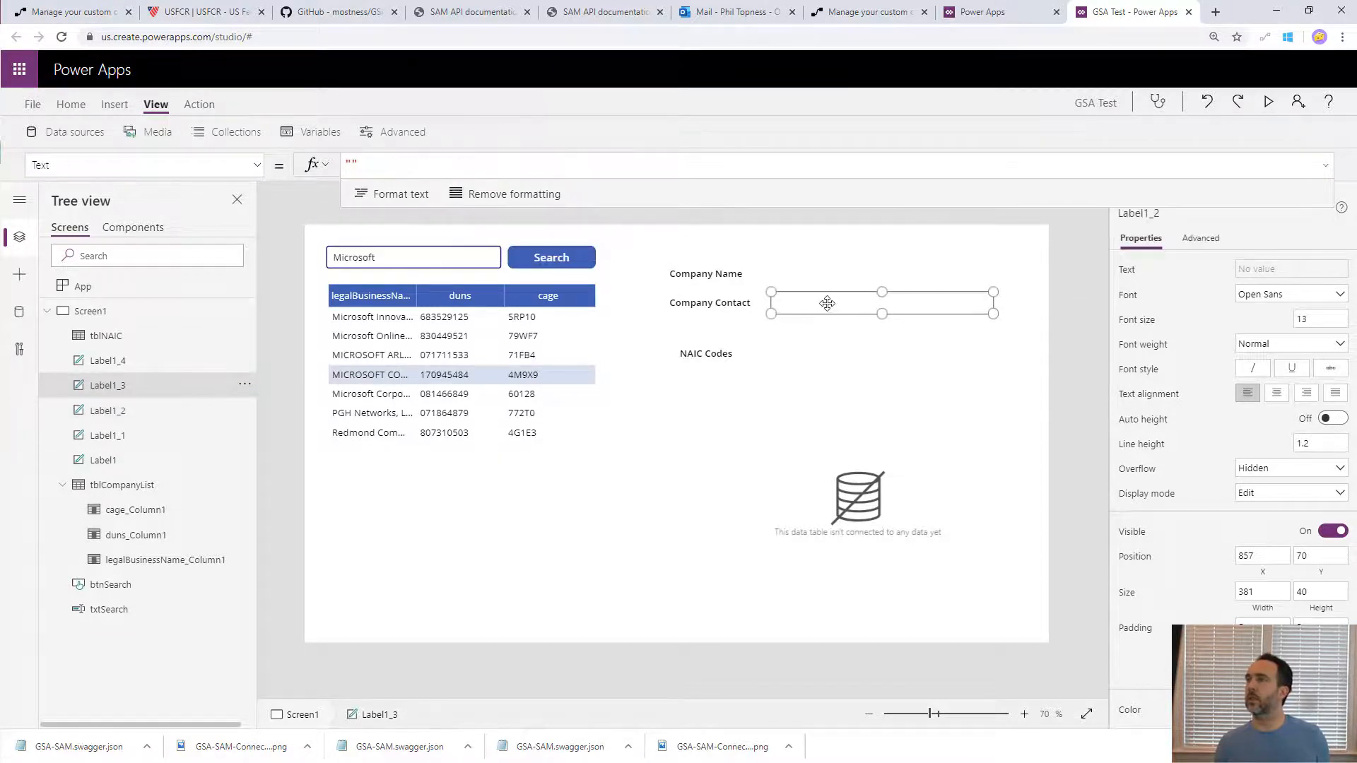
{"action": "type", "text": "varCompanyResult.legalBusinessName"}
{"action": "key", "text": "ctrl+BackSpace"}
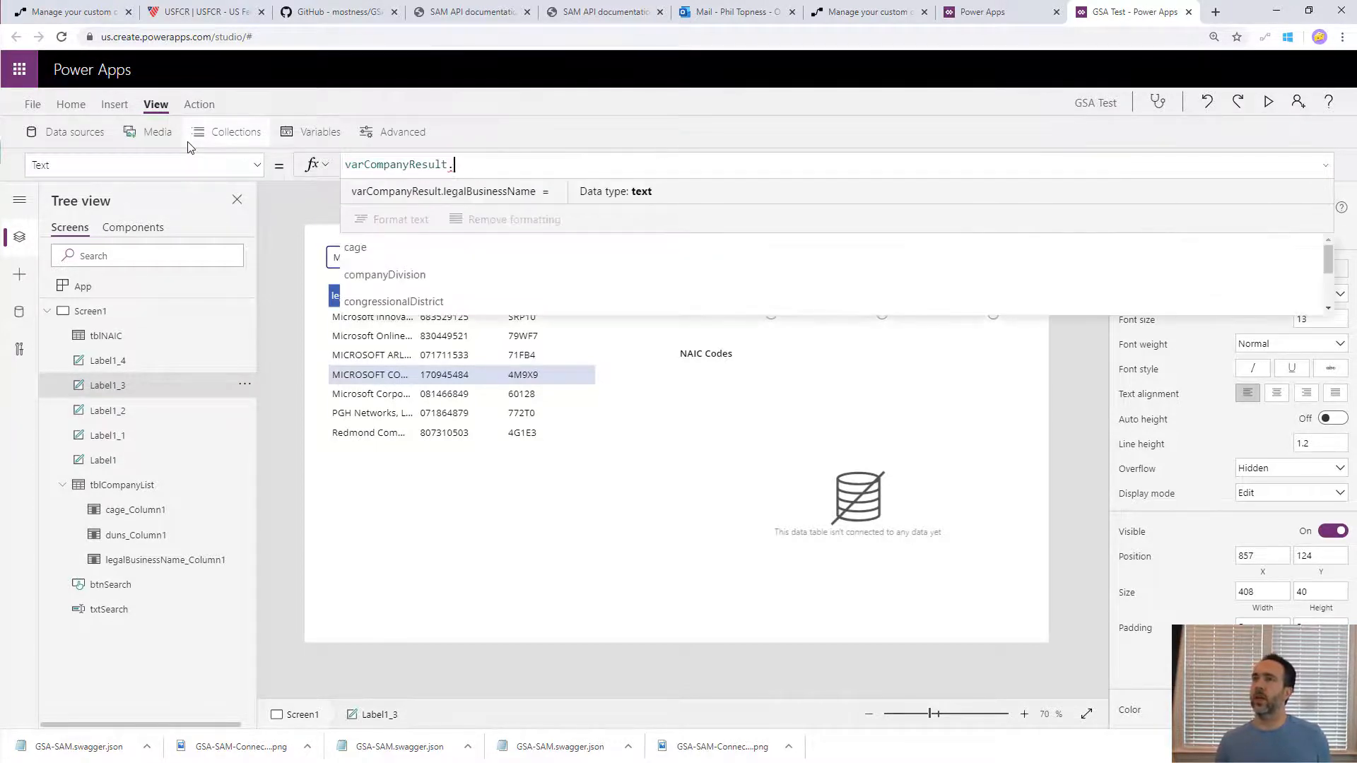
{"action": "type", "text": "poc"}
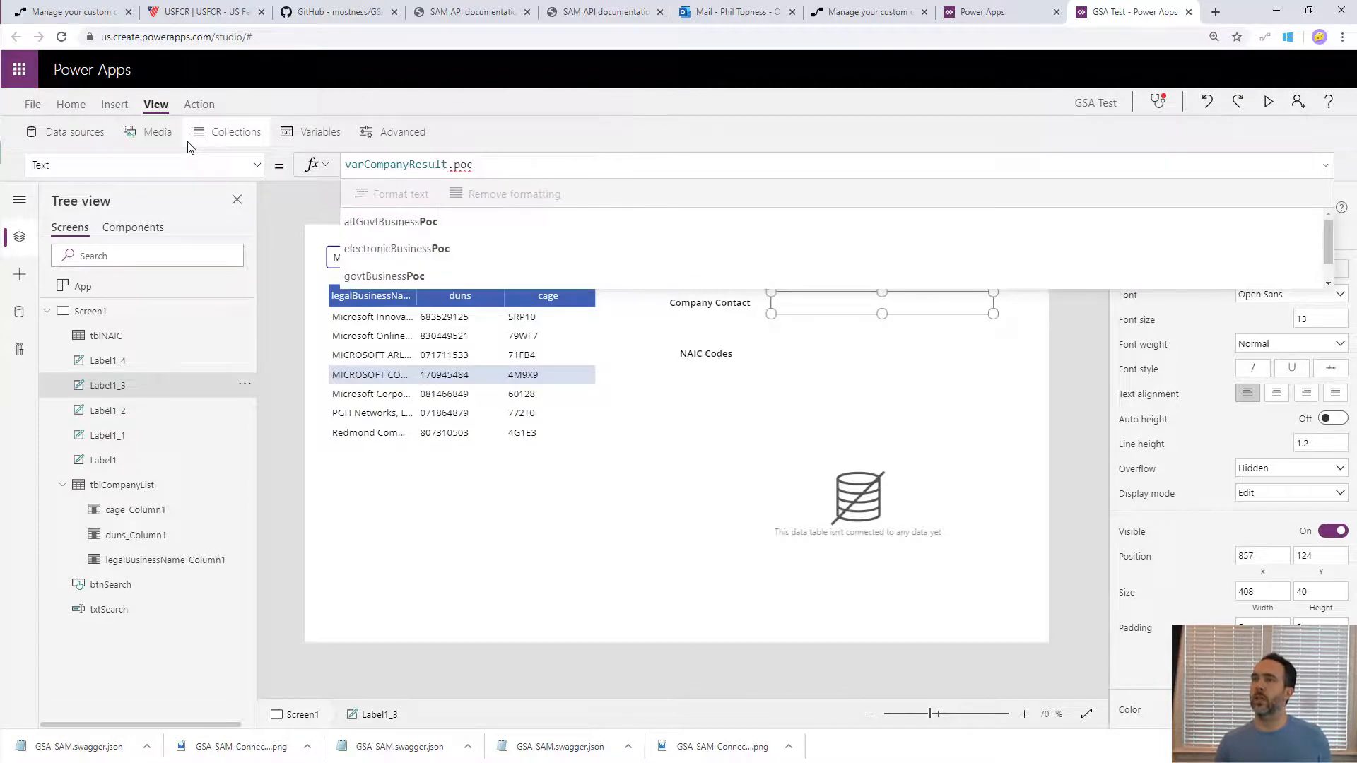
{"action": "key", "text": "Down"}
{"action": "key", "text": "Down"}
{"action": "key", "text": "Down"}
{"action": "key", "text": "Tab"}
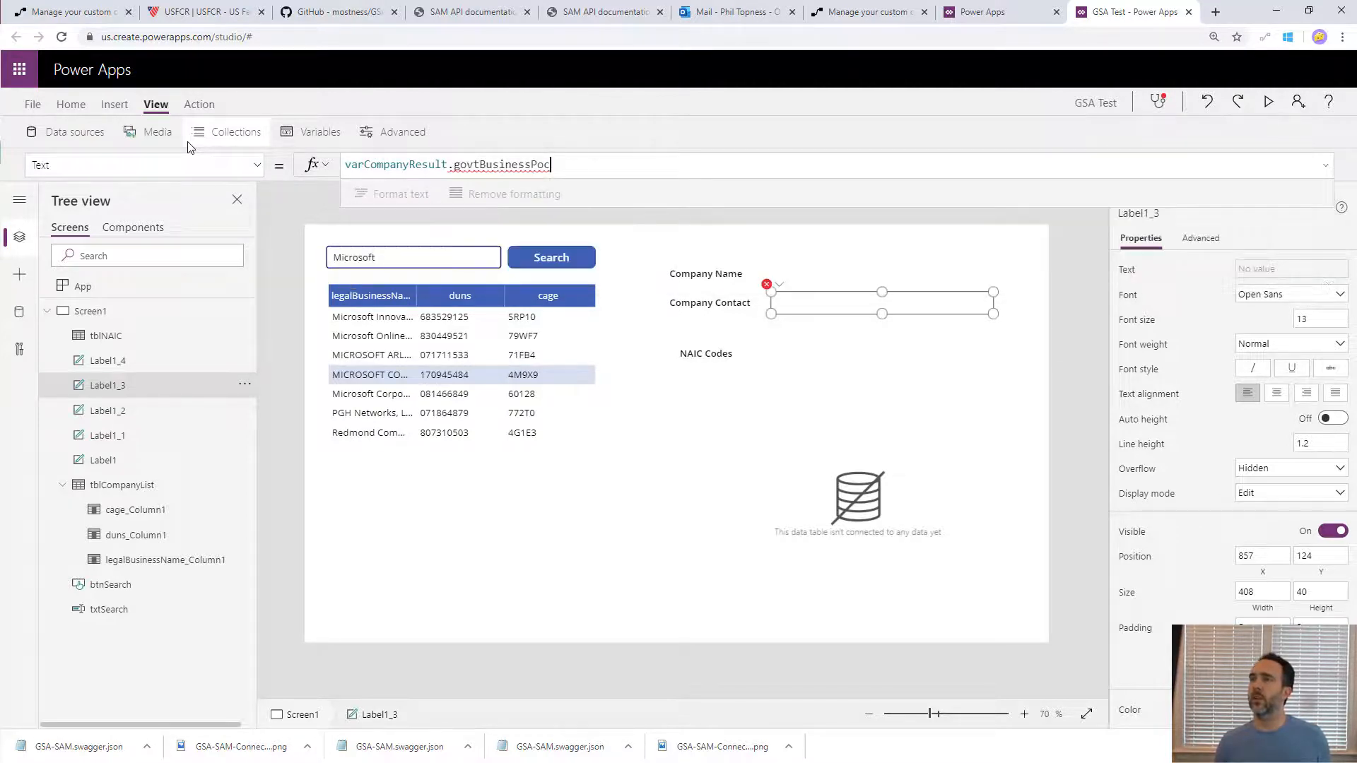
{"action": "type", "text": "."}
{"action": "key", "text": "Tab"}
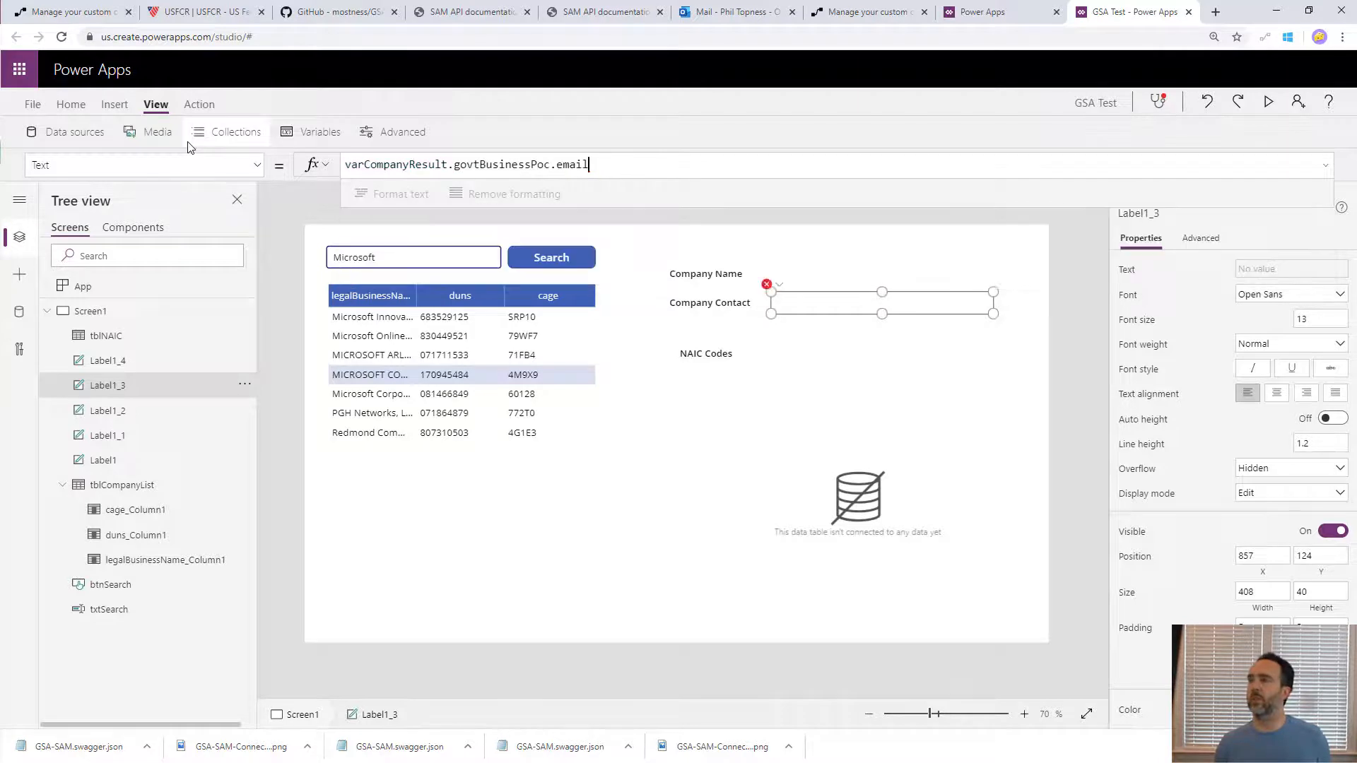
- Set the Items property of the tblNAIC data table to varCompanyResult.naics
{"action": "left_click", "coordinate": [864, 488]}
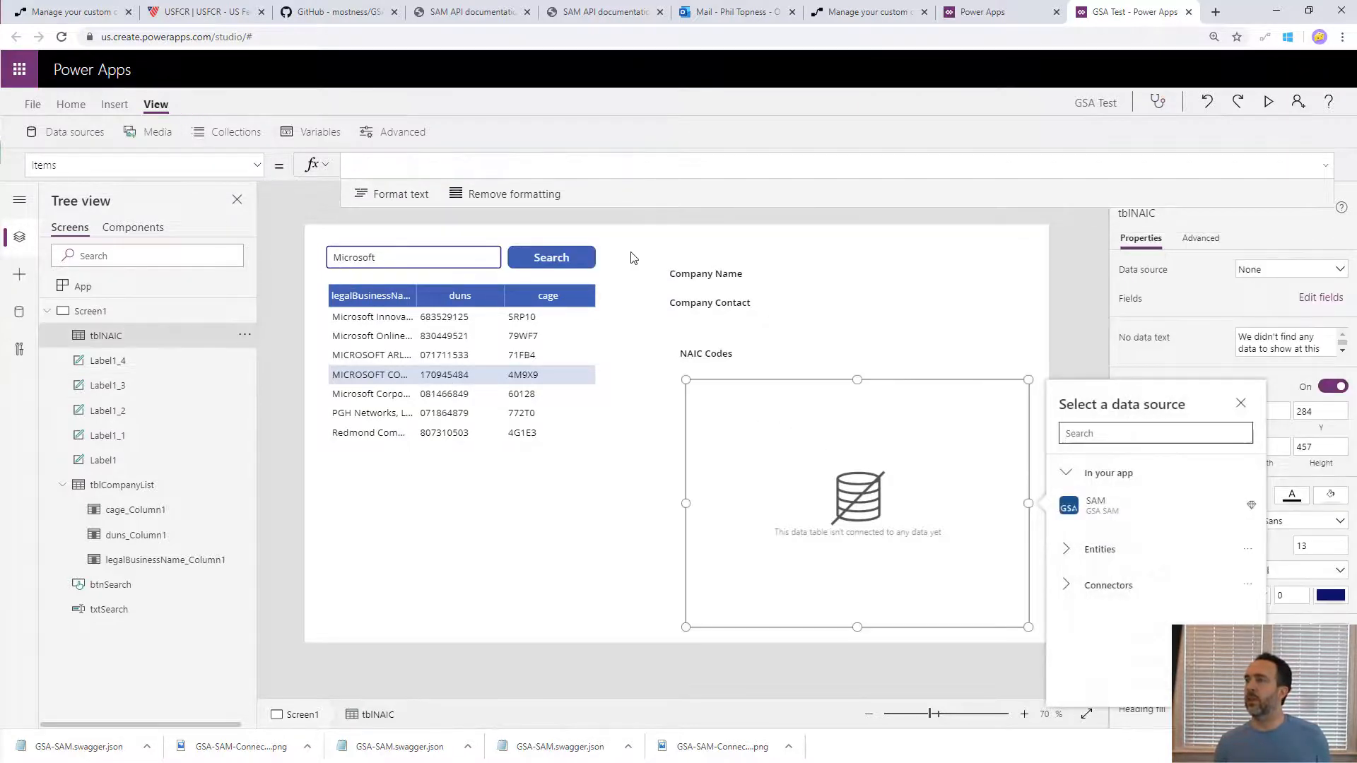
{"action": "left_click", "coordinate": [435, 174]}
{"action": "type", "text": "varCompanyResult."}
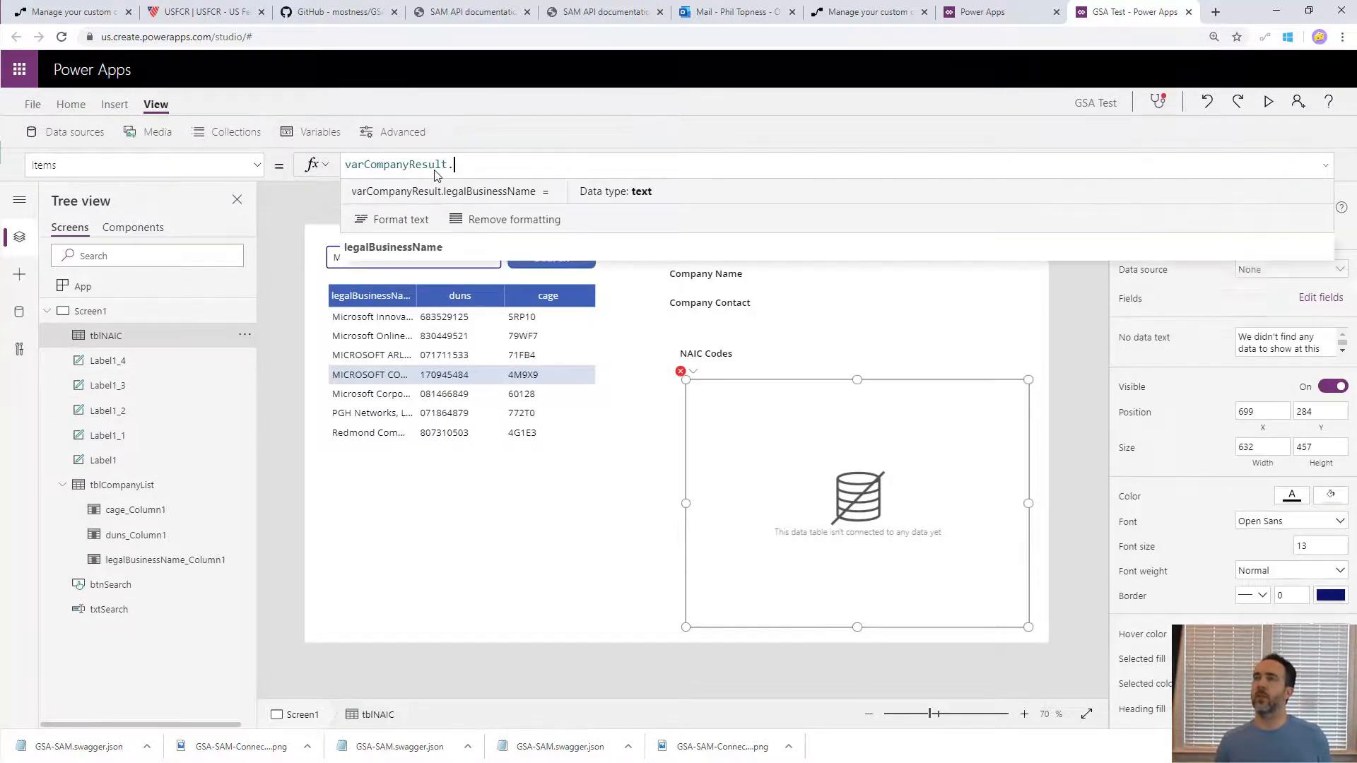
{"action": "key", "text": "Down"}
{"action": "key", "text": "Tab"}
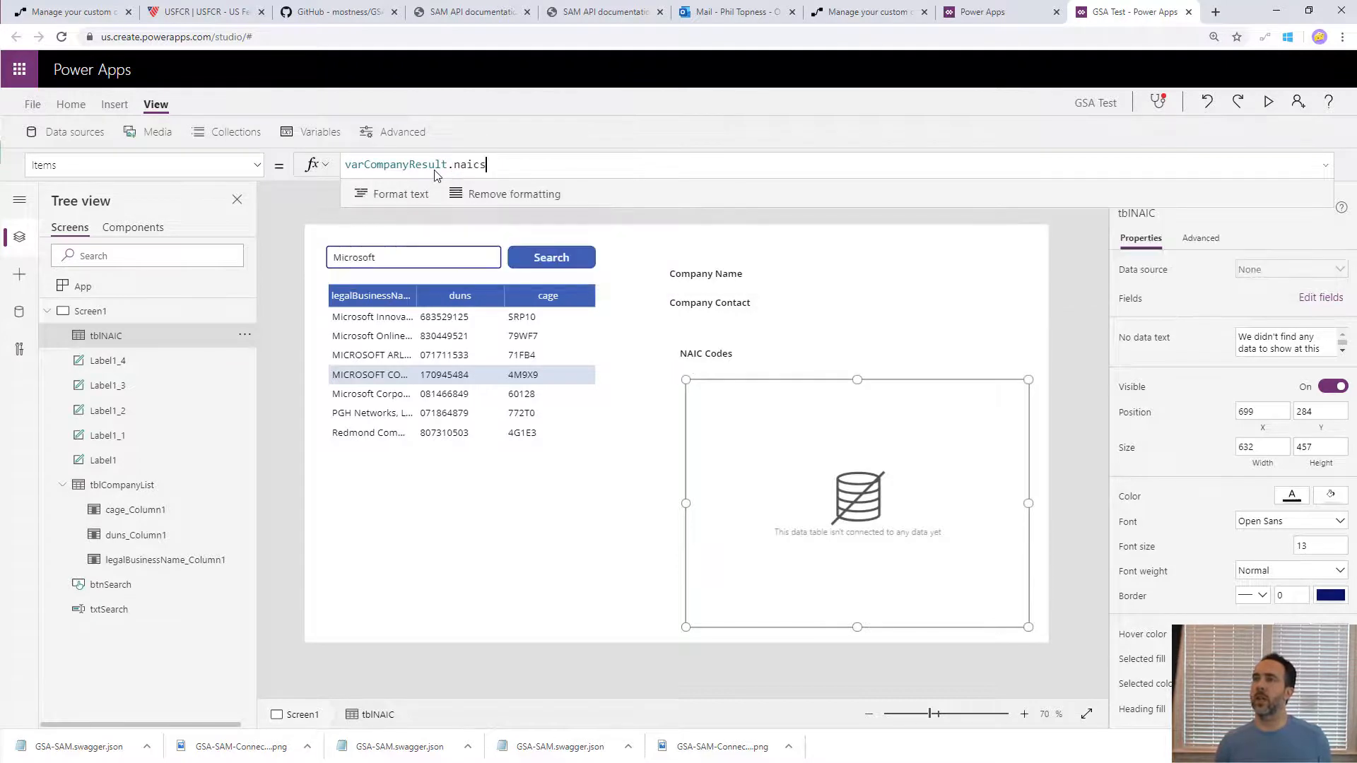
- Add the naicsName and naicsCode fields as columns of the tblNAIC data table
{"action": "left_click", "coordinate": [1320, 298]}
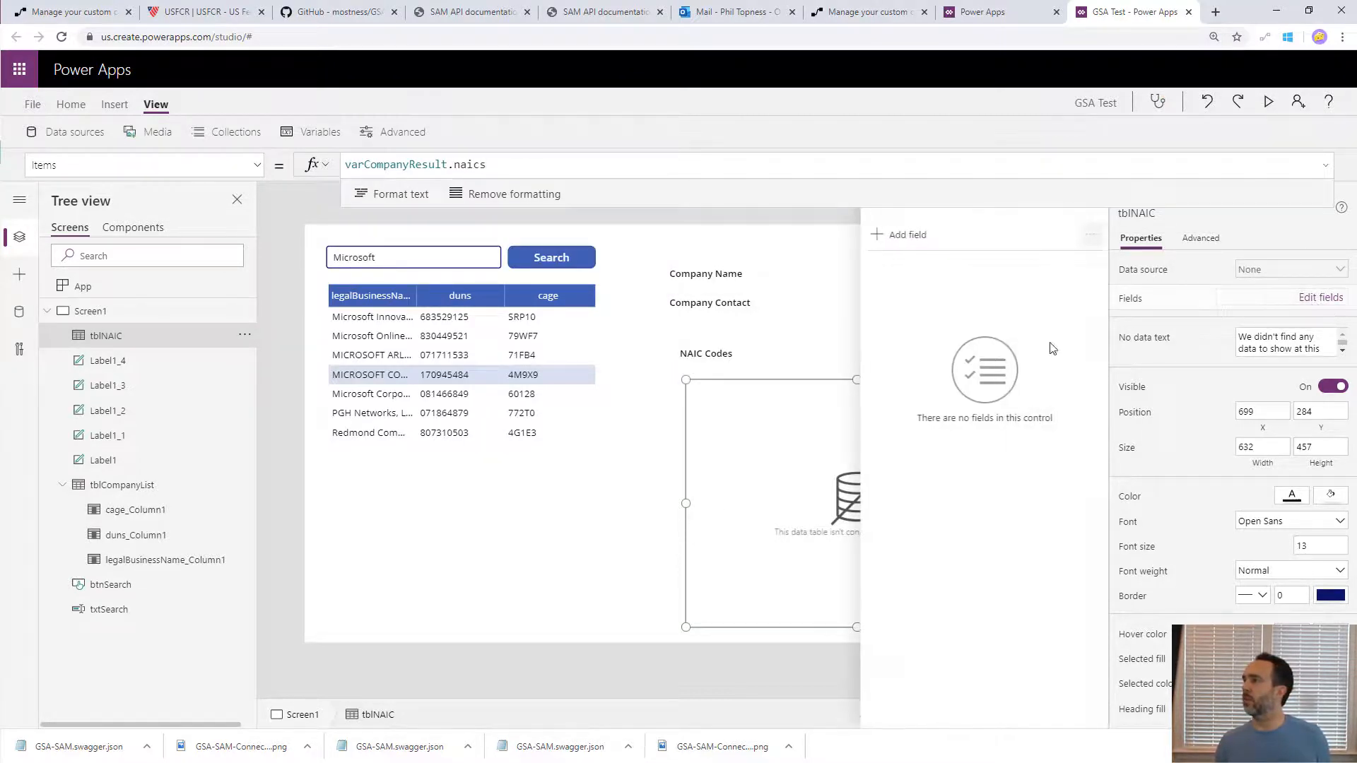
{"action": "left_click", "coordinate": [895, 238]}
{"action": "left_click", "coordinate": [893, 388]}
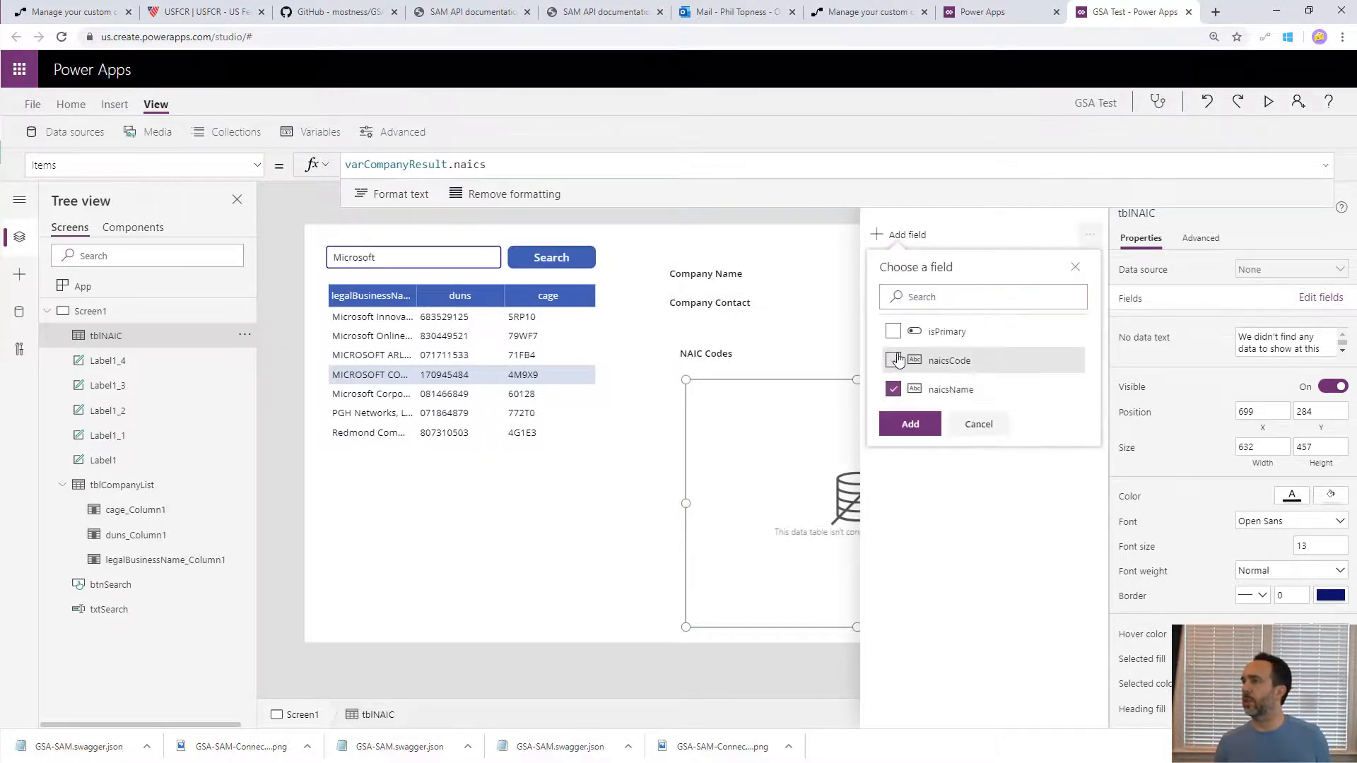
{"action": "left_click", "coordinate": [893, 360]}
{"action": "left_click", "coordinate": [911, 424]}
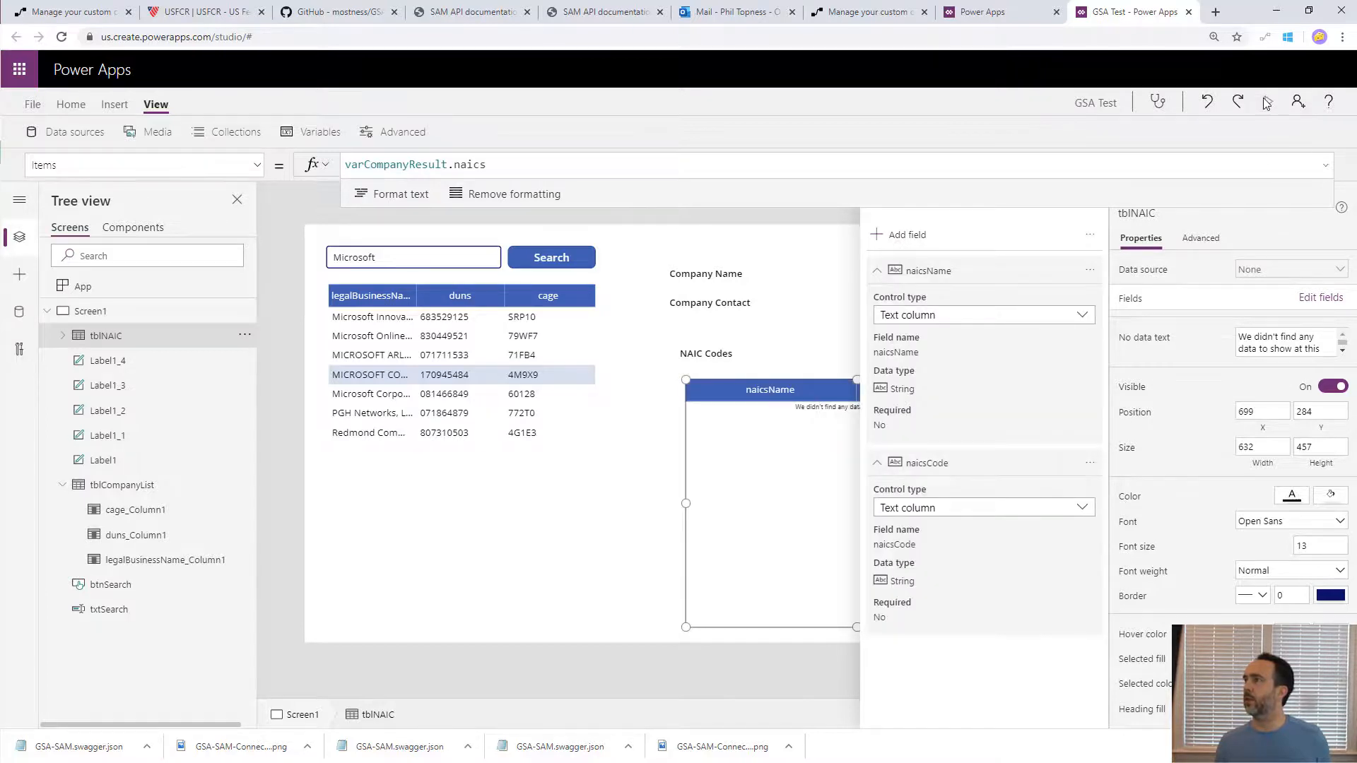
- Preview the app and search for companies matching "accenture"
{"action": "left_click", "coordinate": [1266, 104]}
{"action": "double_click", "coordinate": [161, 107]}
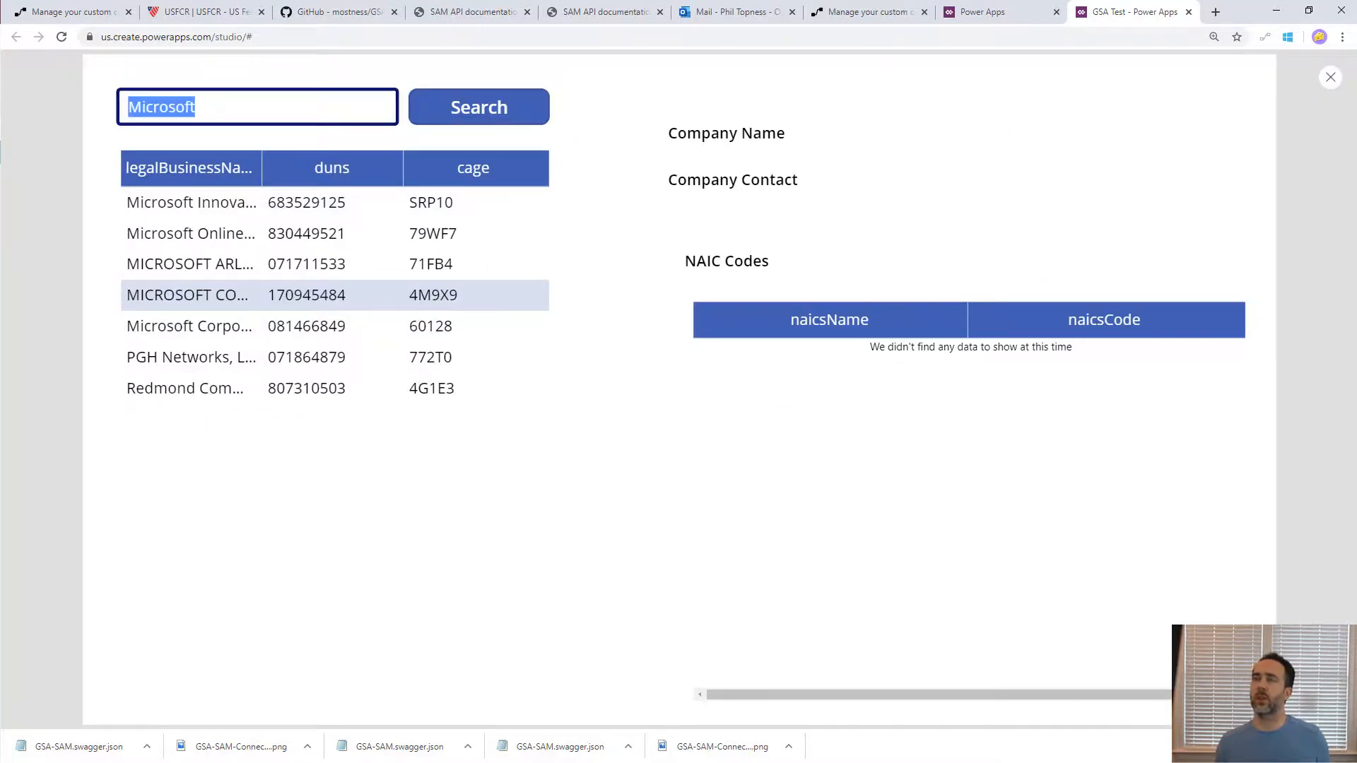
{"action": "key", "text": "BackSpace"}
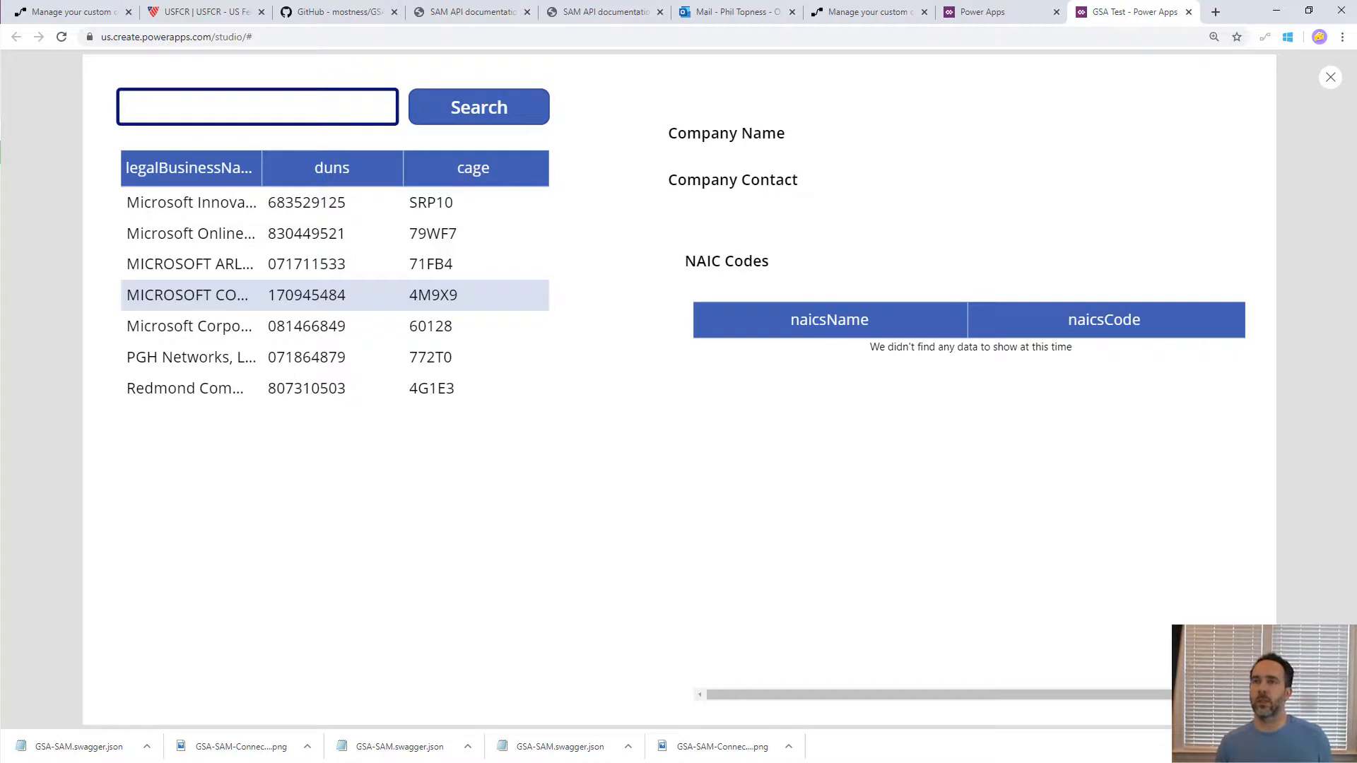
{"action": "type", "text": "accenture"}
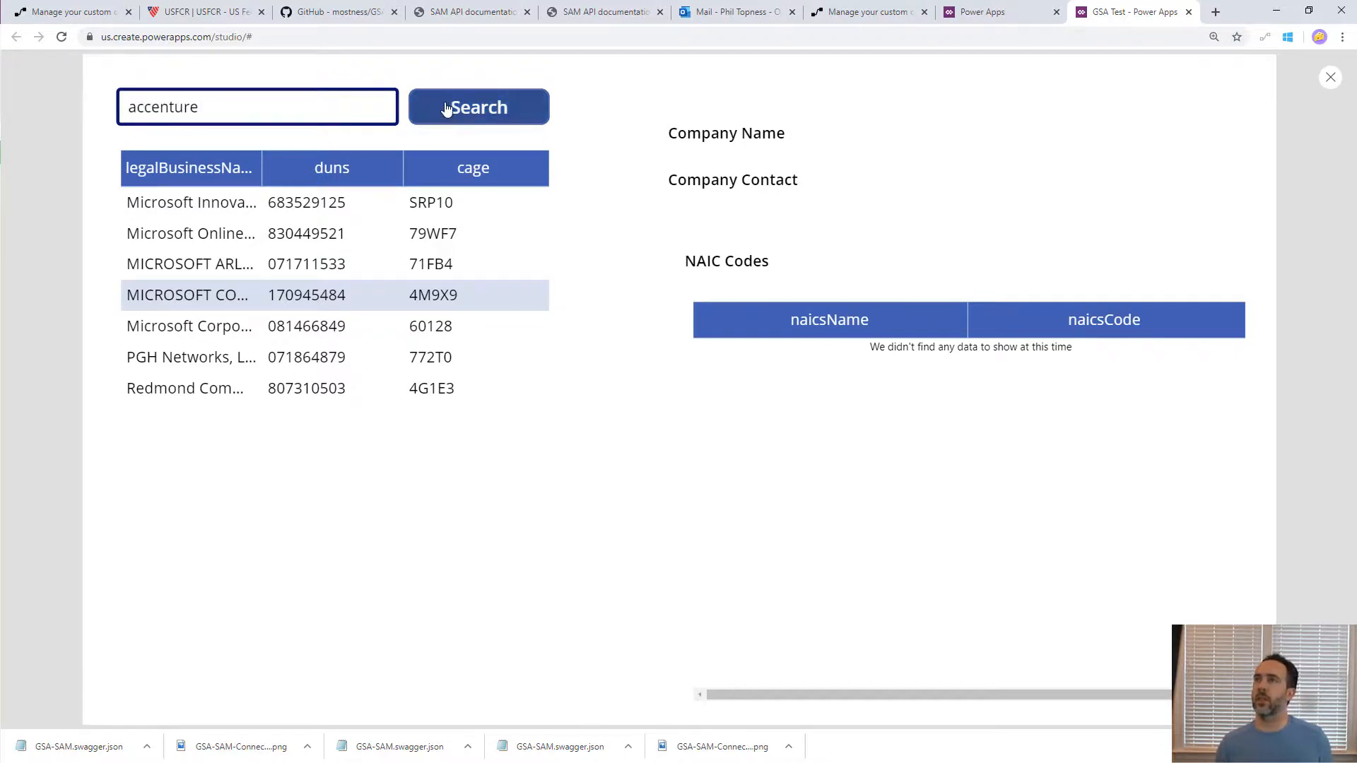
{"action": "left_click", "coordinate": [448, 108]}
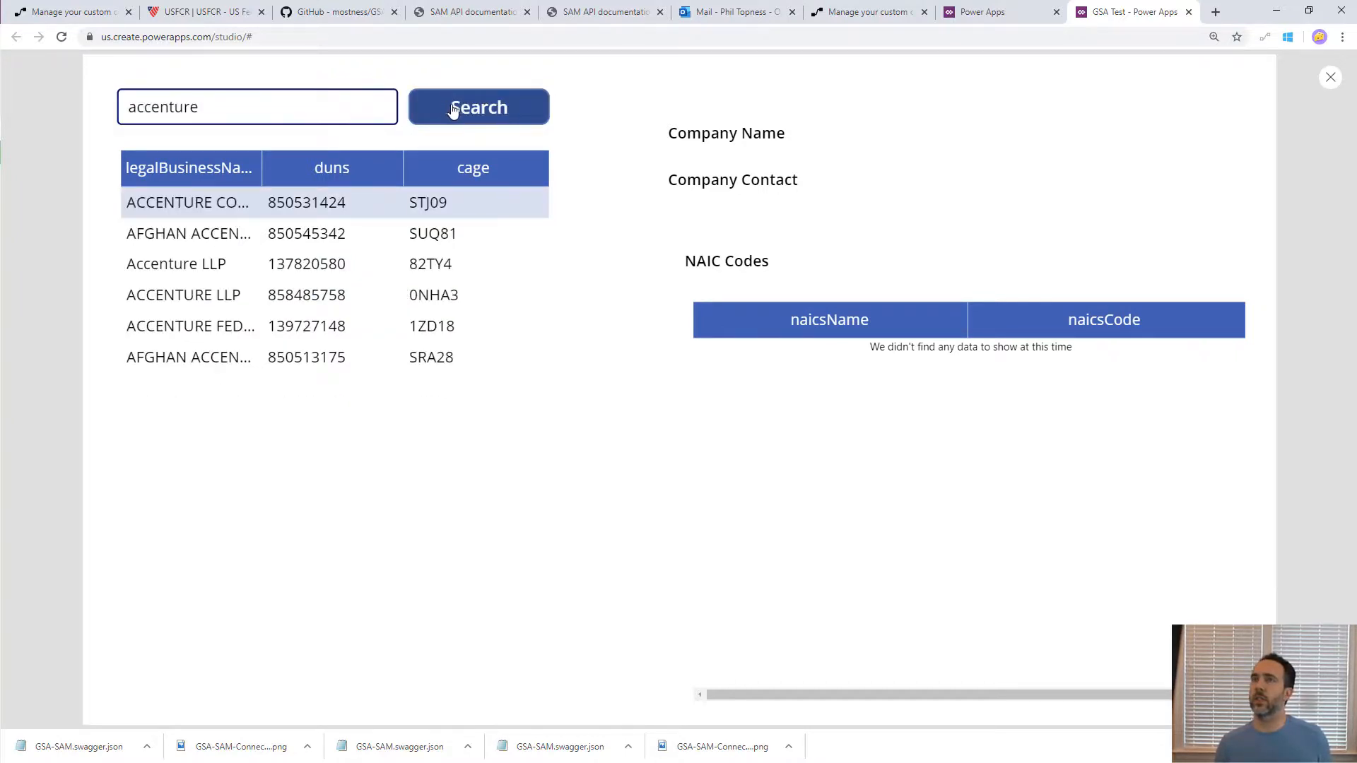
- Test the detail display by selecting the company names in the third, fourth and first result rows
{"action": "left_click", "coordinate": [185, 266]}
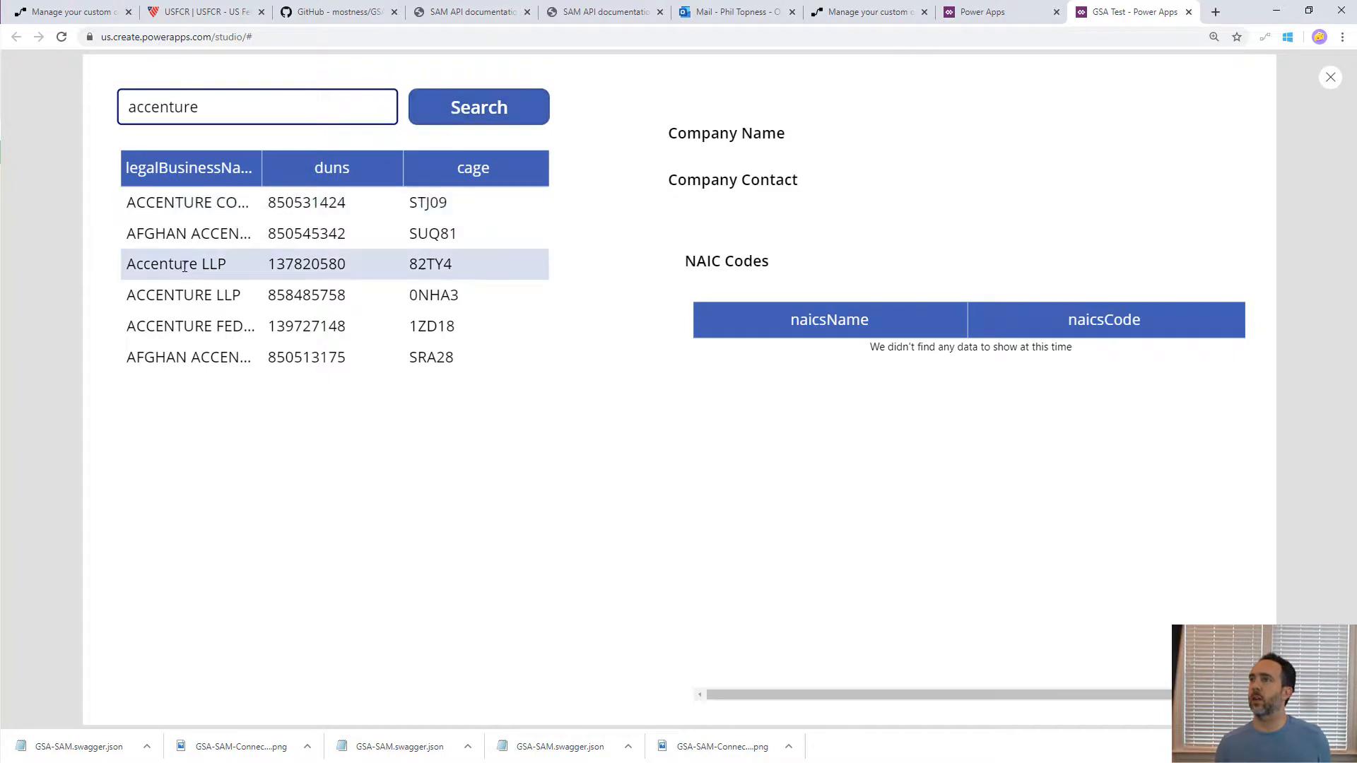
{"action": "left_click", "coordinate": [186, 293]}
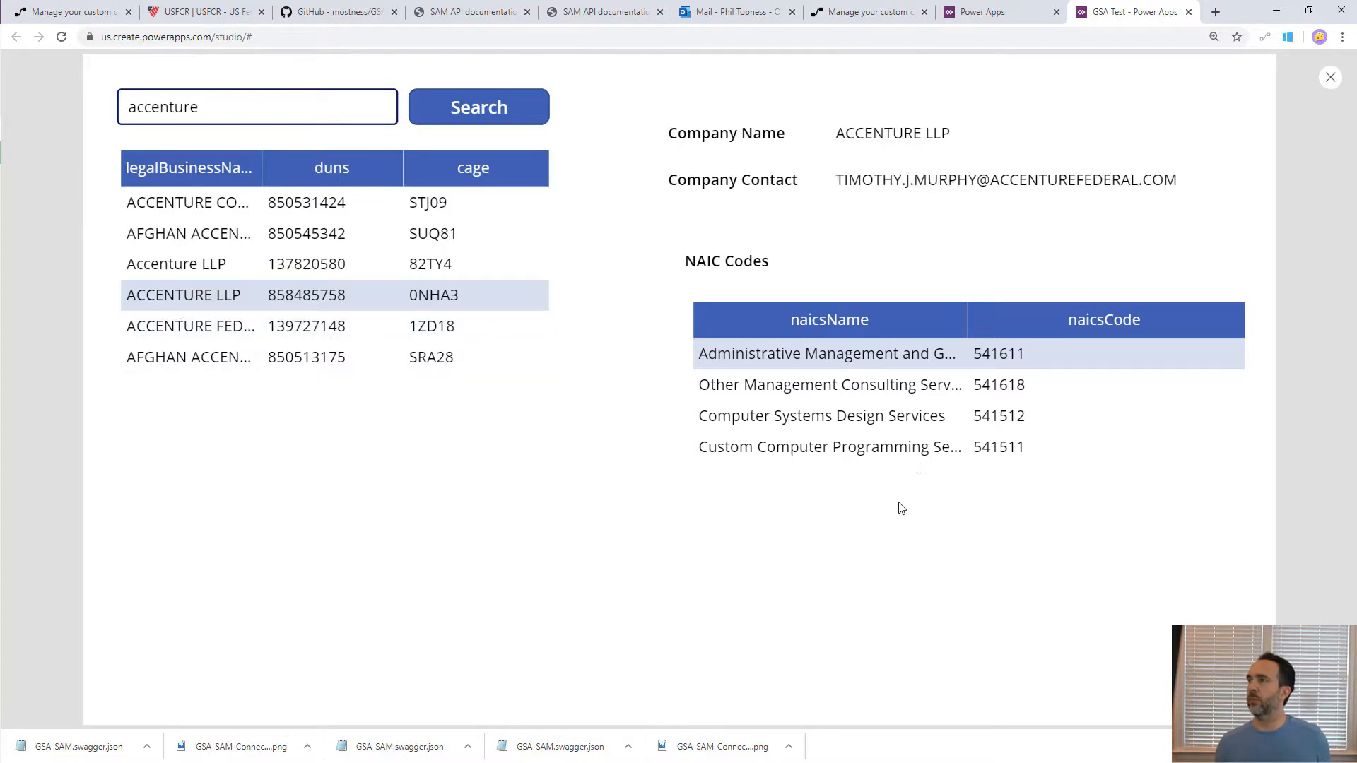
{"action": "left_click", "coordinate": [253, 204]}
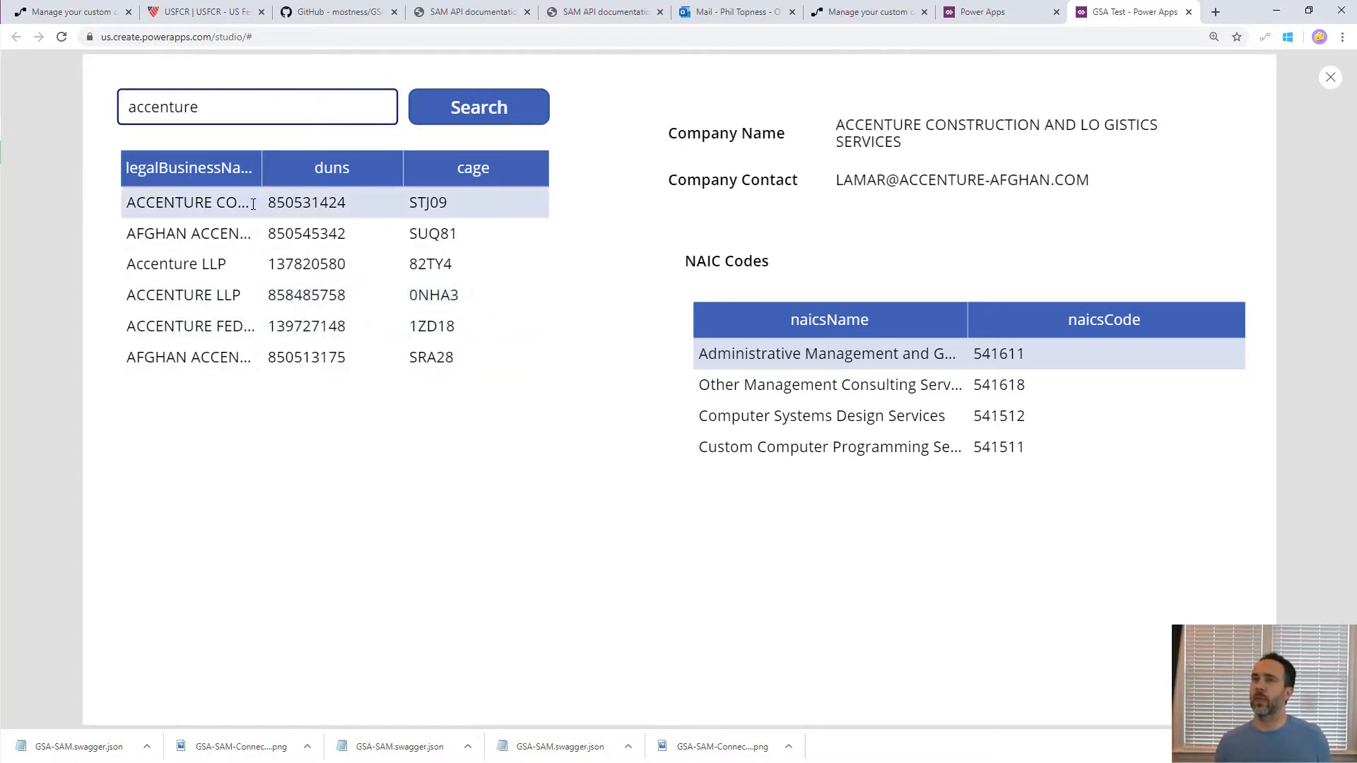